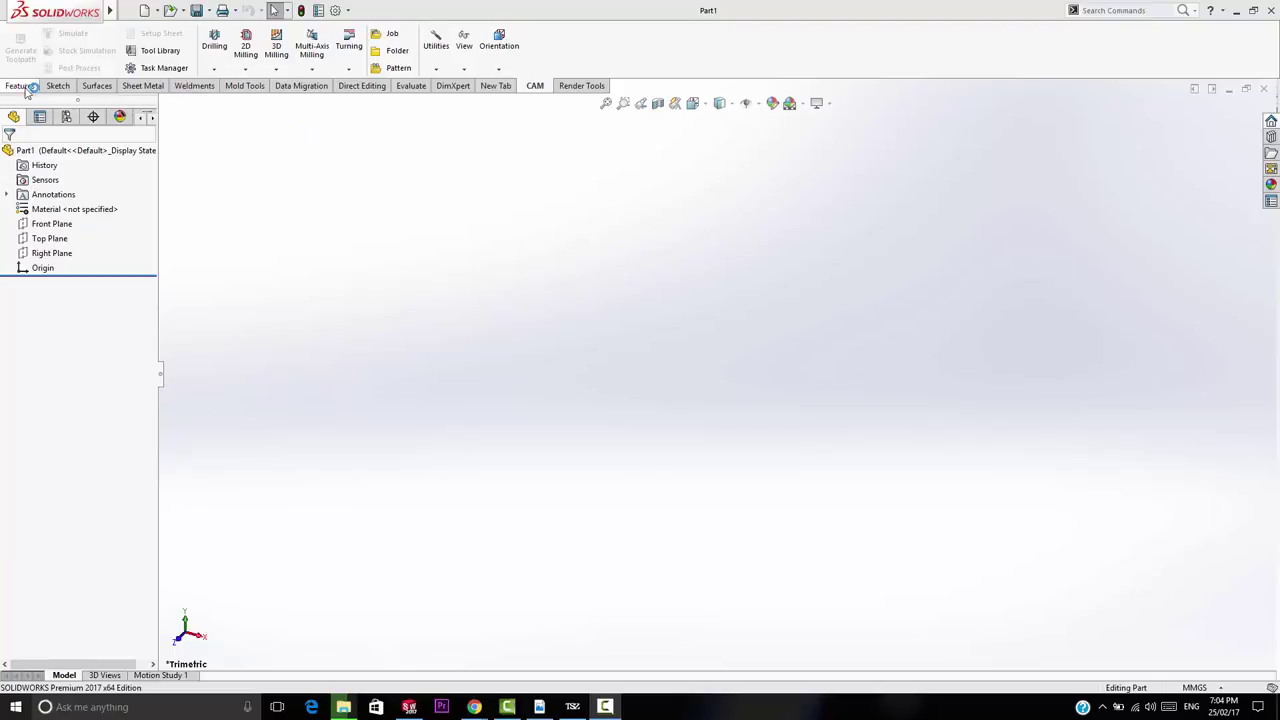
Show the Sketch tab commands and expand the Sketch button's 2D/3D dropdown.
{"action": "left_click", "coordinate": [58, 87]}
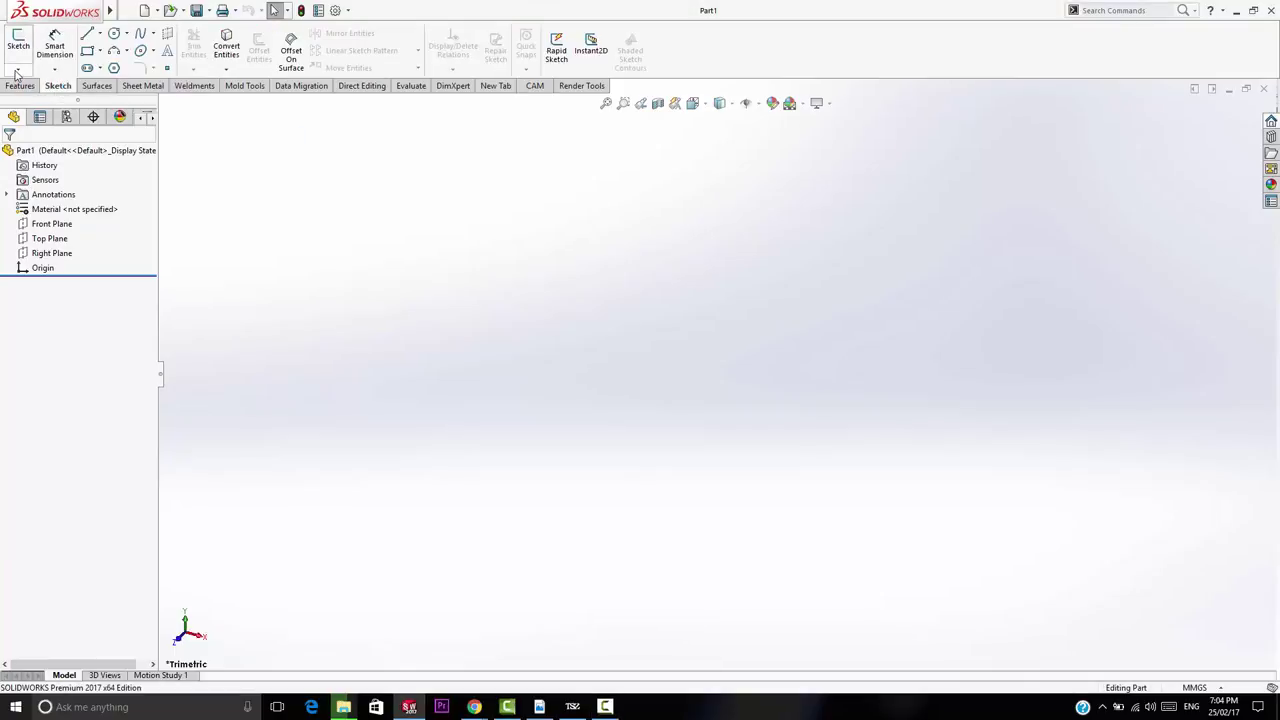
{"action": "left_click", "coordinate": [16, 70]}
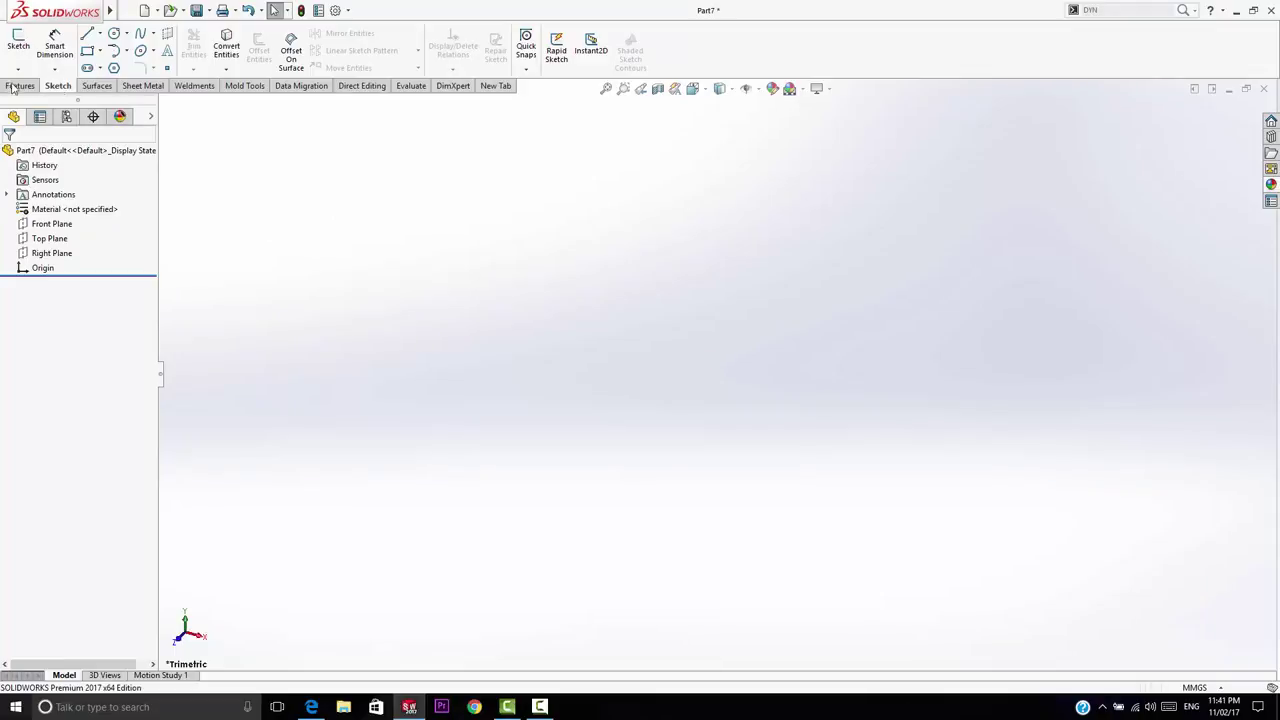
Start a new 3D sketch in Part7 and pick the Line tool.
{"action": "left_click", "coordinate": [18, 69]}
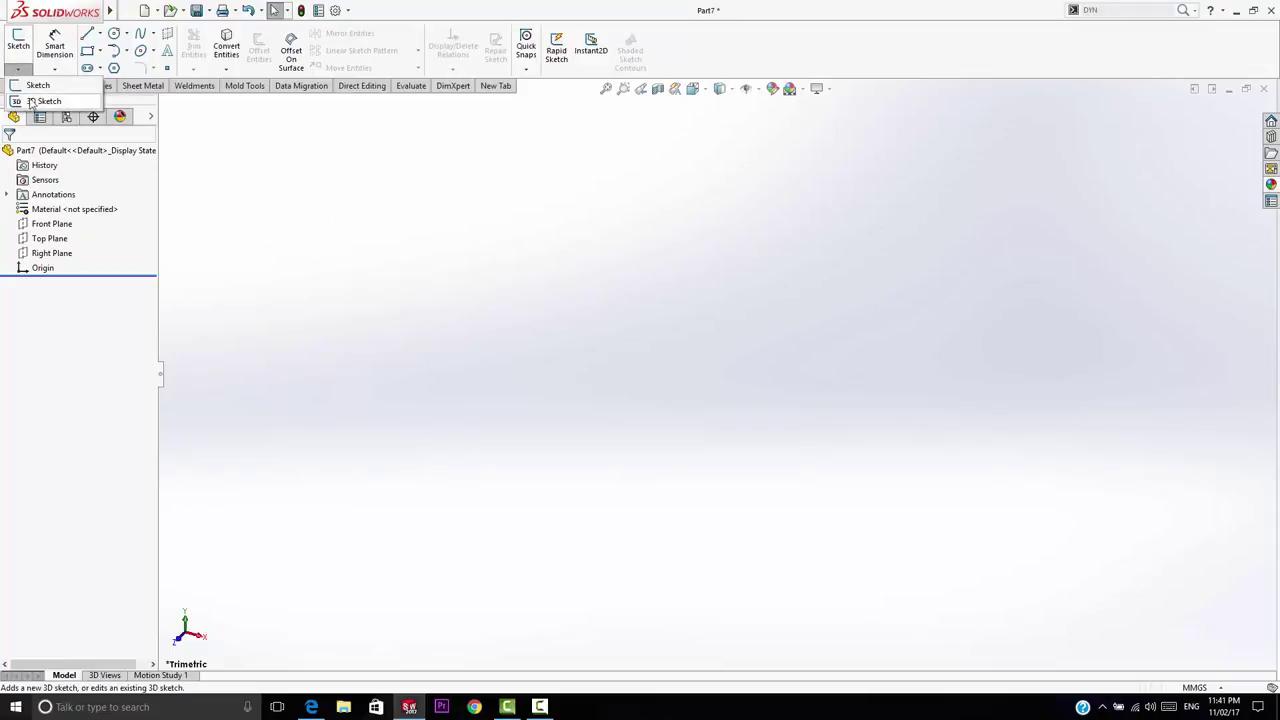
{"action": "left_click", "coordinate": [40, 101]}
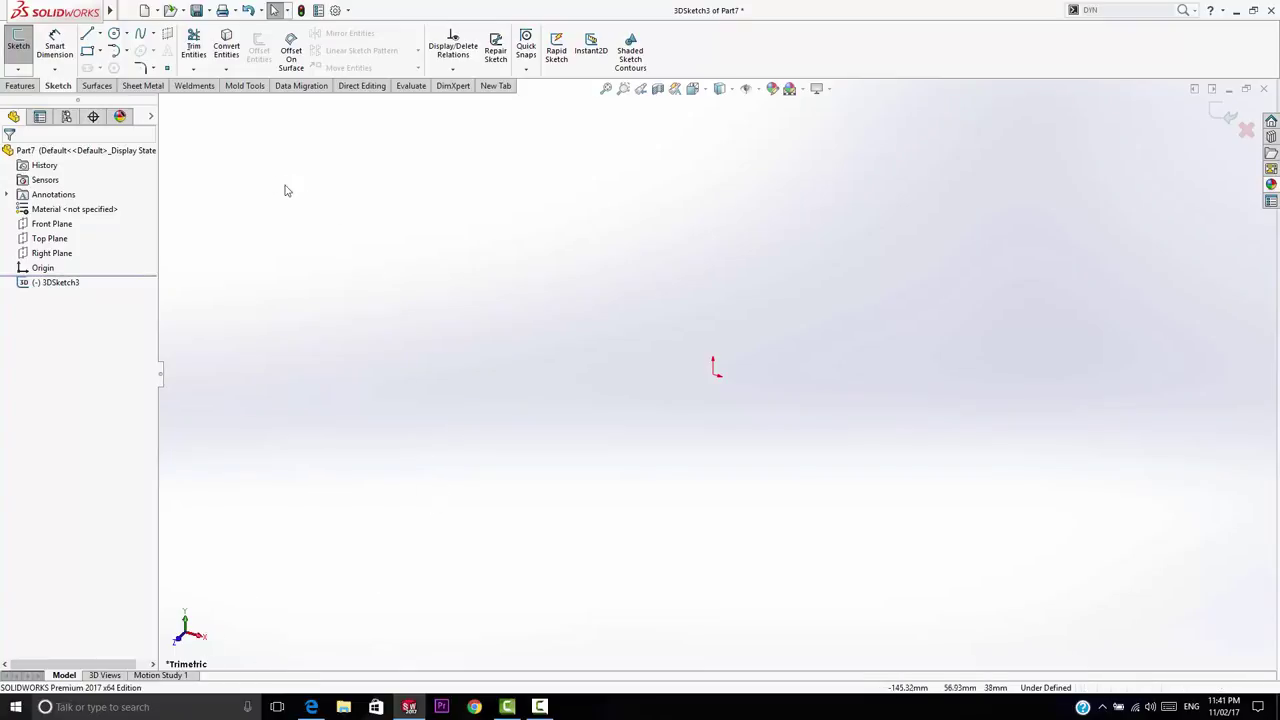
{"action": "left_click", "coordinate": [87, 33]}
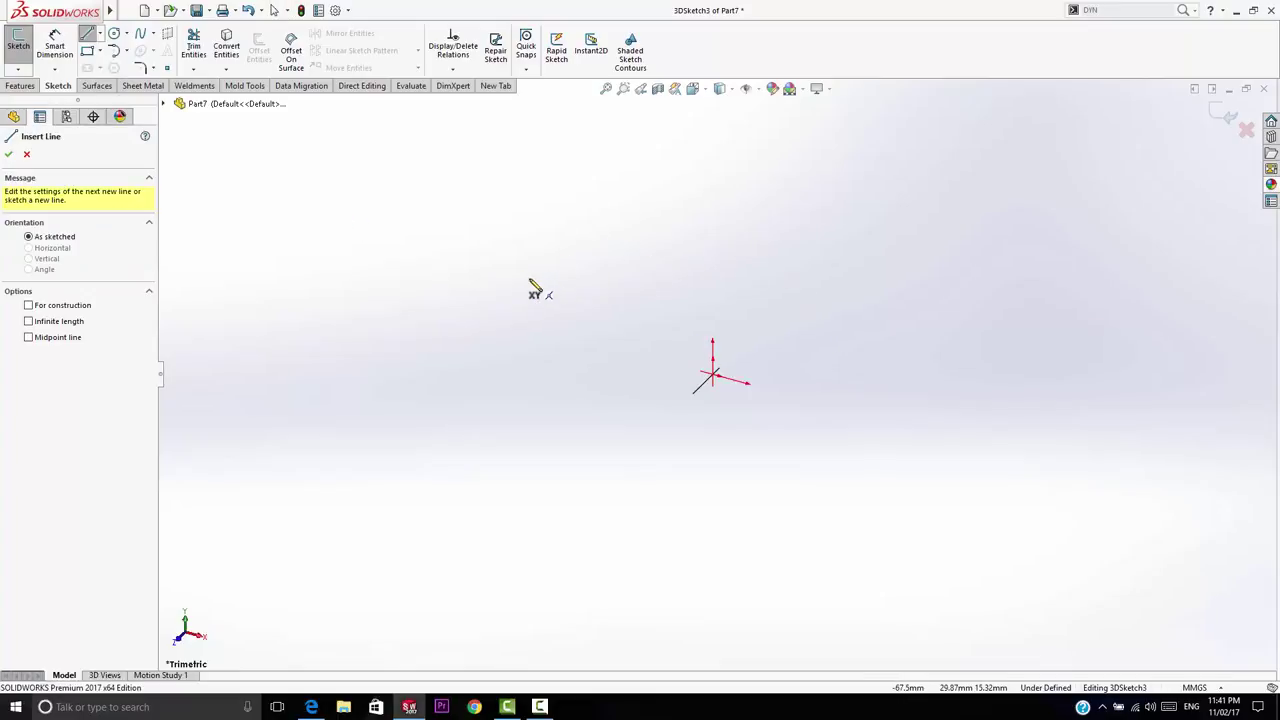
Try the Circle, Spline, Rectangle and Arc tools, then return to Line on the YZ plane.
{"action": "key", "text": "c"}
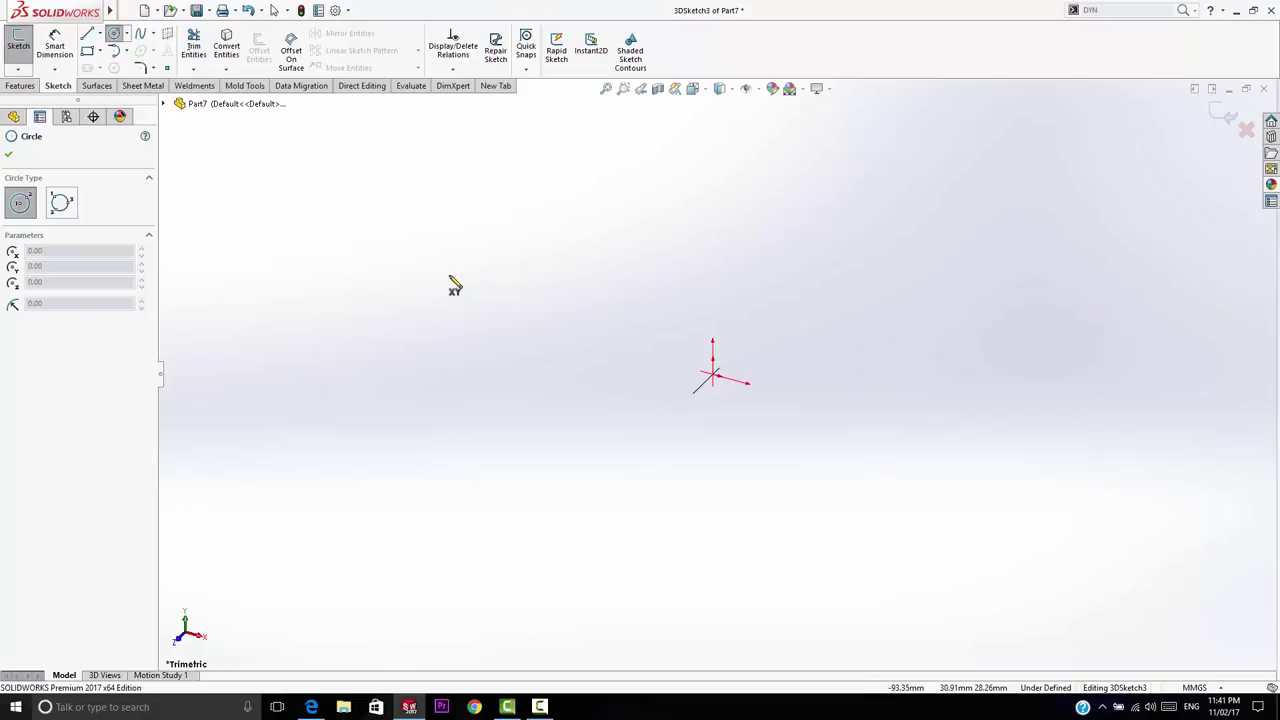
{"action": "left_click", "coordinate": [140, 33]}
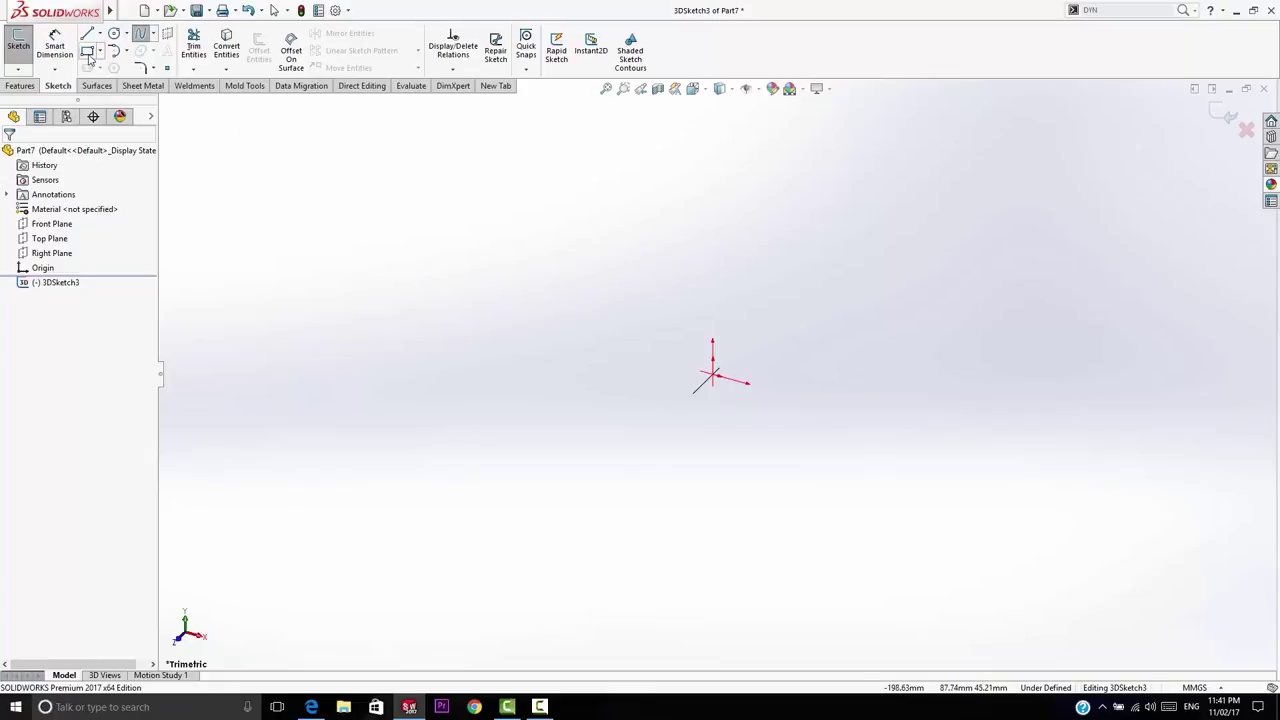
{"action": "left_click", "coordinate": [87, 50]}
{"action": "left_click", "coordinate": [114, 50]}
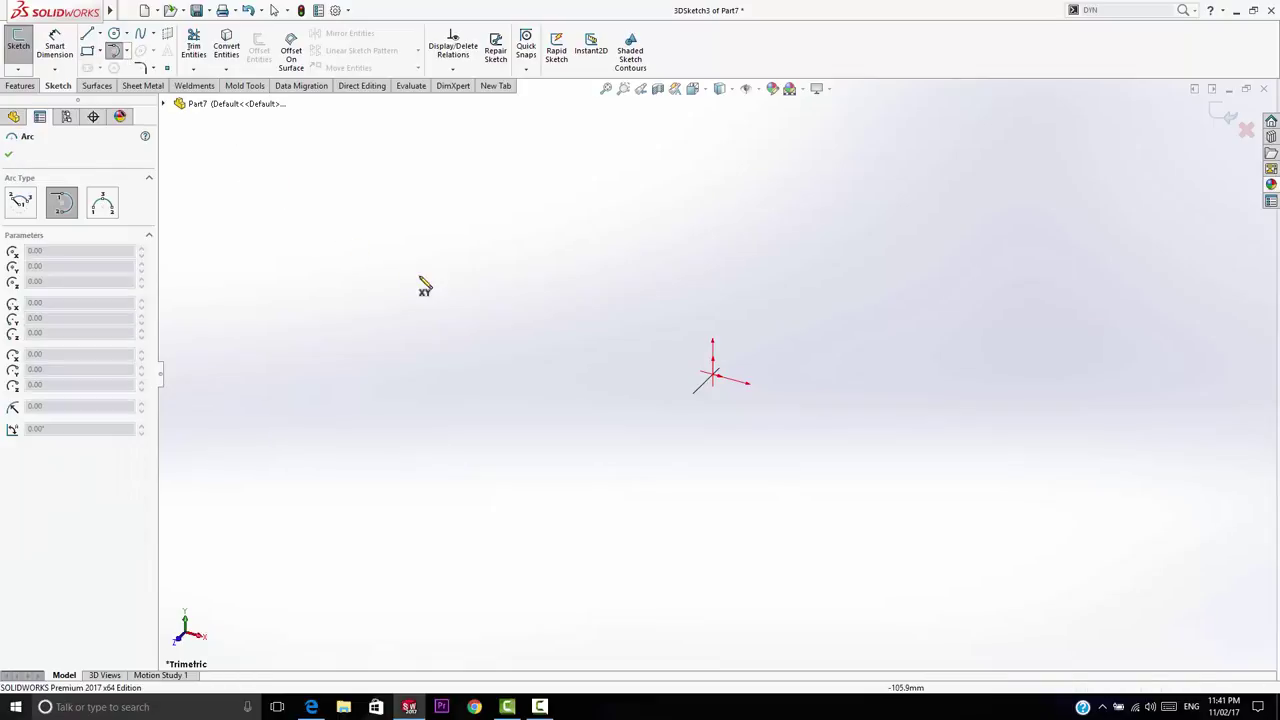
{"action": "left_click", "coordinate": [87, 33]}
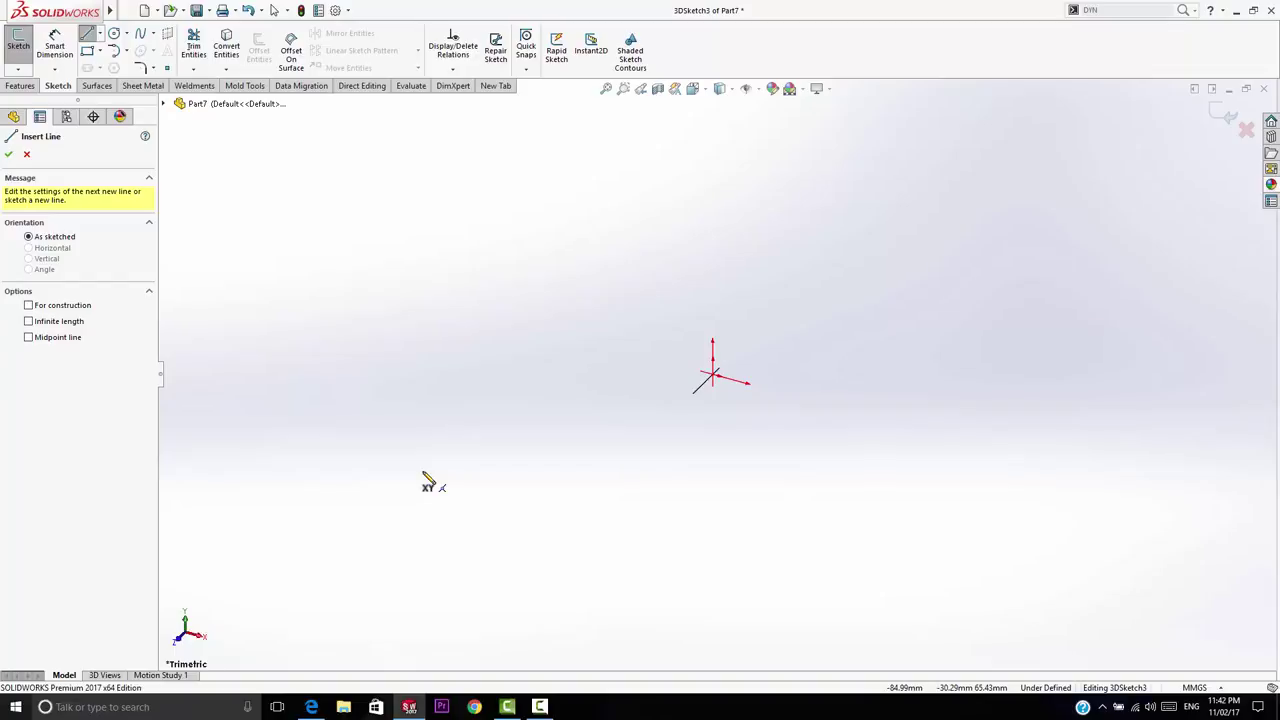
{"action": "key", "text": "Tab"}
{"action": "key", "text": "Tab"}
{"action": "key", "text": "Tab"}
{"action": "key", "text": "Tab"}
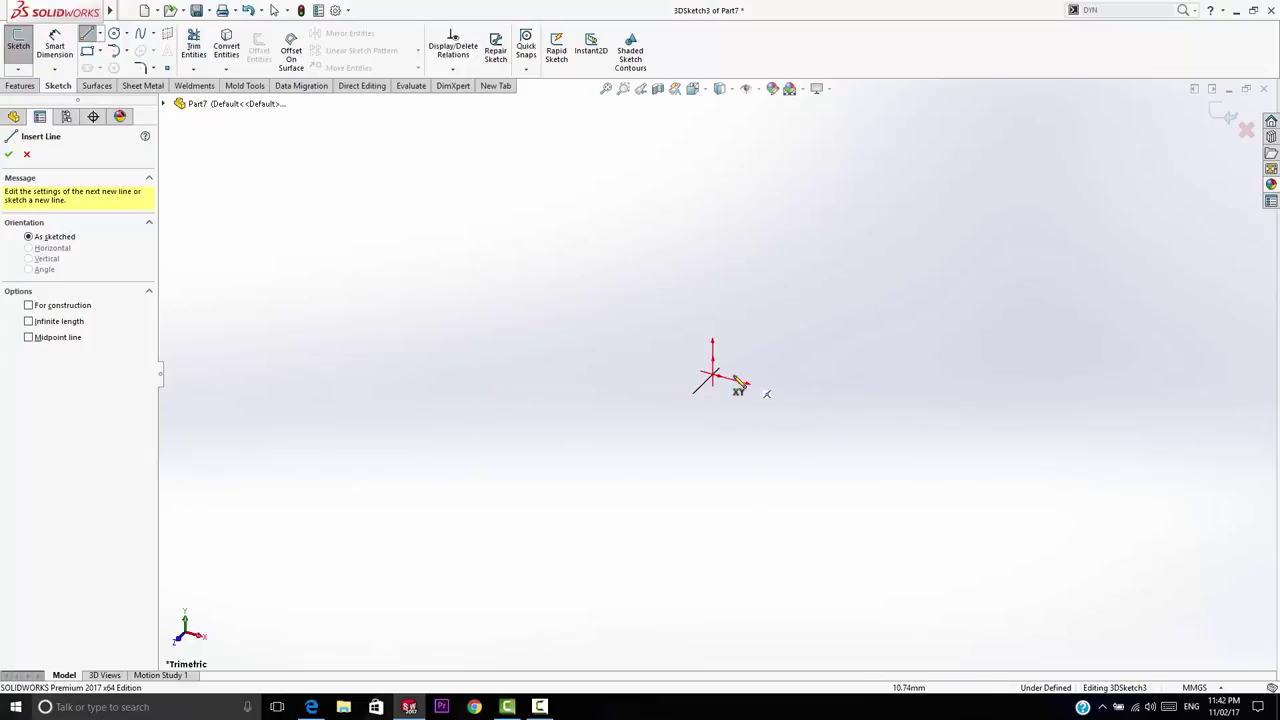
Draw a four-line zigzag from the origin: along X, up, along X, then diagonally.
{"action": "left_click", "coordinate": [712, 378]}
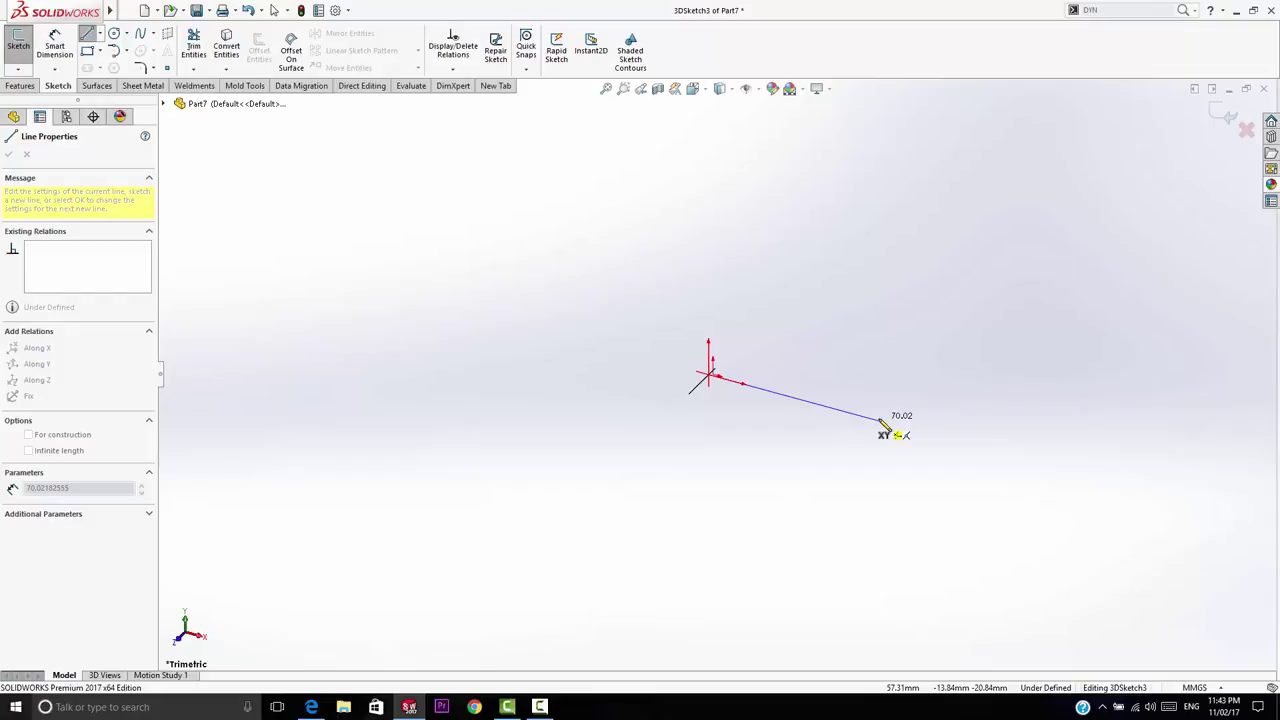
{"action": "left_click", "coordinate": [881, 423]}
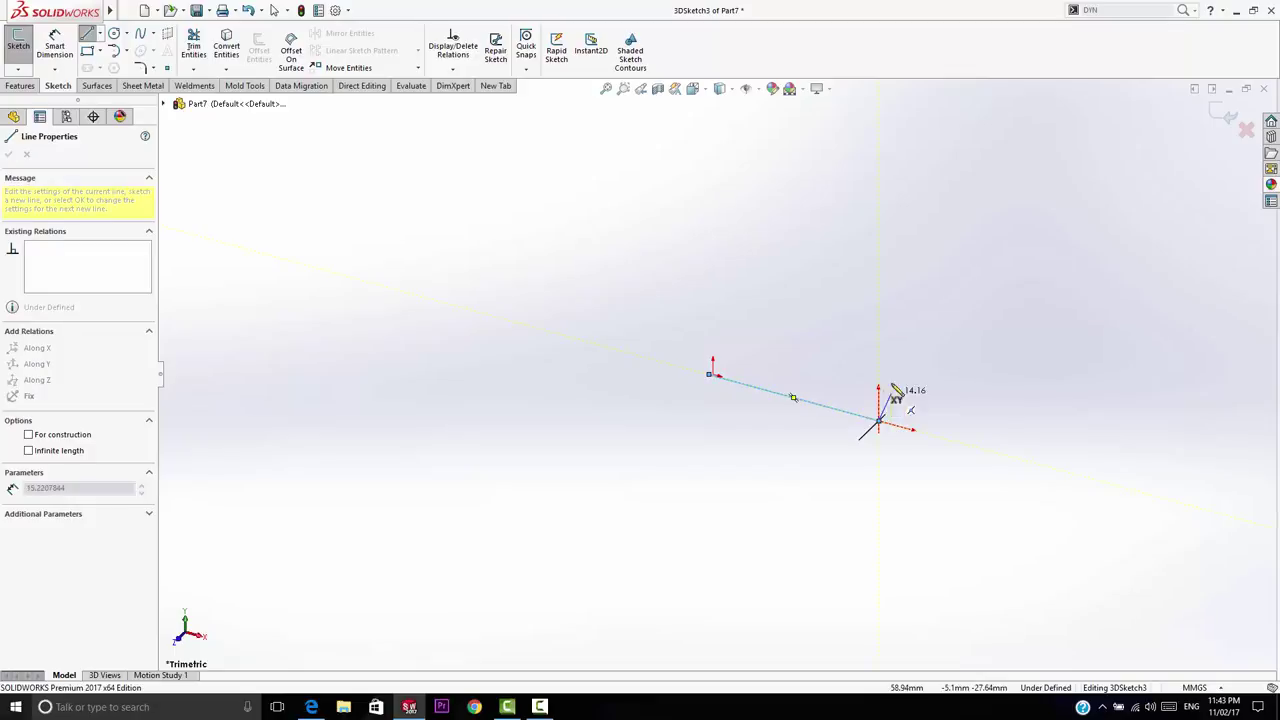
{"action": "left_click", "coordinate": [879, 283]}
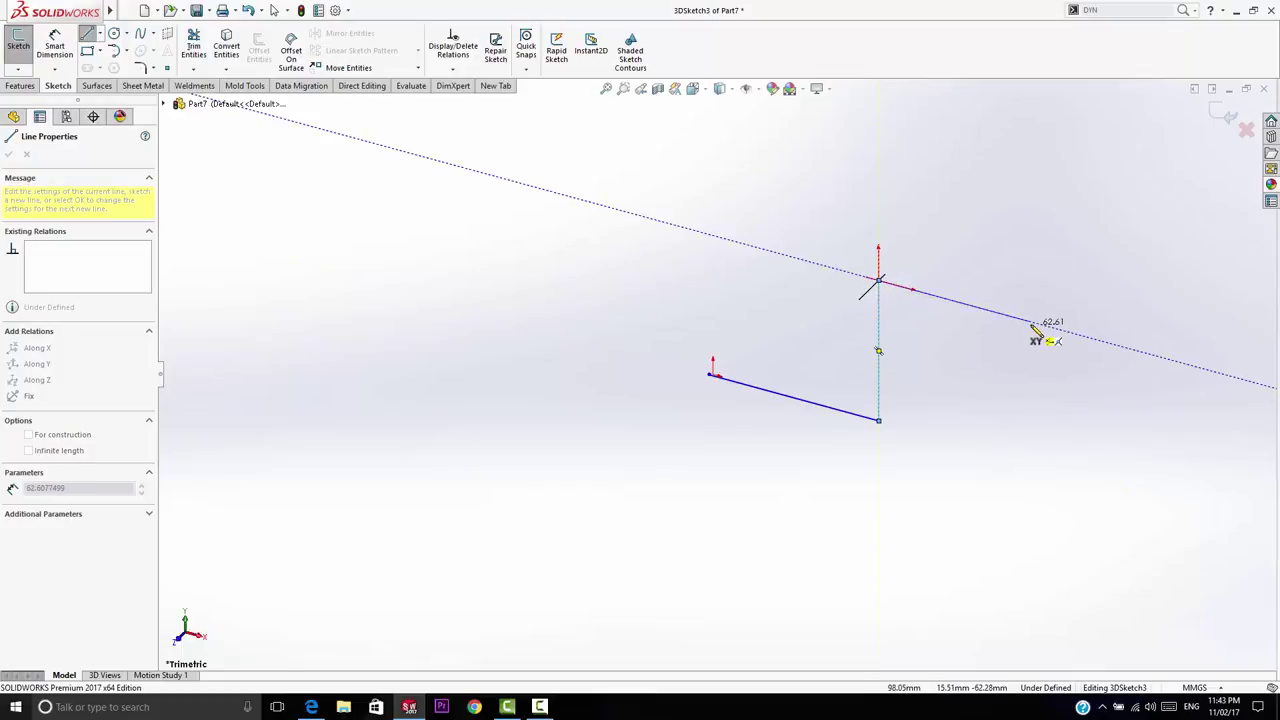
{"action": "left_click", "coordinate": [1031, 322]}
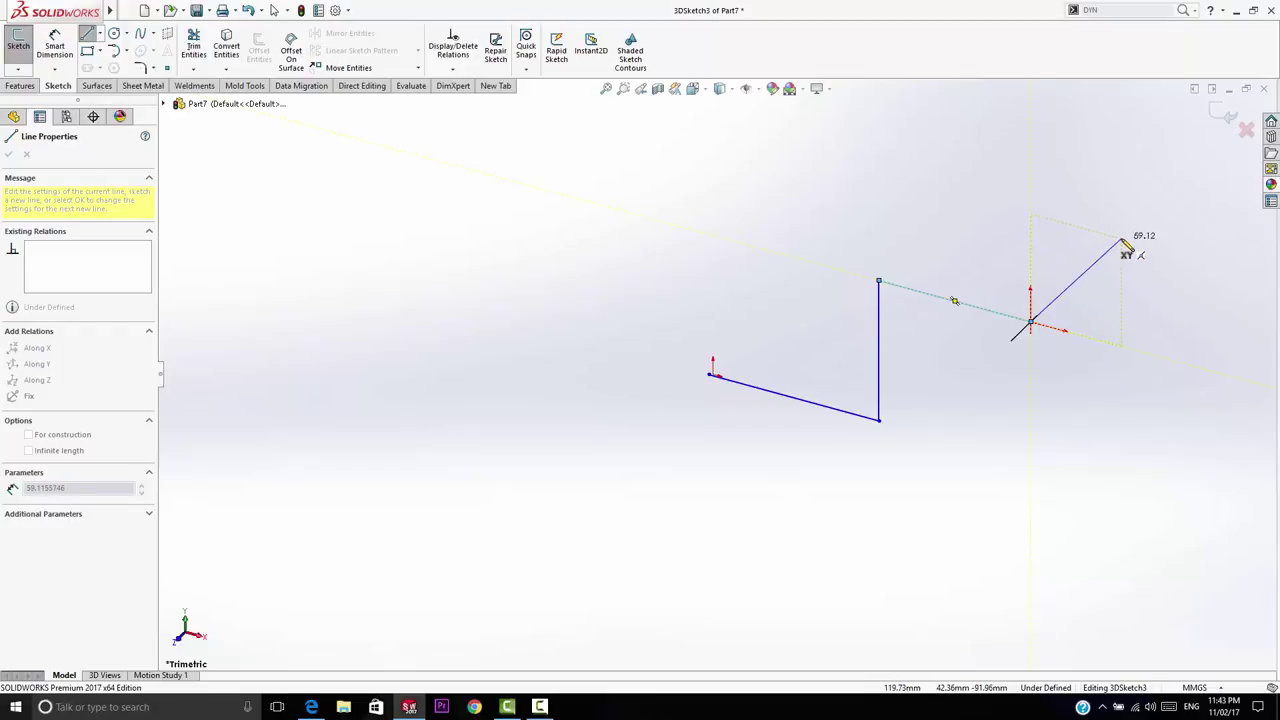
{"action": "double_click", "coordinate": [1122, 241]}
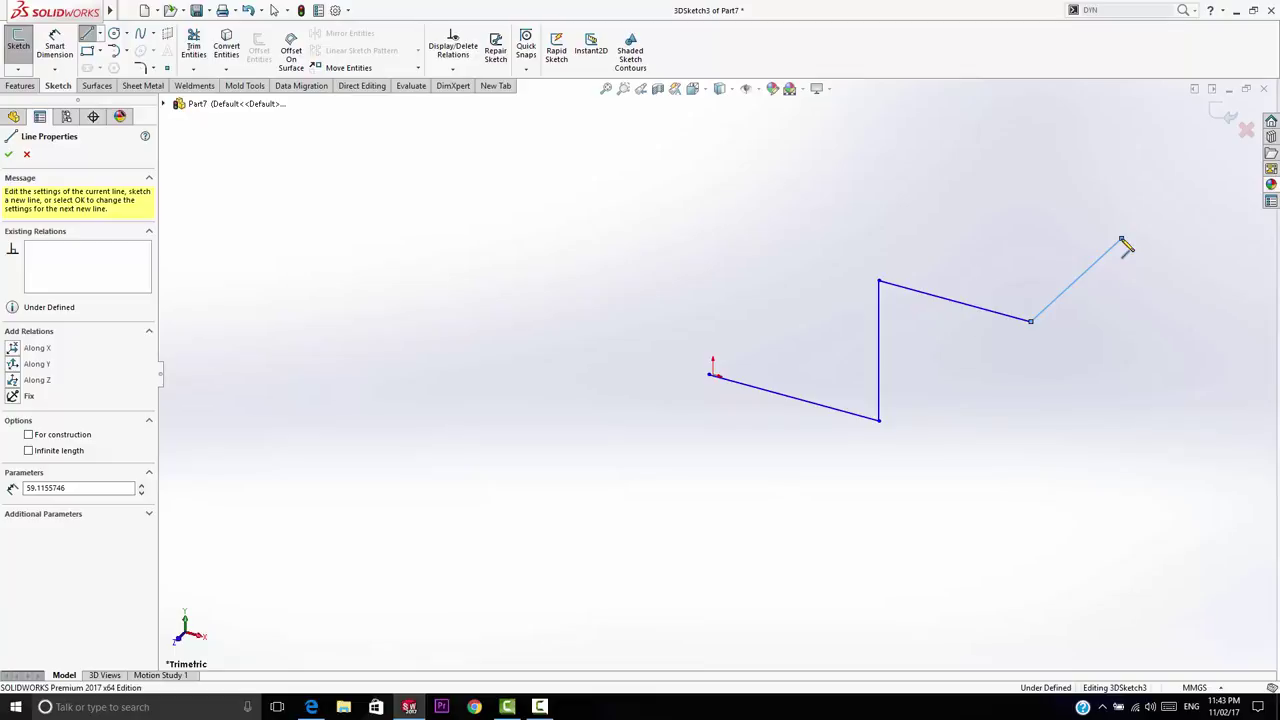
{"action": "key", "text": "Escape"}
{"action": "key", "text": "Escape"}
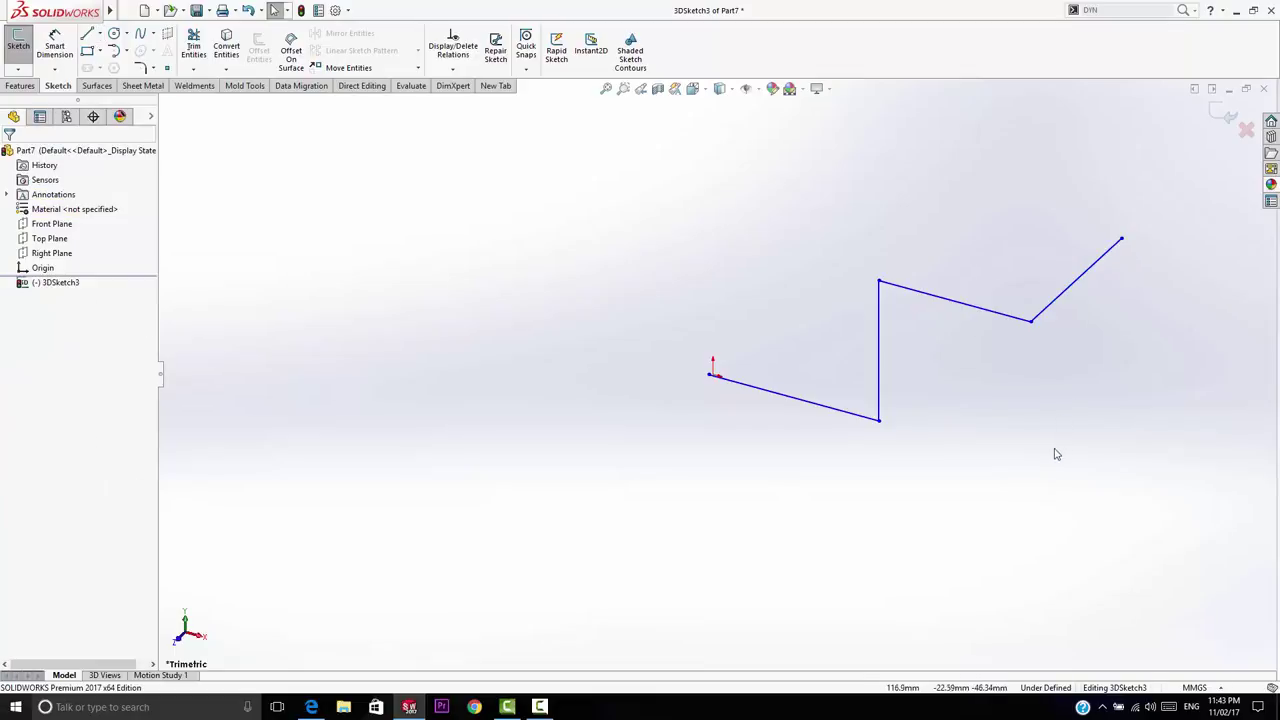
Box-select and delete all the zigzag trial lines.
{"action": "mouse_move", "coordinate": [1057, 429]}
{"action": "middle_mouse_down"}
{"action": "mouse_move", "coordinate": [729, 449]}
{"action": "mouse_move", "coordinate": [968, 420]}
{"action": "mouse_move", "coordinate": [1054, 394]}
{"action": "mouse_move", "coordinate": [1071, 349]}
{"action": "mouse_move", "coordinate": [1031, 397]}
{"action": "mouse_move", "coordinate": [1083, 371]}
{"action": "mouse_move", "coordinate": [1063, 349]}
{"action": "mouse_move", "coordinate": [1010, 455]}
{"action": "mouse_move", "coordinate": [1006, 420]}
{"action": "middle_mouse_up"}
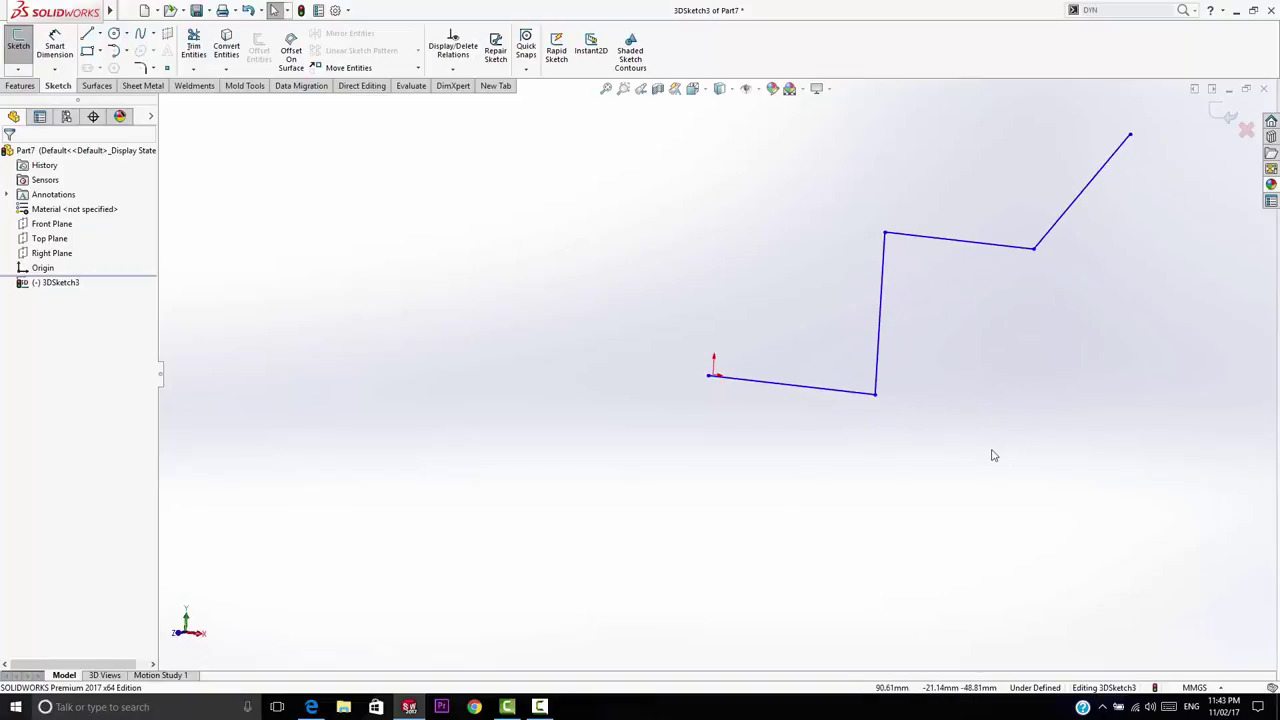
{"action": "left_click_drag", "start_coordinate": [1106, 218], "coordinate": [749, 492]}
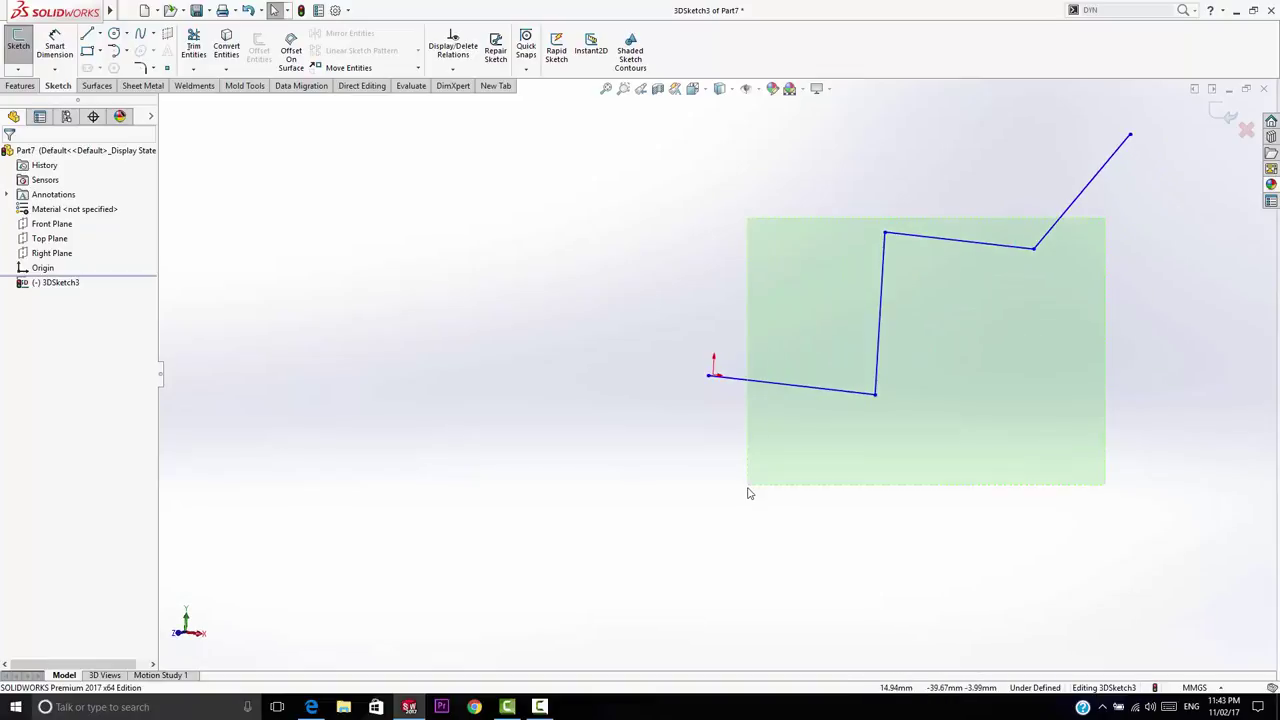
{"action": "key", "text": "Delete"}
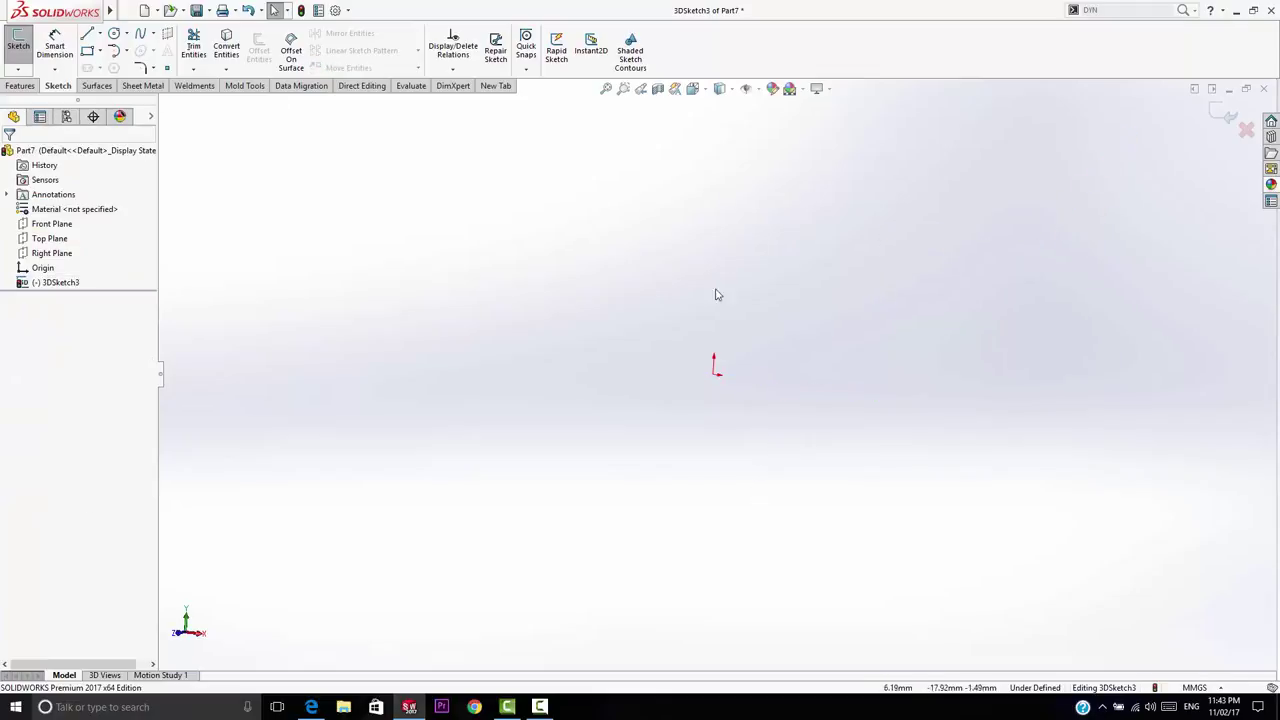
Reset the view to Trimetric and reselect the Line tool.
{"action": "left_click", "coordinate": [692, 88]}
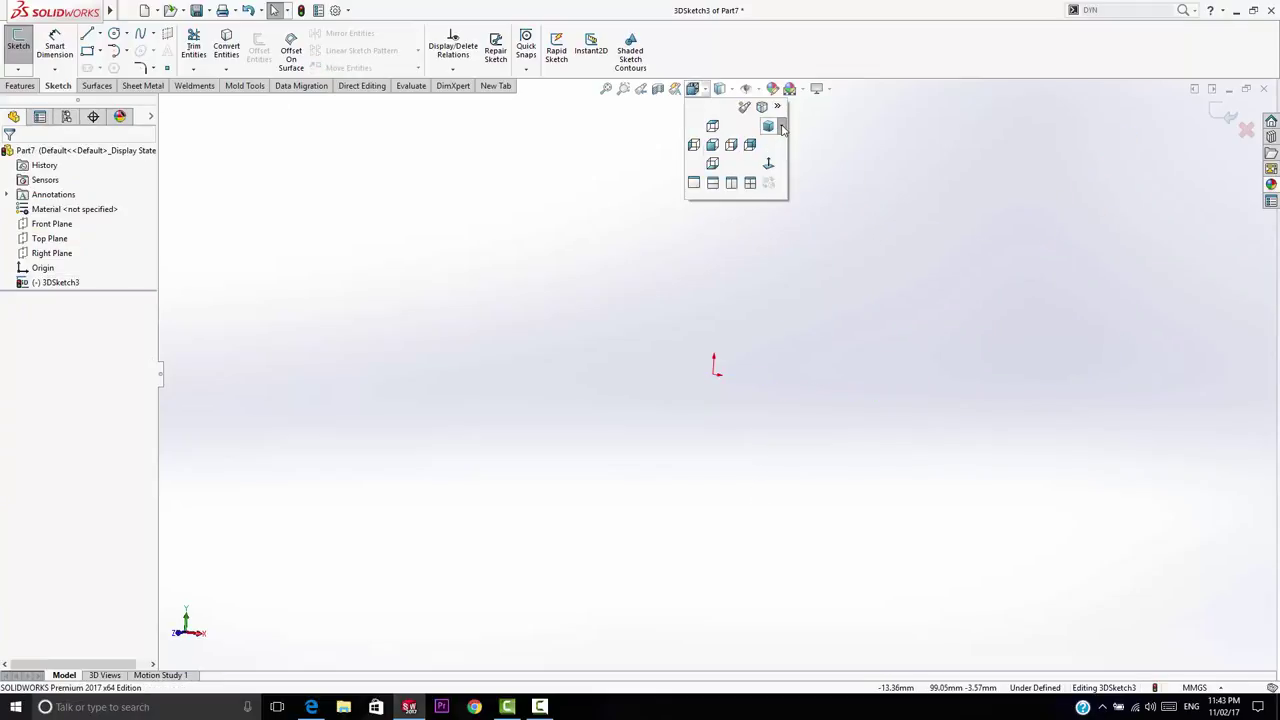
{"action": "left_click", "coordinate": [783, 128]}
{"action": "left_click", "coordinate": [785, 175]}
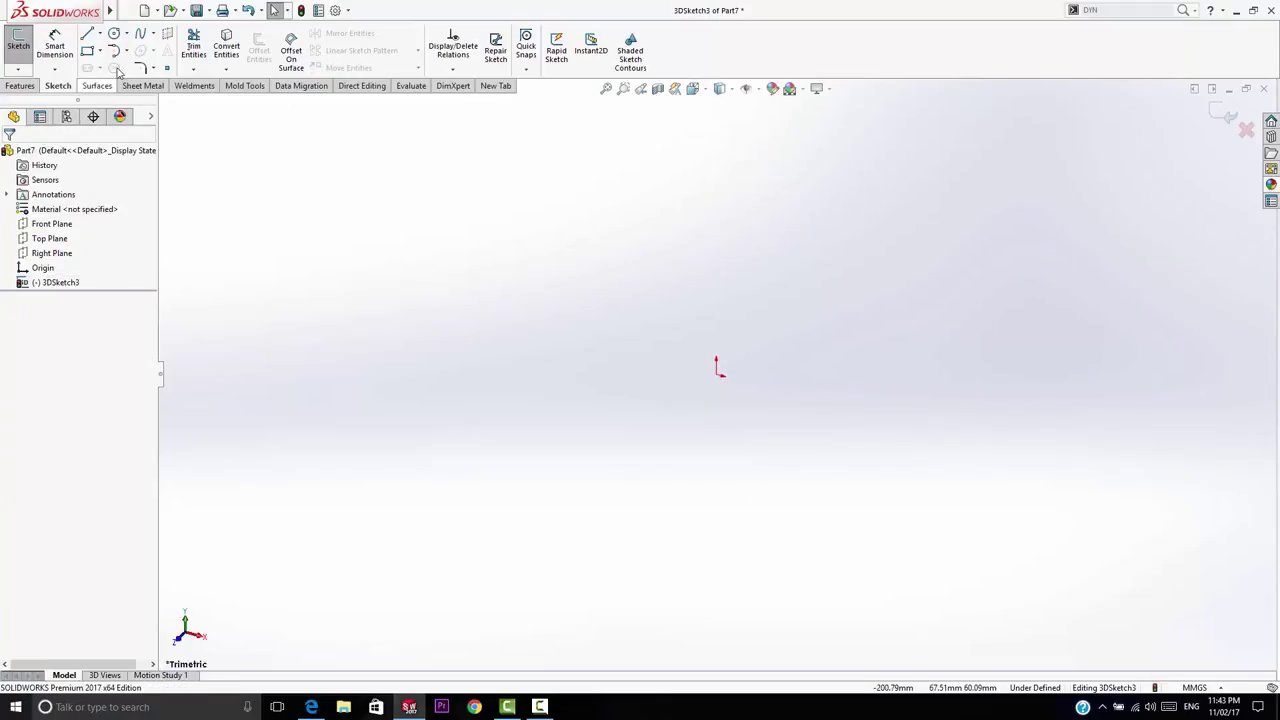
{"action": "left_click", "coordinate": [87, 33]}
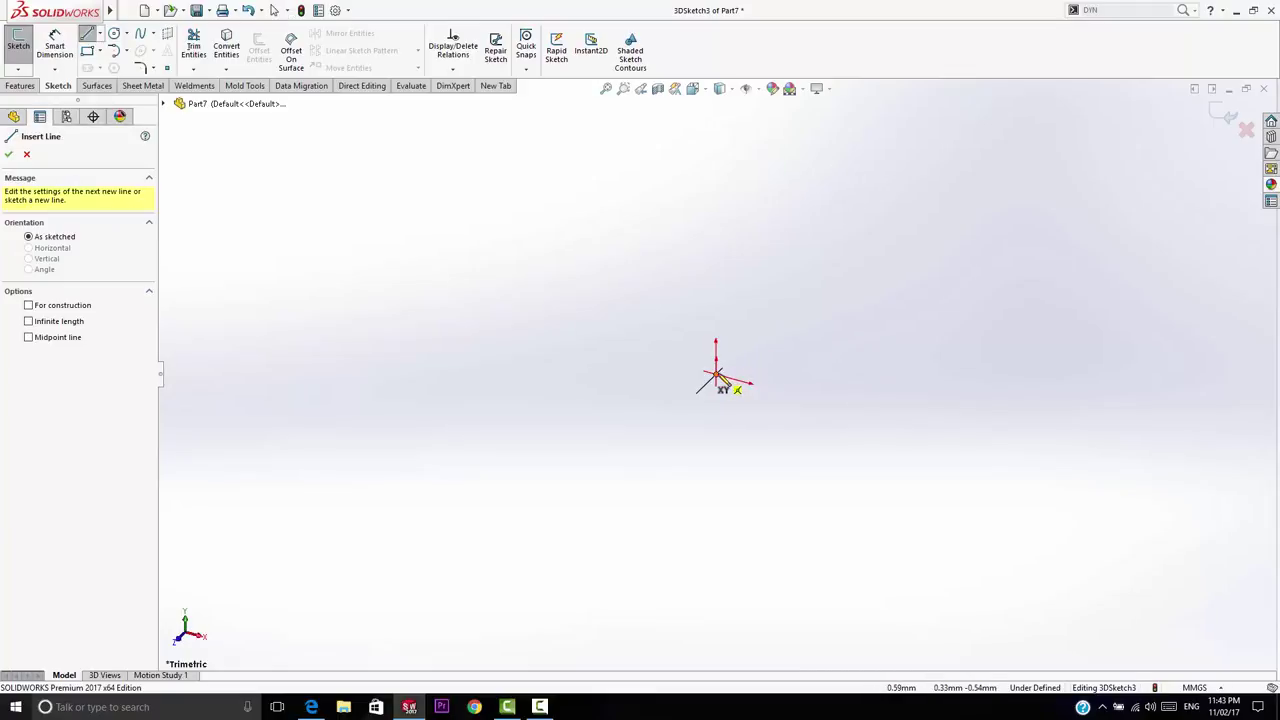
Draw lines from the origin along X, up, and along X again.
{"action": "left_click", "coordinate": [716, 375]}
{"action": "left_click", "coordinate": [884, 418]}
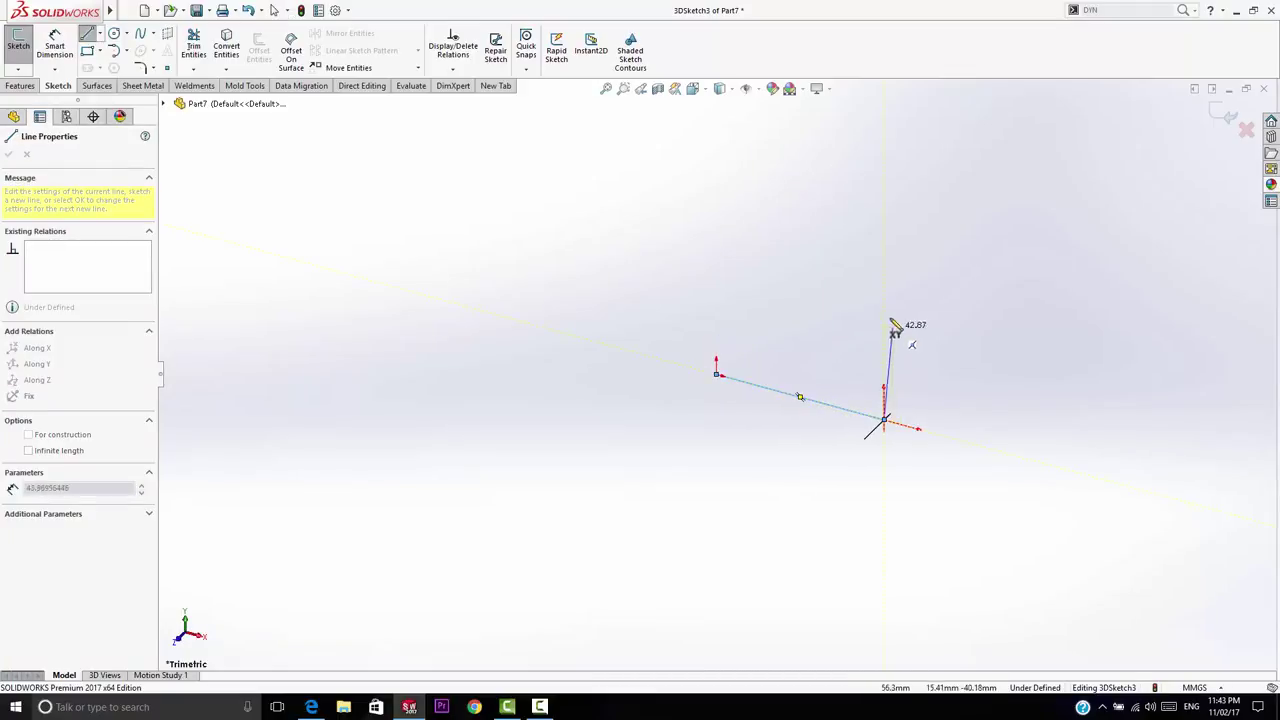
{"action": "left_click", "coordinate": [884, 305]}
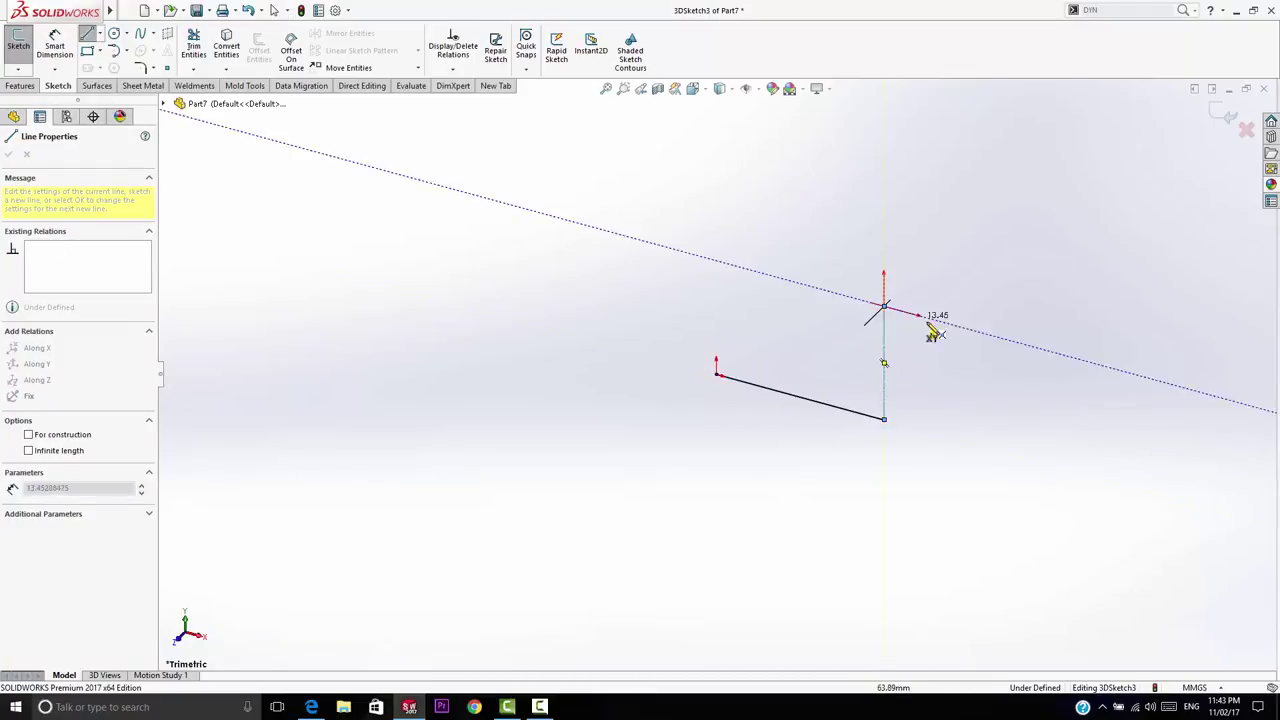
{"action": "double_click", "coordinate": [982, 334]}
Add a depth line on the YZ plane, lines back along X, and a short vertical top.
{"action": "left_click", "coordinate": [984, 338]}
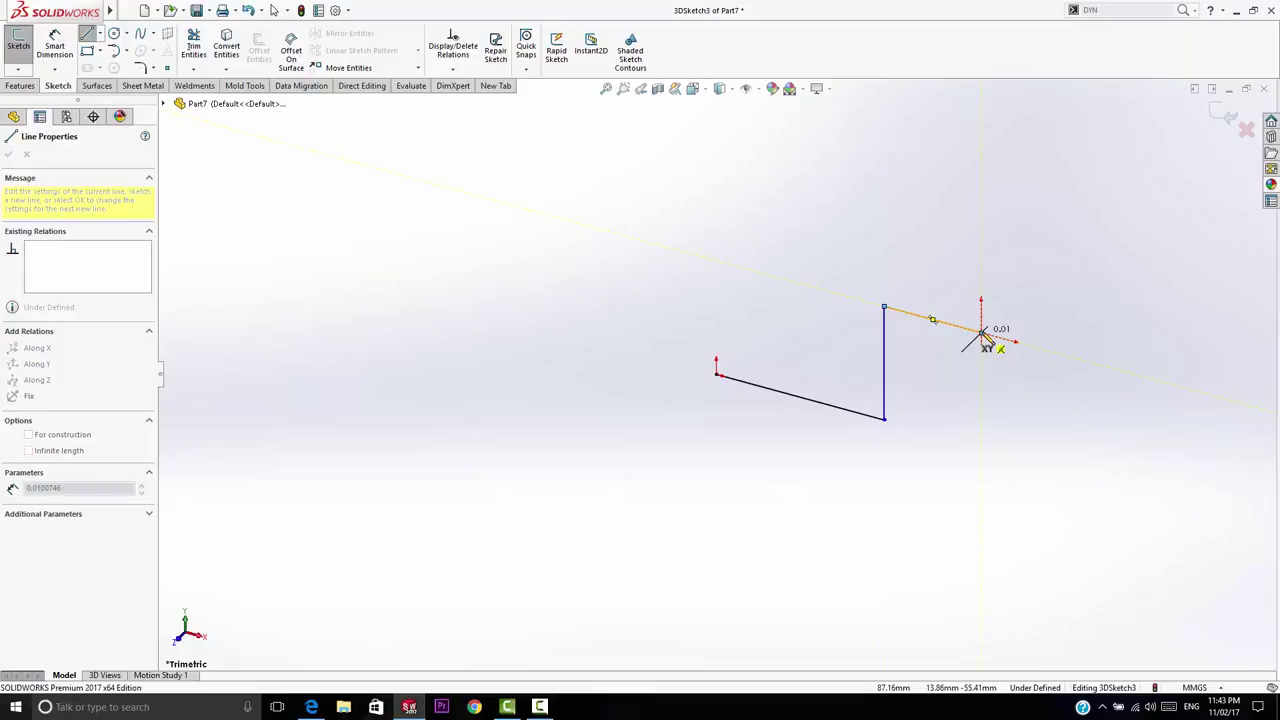
{"action": "key", "text": "Tab"}
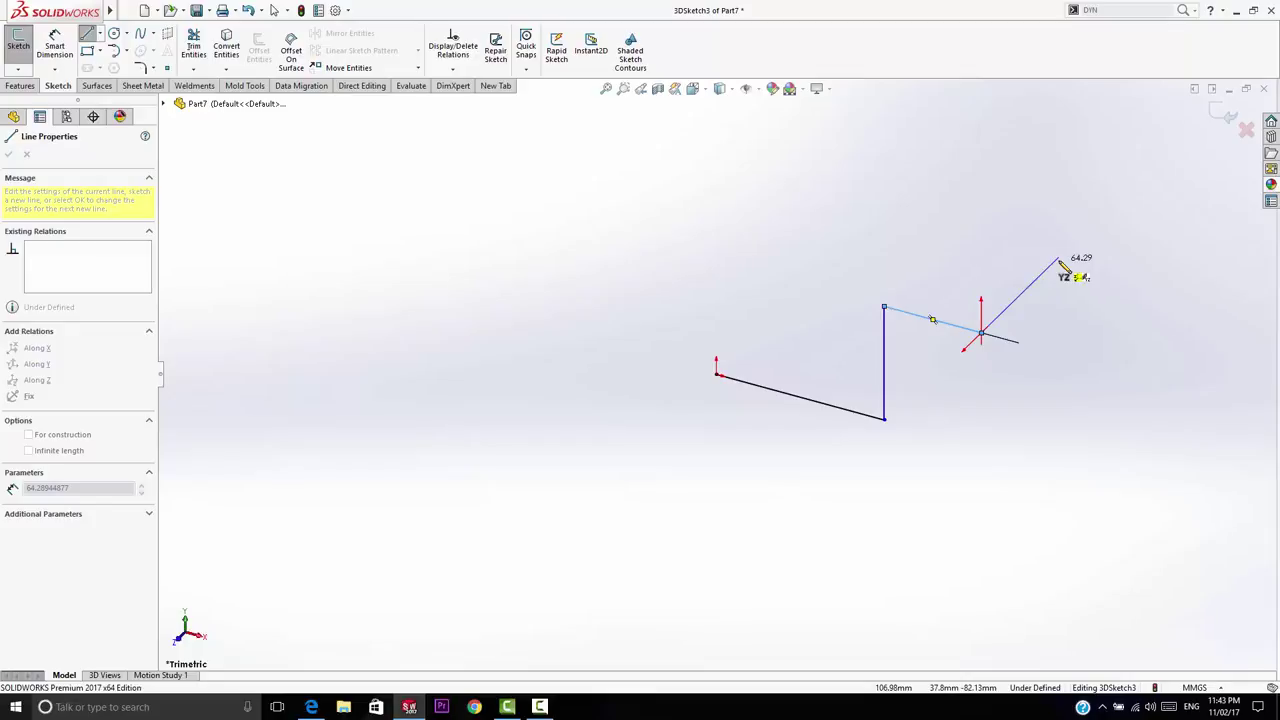
{"action": "double_click", "coordinate": [1059, 259]}
{"action": "left_click", "coordinate": [1059, 260]}
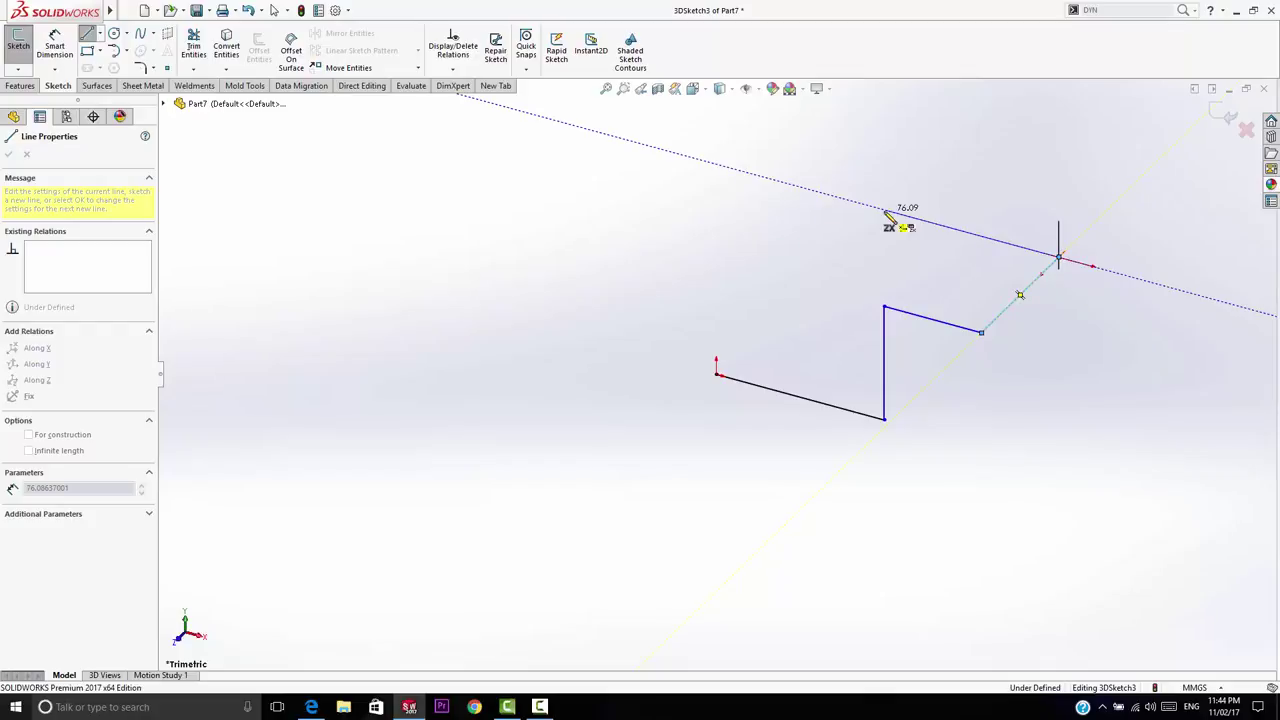
{"action": "left_click", "coordinate": [885, 212]}
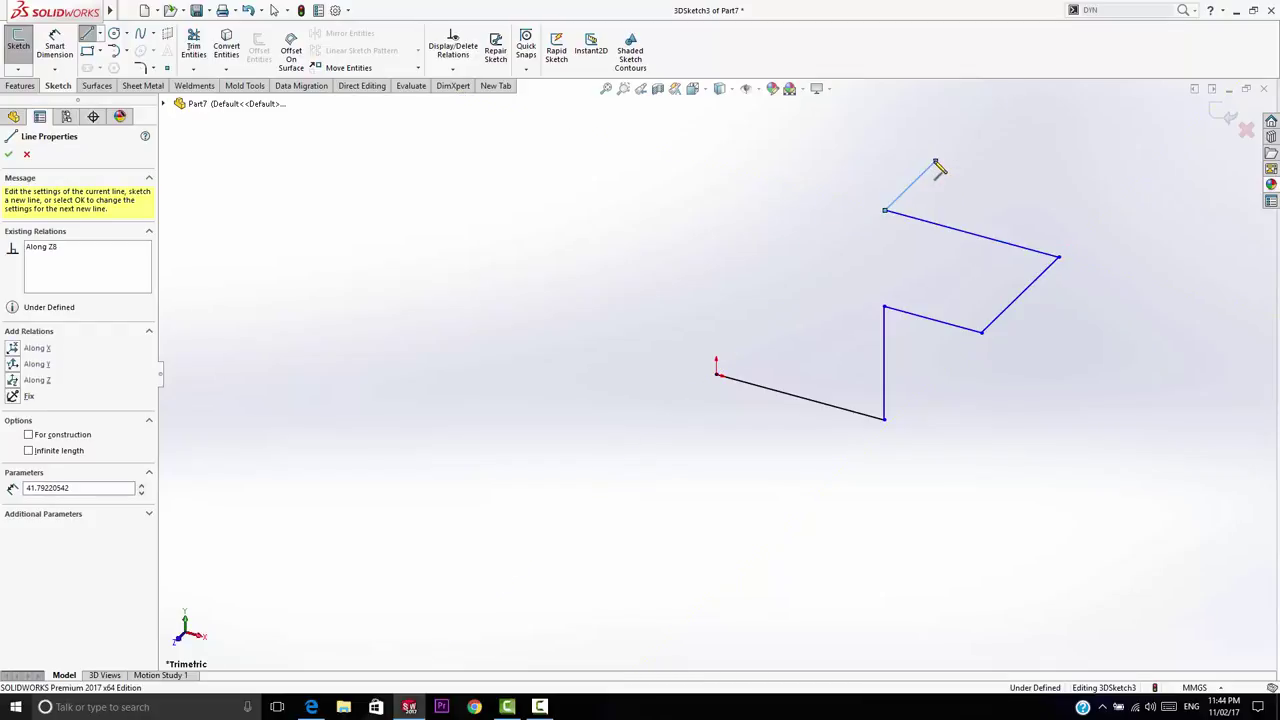
{"action": "left_click", "coordinate": [935, 162]}
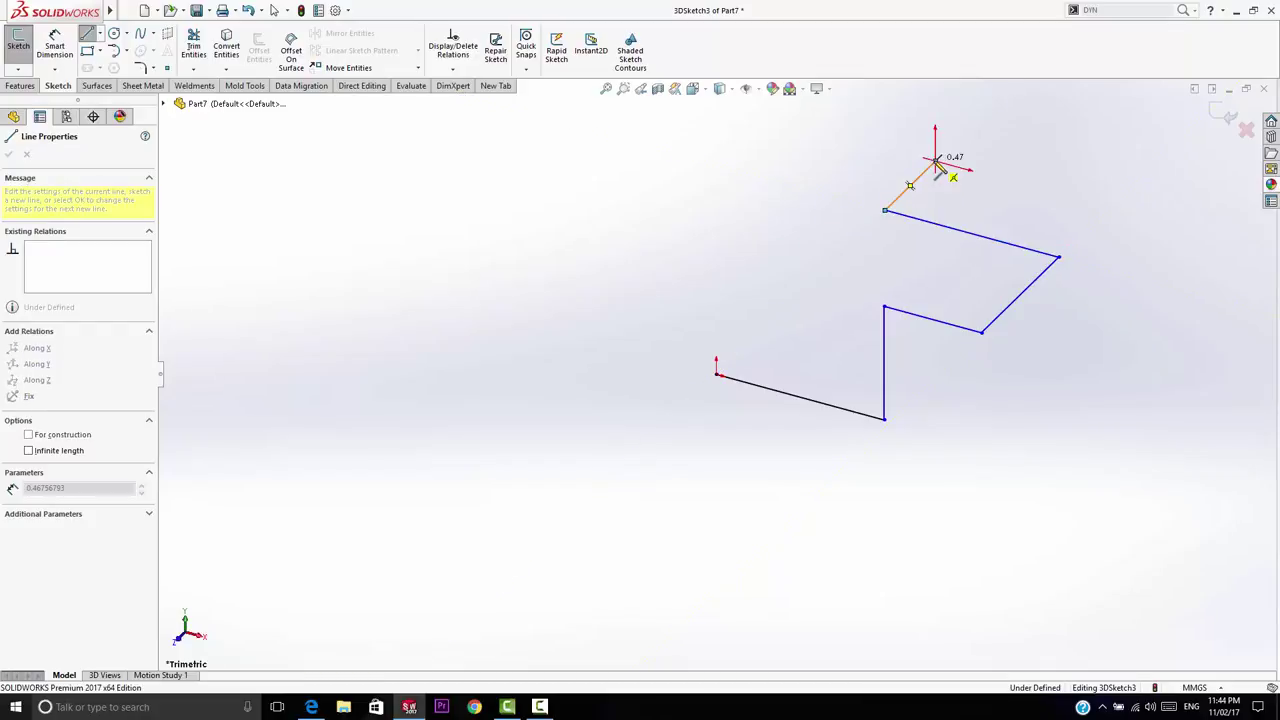
{"action": "left_click", "coordinate": [936, 99]}
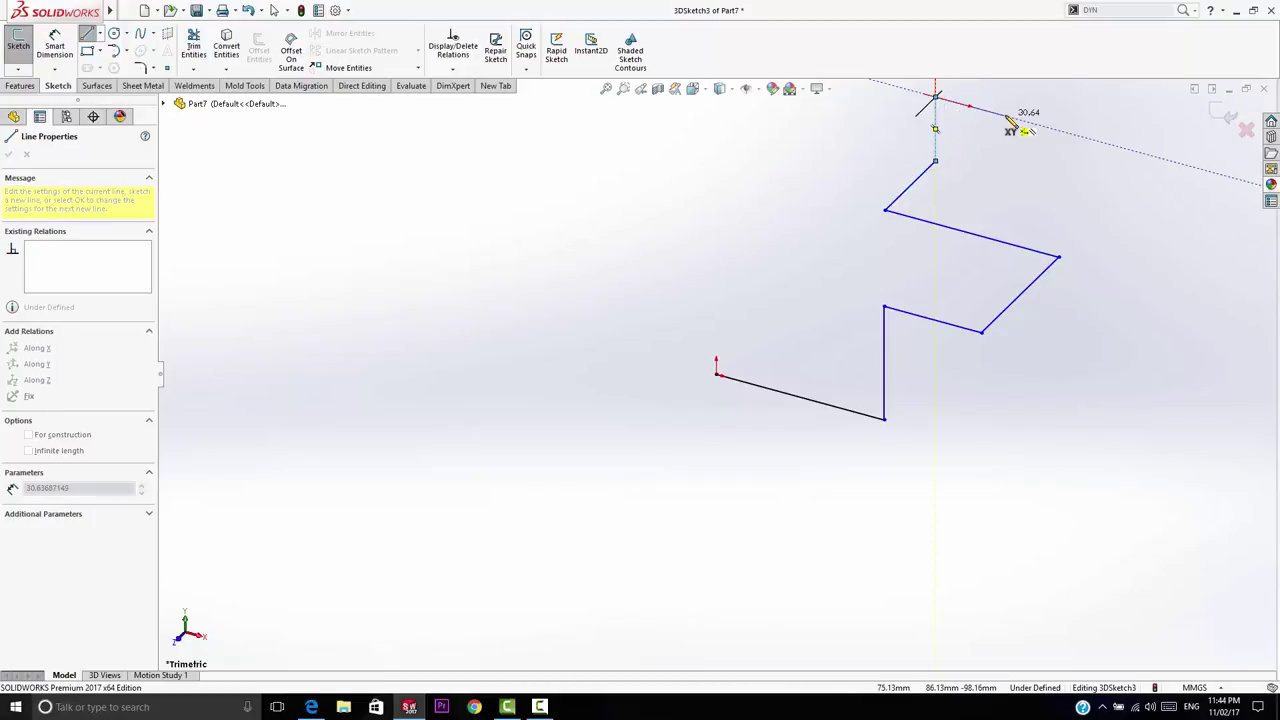
{"action": "right_click", "coordinate": [1010, 120]}
{"action": "left_click", "coordinate": [1040, 124]}
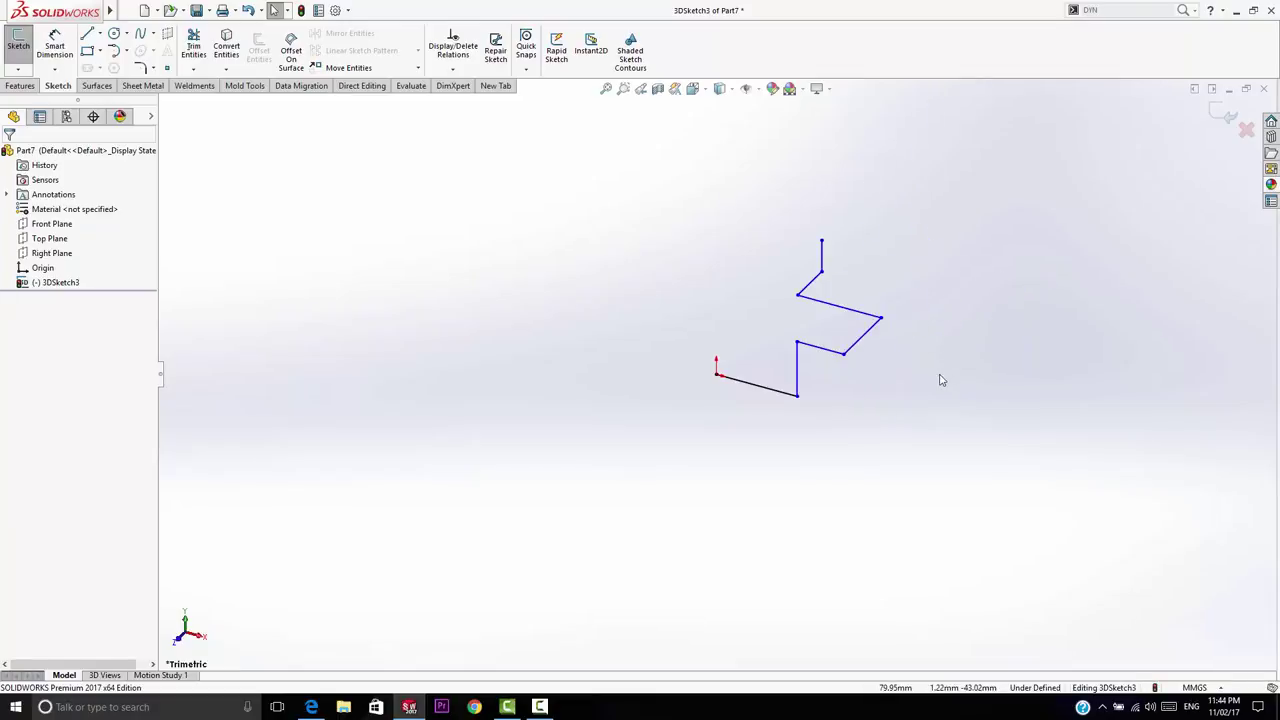
Set the Trimetric view and start Smart Dimension with the sketch zoomed to fit.
{"action": "mouse_move", "coordinate": [881, 460]}
{"action": "middle_mouse_down"}
{"action": "mouse_move", "coordinate": [823, 437]}
{"action": "mouse_move", "coordinate": [734, 431]}
{"action": "mouse_move", "coordinate": [1010, 434]}
{"action": "mouse_move", "coordinate": [871, 508]}
{"action": "mouse_move", "coordinate": [900, 446]}
{"action": "mouse_move", "coordinate": [860, 350]}
{"action": "middle_mouse_up"}
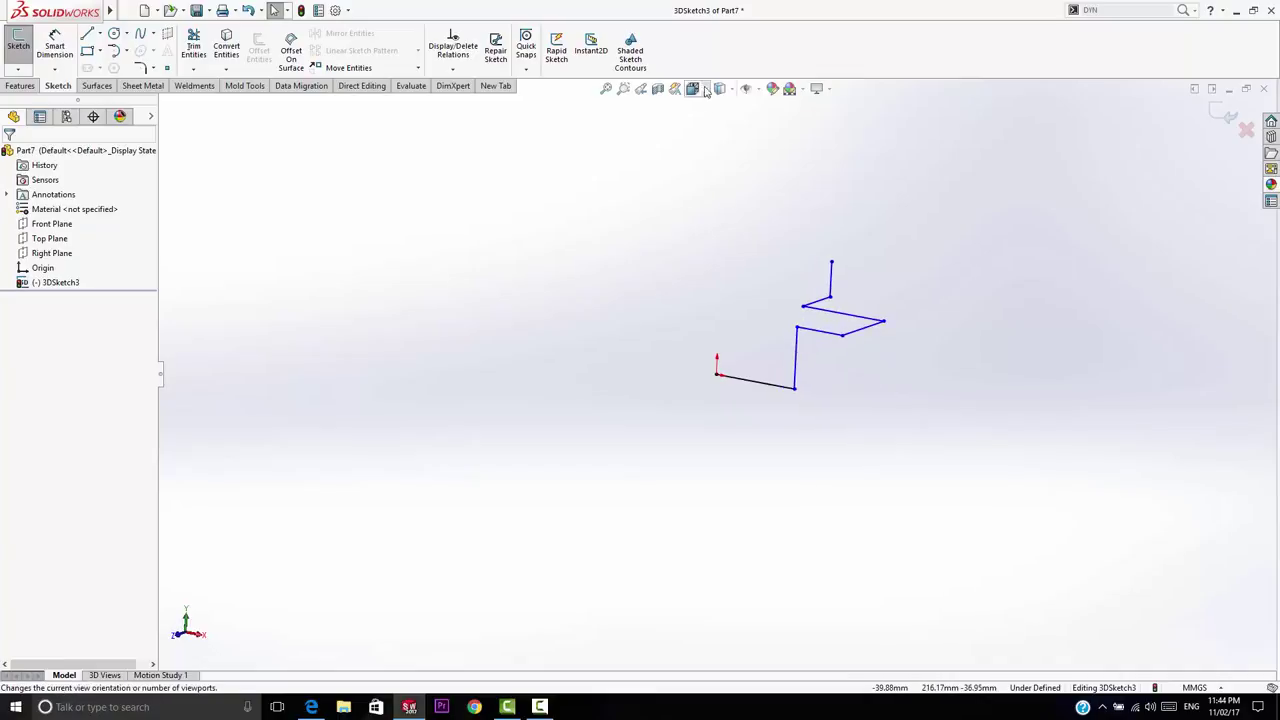
{"action": "left_click", "coordinate": [693, 88]}
{"action": "left_click", "coordinate": [781, 127]}
{"action": "left_click", "coordinate": [790, 175]}
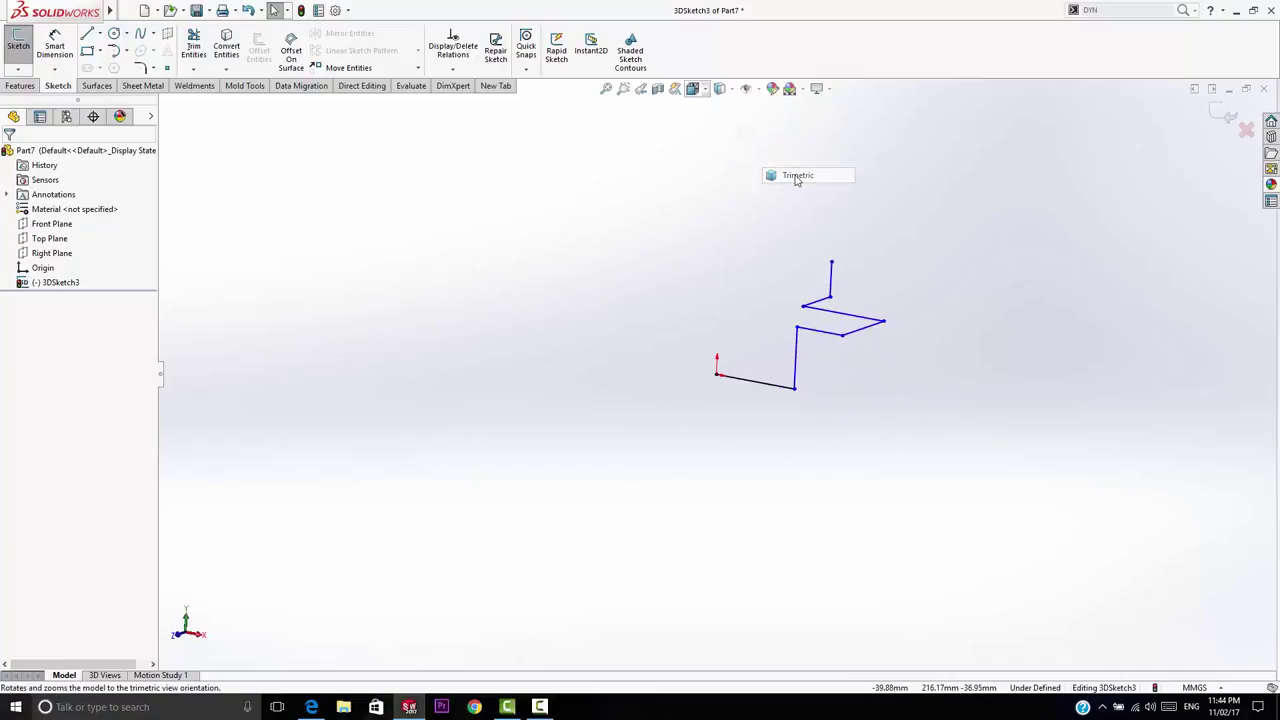
{"action": "left_click", "coordinate": [53, 55]}
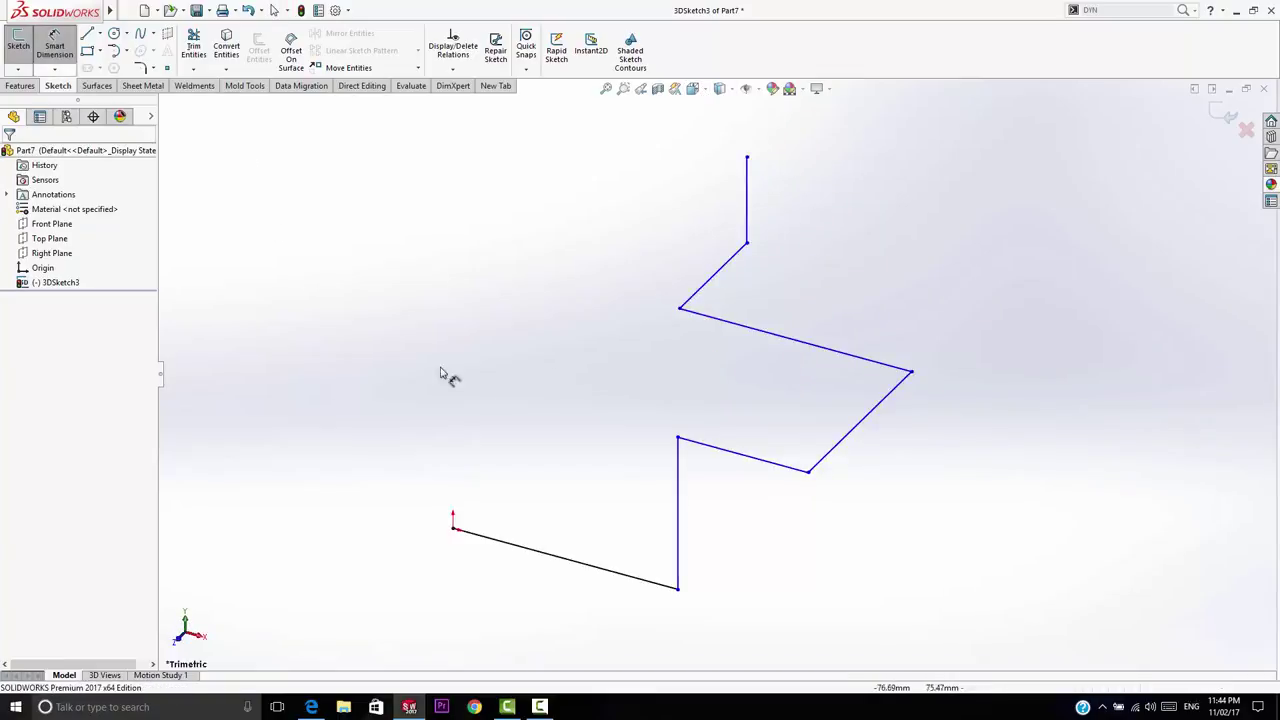
{"action": "key", "text": "z"}
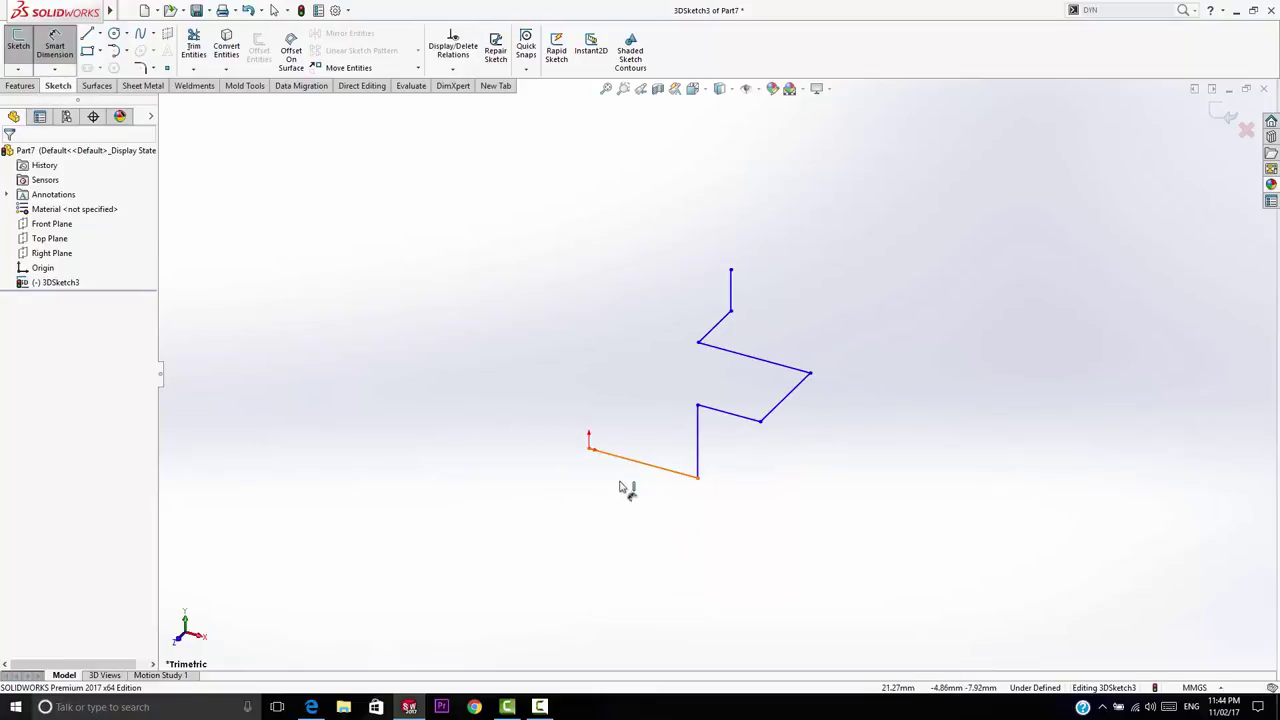
Dimension the bottom line 100, the vertical line 50 and the next line 60 mm.
{"action": "left_click", "coordinate": [625, 461]}
{"action": "left_click", "coordinate": [637, 545]}
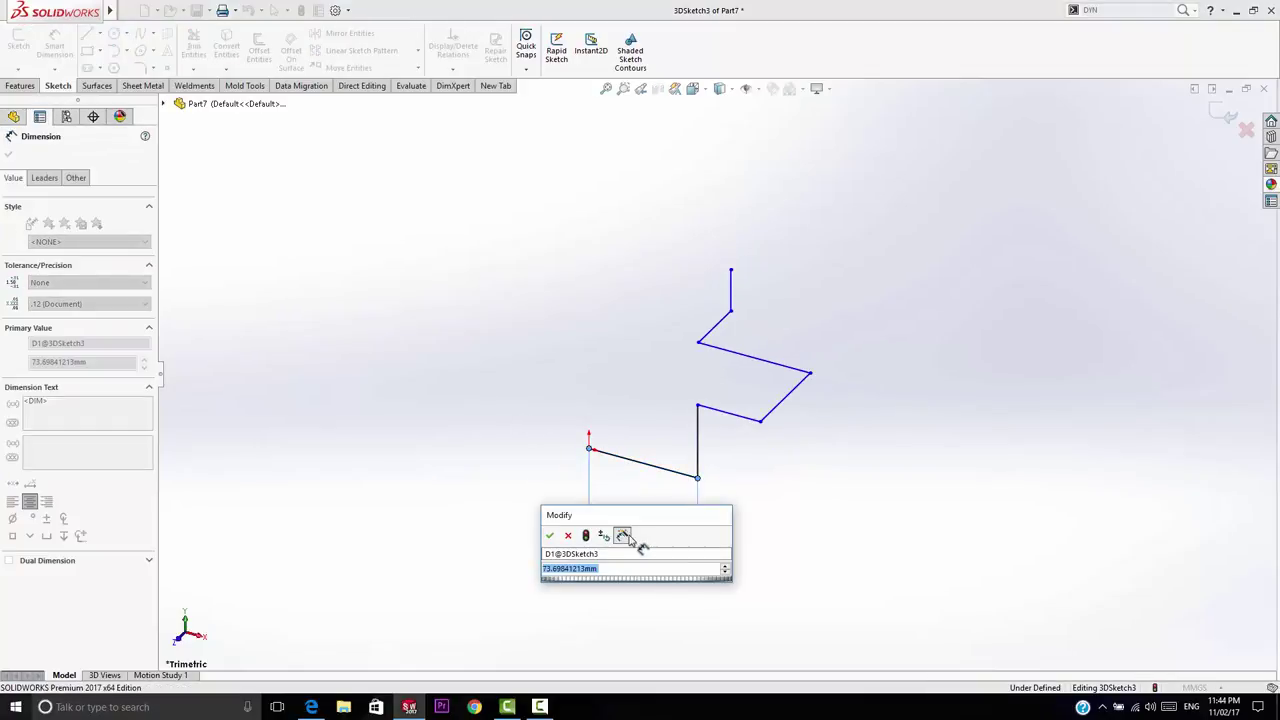
{"action": "type", "text": "100"}
{"action": "key", "text": "Return"}
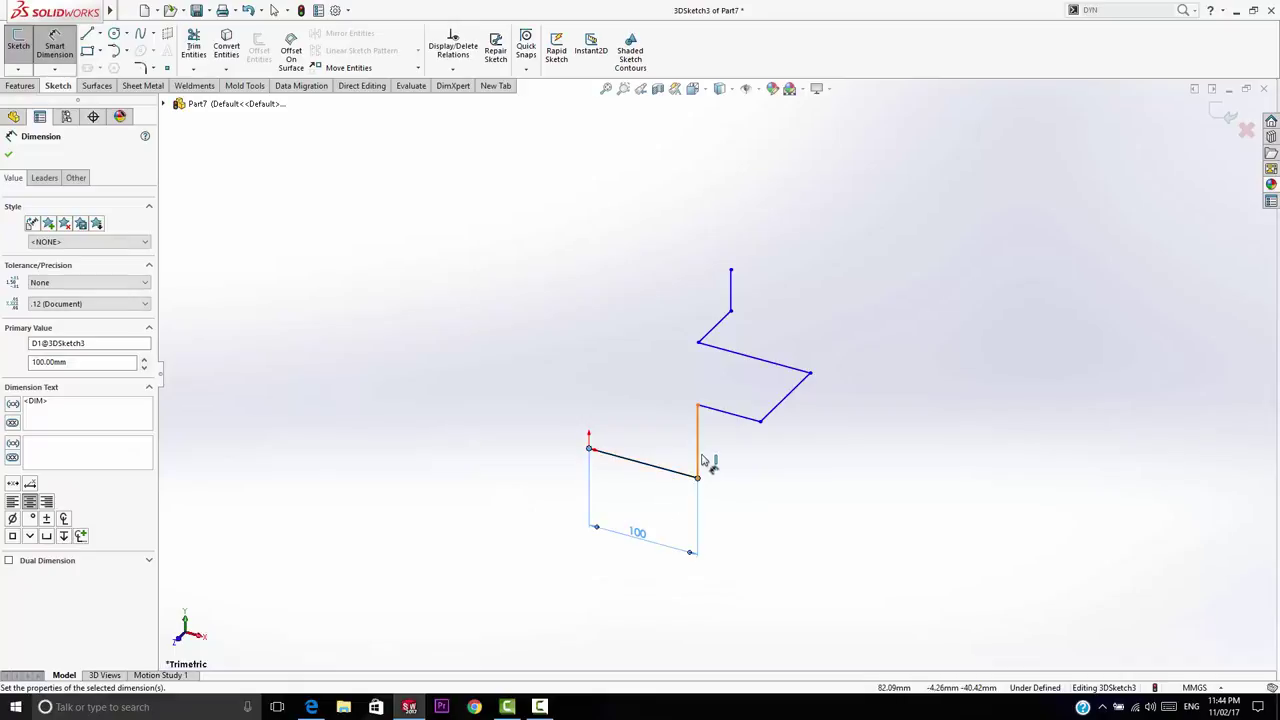
{"action": "left_click", "coordinate": [702, 461]}
{"action": "left_click", "coordinate": [757, 471]}
{"action": "type", "text": "5"}
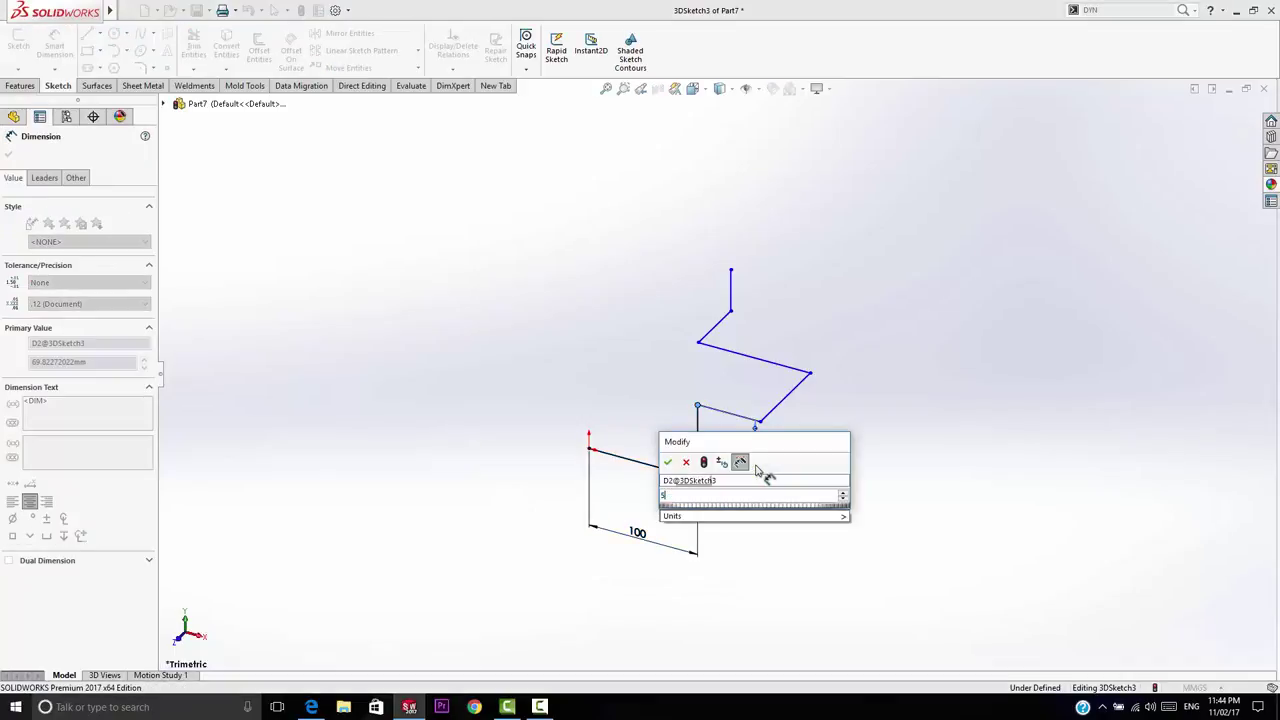
{"action": "type", "text": "0"}
{"action": "key", "text": "Return"}
{"action": "left_click", "coordinate": [730, 441]}
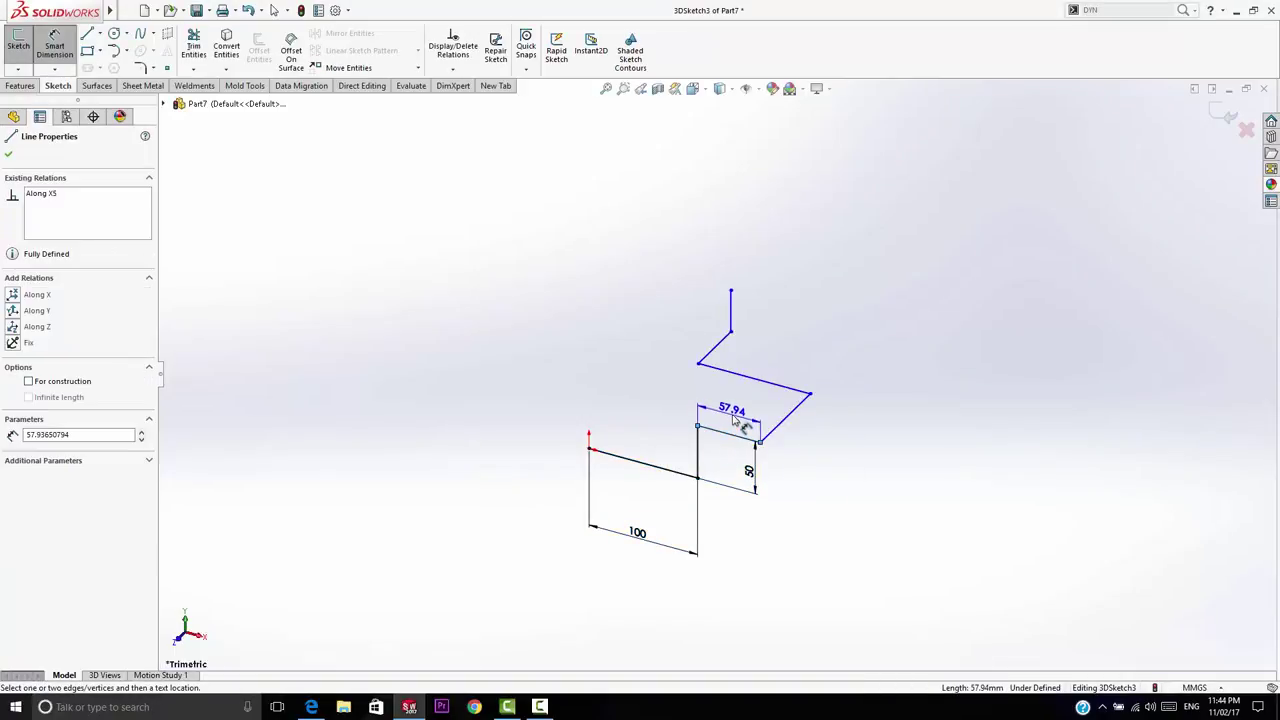
{"action": "left_click", "coordinate": [736, 422]}
{"action": "type", "text": "60"}
{"action": "key", "text": "Return"}
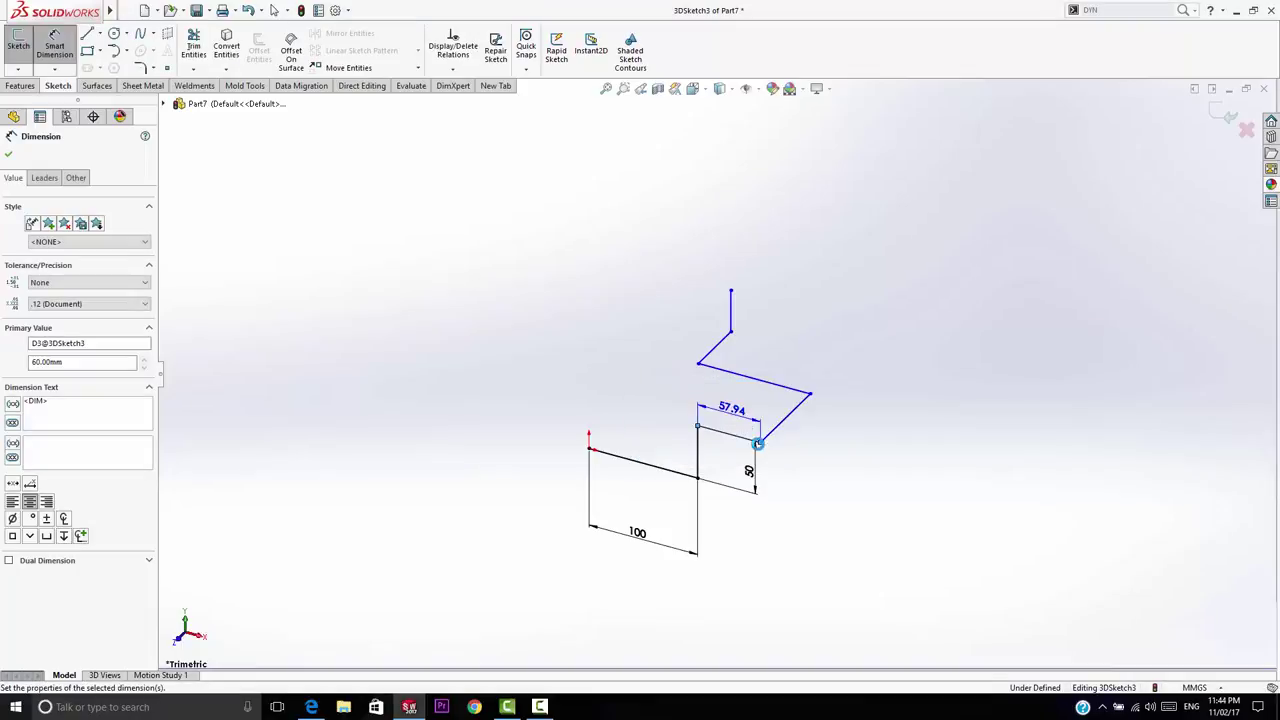
Dimension the depth line 100, upper line 110, upper diagonal 100 and top vertical 95 mm.
{"action": "left_click", "coordinate": [800, 421]}
{"action": "left_click", "coordinate": [873, 450]}
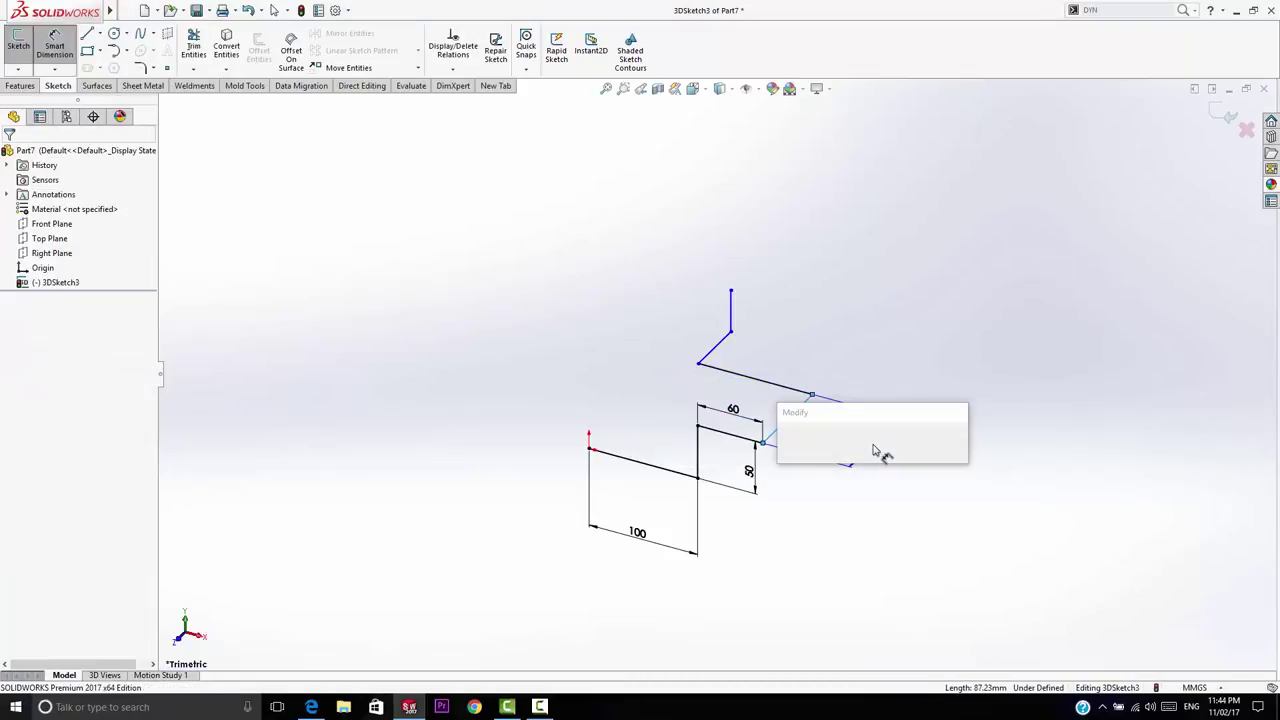
{"action": "type", "text": "100"}
{"action": "key", "text": "Return"}
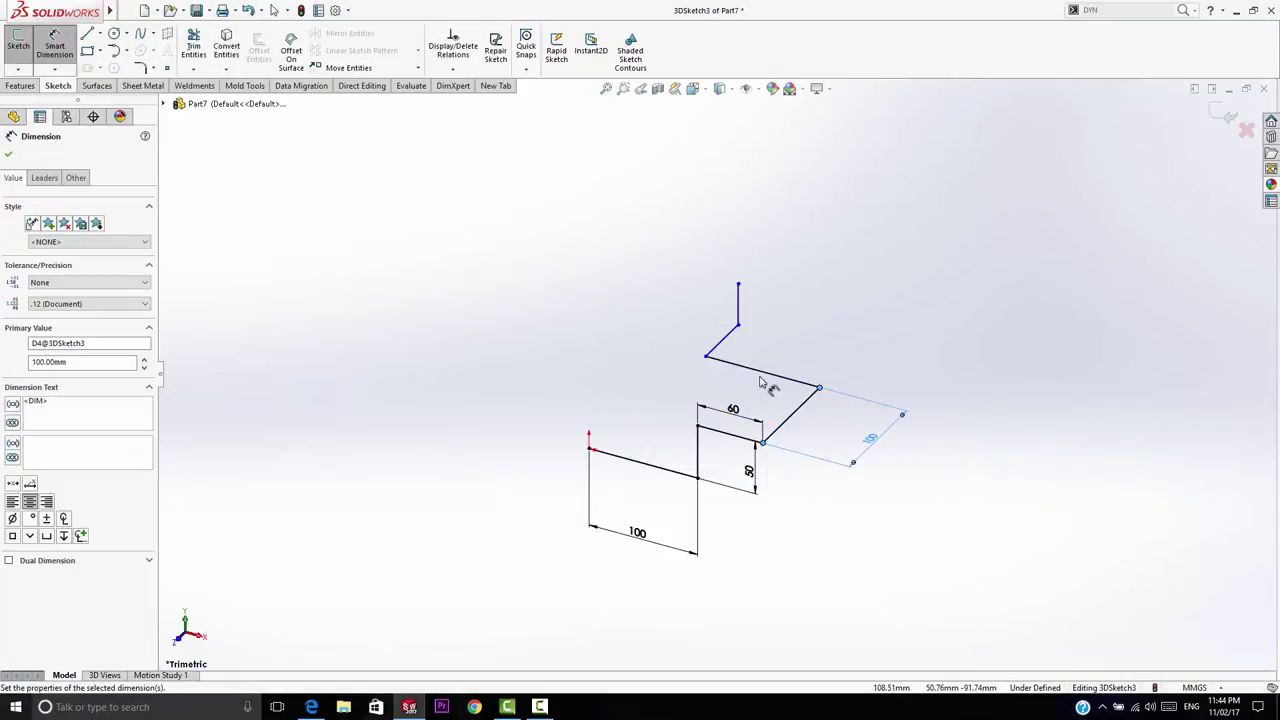
{"action": "left_click", "coordinate": [762, 379]}
{"action": "left_click", "coordinate": [783, 350]}
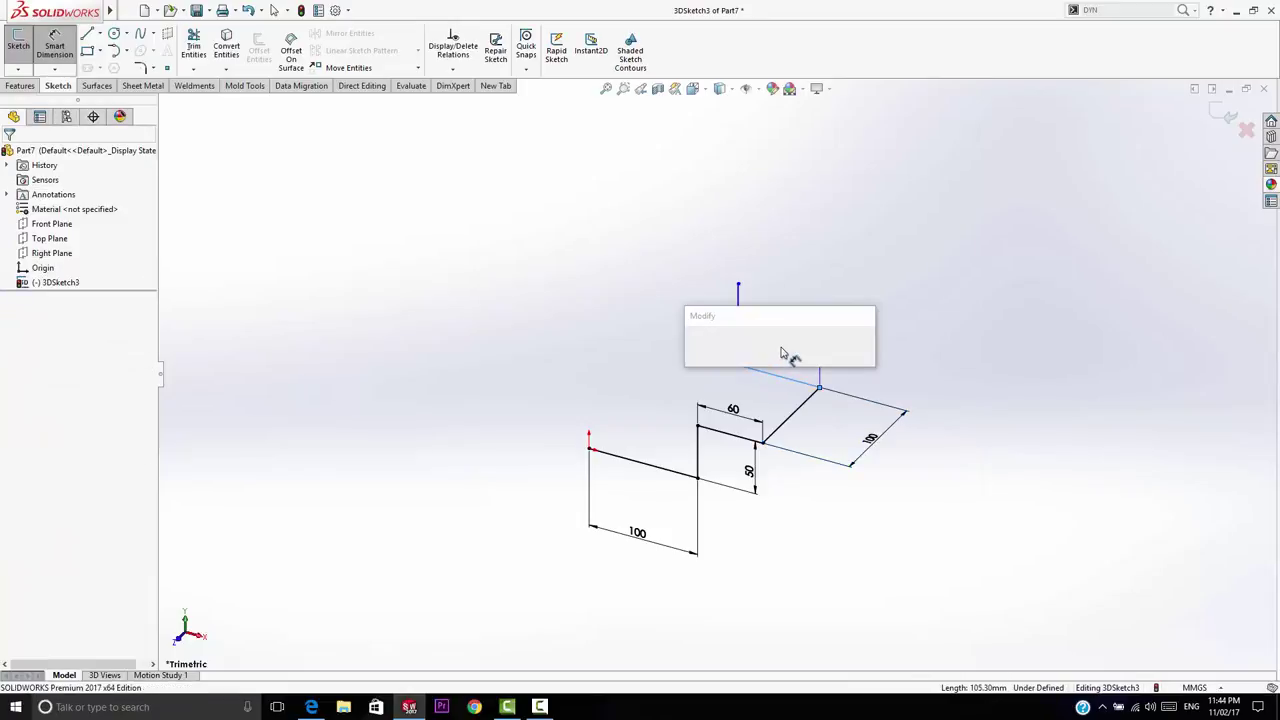
{"action": "type", "text": "110"}
{"action": "key", "text": "Return"}
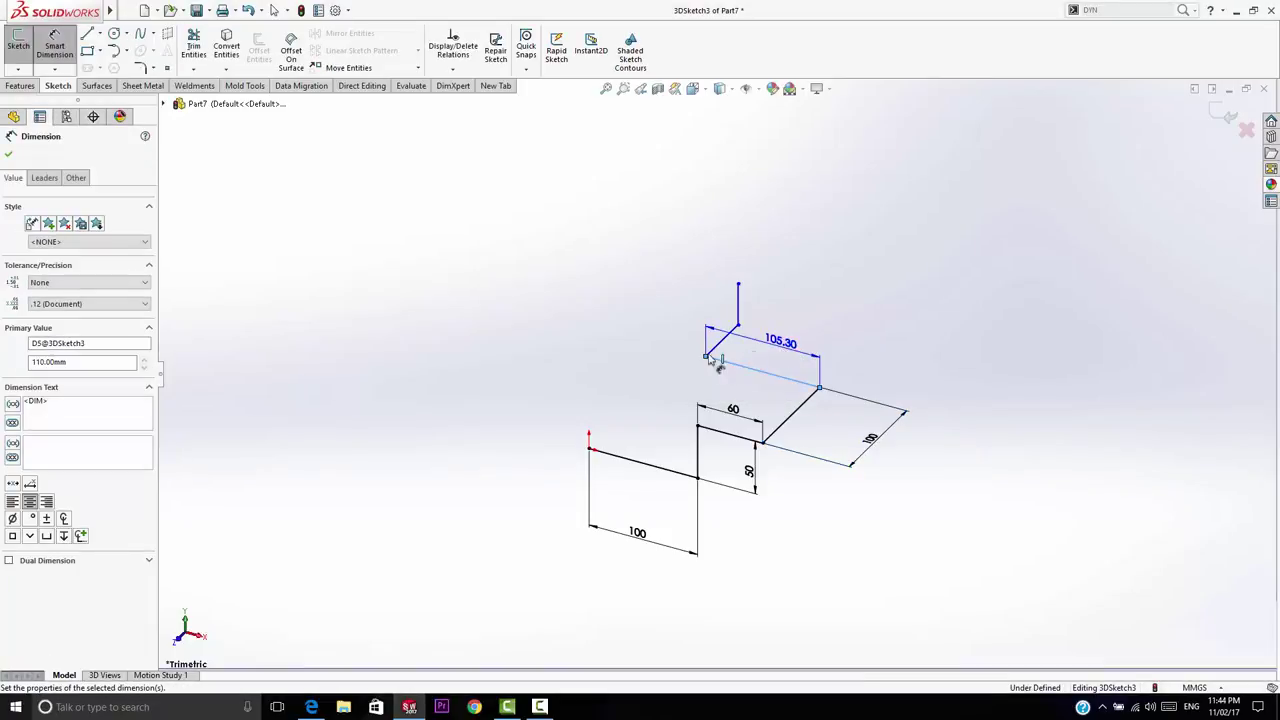
{"action": "left_click", "coordinate": [716, 345]}
{"action": "left_click", "coordinate": [772, 357]}
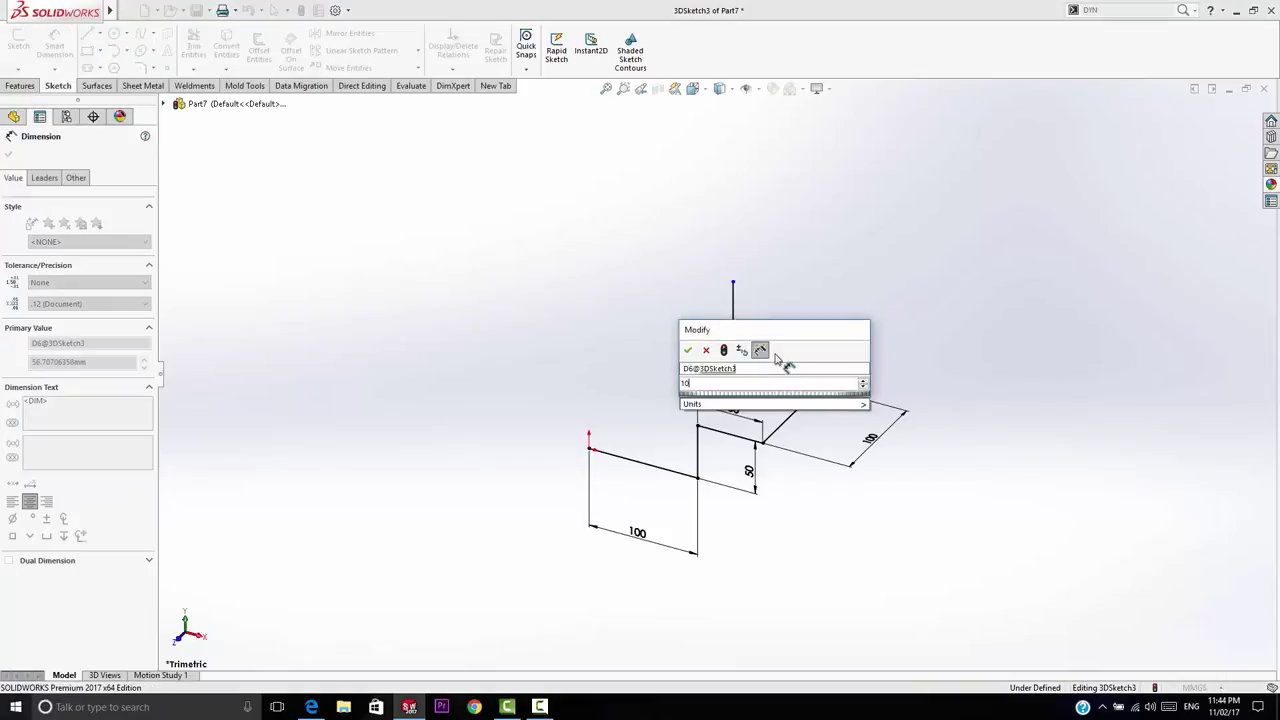
{"action": "key", "text": "Return"}
{"action": "left_click", "coordinate": [757, 278]}
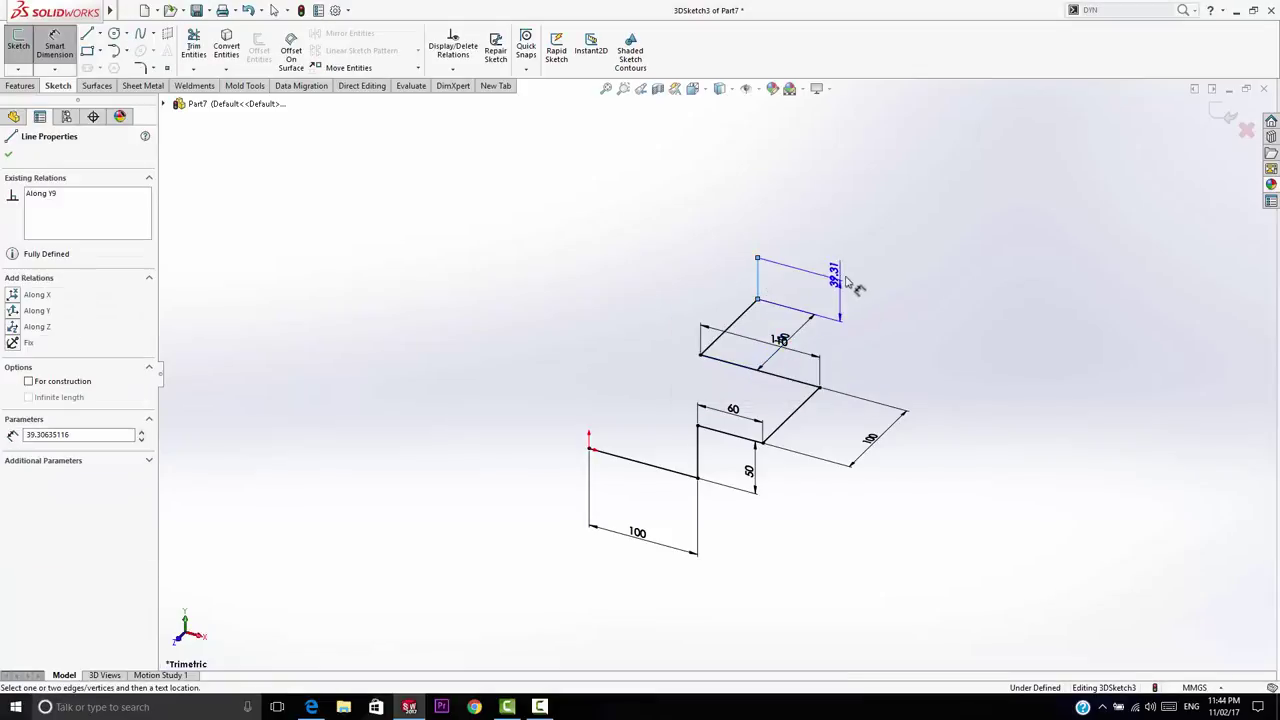
{"action": "left_click", "coordinate": [855, 287]}
{"action": "type", "text": "95"}
{"action": "key", "text": "Return"}
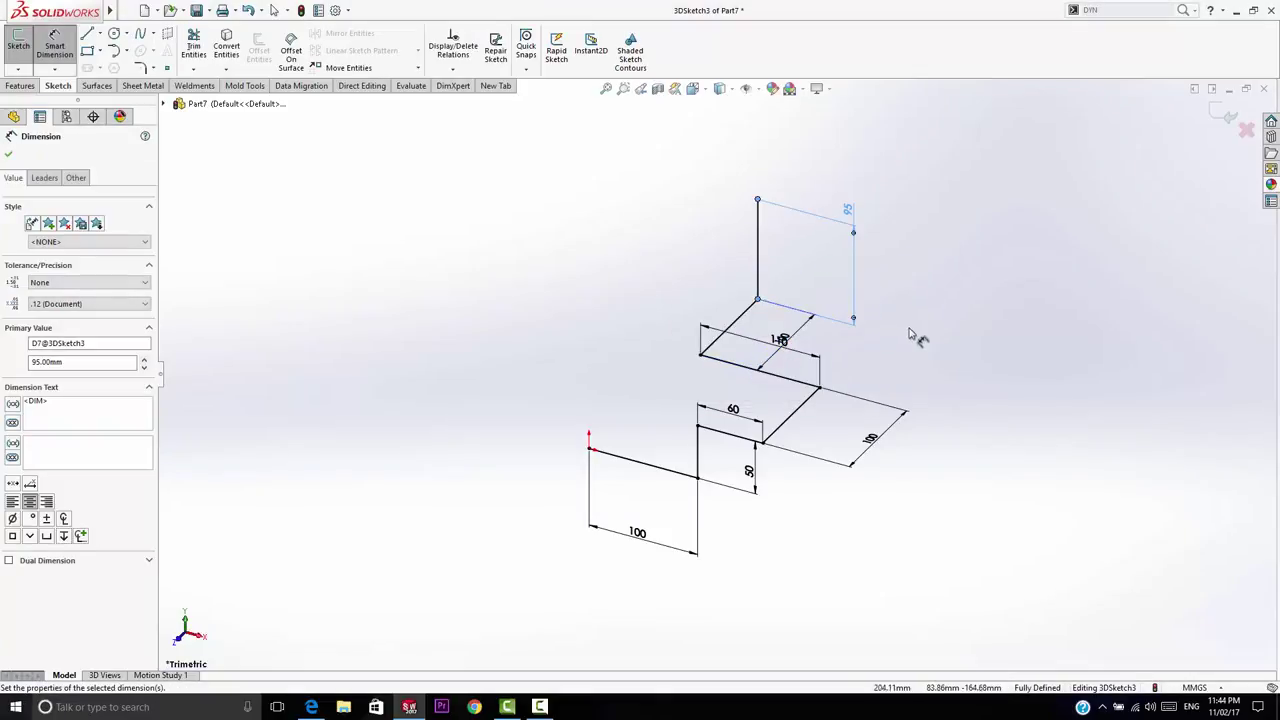
Exit dimensioning, move the 110 dimension clear of other labels, and orbit to review.
{"action": "right_click", "coordinate": [921, 281]}
{"action": "left_click", "coordinate": [952, 320]}
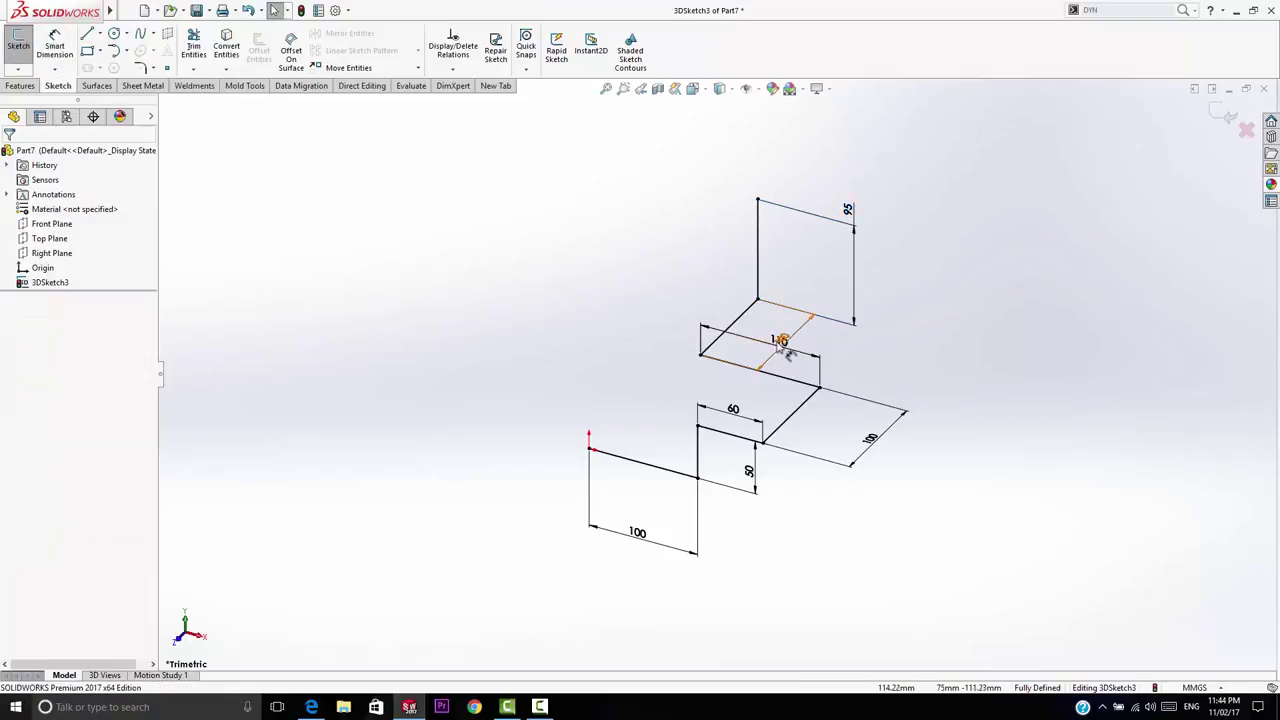
{"action": "left_click", "coordinate": [800, 340]}
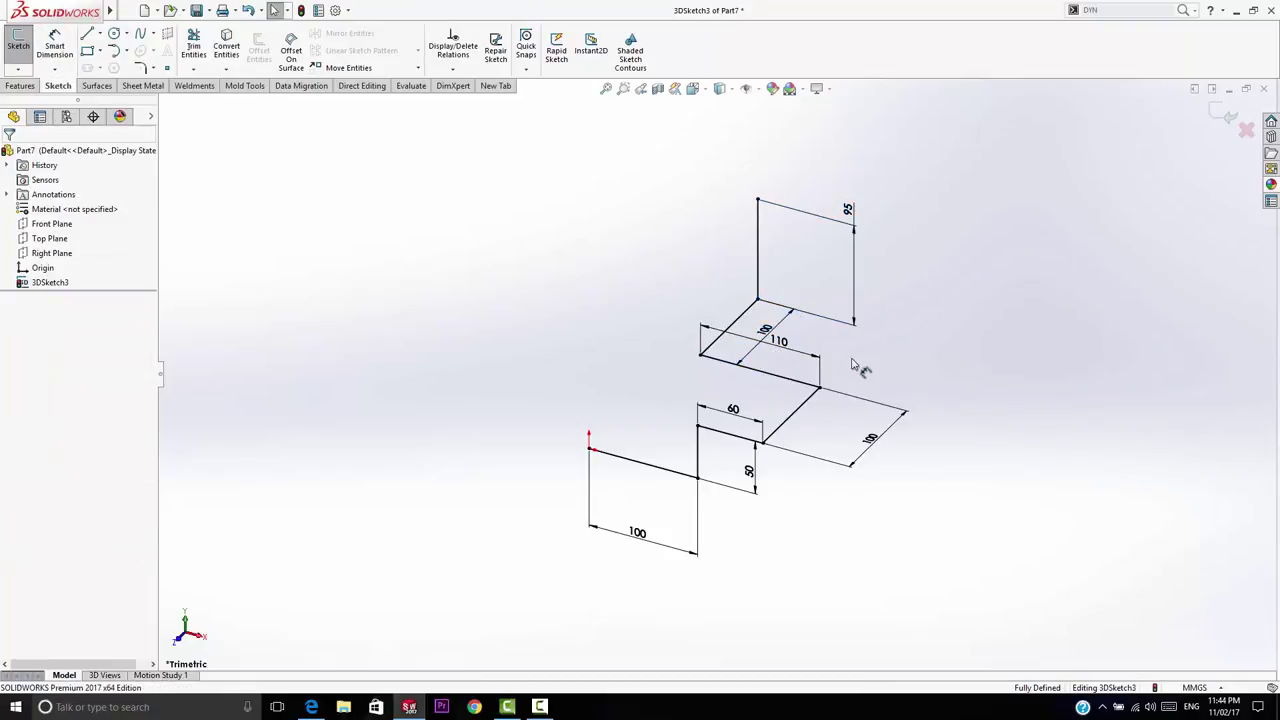
{"action": "mouse_move", "coordinate": [855, 440]}
{"action": "middle_mouse_down"}
{"action": "mouse_move", "coordinate": [858, 456]}
{"action": "mouse_move", "coordinate": [829, 460]}
{"action": "middle_mouse_up"}
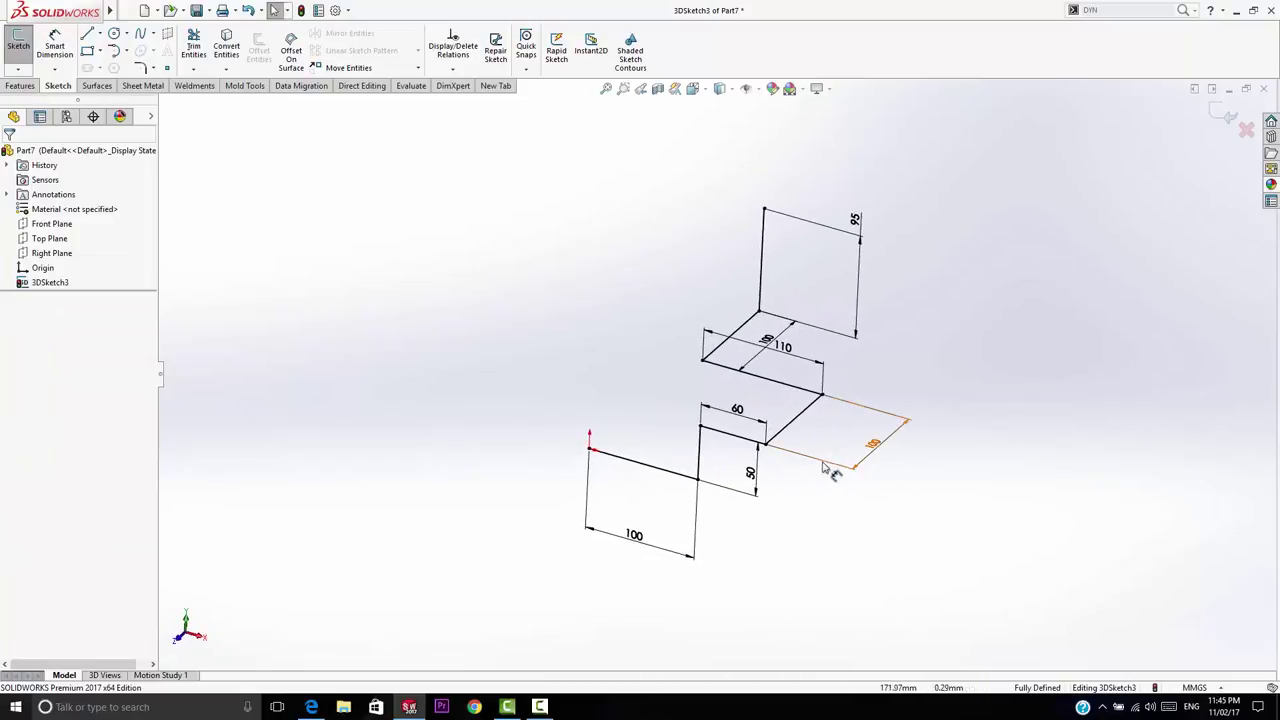
{"action": "middle_click_drag", "start_coordinate": [801, 508], "coordinate": [795, 514]}
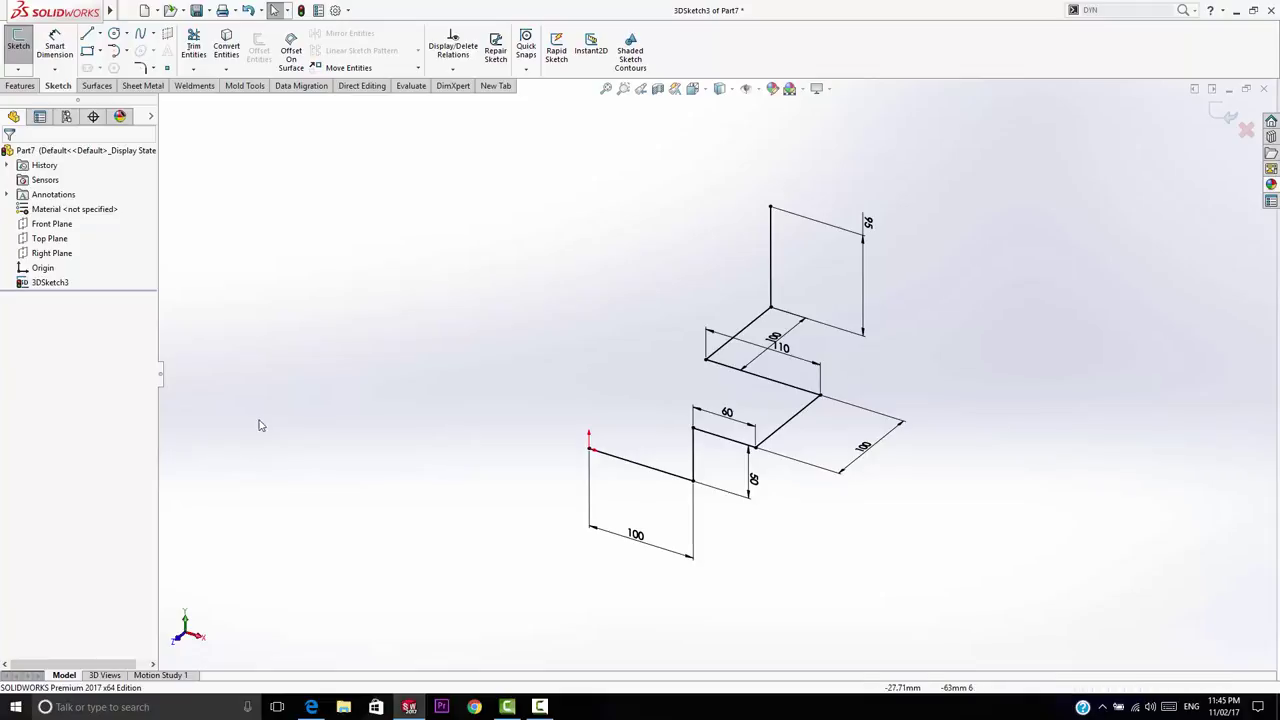
Round the four lower corners with 20 mm sketch fillets.
{"action": "left_click", "coordinate": [142, 68]}
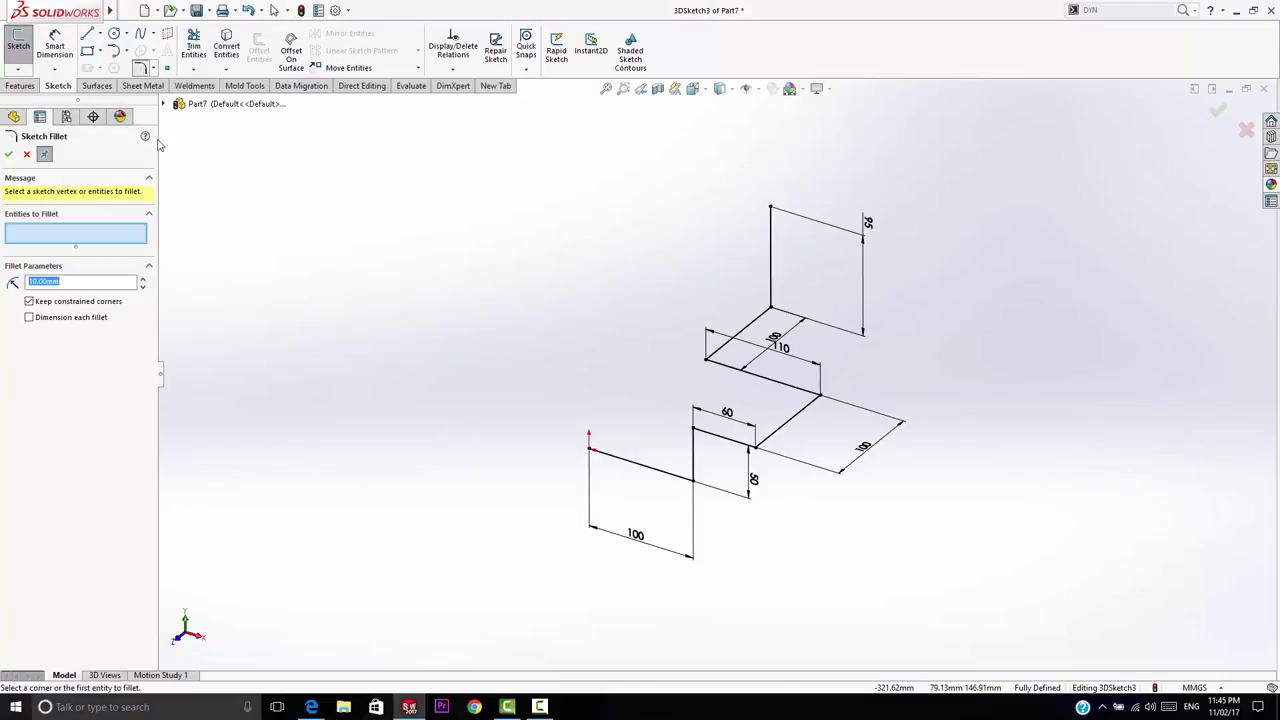
{"action": "left_click_drag", "start_coordinate": [842, 386], "coordinate": [652, 511]}
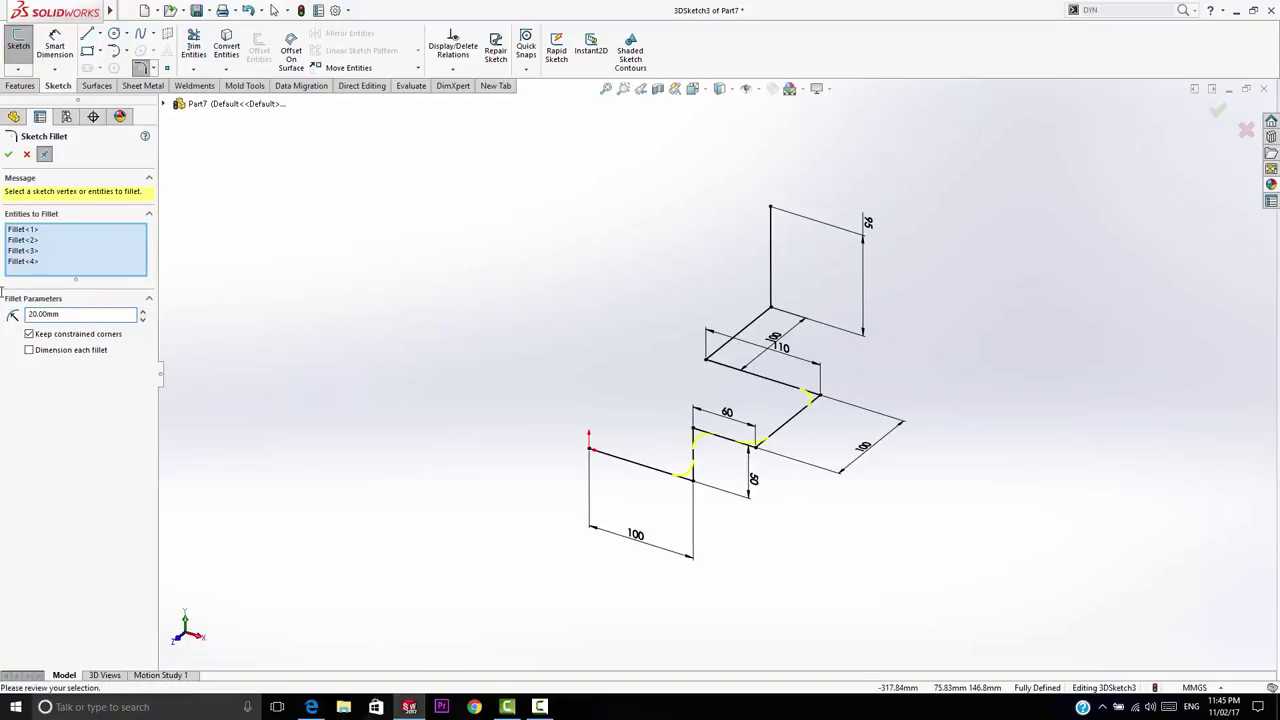
{"action": "key", "text": "Return"}
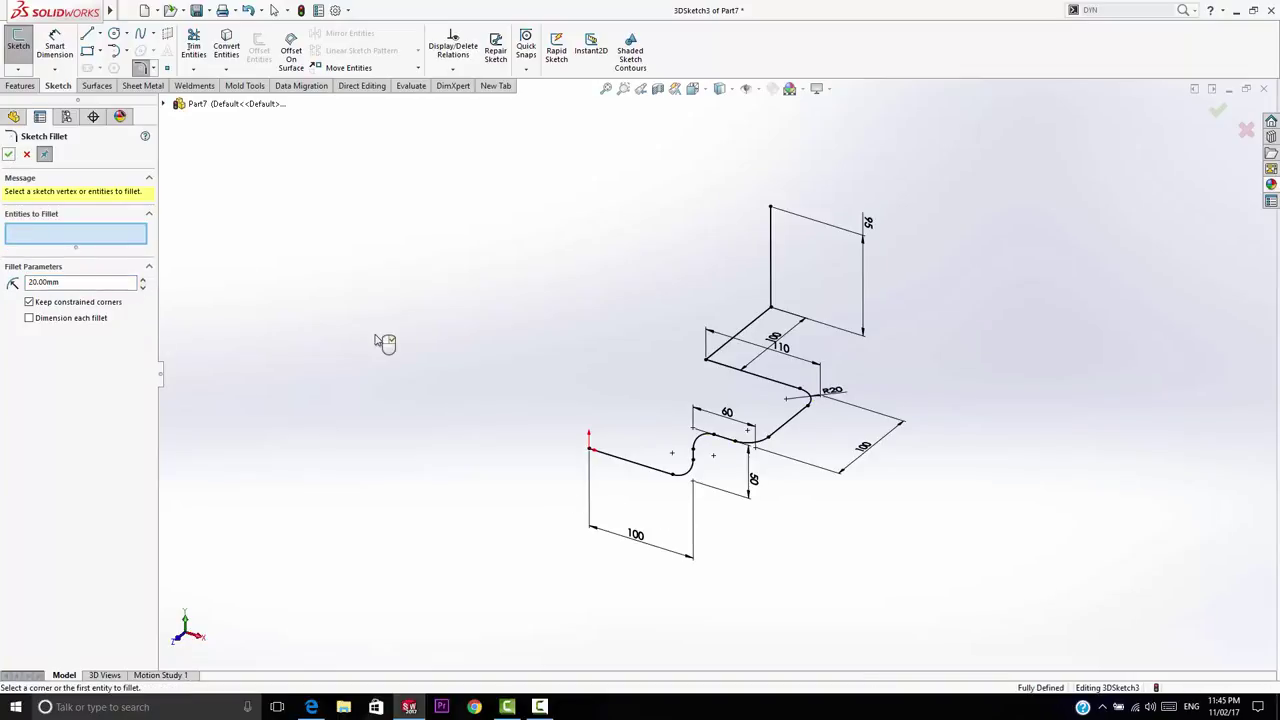
Choose Sketch Chamfer from the fillet dropdown.
{"action": "scroll", "coordinate": [597, 357], "scroll_direction": "down", "scroll_amount": 3}
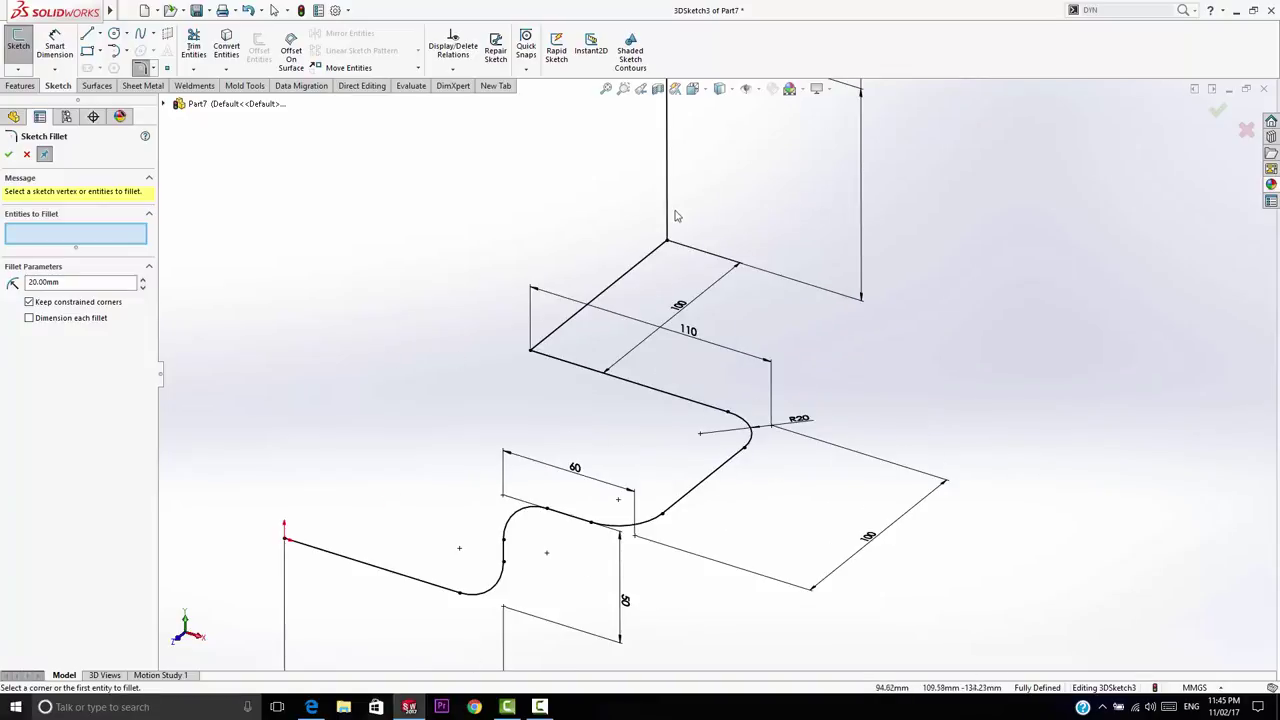
{"action": "left_click", "coordinate": [156, 70]}
{"action": "left_click", "coordinate": [165, 99]}
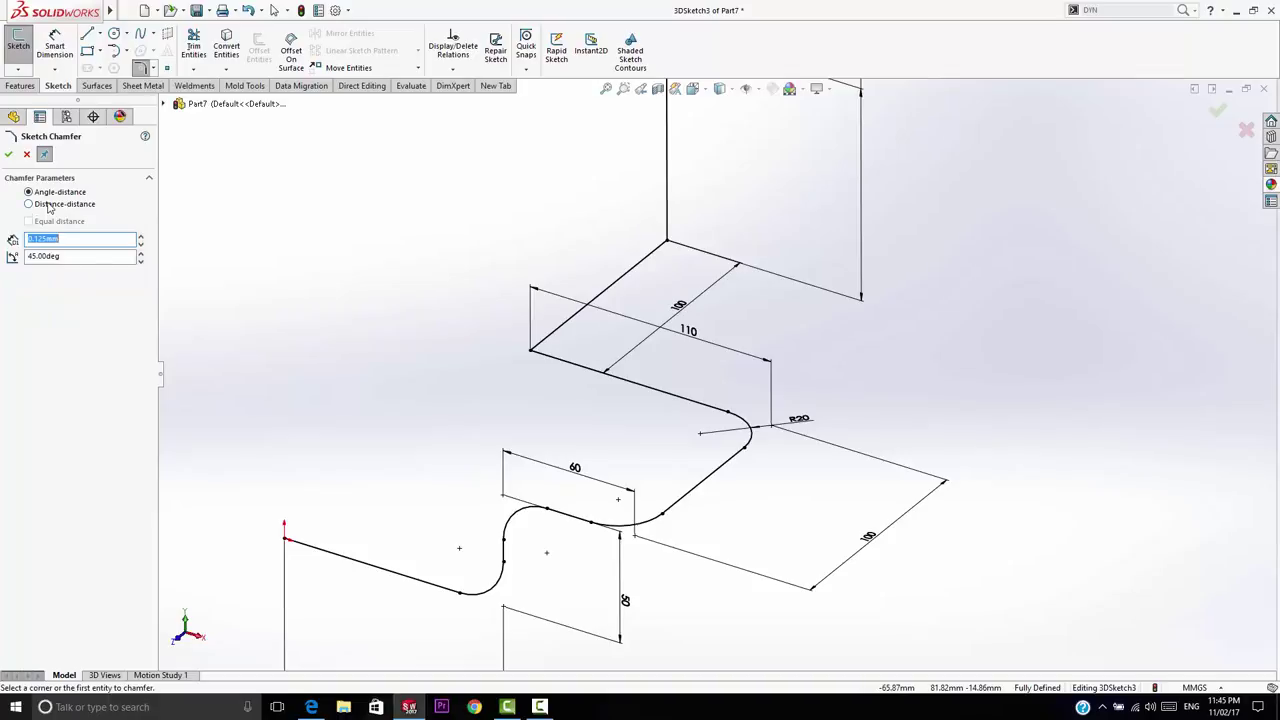
Chamfer two corners with equal-distance 10 mm distance-distance chamfers.
{"action": "left_click", "coordinate": [48, 206]}
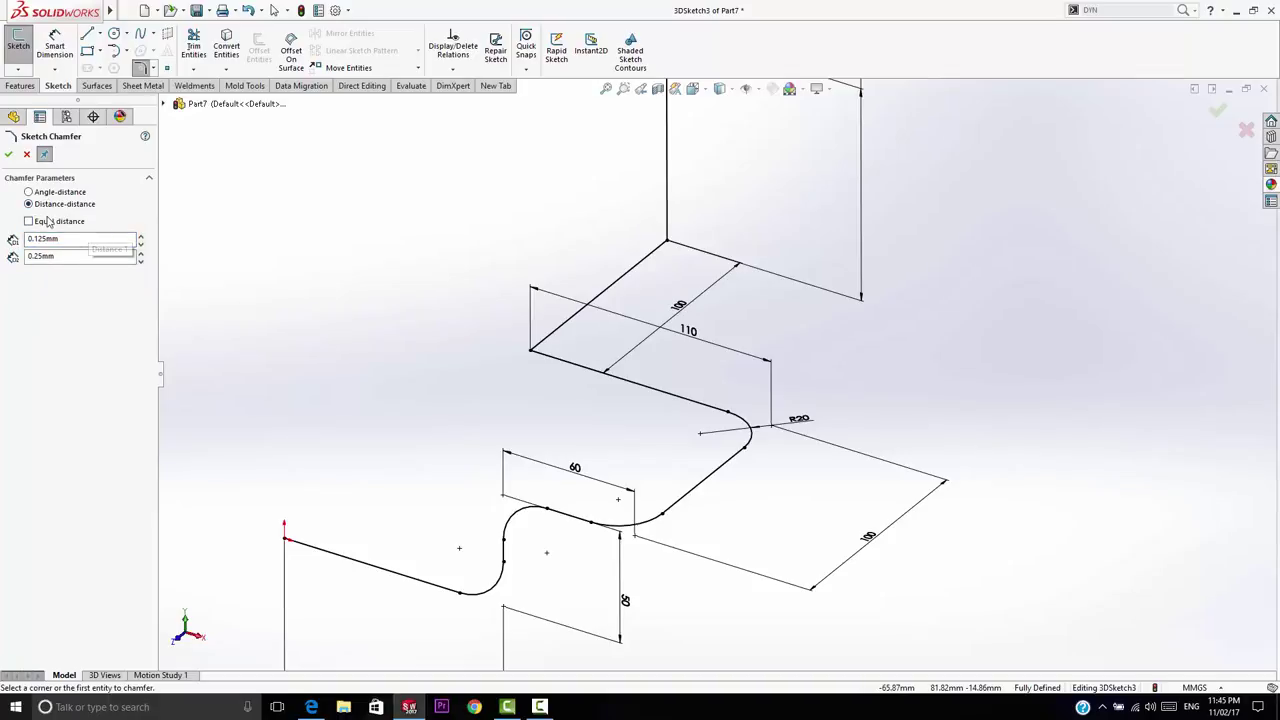
{"action": "left_click", "coordinate": [47, 221]}
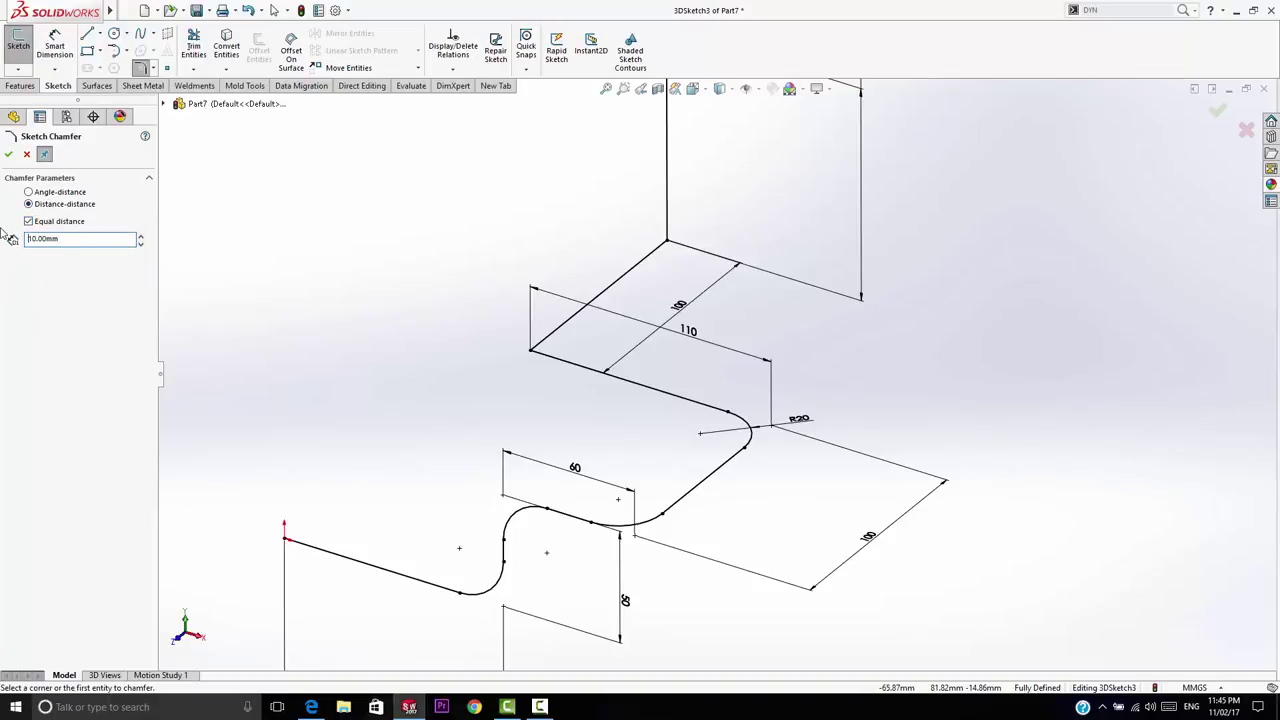
{"action": "left_click", "coordinate": [556, 361]}
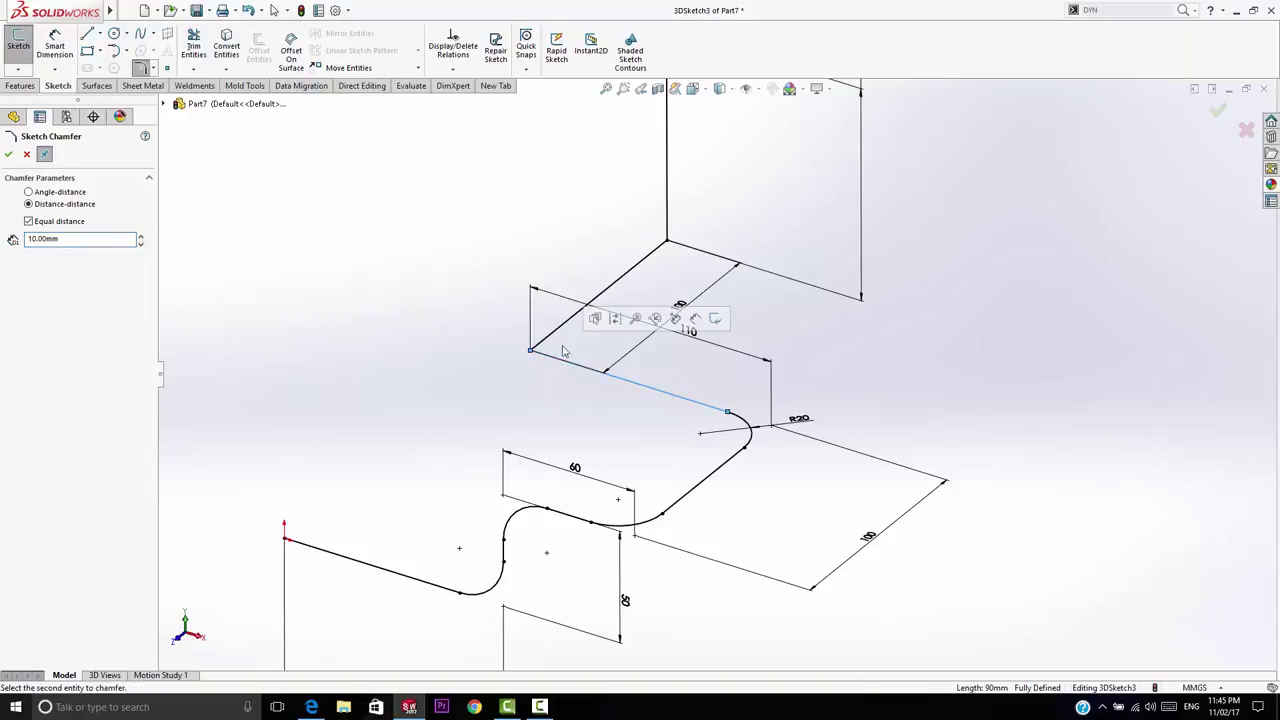
{"action": "left_click", "coordinate": [561, 334]}
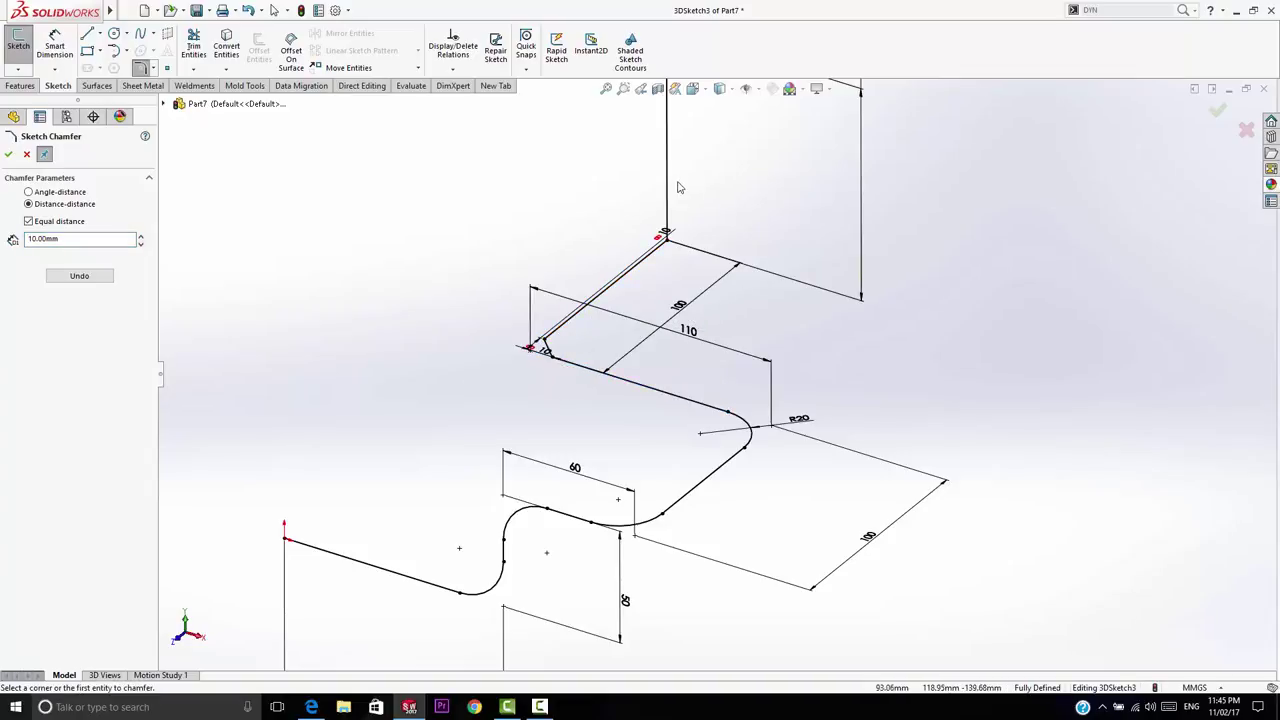
{"action": "left_click", "coordinate": [653, 260]}
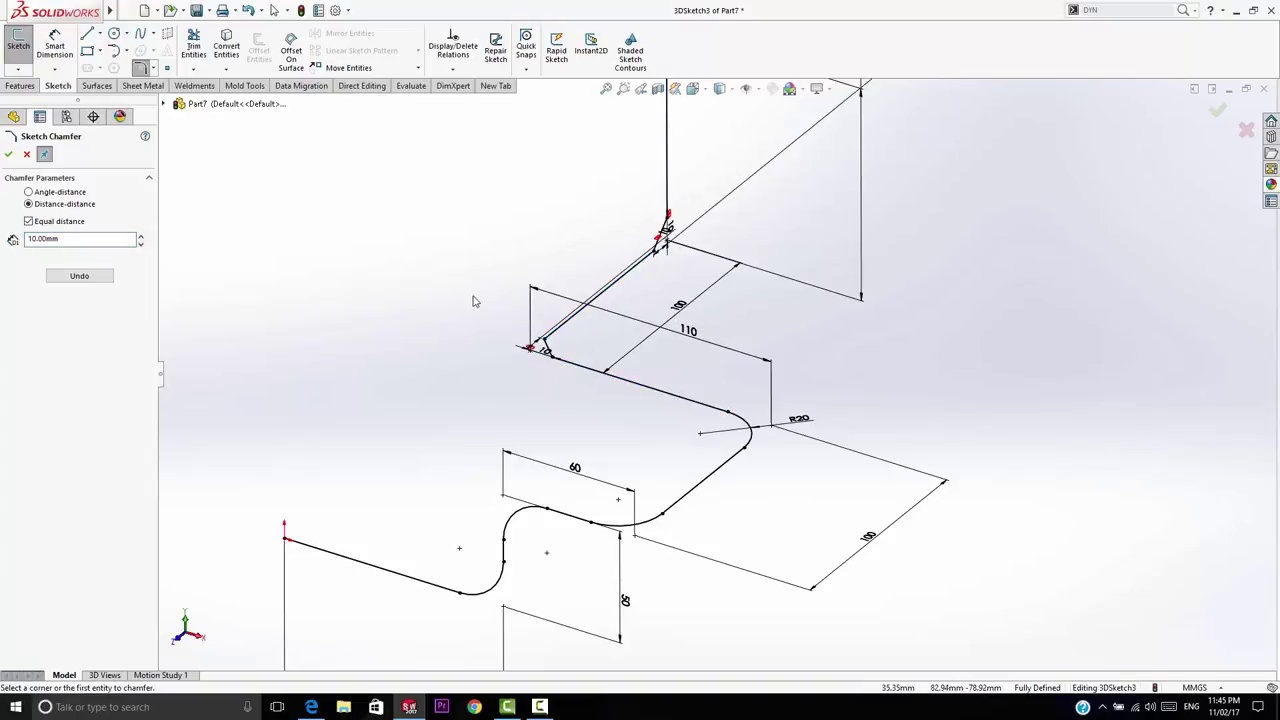
{"action": "left_click", "coordinate": [9, 155]}
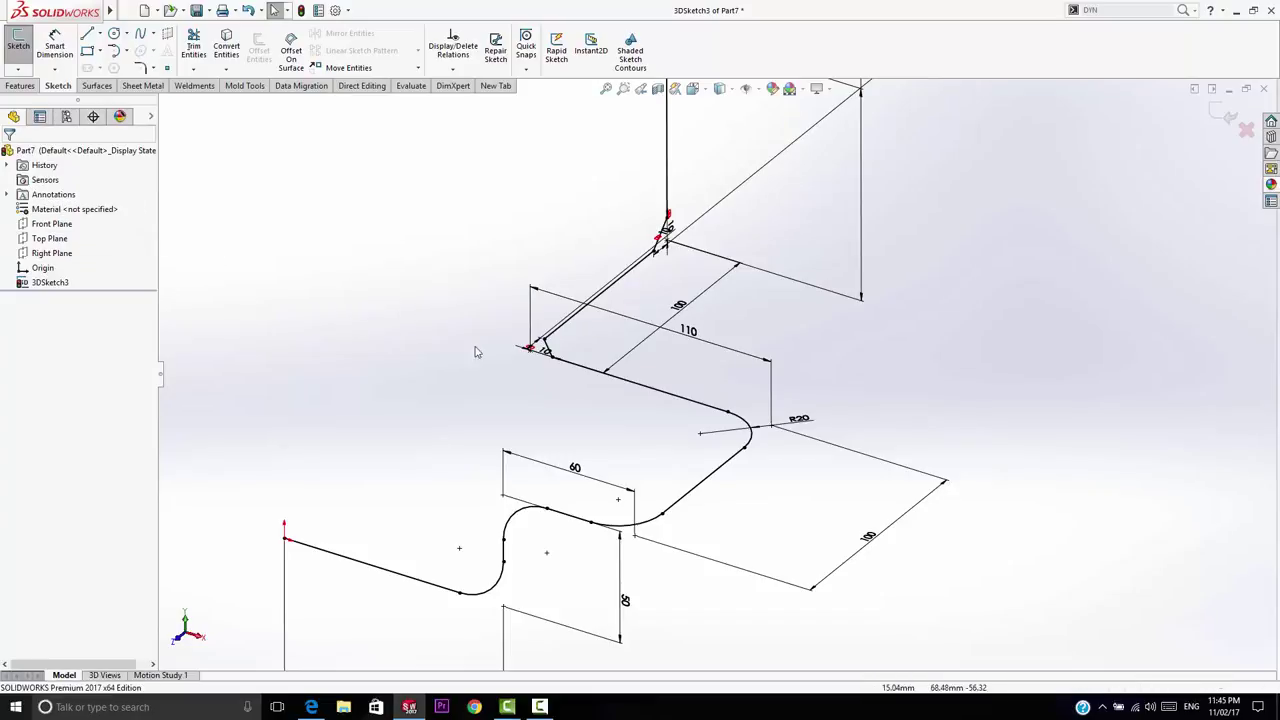
Draw a short 10 mm line from the chamfered corner and exit the 3D sketch.
{"action": "left_click", "coordinate": [530, 348]}
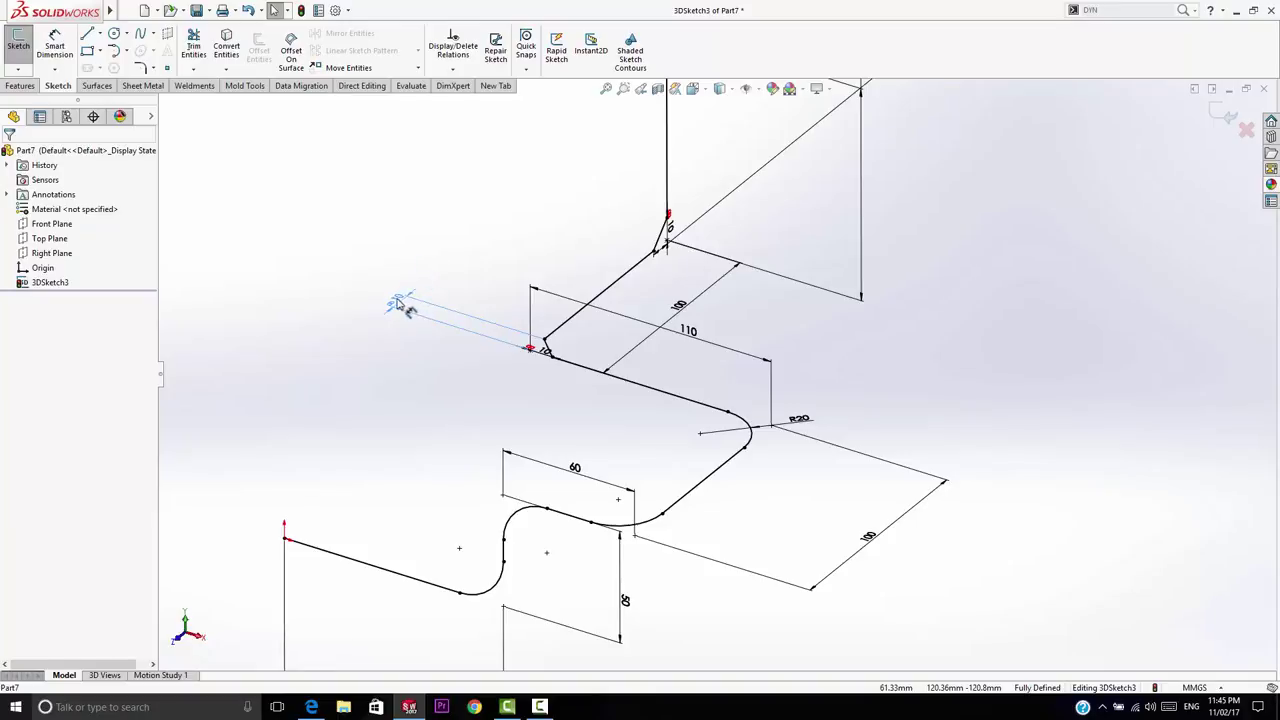
{"action": "double_click", "coordinate": [383, 303]}
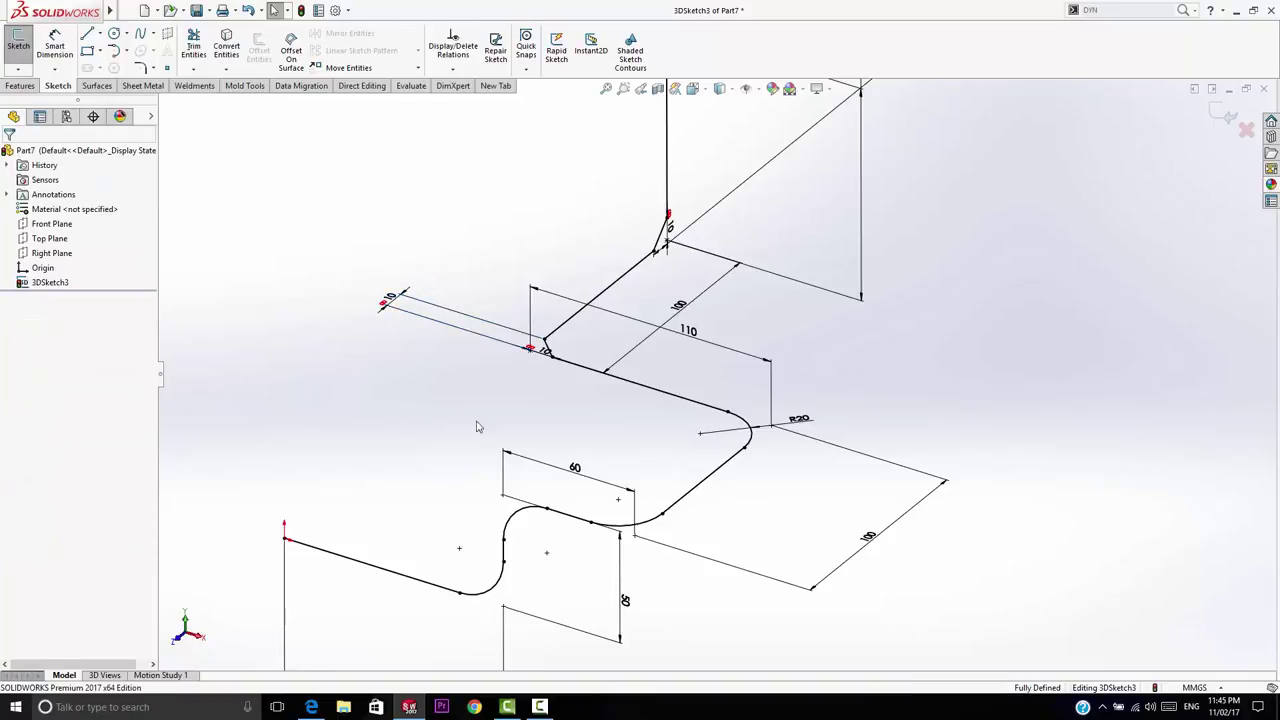
{"action": "scroll", "coordinate": [514, 423], "scroll_direction": "up", "scroll_amount": 2}
{"action": "scroll", "coordinate": [606, 380], "scroll_direction": "up", "scroll_amount": 2}
{"action": "scroll", "coordinate": [750, 414], "scroll_direction": "down", "scroll_amount": 2}
{"action": "scroll", "coordinate": [773, 406], "scroll_direction": "down", "scroll_amount": 1}
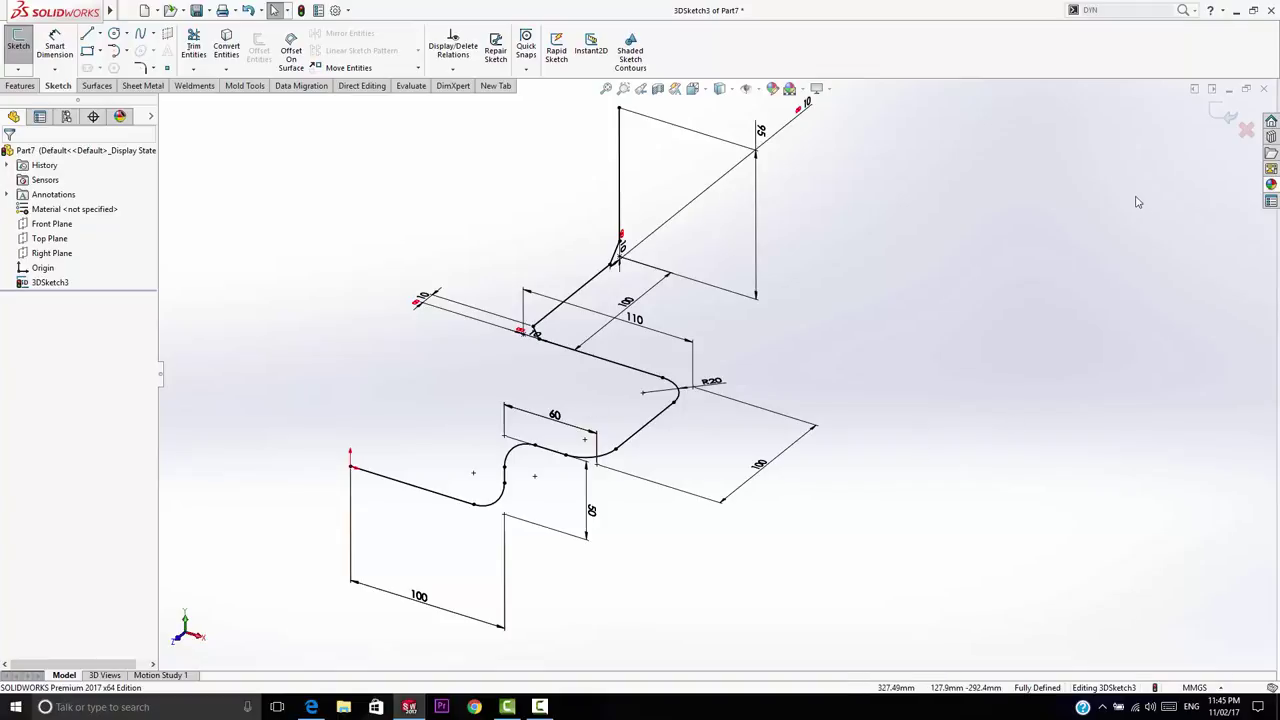
{"action": "left_click", "coordinate": [1222, 113]}
Create a new empty part document, Part8.
{"action": "left_click", "coordinate": [250, 153]}
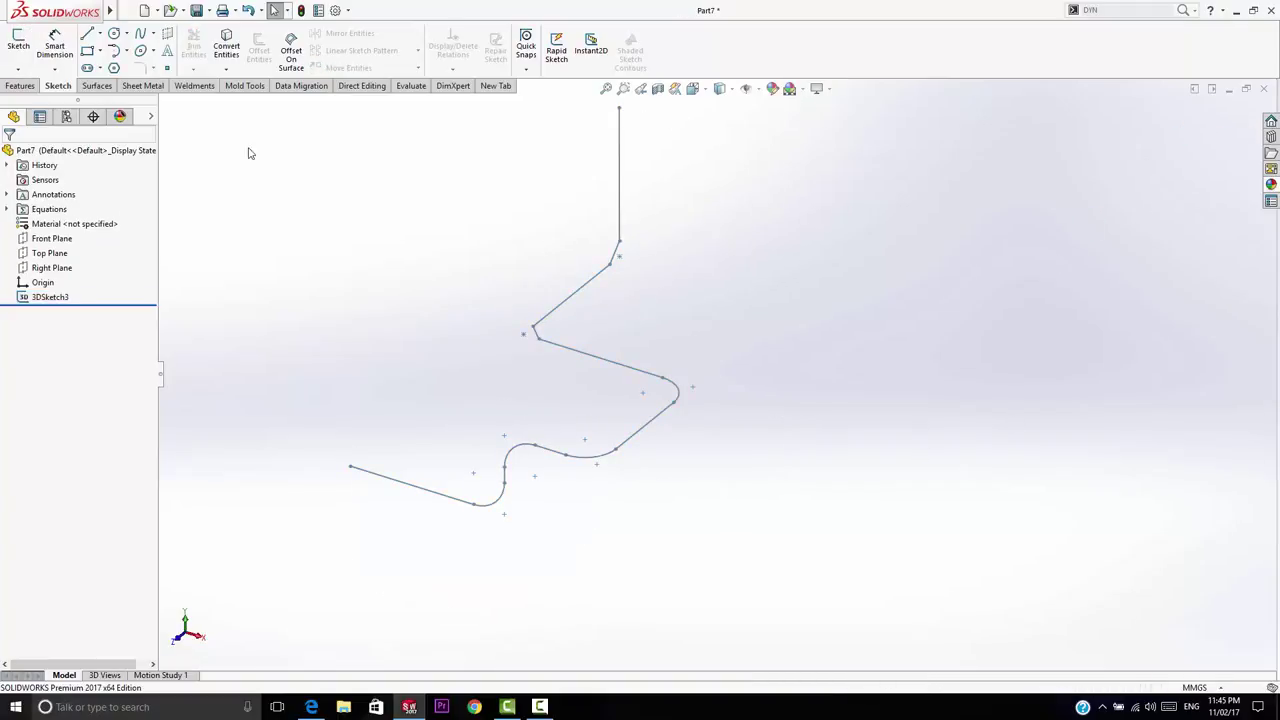
{"action": "left_click", "coordinate": [128, 10]}
{"action": "left_click", "coordinate": [140, 30]}
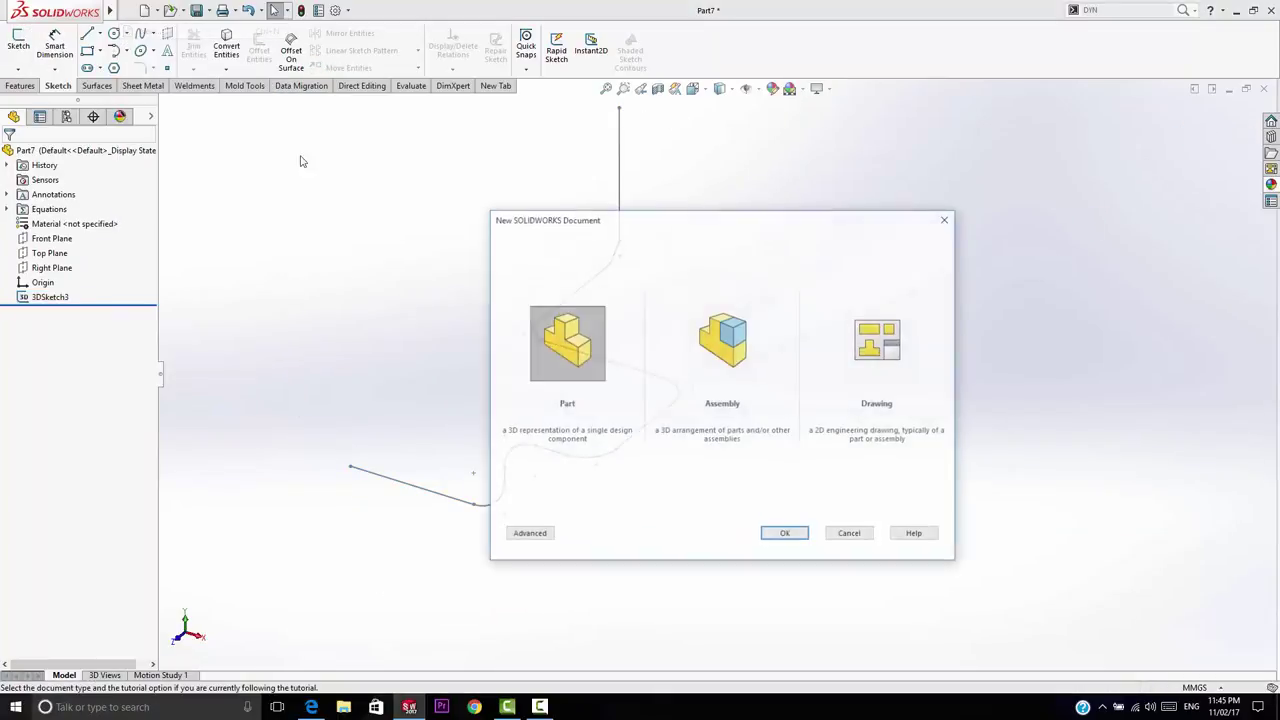
{"action": "double_click", "coordinate": [575, 350]}
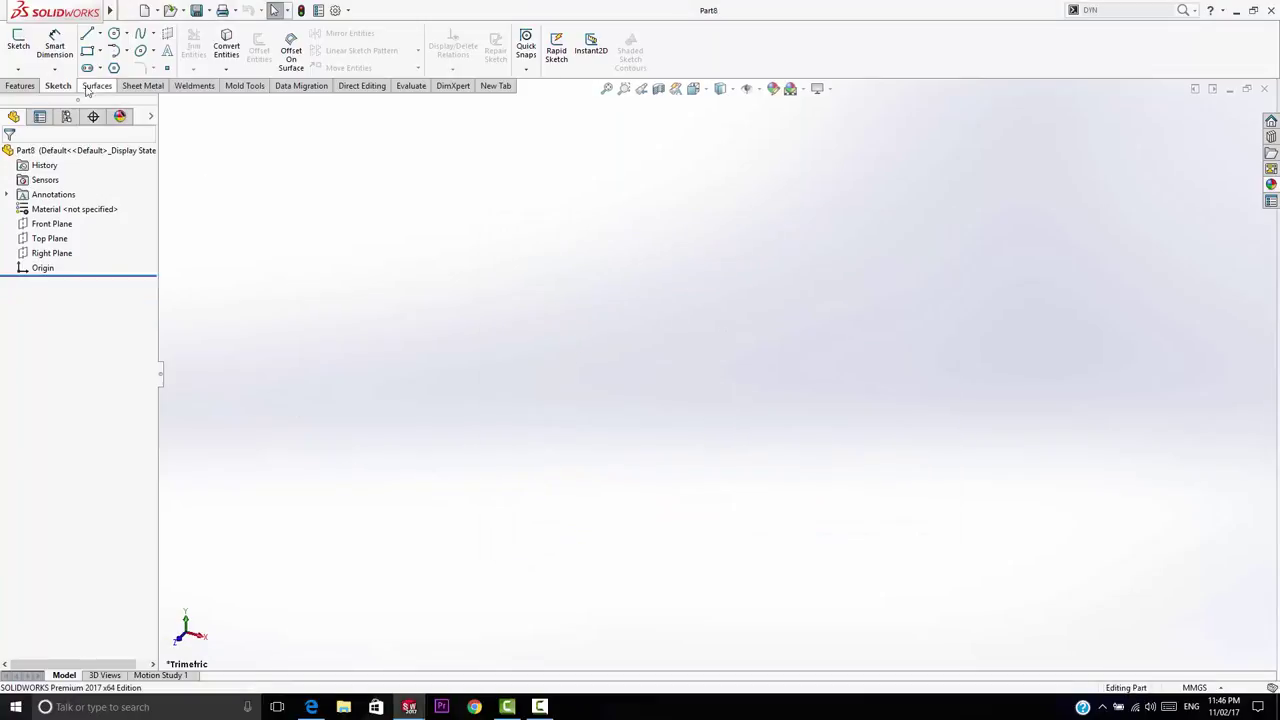
Begin 3DSketch1 with the Front Plane as the active sketch plane.
{"action": "left_click", "coordinate": [18, 69]}
{"action": "left_click", "coordinate": [30, 101]}
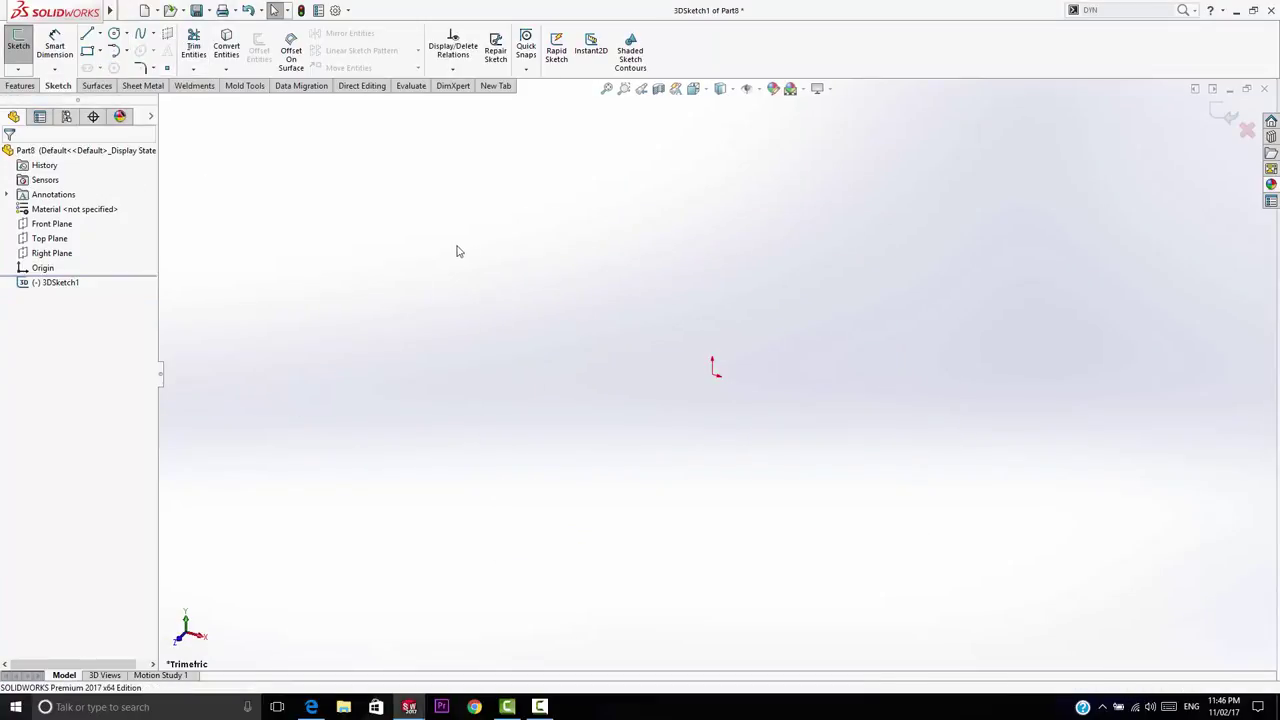
{"action": "left_click", "coordinate": [55, 224]}
{"action": "left_click", "coordinate": [309, 443]}
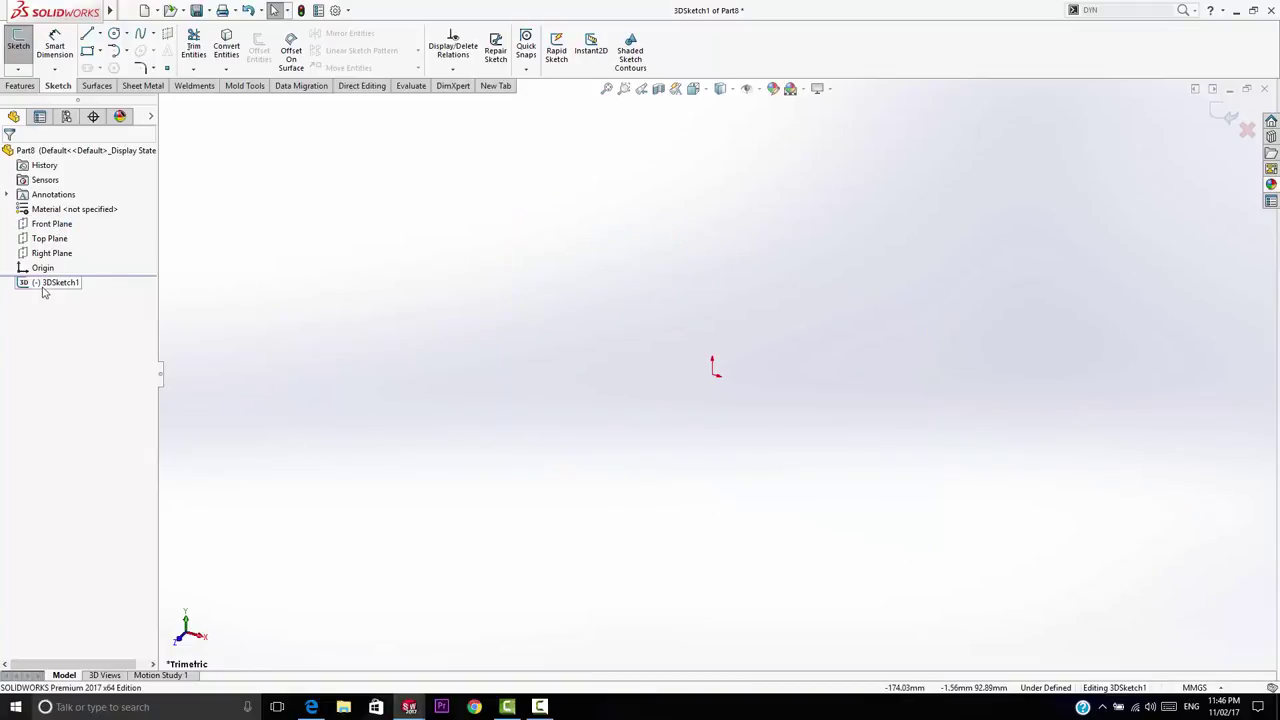
{"action": "left_click", "coordinate": [61, 231]}
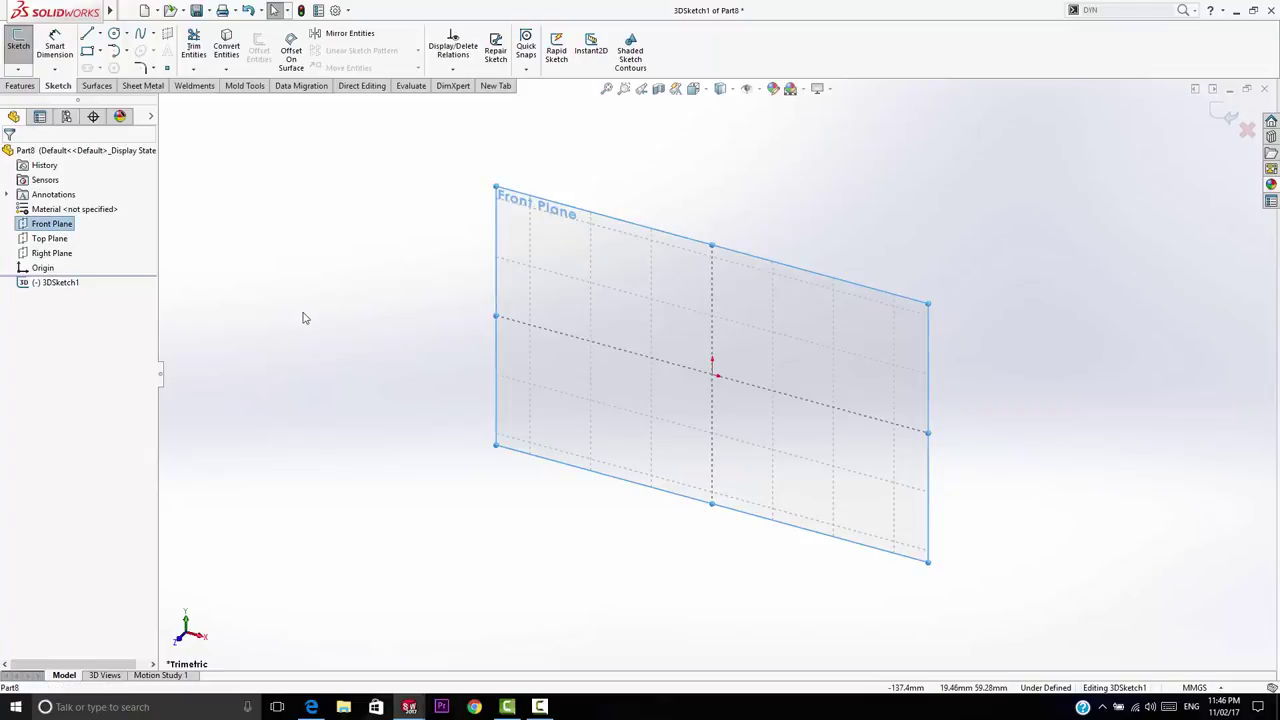
{"action": "left_click", "coordinate": [311, 360]}
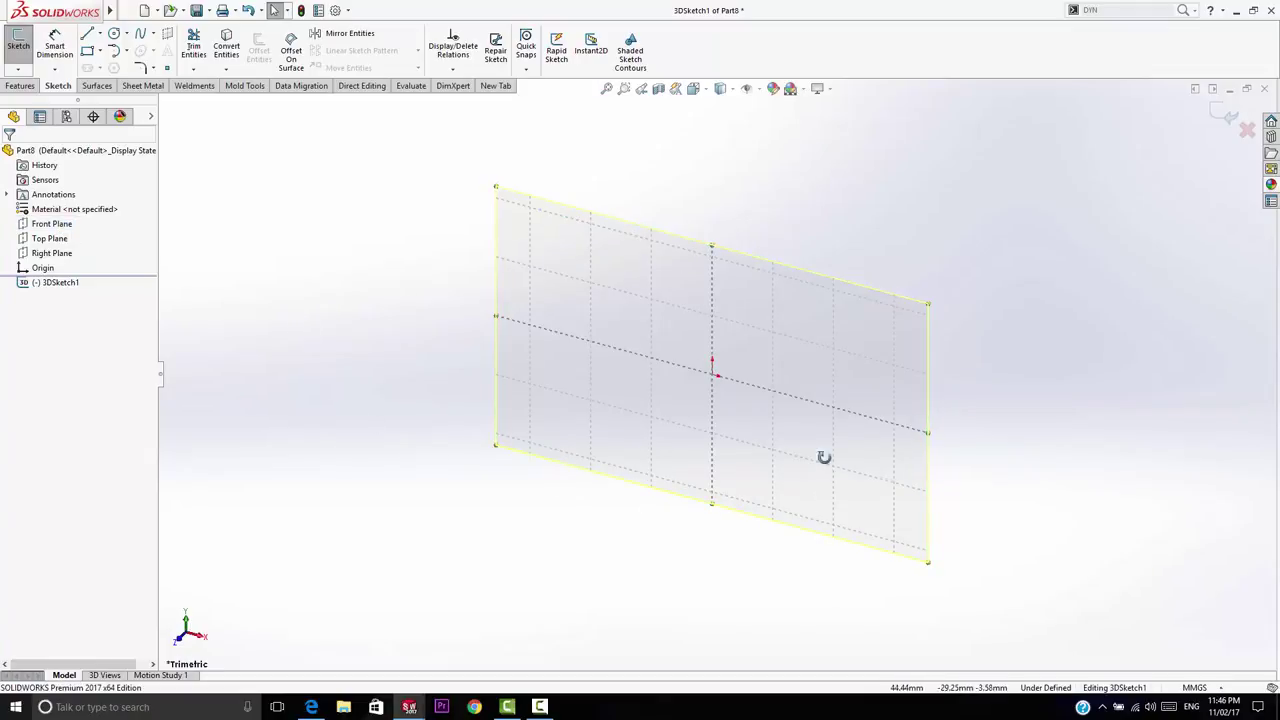
{"action": "mouse_move", "coordinate": [823, 457]}
{"action": "middle_mouse_down"}
{"action": "mouse_move", "coordinate": [877, 366]}
{"action": "mouse_move", "coordinate": [886, 391]}
{"action": "mouse_move", "coordinate": [720, 480]}
{"action": "mouse_move", "coordinate": [958, 379]}
{"action": "mouse_move", "coordinate": [743, 457]}
{"action": "mouse_move", "coordinate": [847, 397]}
{"action": "middle_mouse_up"}
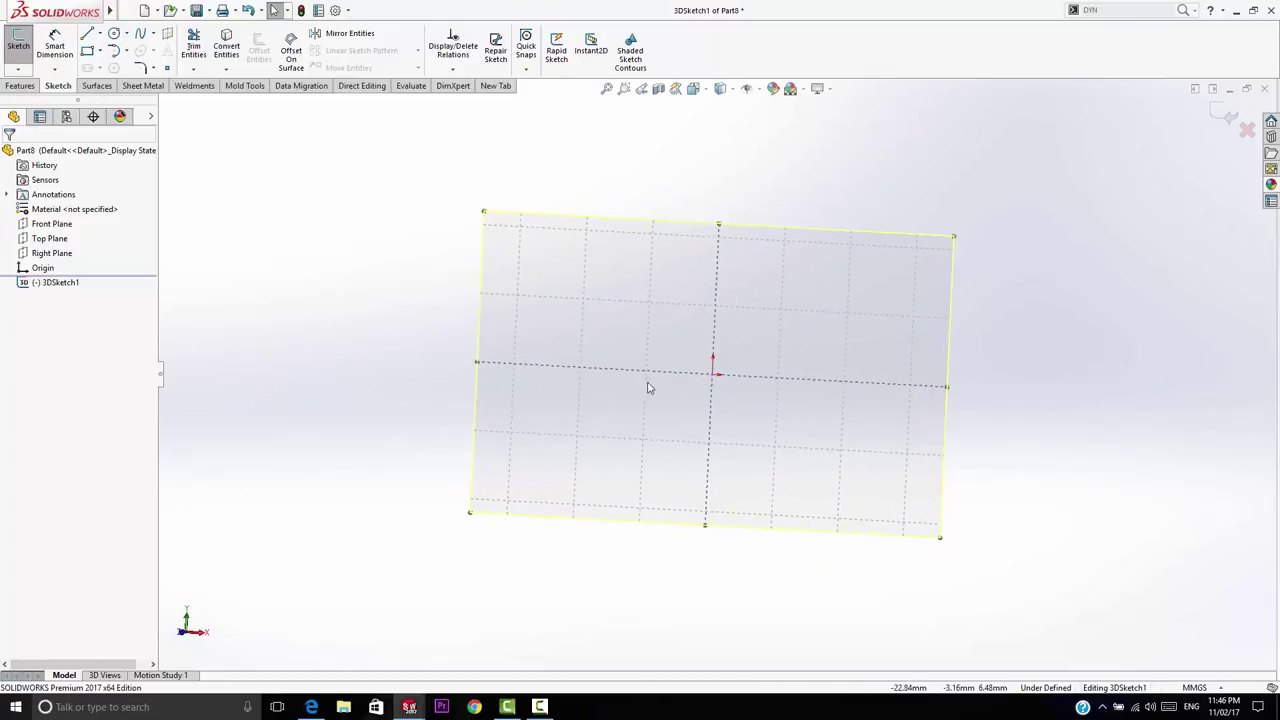
{"action": "left_click", "coordinate": [693, 89]}
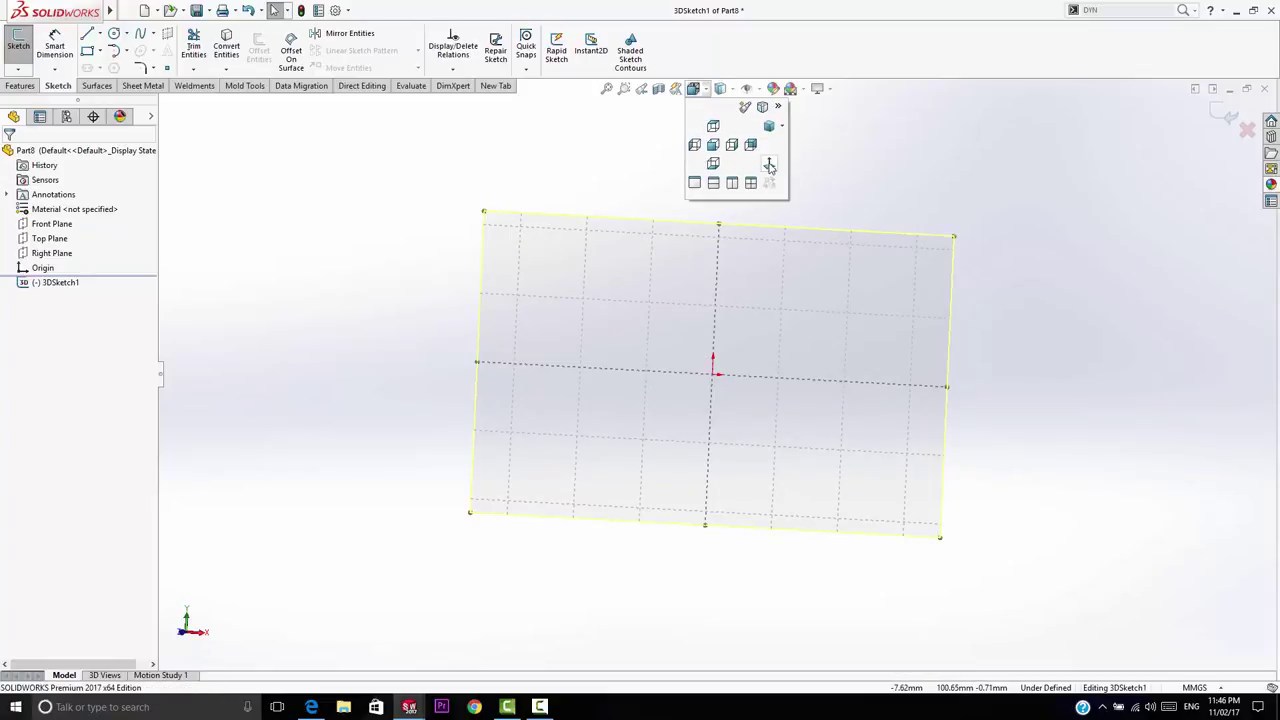
In Front view, draw a closed three-line triangle with its apex above the origin.
{"action": "left_click", "coordinate": [769, 166]}
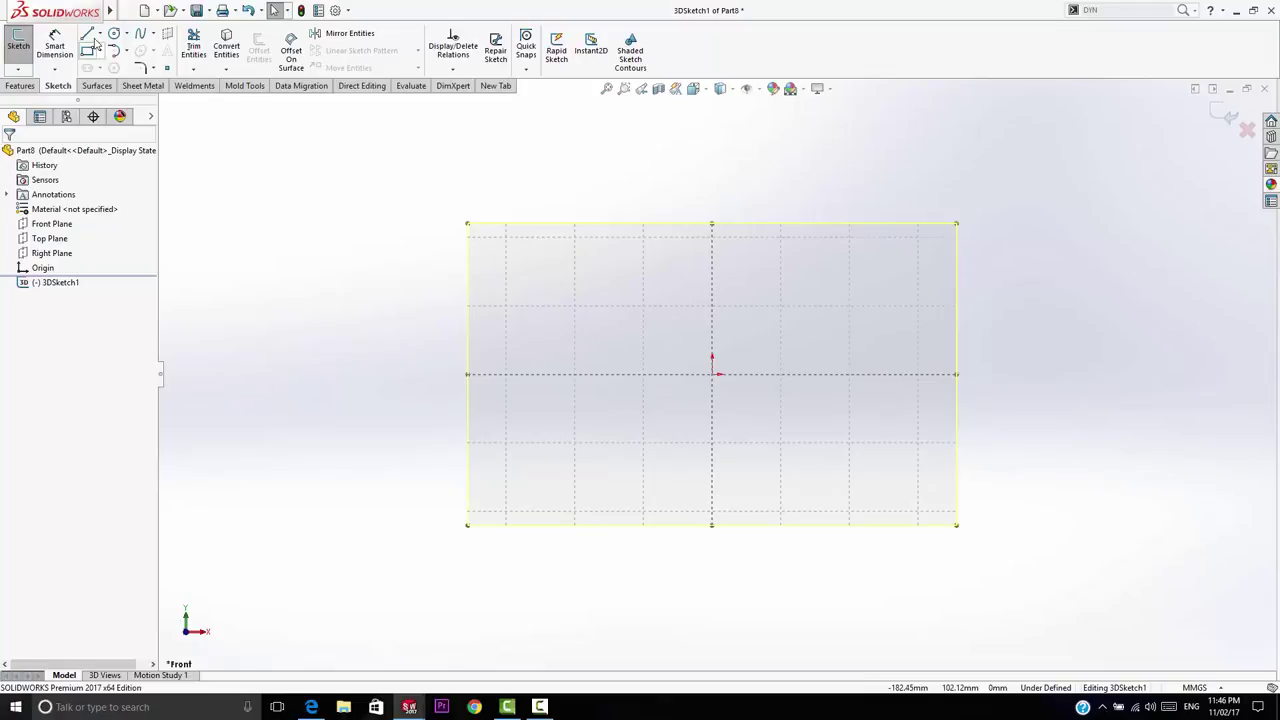
{"action": "left_click", "coordinate": [515, 375]}
{"action": "left_click", "coordinate": [912, 374]}
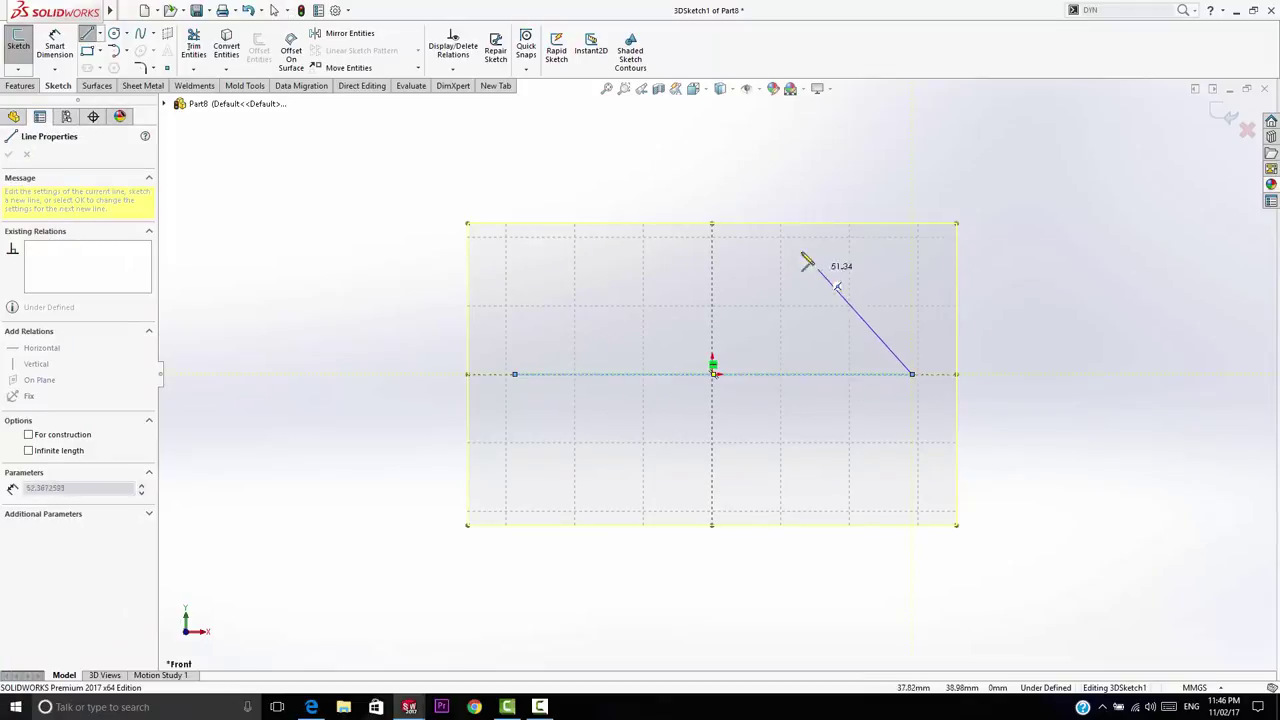
{"action": "left_click", "coordinate": [713, 148]}
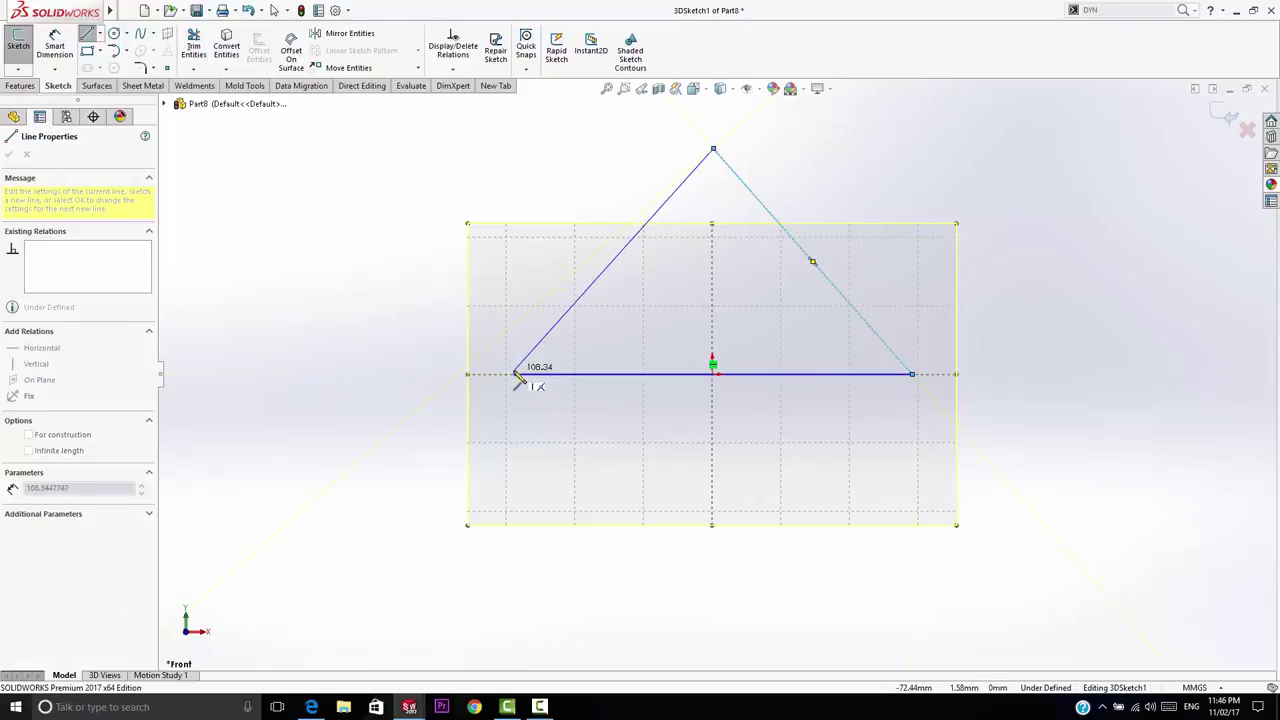
{"action": "left_click", "coordinate": [515, 374]}
{"action": "key", "text": "Escape"}
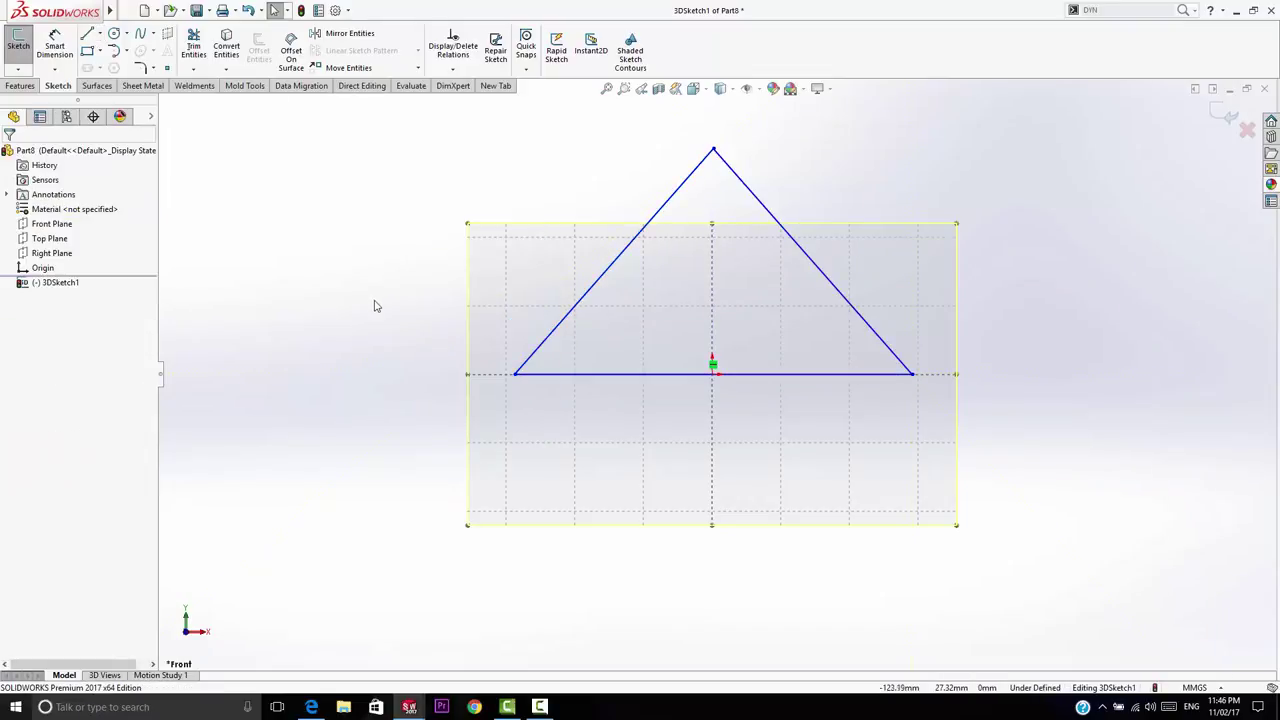
Add a Midpoint relation between the base and origin, then drag the right corner wider.
{"action": "left_click", "coordinate": [776, 378]}
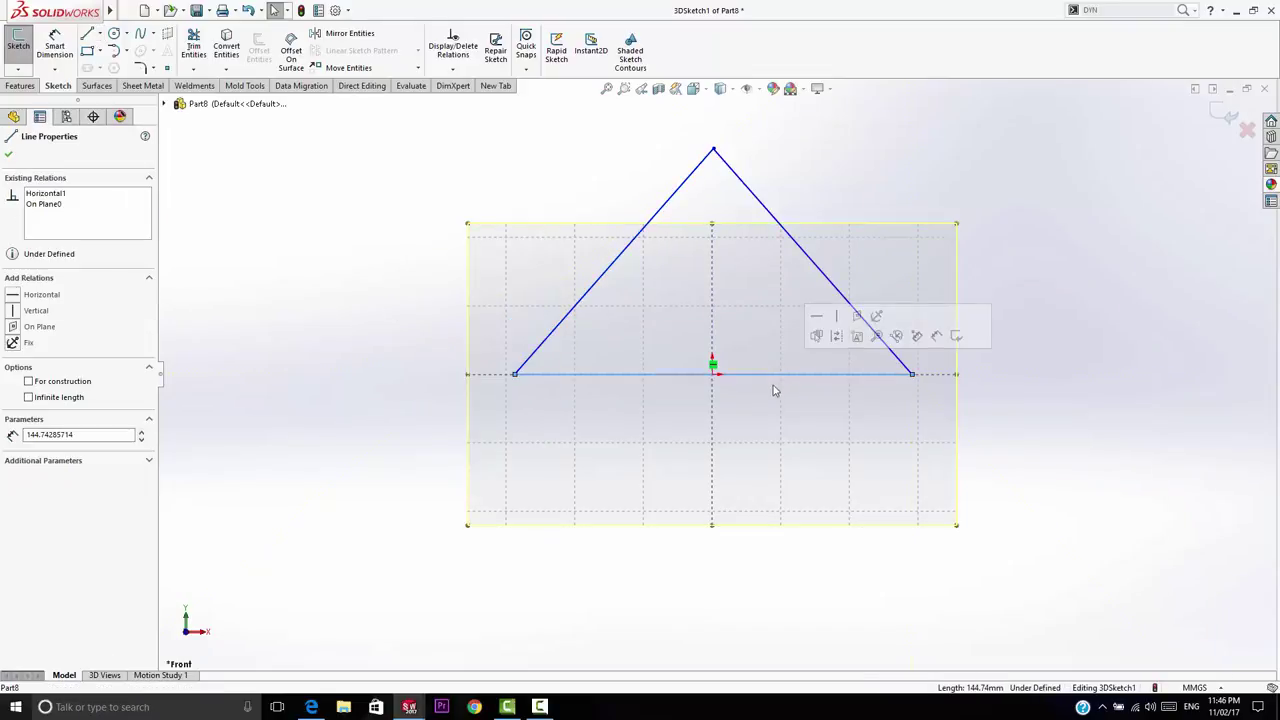
{"action": "left_click", "coordinate": [713, 375]}
{"action": "left_click", "coordinate": [720, 375], "text": "ctrl"}
{"action": "left_click", "coordinate": [806, 334]}
{"action": "left_click", "coordinate": [1070, 409]}
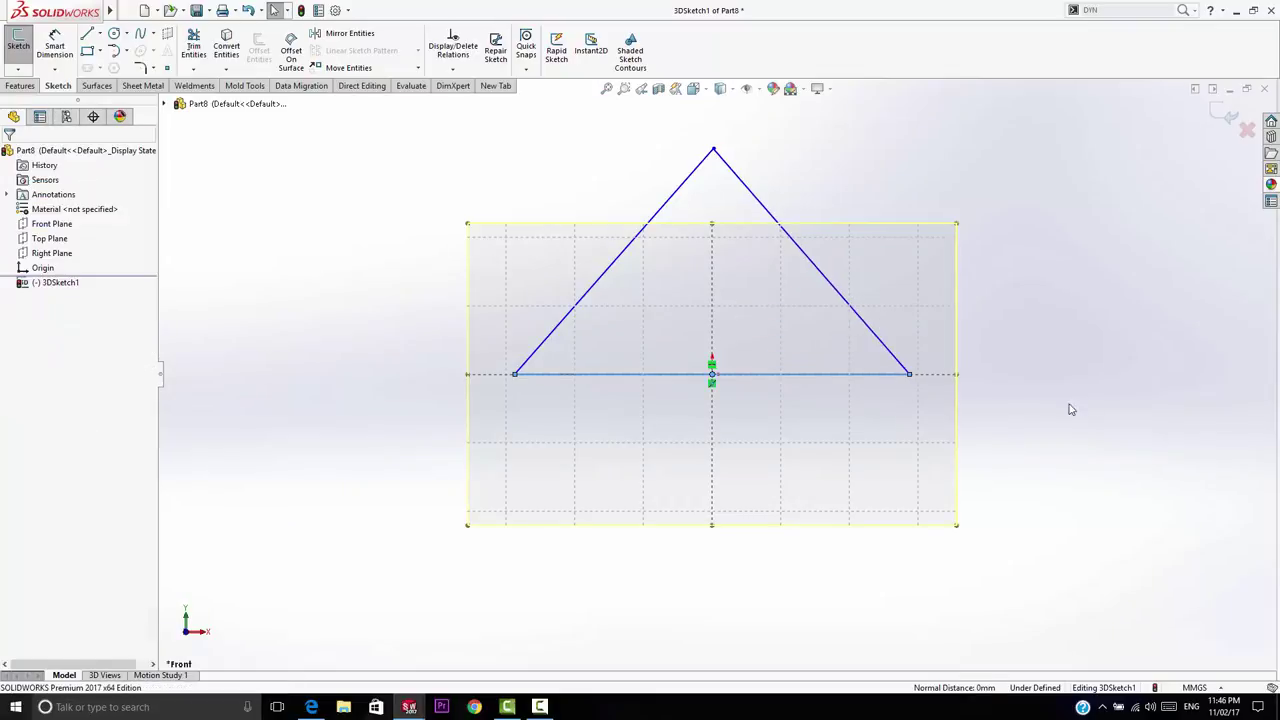
{"action": "left_click_drag", "start_coordinate": [909, 374], "coordinate": [1022, 378]}
{"action": "left_click", "coordinate": [971, 446]}
Dimension the triangle's base line to 300 mm.
{"action": "left_click", "coordinate": [55, 47]}
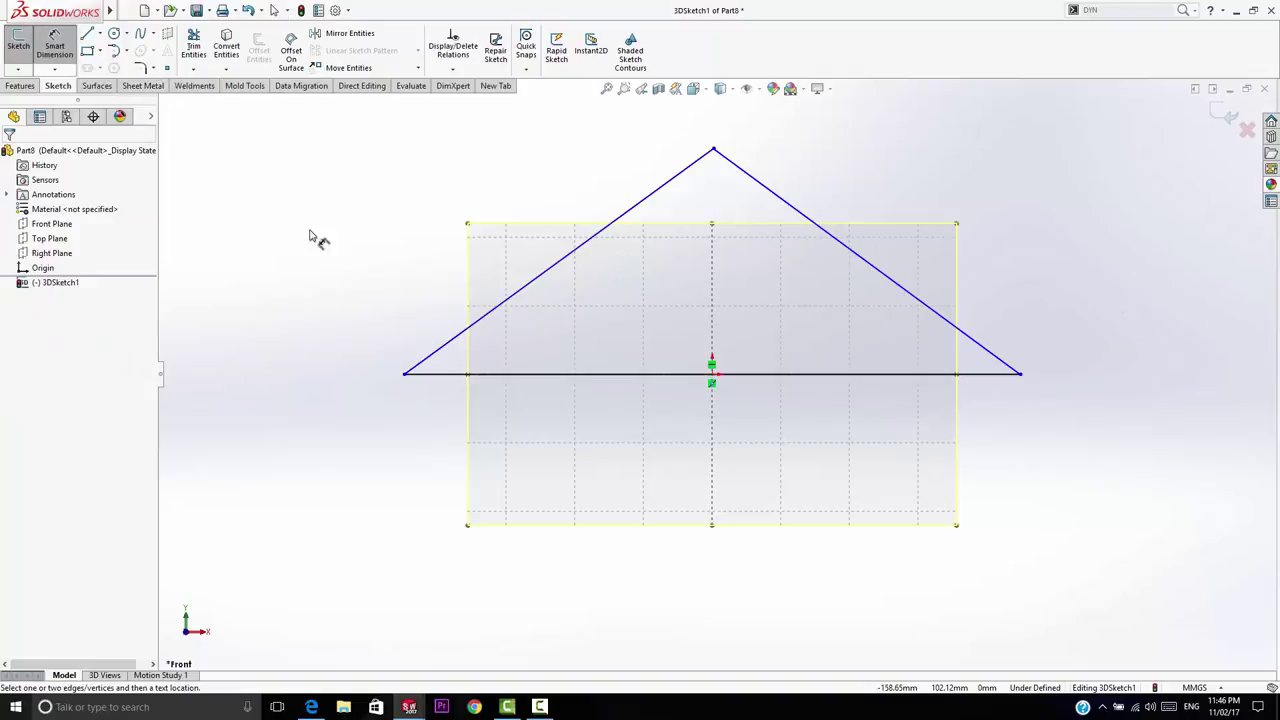
{"action": "left_click", "coordinate": [640, 376]}
{"action": "left_click", "coordinate": [636, 600]}
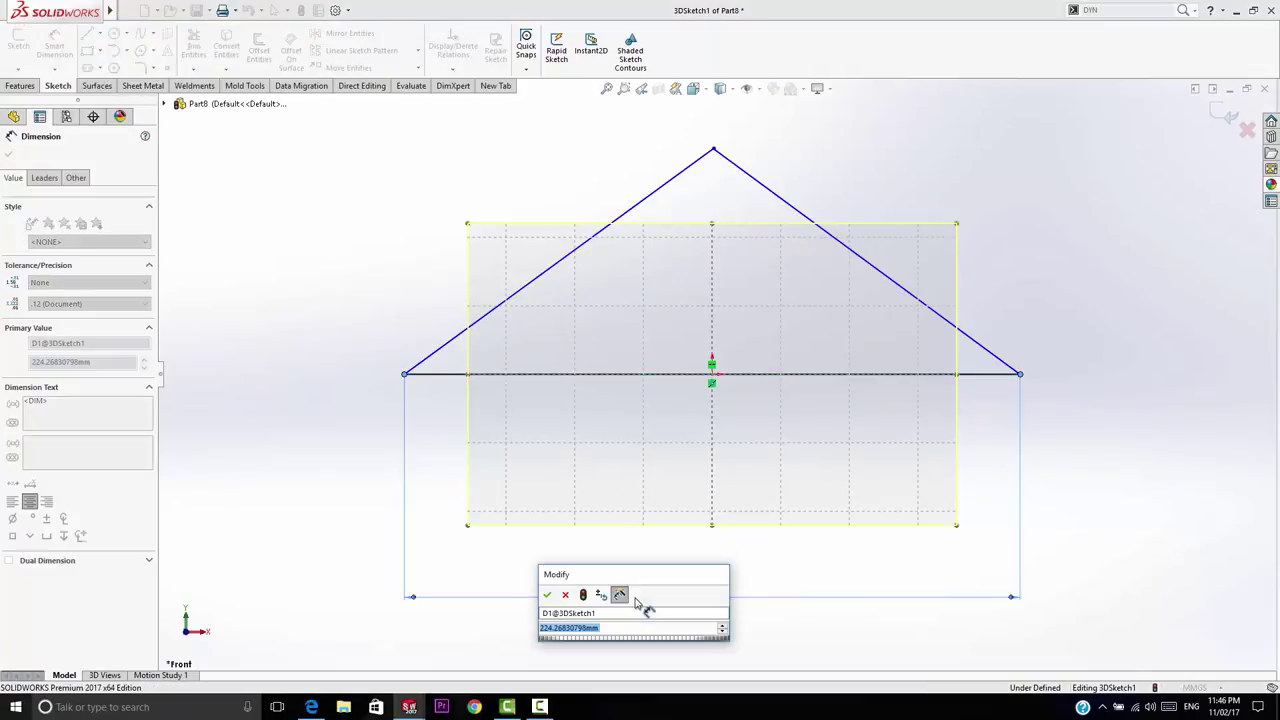
{"action": "type", "text": "300"}
{"action": "key", "text": "Return"}
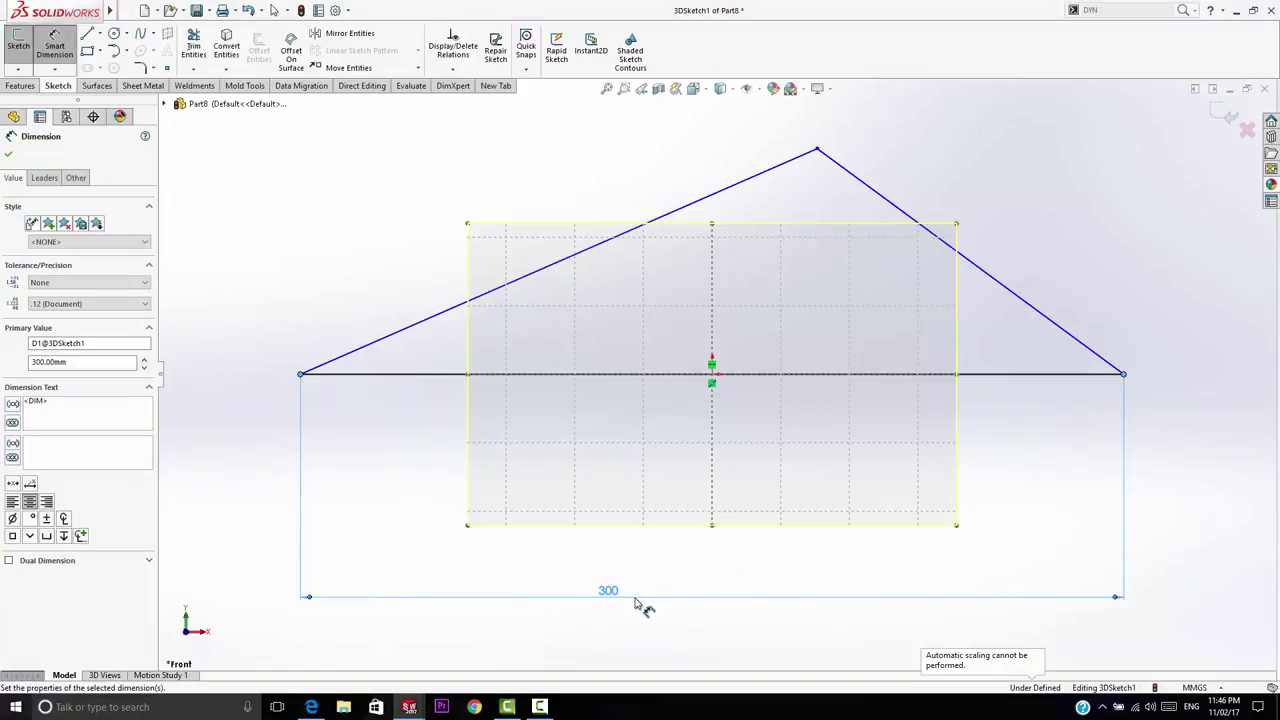
{"action": "right_click", "coordinate": [1013, 172]}
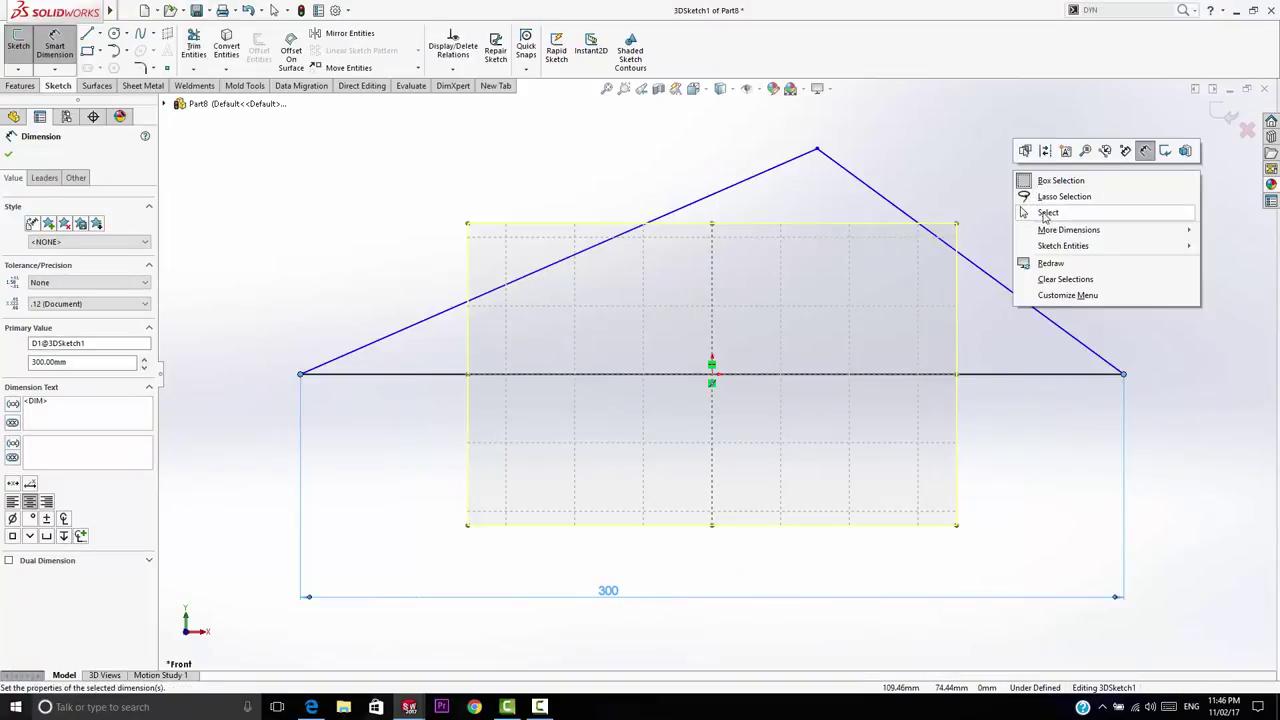
{"action": "left_click", "coordinate": [1030, 210]}
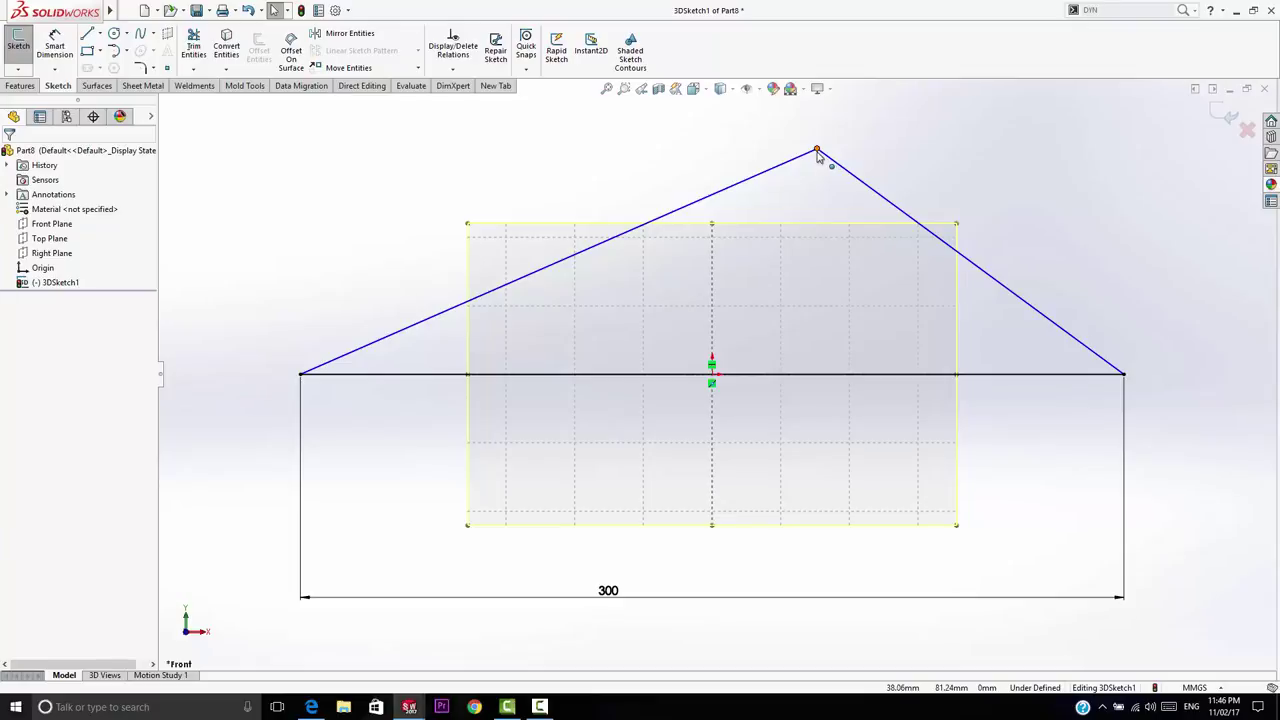
Add a Vertical relation between the roof apex and the origin, lifting the apex higher.
{"action": "left_click", "coordinate": [817, 151]}
{"action": "left_click", "coordinate": [711, 374], "text": "ctrl"}
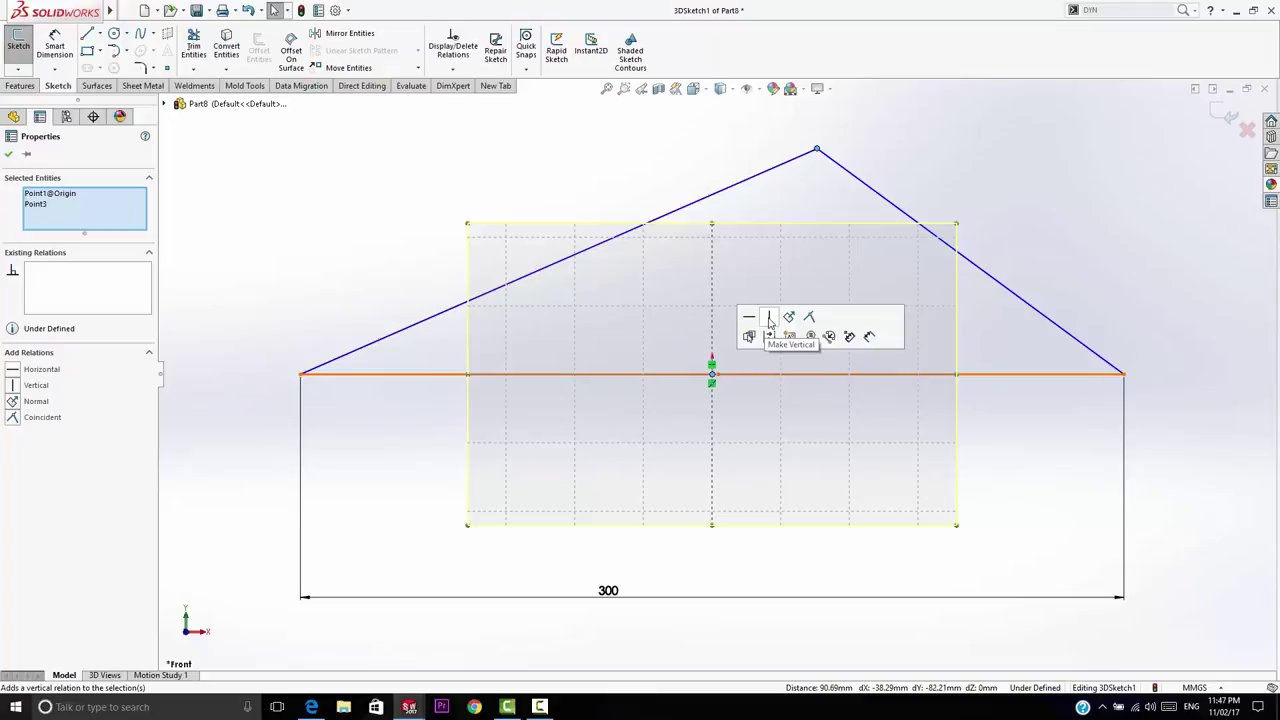
{"action": "left_click", "coordinate": [770, 320]}
{"action": "left_click", "coordinate": [1006, 197]}
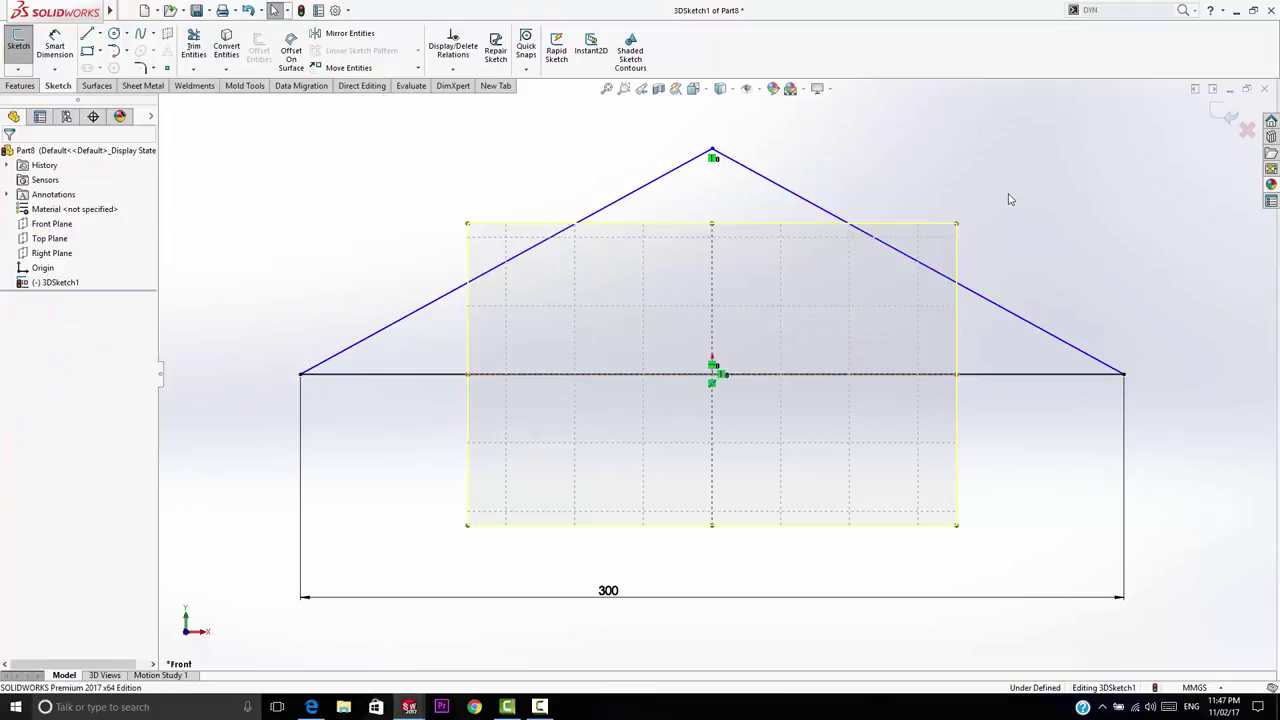
{"action": "key", "text": "f"}
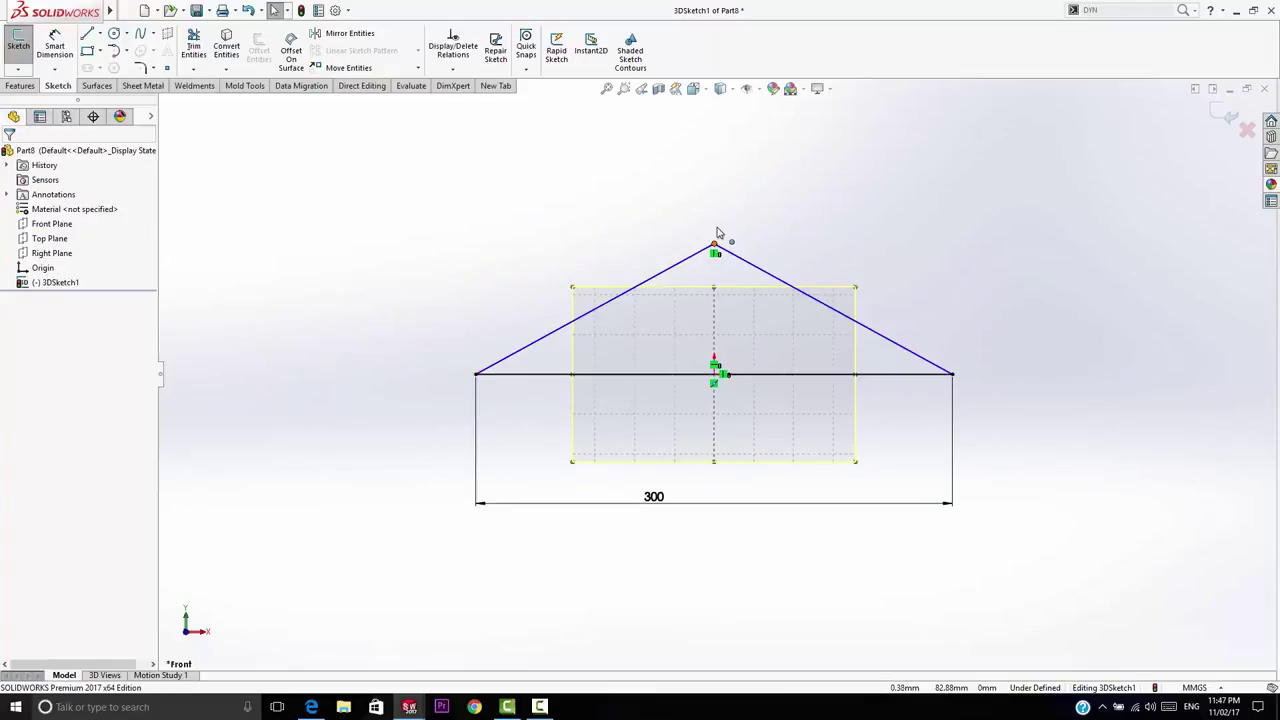
{"action": "left_click_drag", "start_coordinate": [716, 232], "coordinate": [715, 172]}
{"action": "left_click", "coordinate": [503, 182]}
Dimension the apex height to 80 above the base line.
{"action": "left_click", "coordinate": [55, 45]}
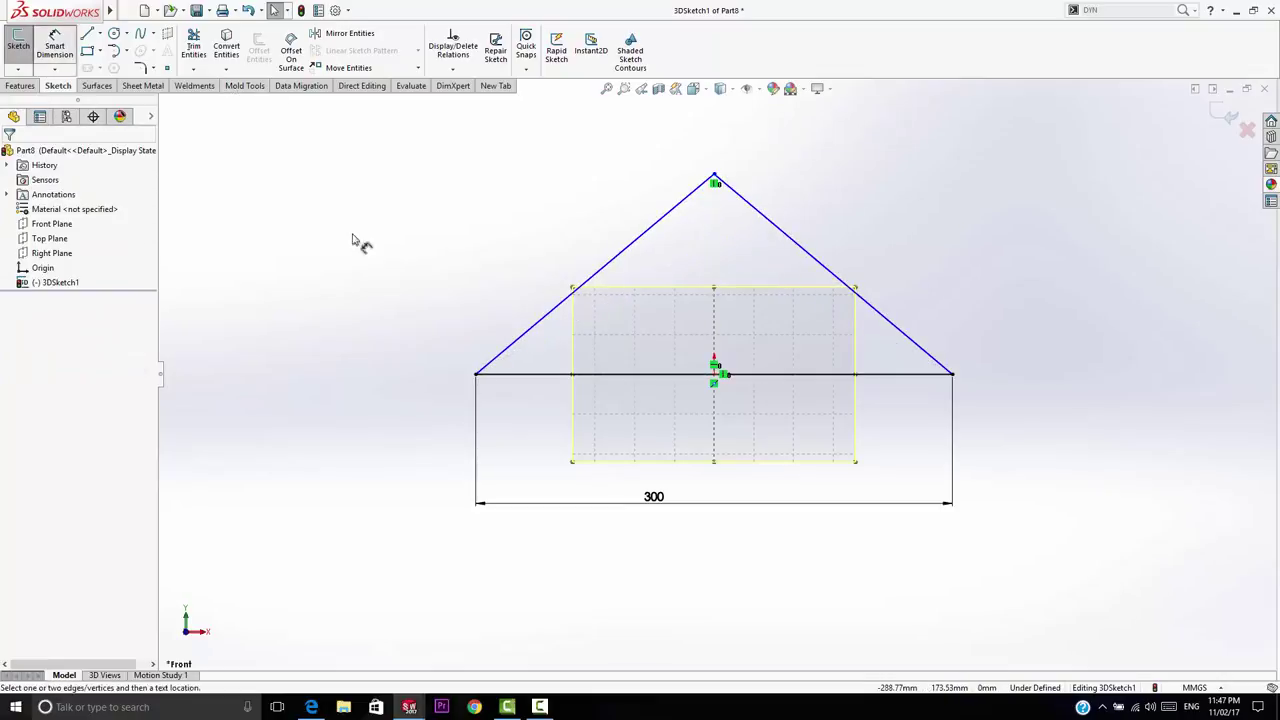
{"action": "left_click", "coordinate": [766, 375]}
{"action": "left_click", "coordinate": [715, 178]}
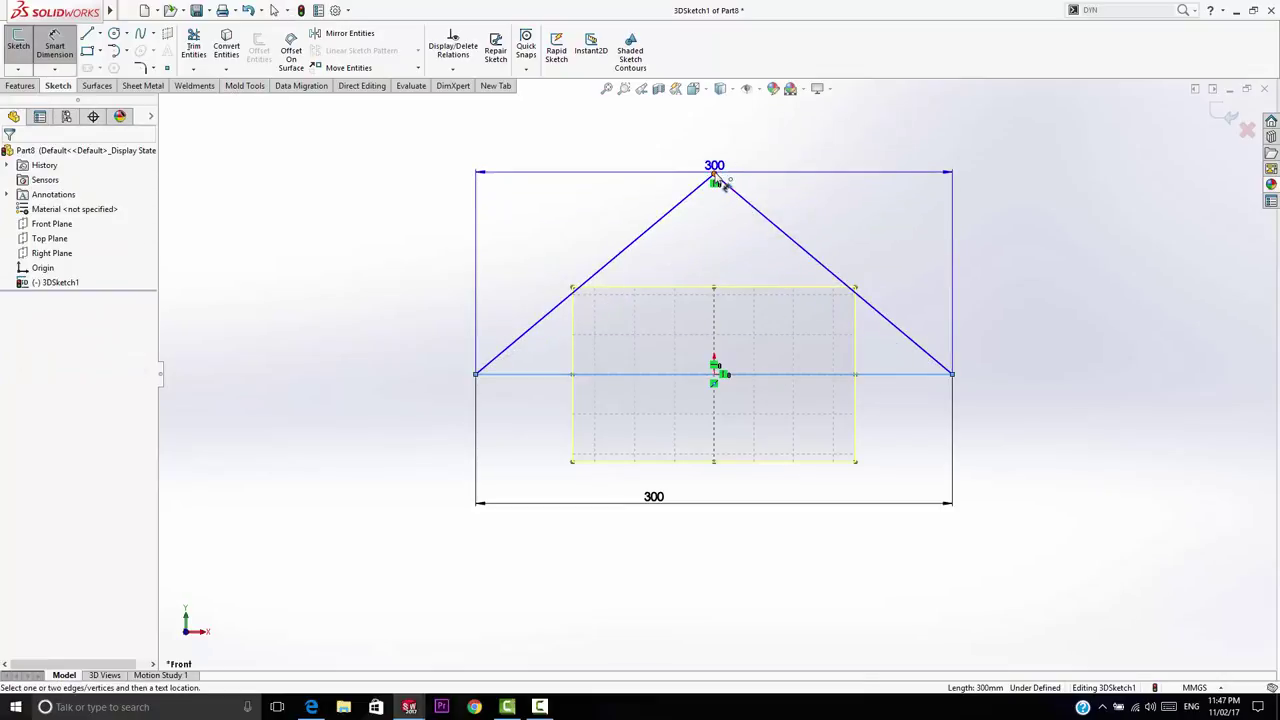
{"action": "left_click", "coordinate": [1080, 277]}
{"action": "type", "text": "0"}
{"action": "key", "text": "Return"}
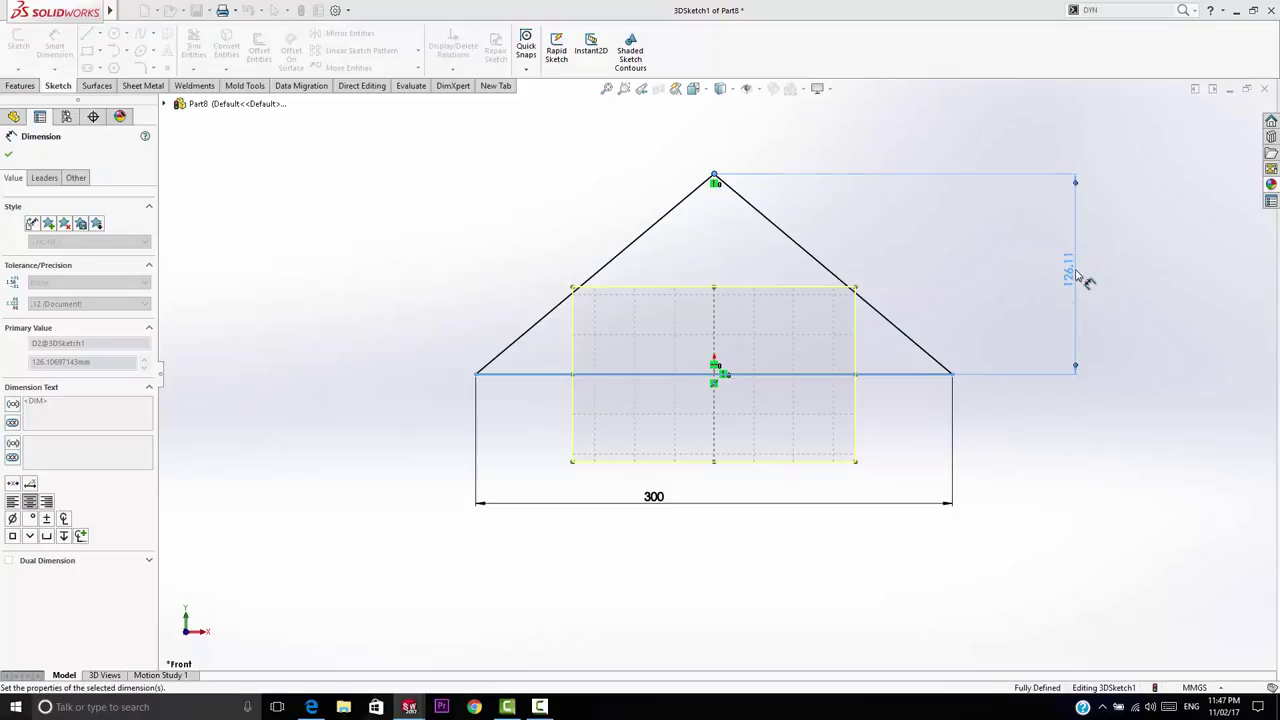
{"action": "key", "text": "Escape"}
{"action": "key", "text": "Escape"}
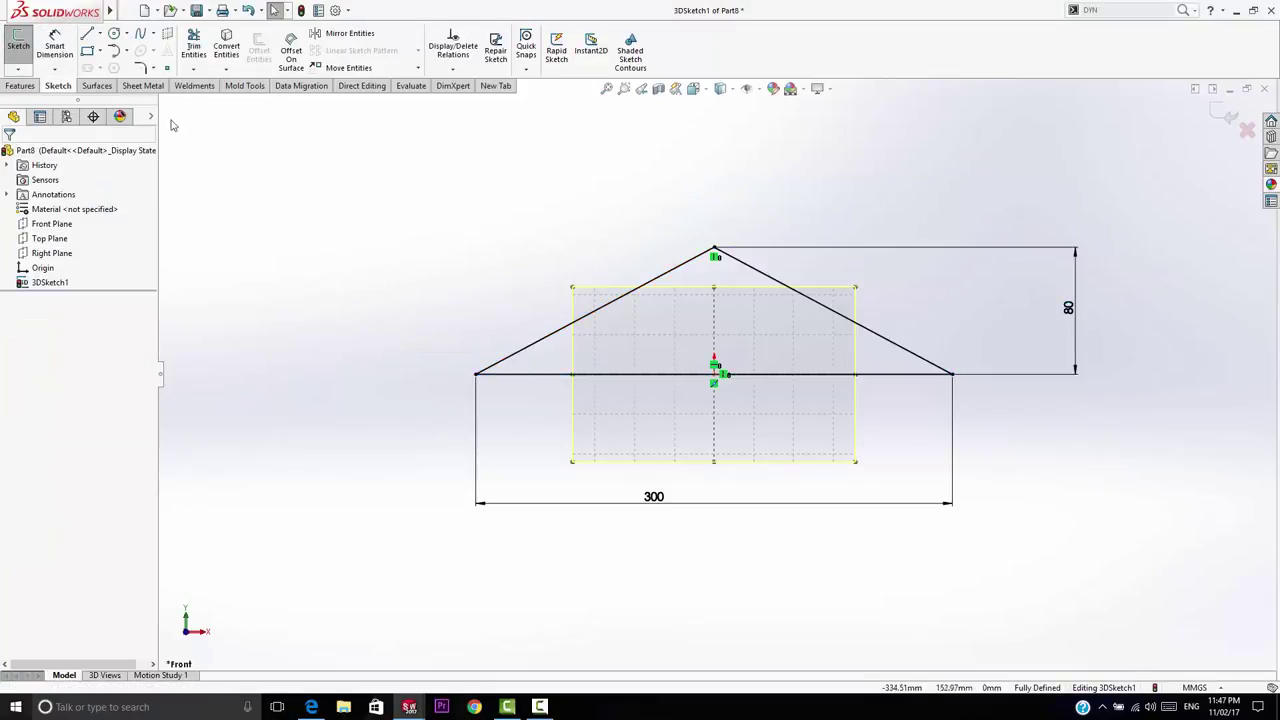
Round both lower roof corners with R12.50 sketch fillets.
{"action": "left_click", "coordinate": [141, 69]}
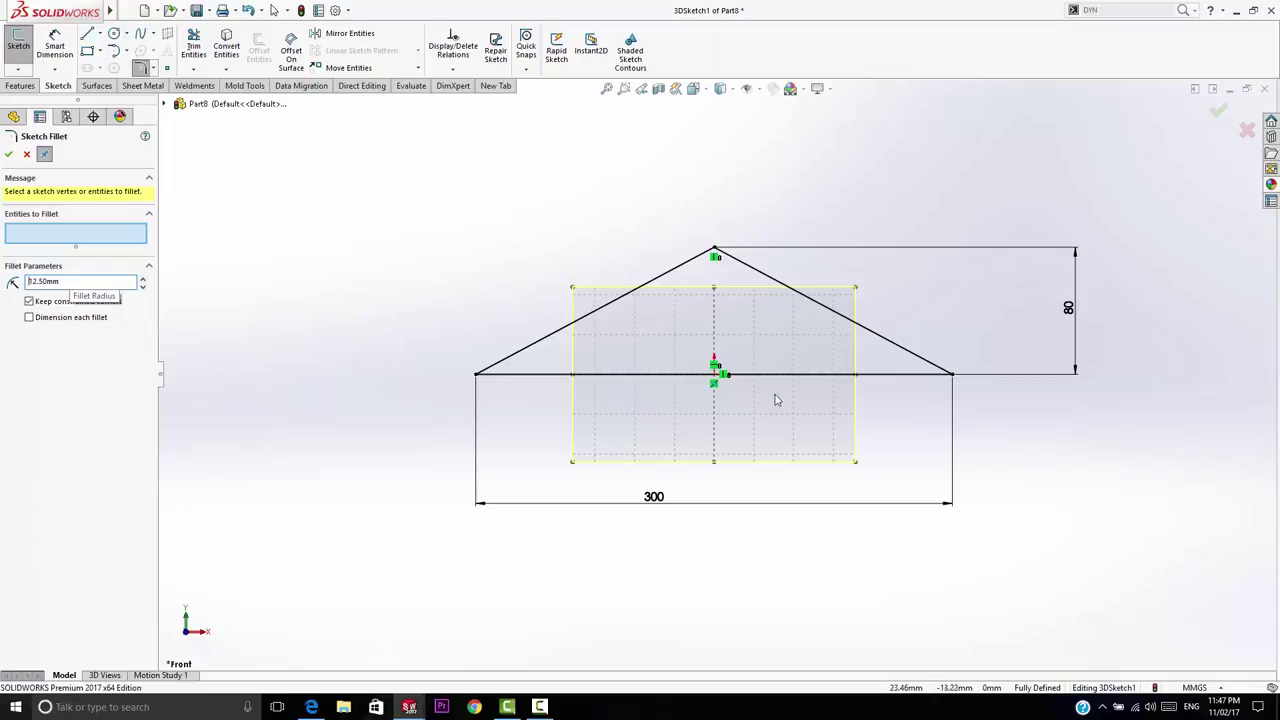
{"action": "left_click_drag", "start_coordinate": [950, 340], "coordinate": [406, 408]}
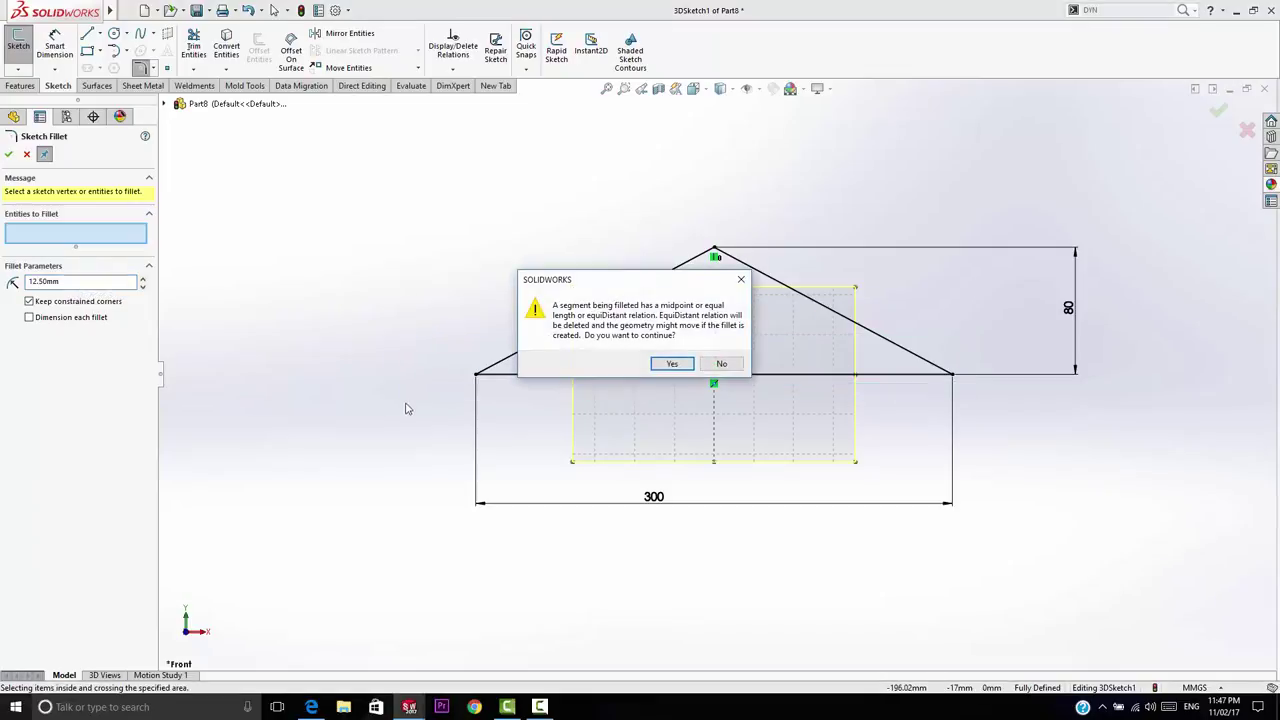
{"action": "left_click", "coordinate": [672, 364]}
{"action": "left_click", "coordinate": [672, 364]}
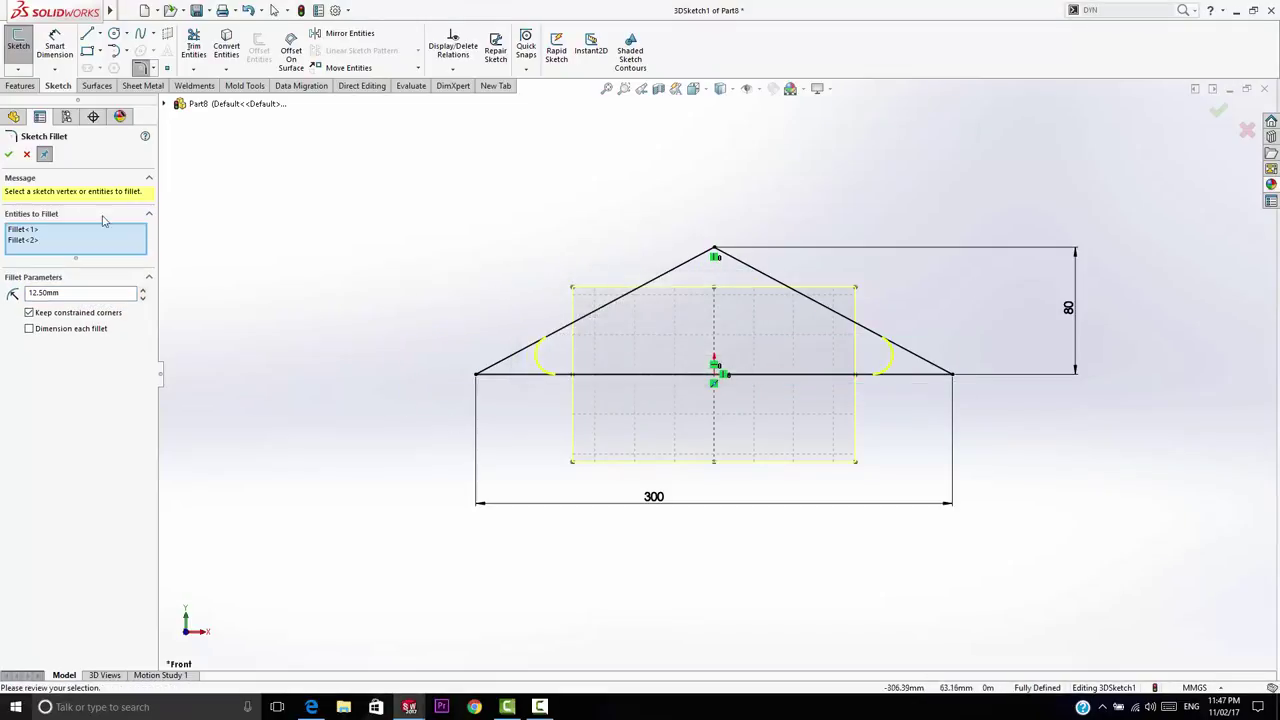
{"action": "left_click", "coordinate": [12, 154]}
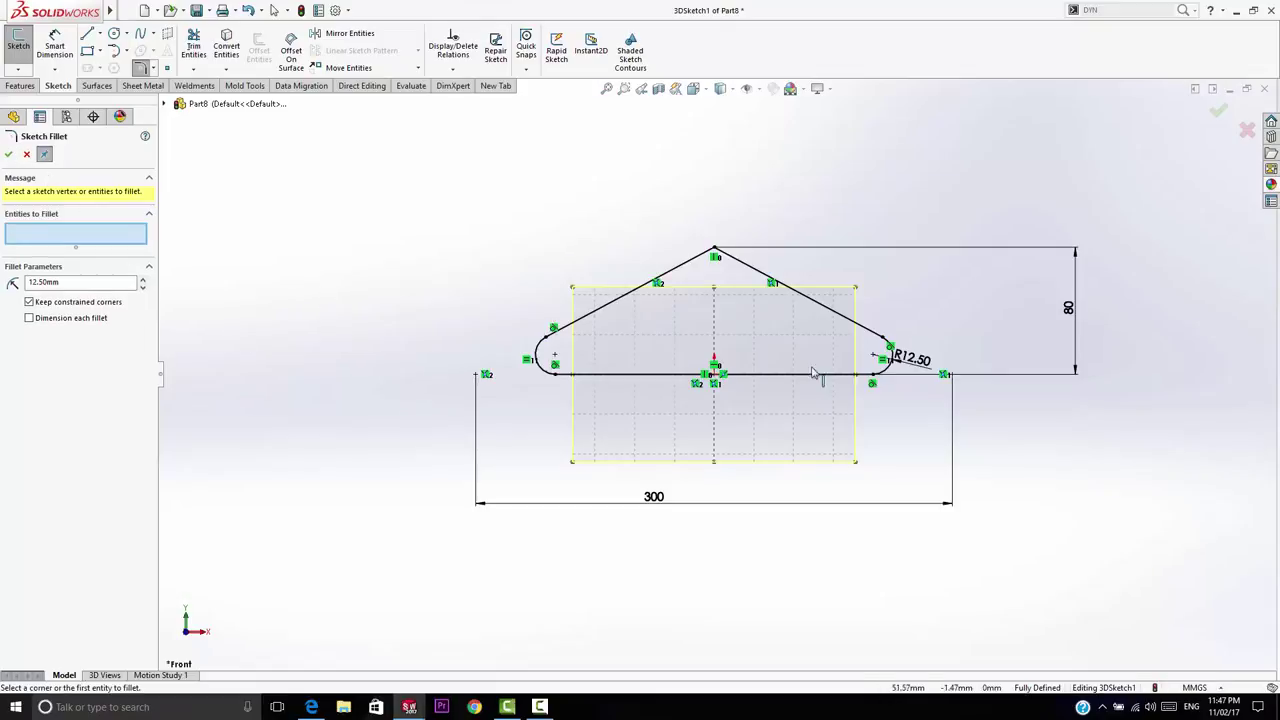
{"action": "scroll", "coordinate": [787, 311], "scroll_direction": "down", "scroll_amount": 3}
{"action": "scroll", "coordinate": [706, 302], "scroll_direction": "up", "scroll_amount": 3}
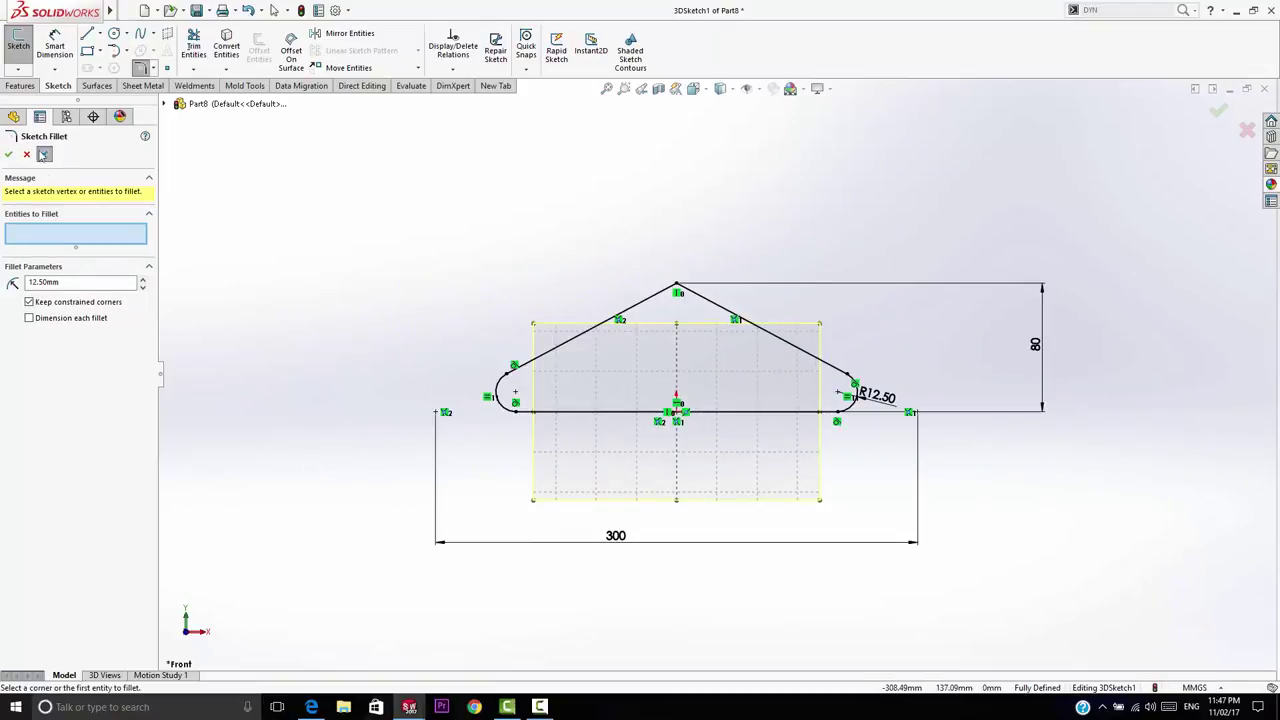
{"action": "left_click", "coordinate": [8, 154]}
Draw a vertical line up from the apex and dimension its top 150 above the base.
{"action": "left_click", "coordinate": [87, 33]}
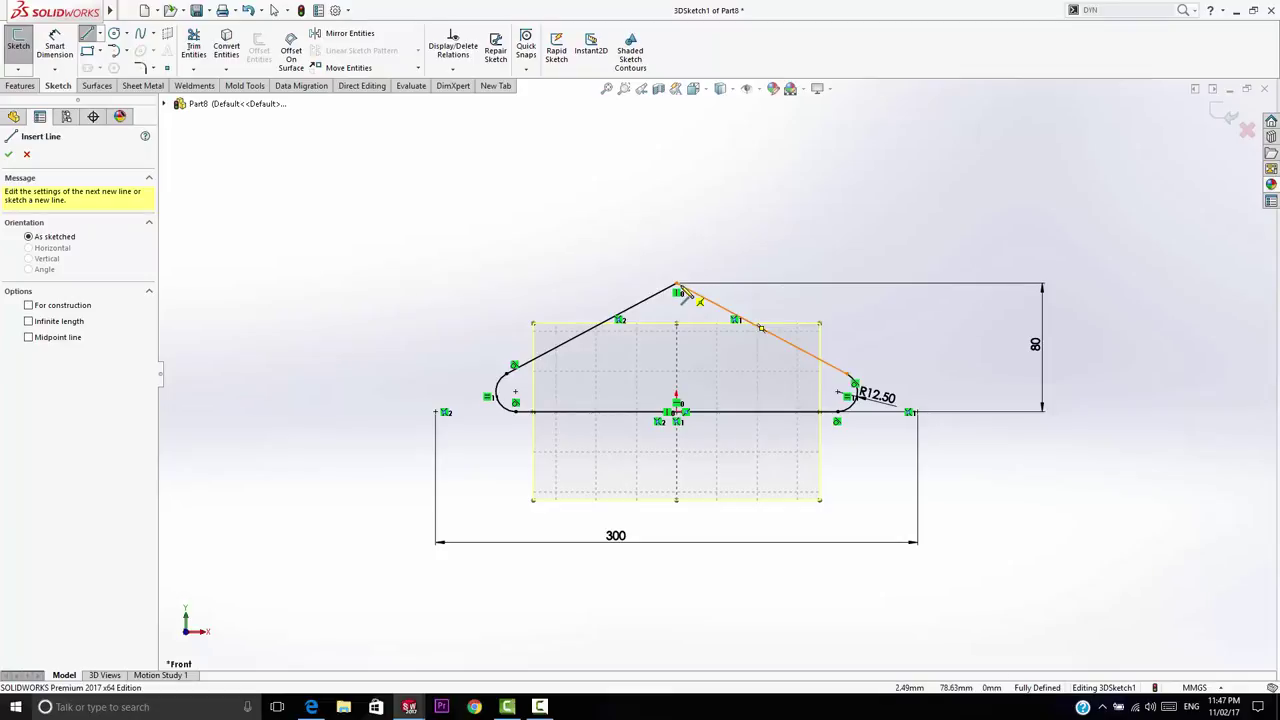
{"action": "left_click", "coordinate": [677, 287]}
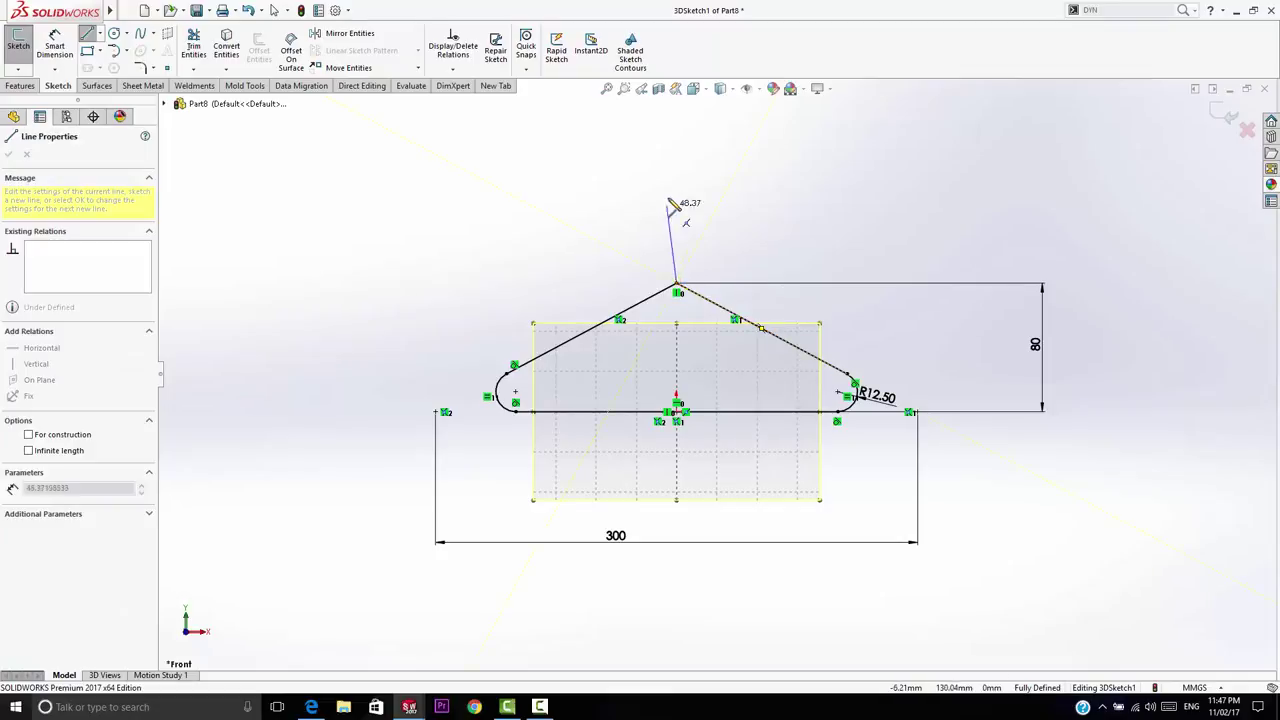
{"action": "left_click", "coordinate": [676, 155]}
{"action": "key", "text": "Escape"}
{"action": "left_click", "coordinate": [54, 35]}
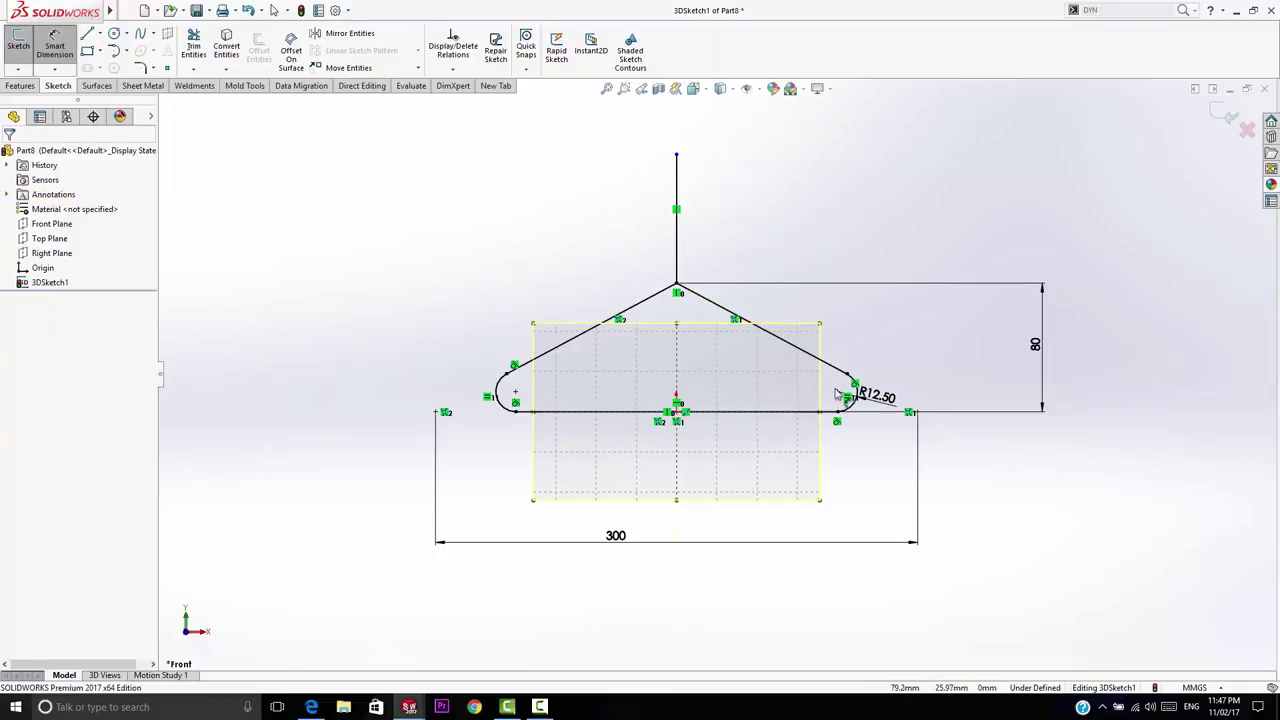
{"action": "left_click", "coordinate": [774, 413]}
{"action": "left_click", "coordinate": [676, 155]}
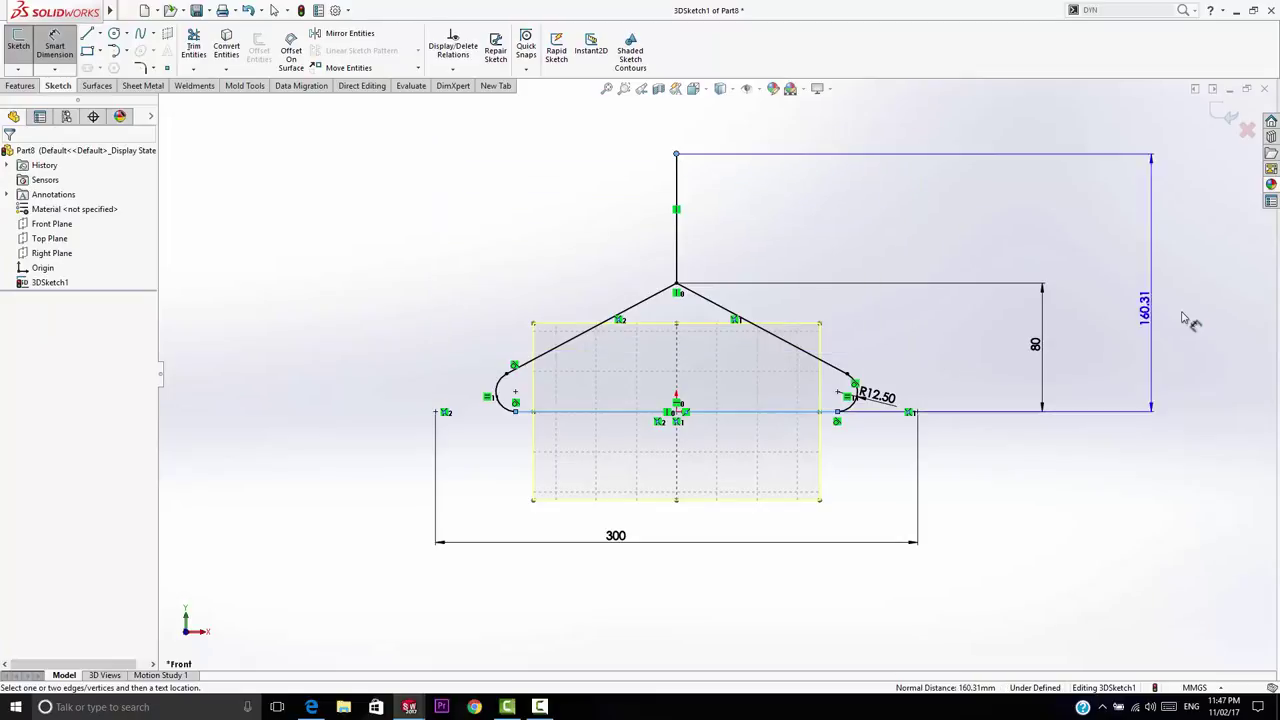
{"action": "left_click", "coordinate": [1195, 317]}
{"action": "type", "text": "150"}
{"action": "key", "text": "Return"}
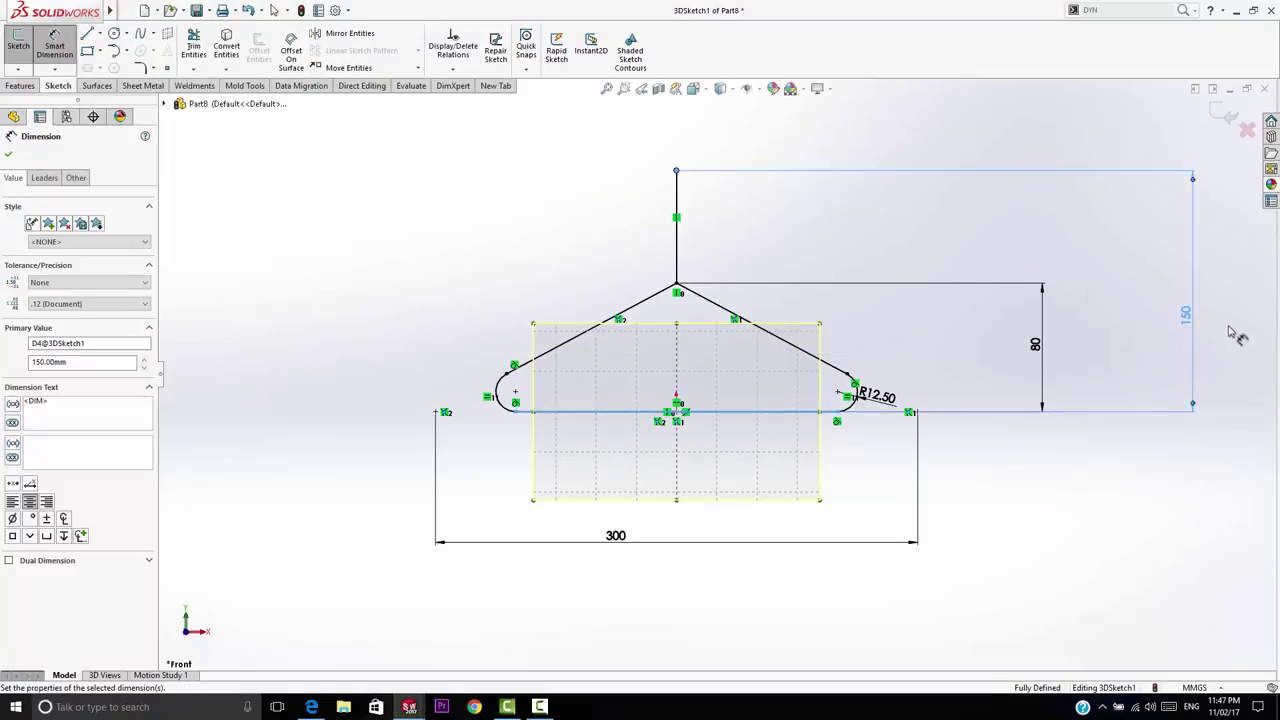
{"action": "right_click", "coordinate": [758, 232]}
{"action": "left_click", "coordinate": [775, 237]}
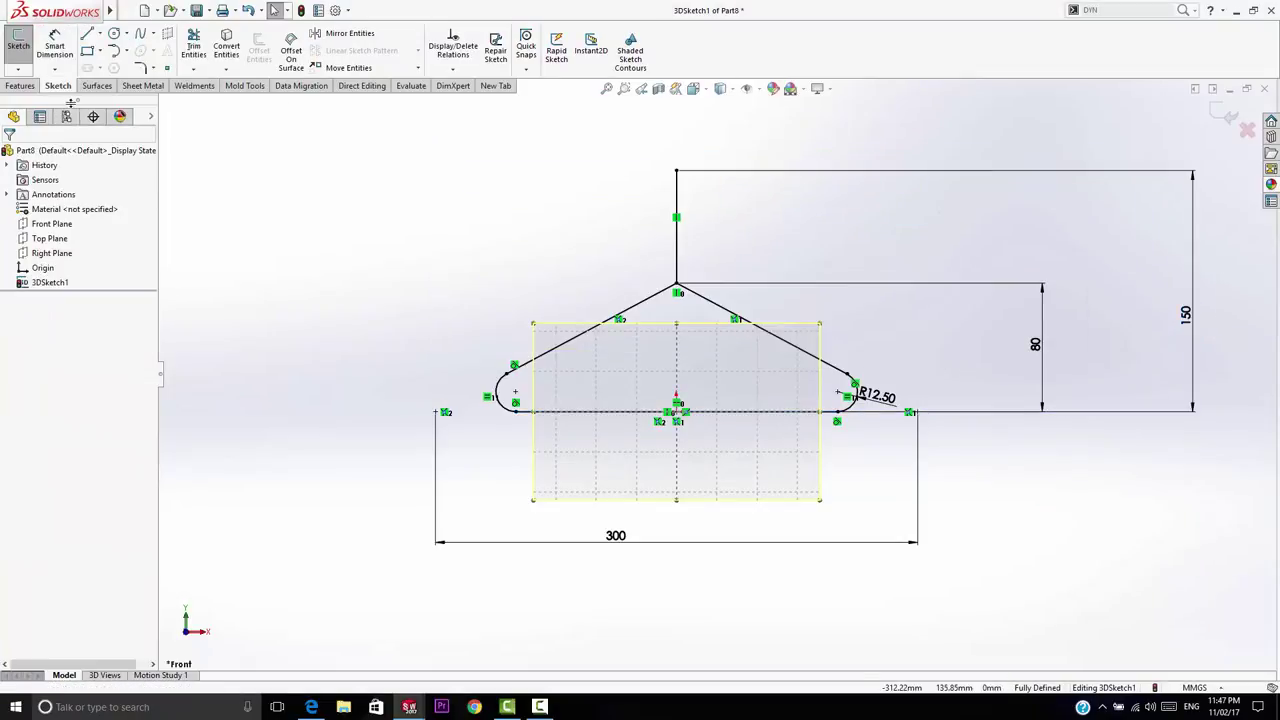
Fillet the apex corner between the vertical line and roof line at R25.
{"action": "left_click", "coordinate": [140, 70]}
{"action": "left_click", "coordinate": [679, 250]}
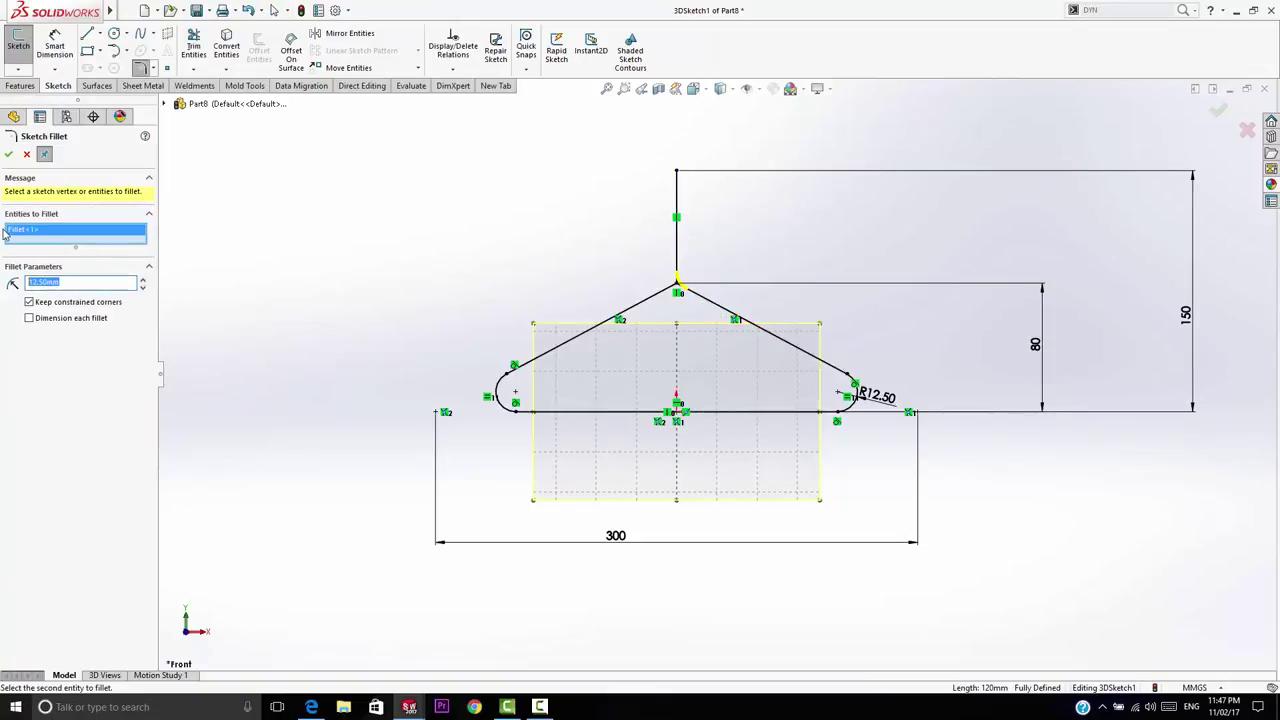
{"action": "left_click", "coordinate": [8, 153]}
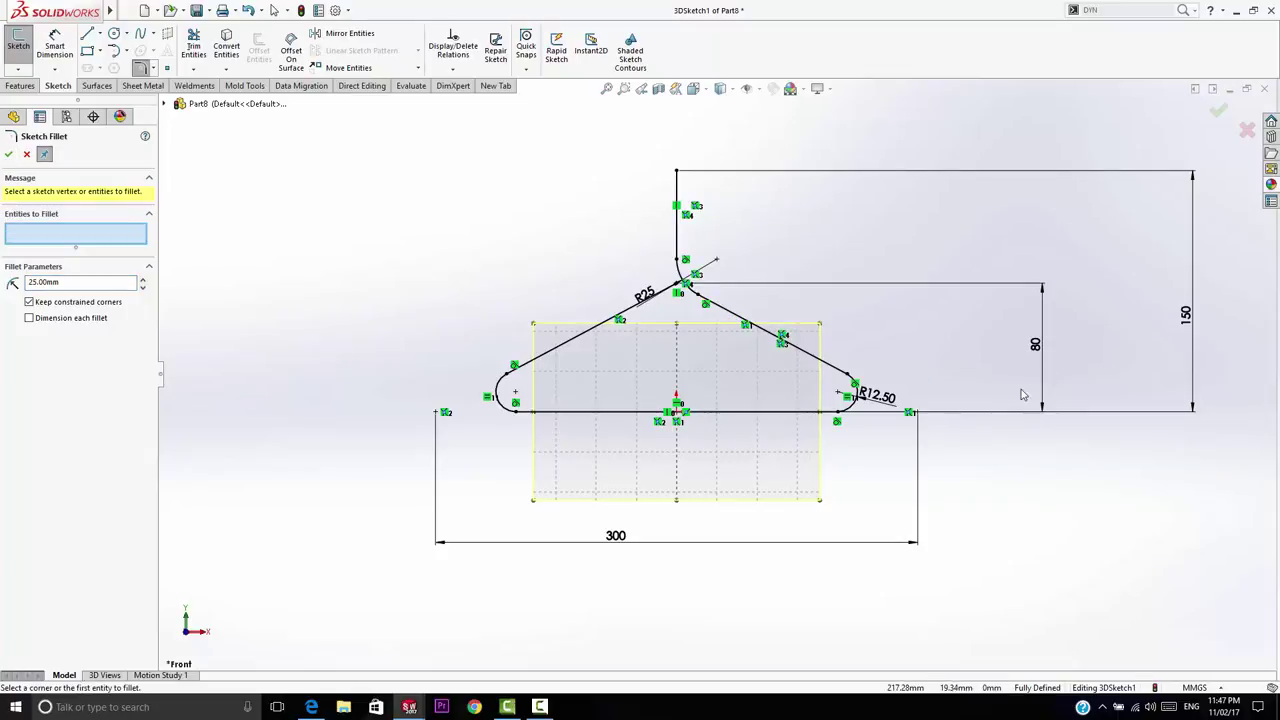
{"action": "mouse_move", "coordinate": [1022, 395]}
{"action": "middle_mouse_down"}
{"action": "mouse_move", "coordinate": [908, 449]}
{"action": "mouse_move", "coordinate": [733, 470]}
{"action": "middle_mouse_up"}
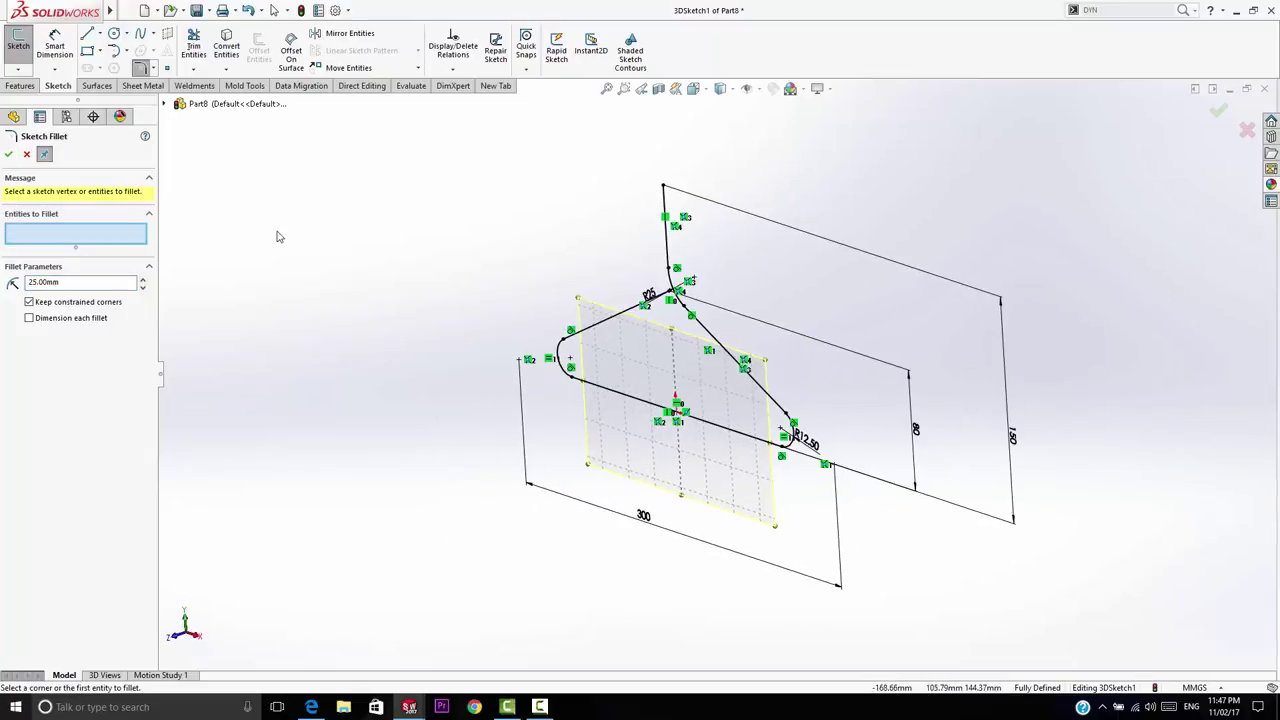
{"action": "left_click", "coordinate": [8, 154]}
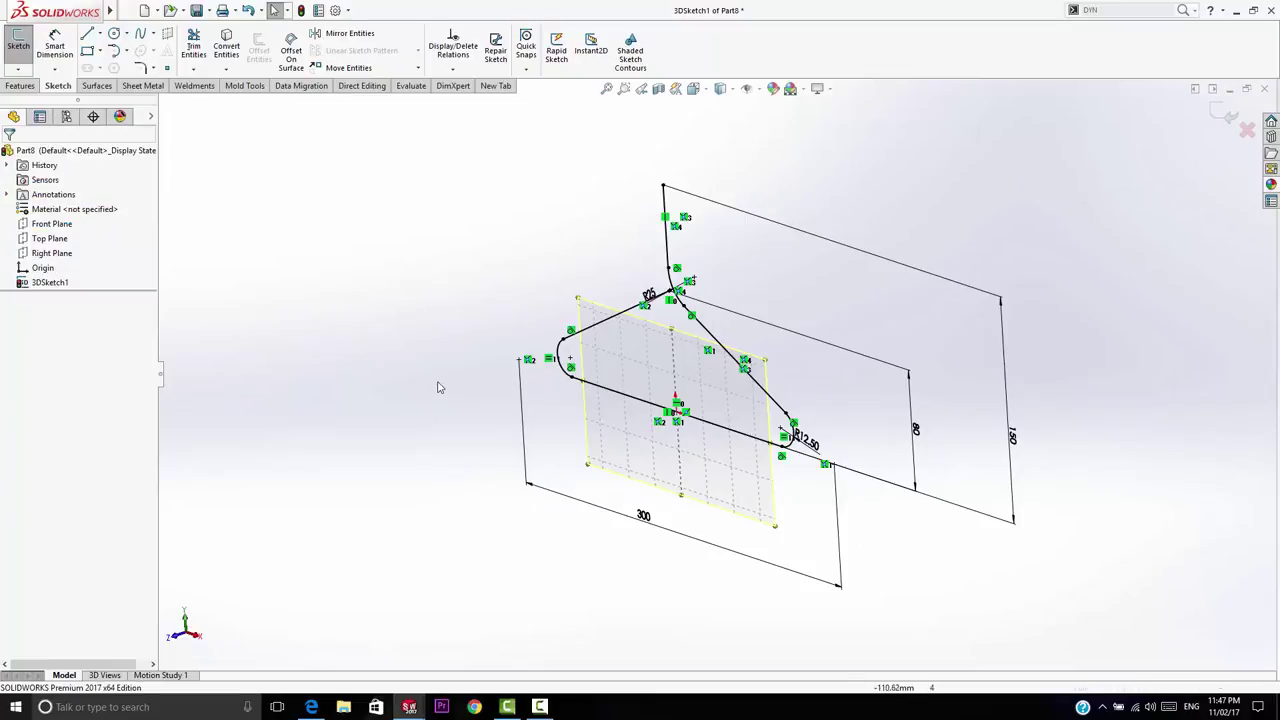
{"action": "key", "text": "Escape"}
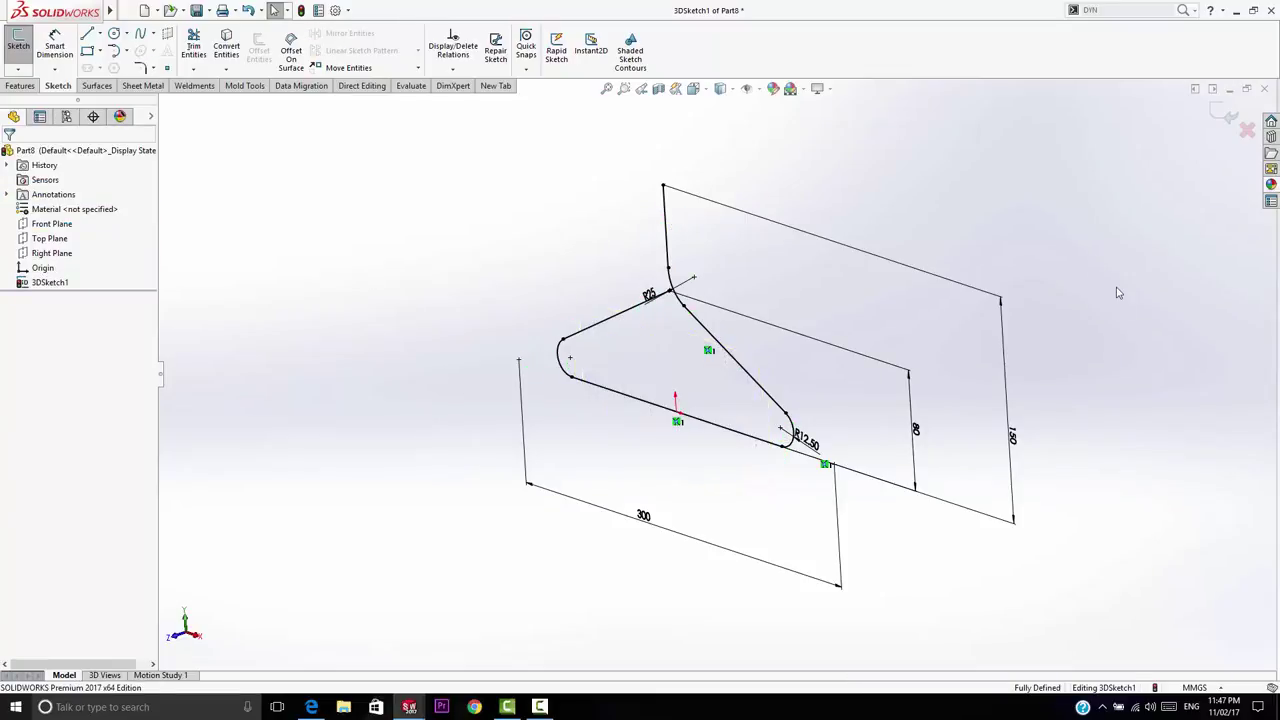
{"action": "mouse_move", "coordinate": [926, 393]}
{"action": "middle_mouse_down"}
{"action": "mouse_move", "coordinate": [714, 380]}
{"action": "mouse_move", "coordinate": [874, 391]}
{"action": "mouse_move", "coordinate": [665, 300]}
{"action": "middle_mouse_up"}
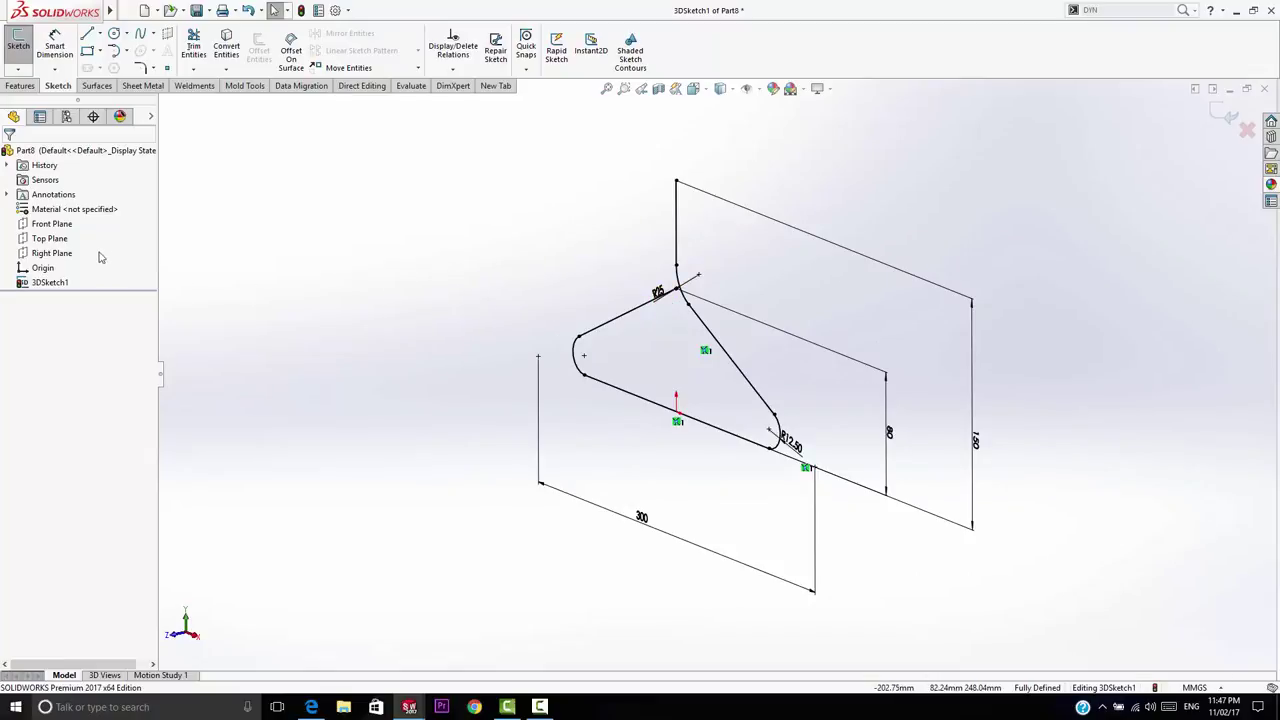
Activate Right Plane as the sketch plane.
{"action": "left_click", "coordinate": [52, 253]}
{"action": "mouse_move", "coordinate": [300, 330]}
{"action": "middle_mouse_down"}
{"action": "mouse_move", "coordinate": [386, 357]}
{"action": "mouse_move", "coordinate": [55, 262]}
{"action": "middle_mouse_up"}
{"action": "double_click", "coordinate": [52, 254]}
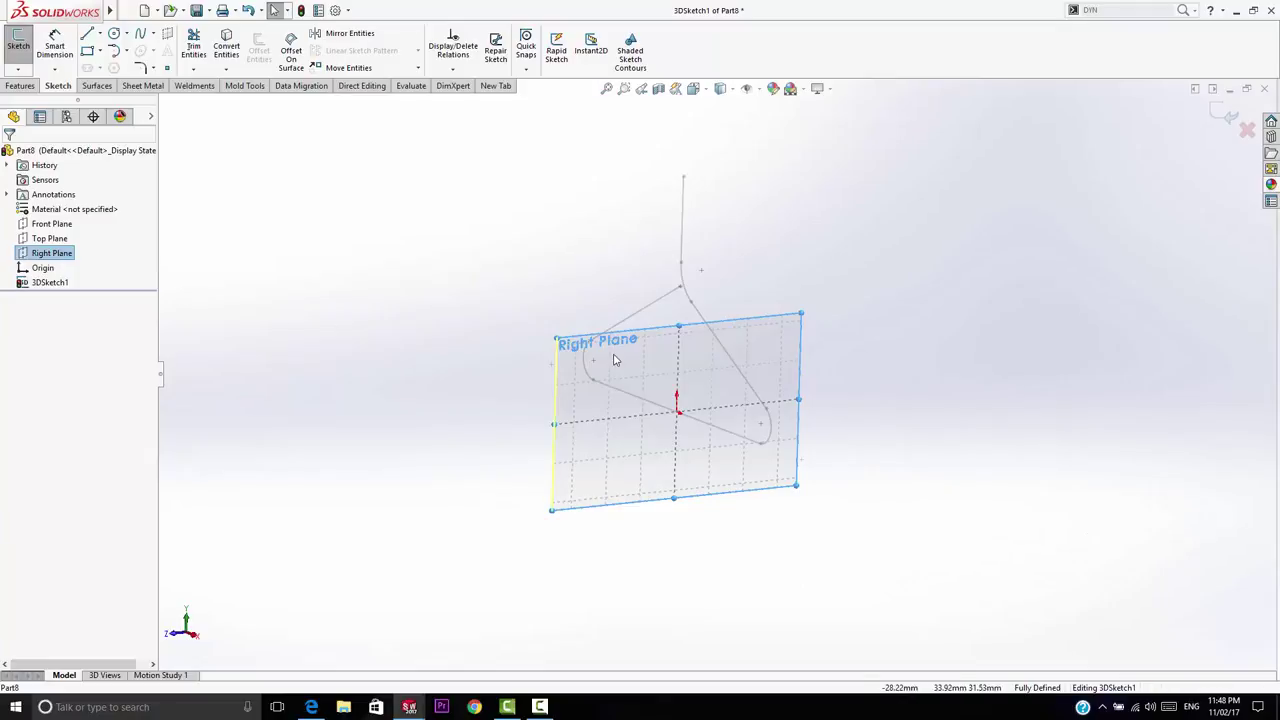
Look straight at Right Plane.
{"action": "left_click", "coordinate": [693, 88]}
{"action": "left_click", "coordinate": [771, 169]}
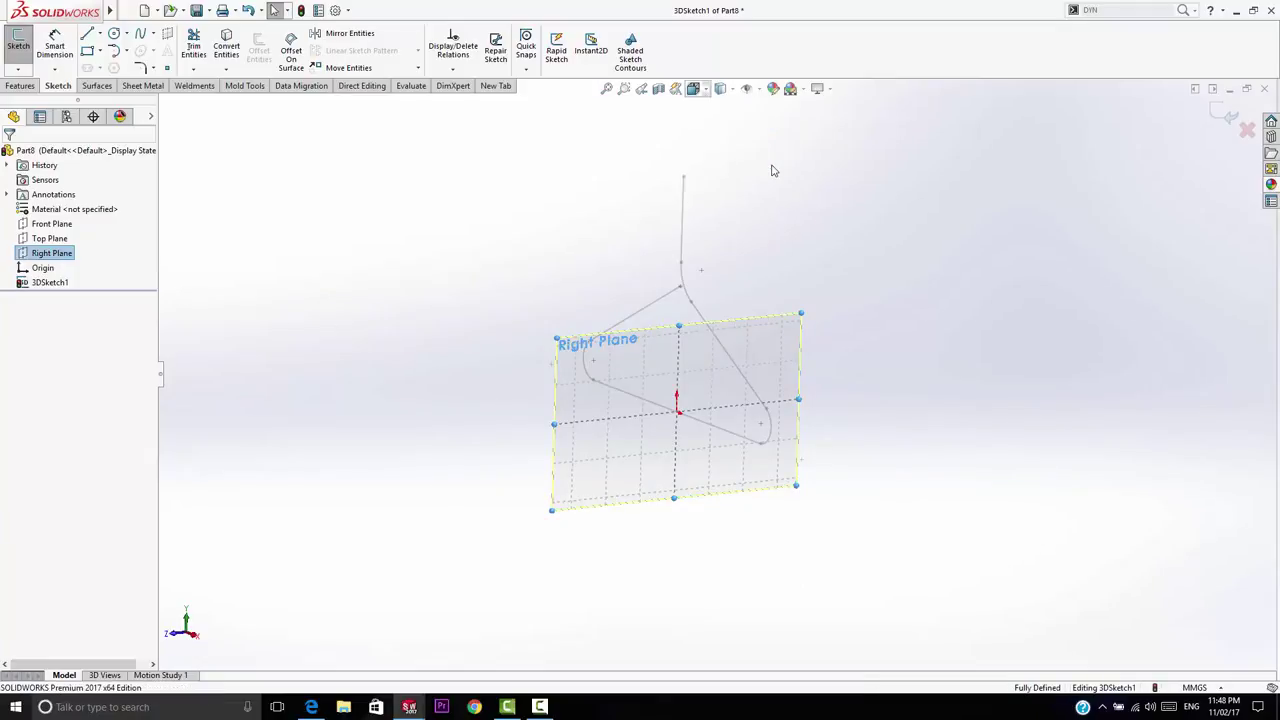
{"action": "left_click", "coordinate": [795, 293]}
{"action": "scroll", "coordinate": [795, 293], "scroll_direction": "up", "scroll_amount": 3}
{"action": "scroll", "coordinate": [797, 241], "scroll_direction": "down", "scroll_amount": 3}
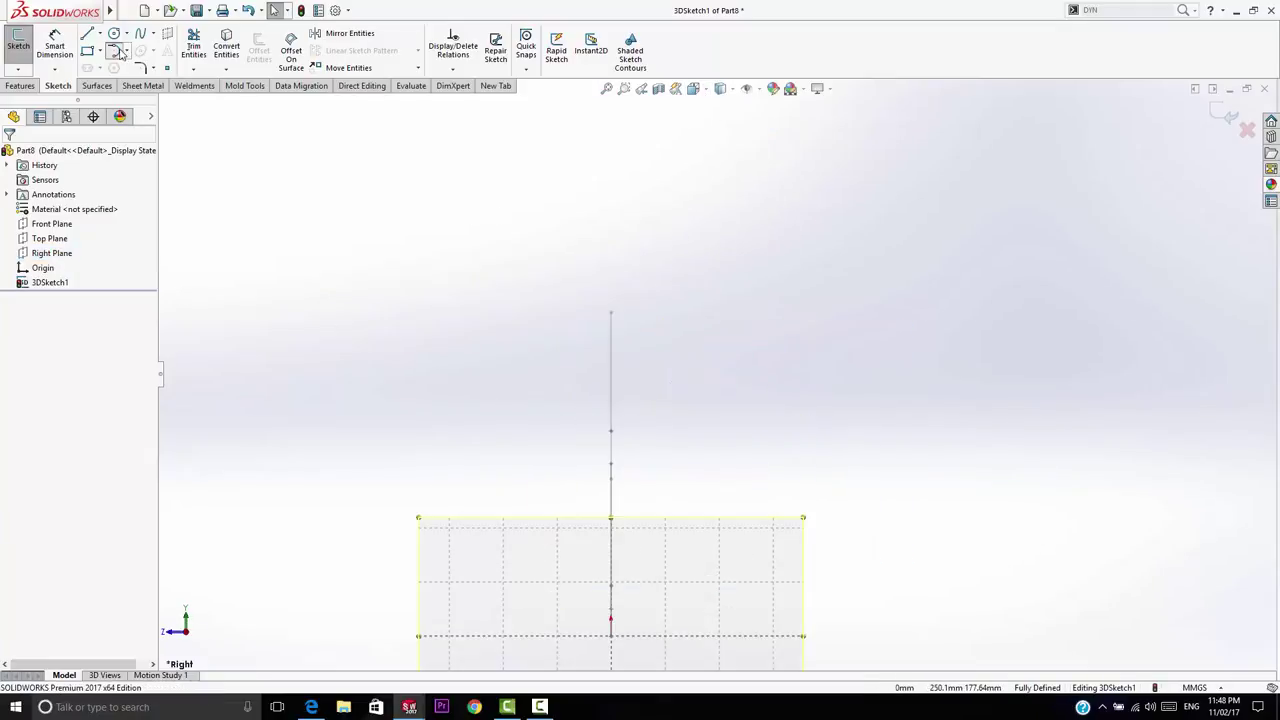
Draw a tangent arc to the right from the vertical line's top end.
{"action": "left_click", "coordinate": [117, 51]}
{"action": "left_click", "coordinate": [611, 313]}
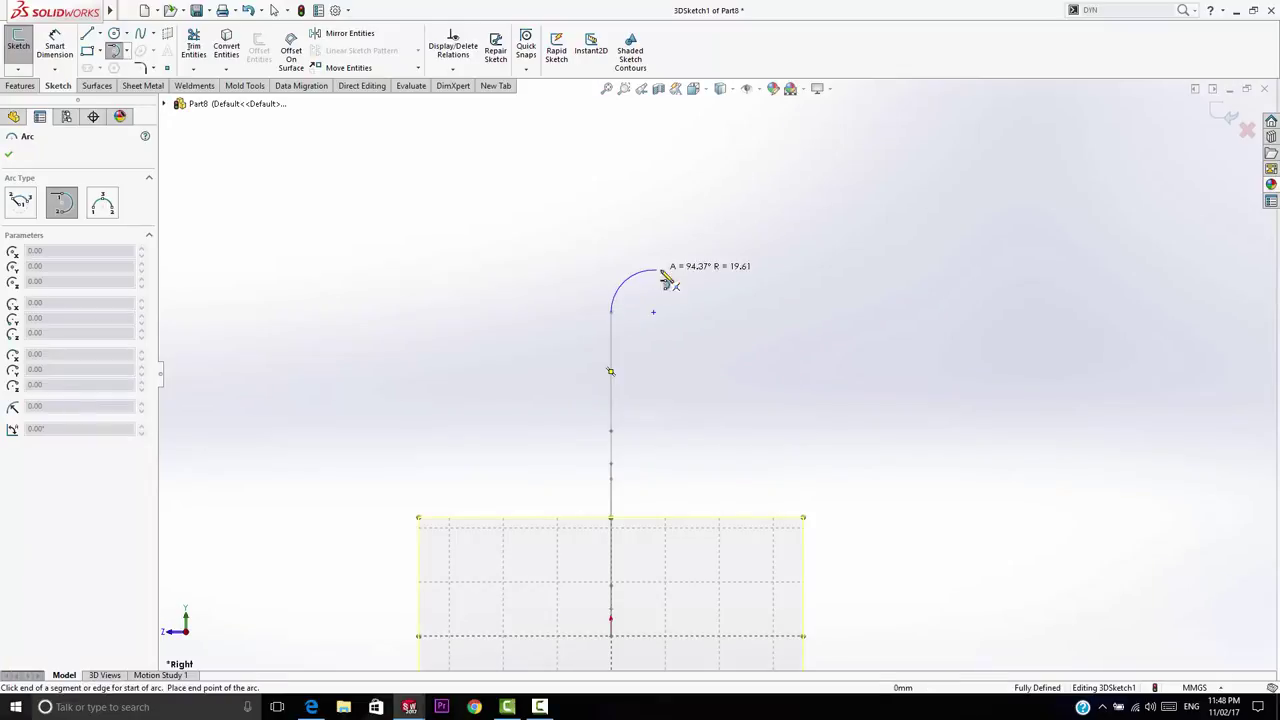
{"action": "left_click", "coordinate": [696, 328]}
{"action": "right_click", "coordinate": [757, 336]}
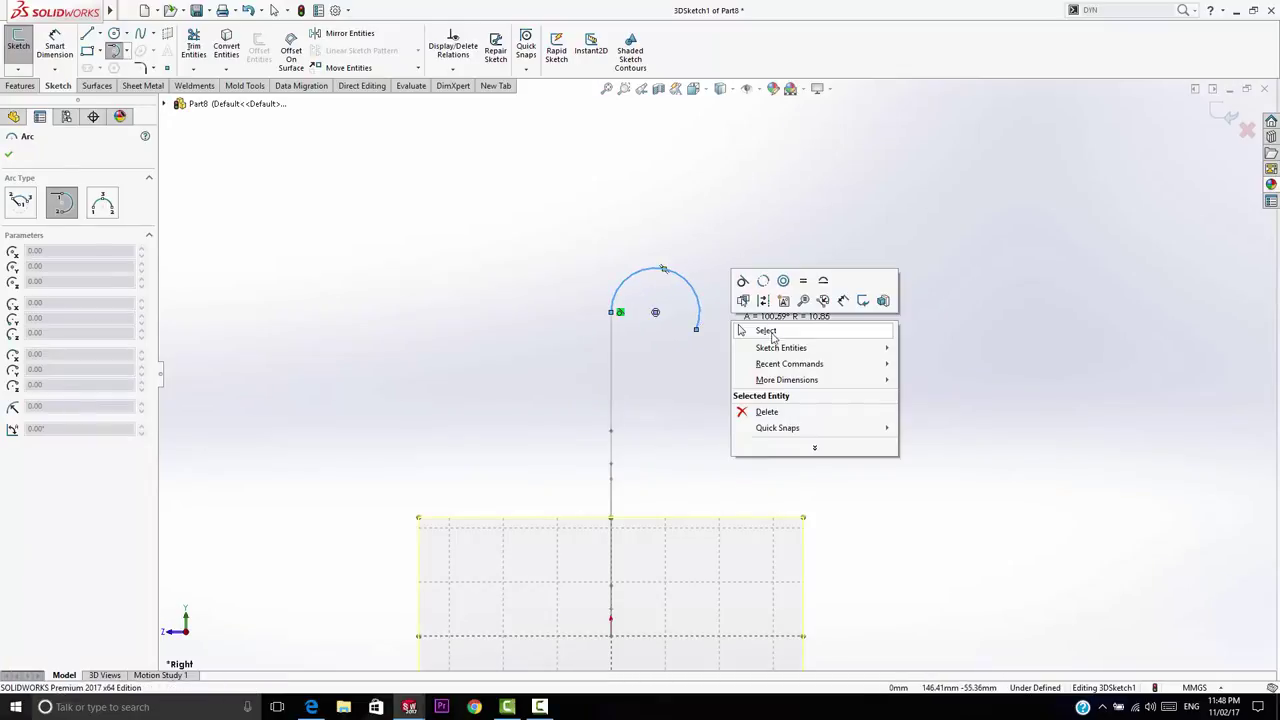
{"action": "left_click", "coordinate": [760, 331]}
{"action": "scroll", "coordinate": [735, 350], "scroll_direction": "down", "scroll_amount": 3}
Draw two centerlines from the arc centre and dimension the angle between them to 45°.
{"action": "left_click", "coordinate": [99, 33]}
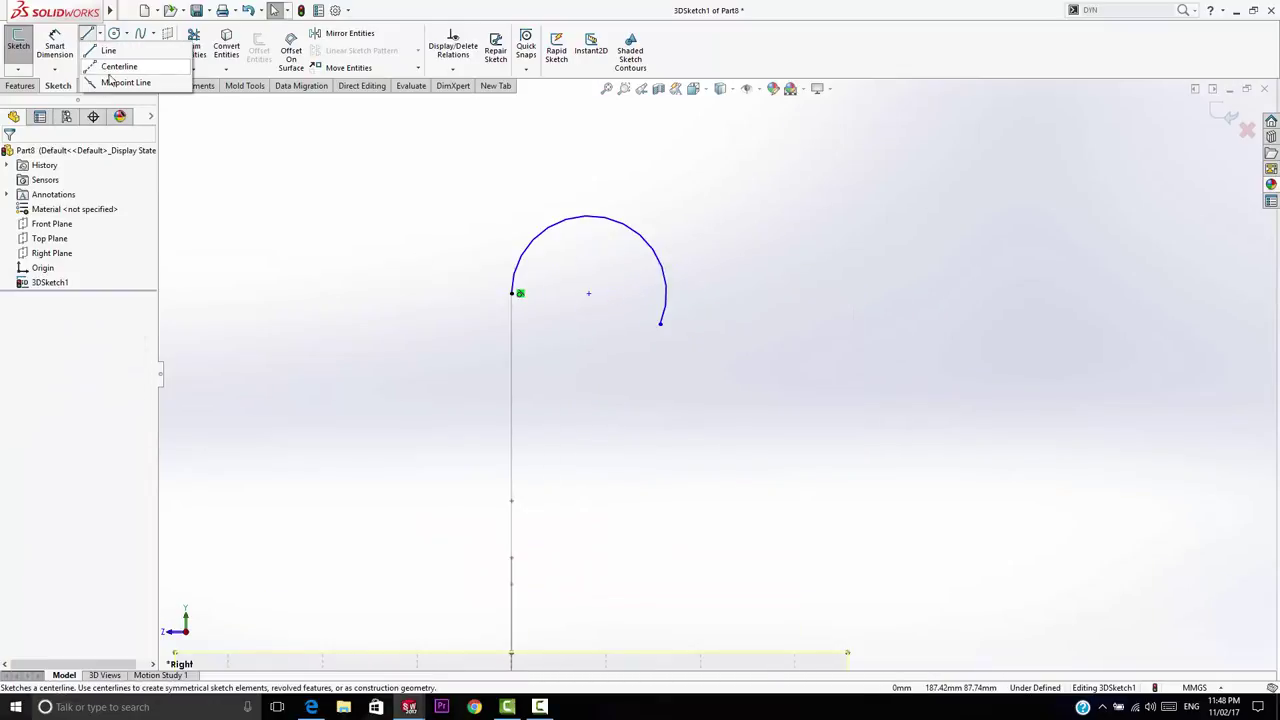
{"action": "left_click", "coordinate": [118, 64]}
{"action": "left_click_drag", "start_coordinate": [589, 293], "coordinate": [750, 293]}
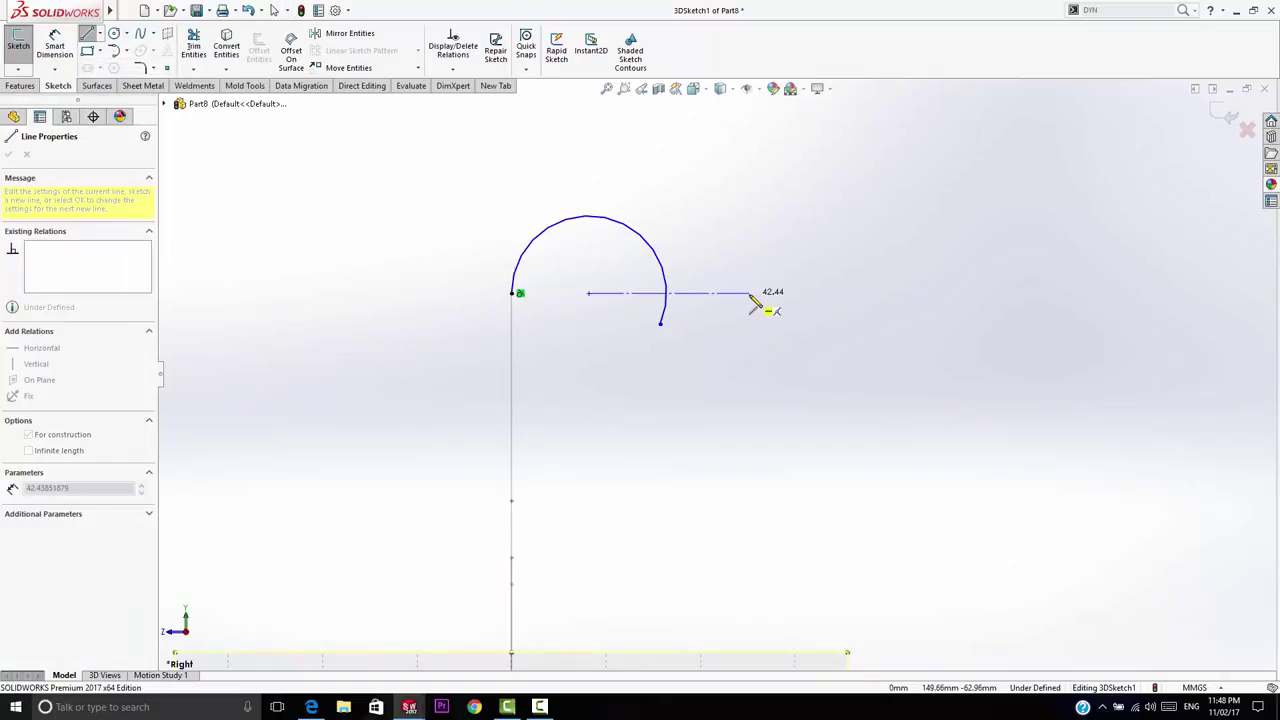
{"action": "left_click_drag", "start_coordinate": [589, 293], "coordinate": [660, 323]}
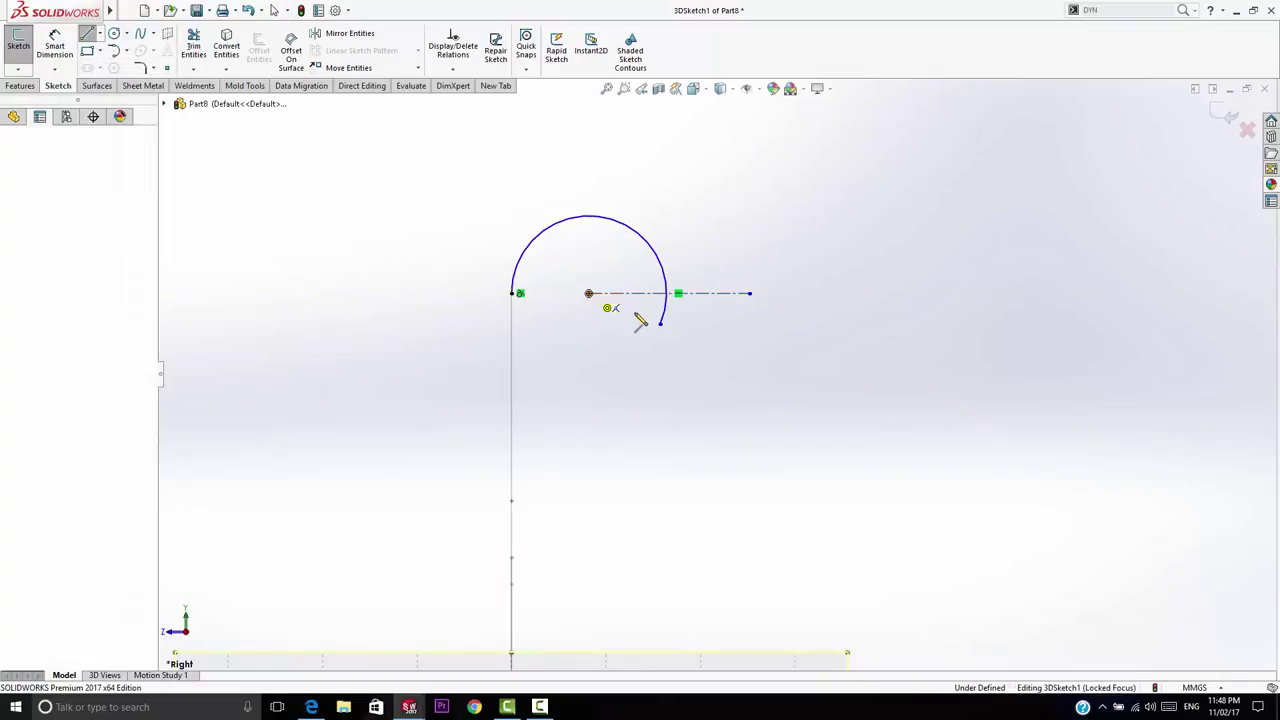
{"action": "left_click", "coordinate": [67, 50]}
{"action": "left_click", "coordinate": [637, 316]}
{"action": "left_click", "coordinate": [655, 293]}
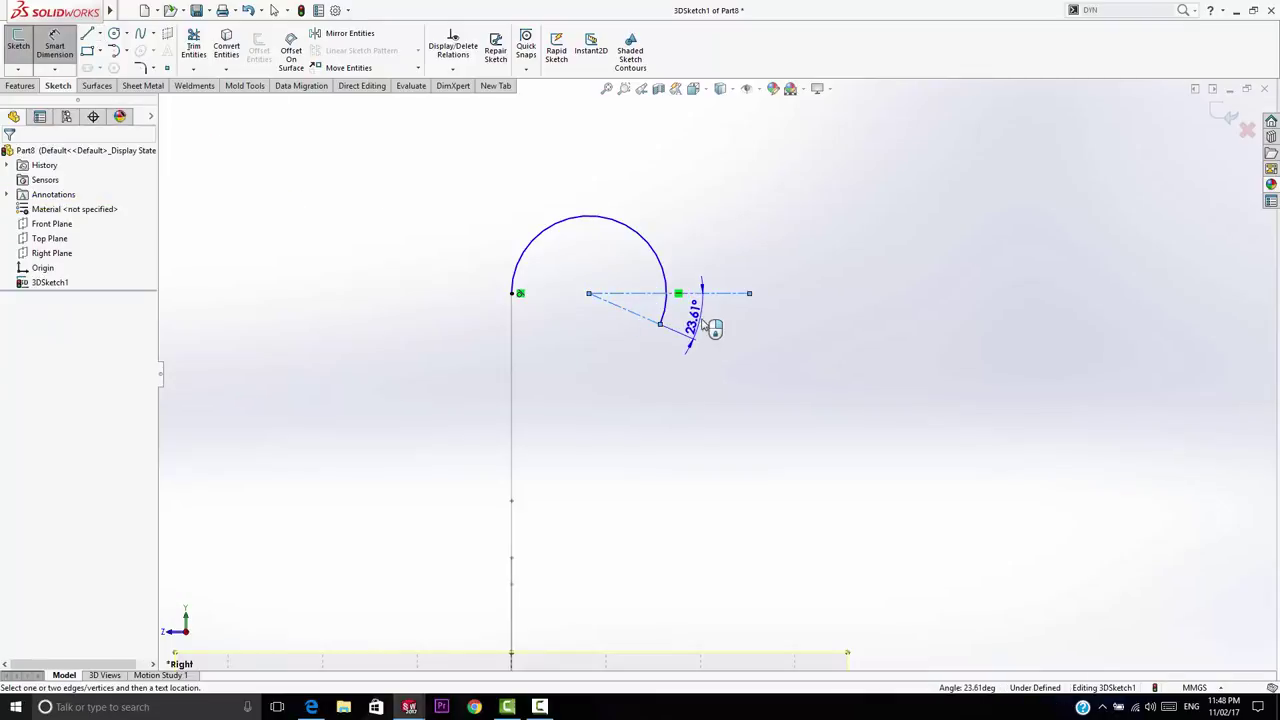
{"action": "left_click", "coordinate": [712, 326]}
{"action": "type", "text": "45"}
{"action": "key", "text": "Return"}
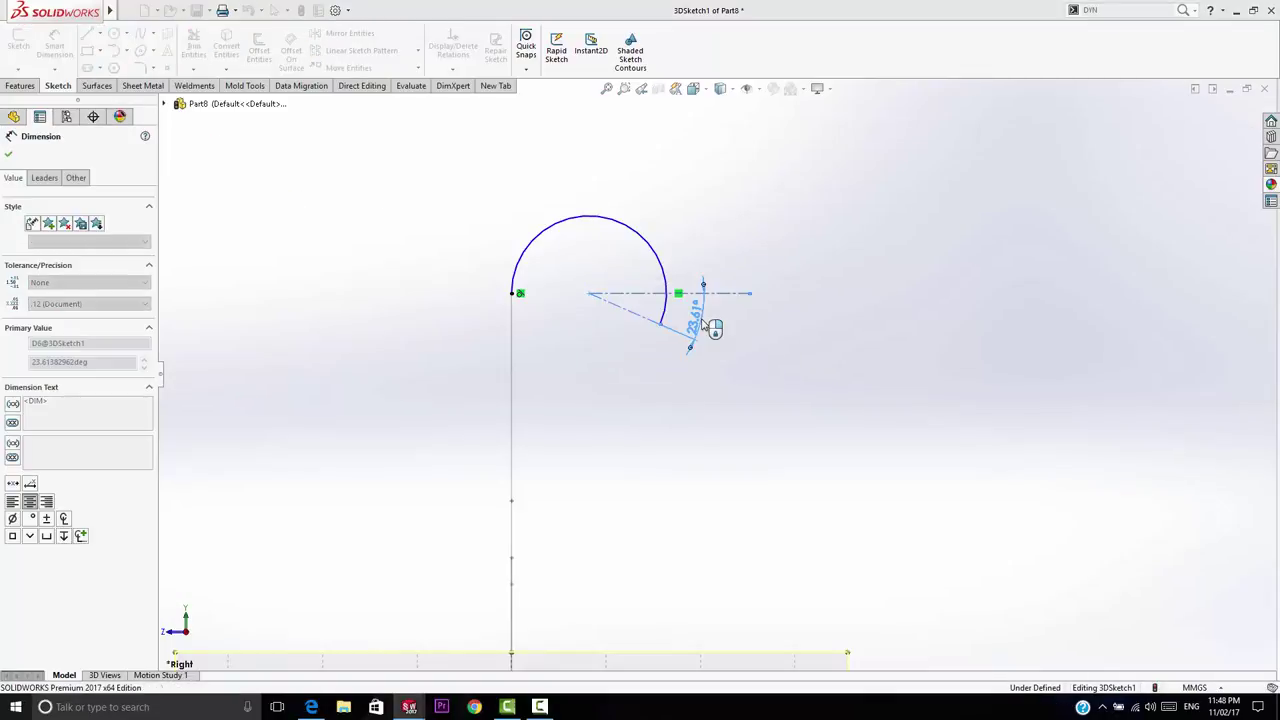
Dimension the arc radius to 50, change it to 30, and exit the 3D sketch.
{"action": "left_click", "coordinate": [664, 251]}
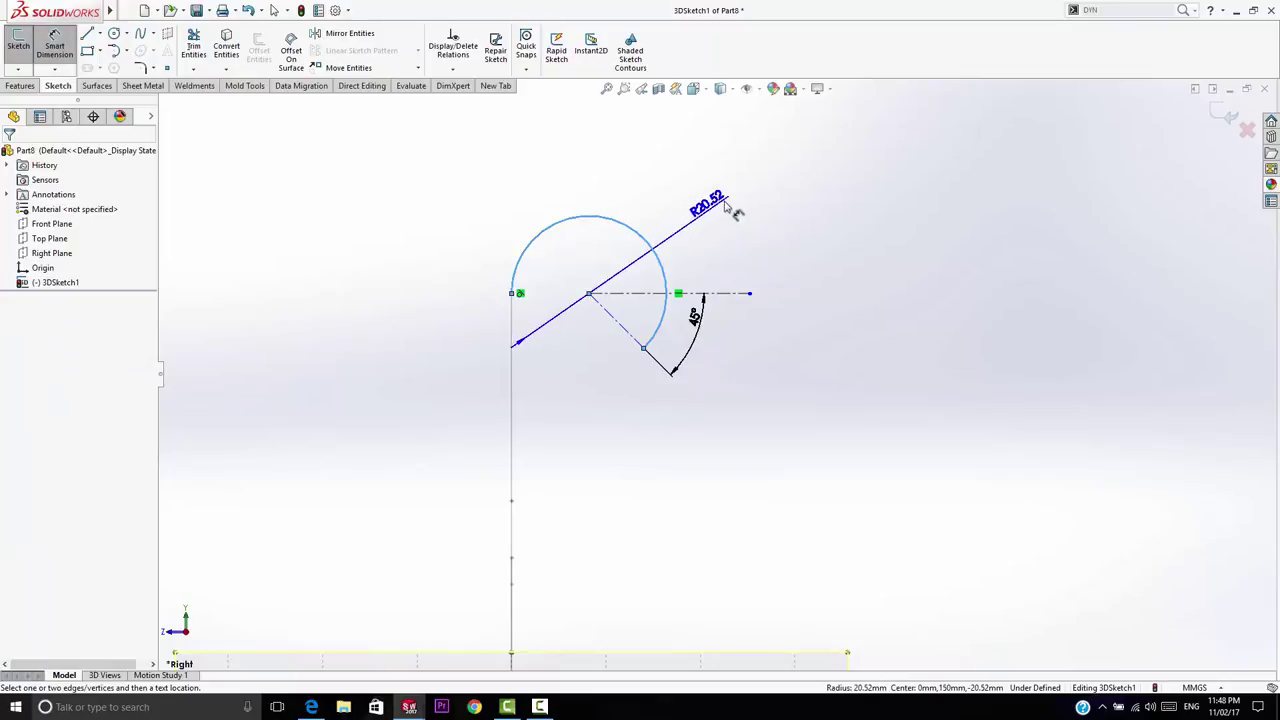
{"action": "left_click", "coordinate": [741, 190]}
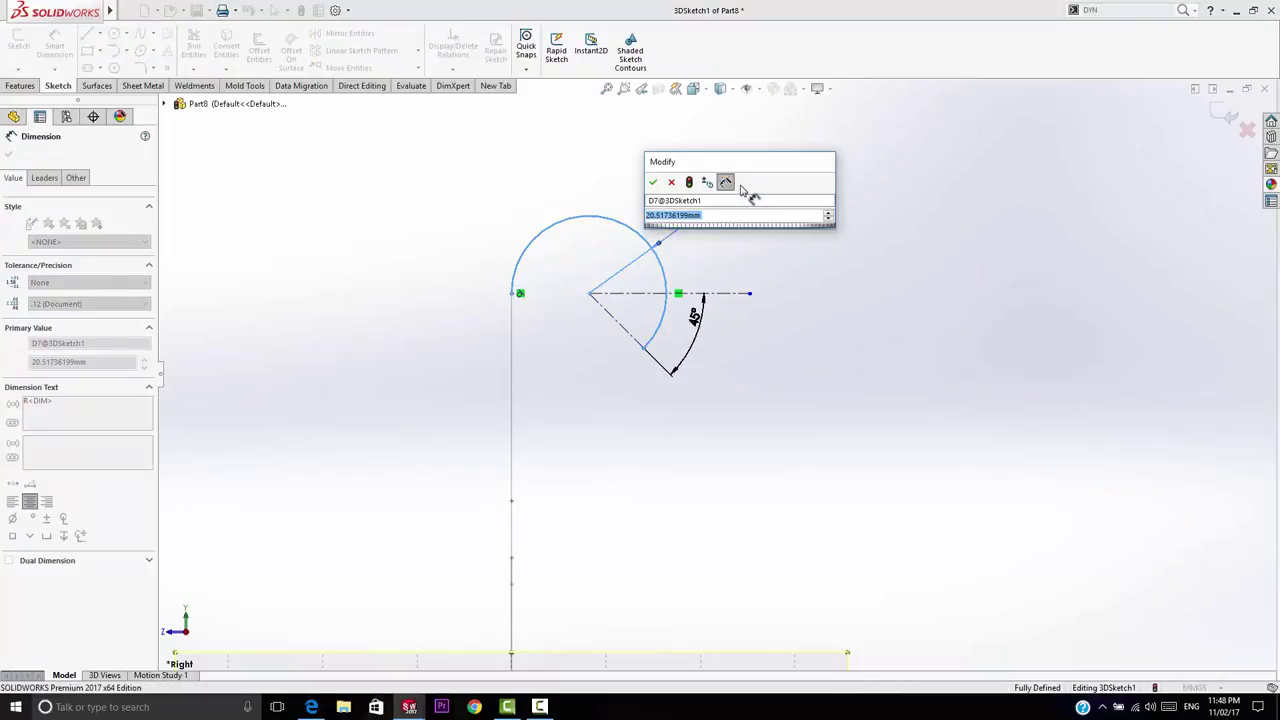
{"action": "type", "text": "50"}
{"action": "key", "text": "Return"}
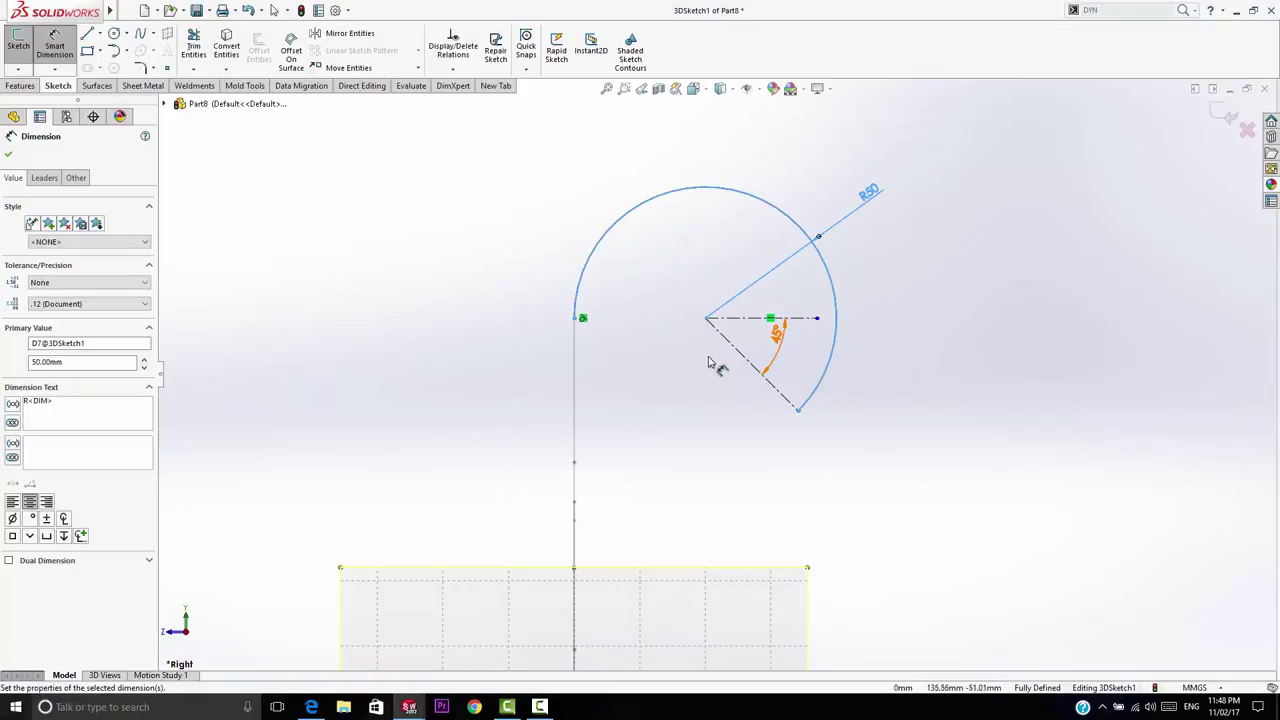
{"action": "double_click", "coordinate": [808, 270]}
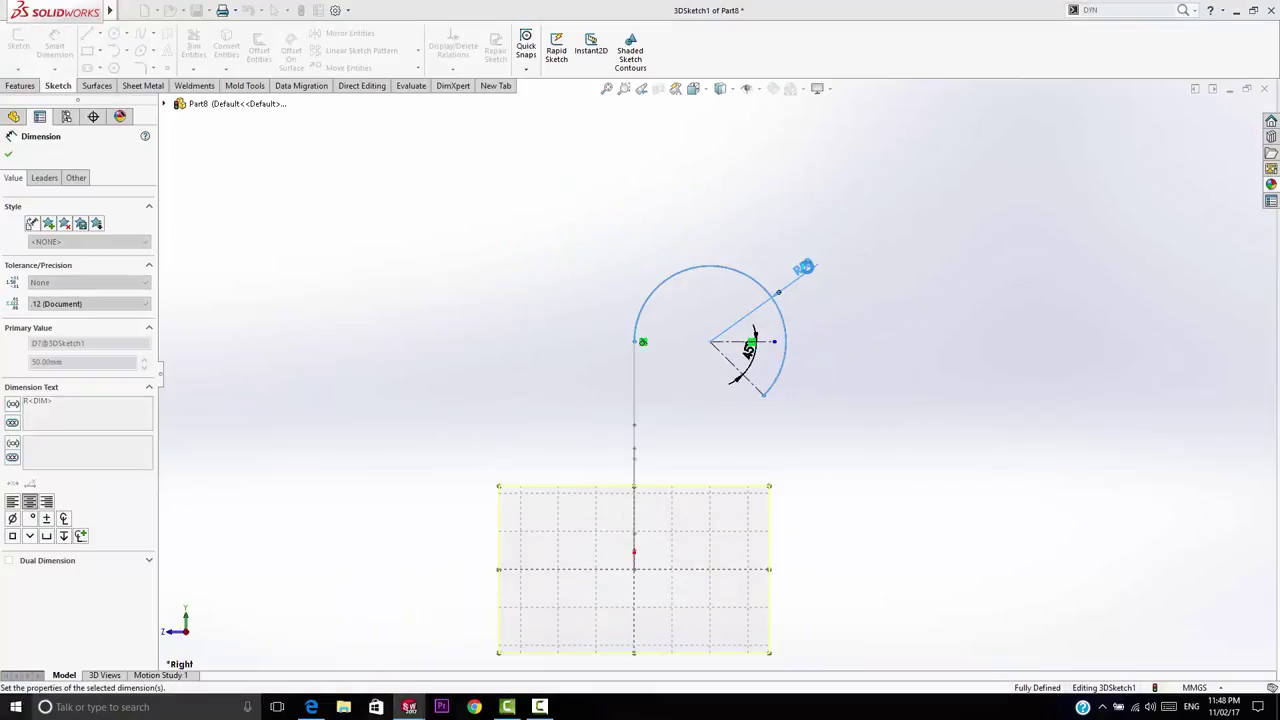
{"action": "type", "text": "30"}
{"action": "key", "text": "Return"}
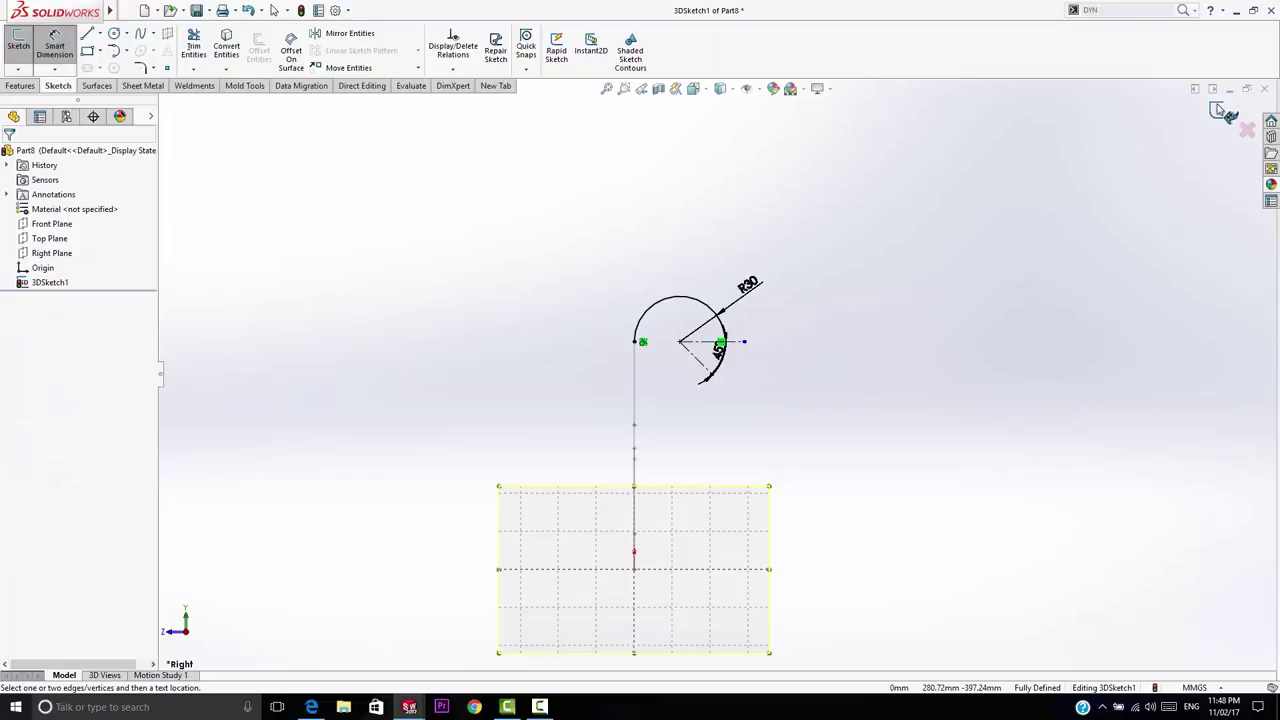
{"action": "left_click", "coordinate": [1220, 110]}
Reopen the hanger sketch and change the hook radius from R30 to 15 mm.
{"action": "mouse_move", "coordinate": [763, 417]}
{"action": "middle_mouse_down"}
{"action": "mouse_move", "coordinate": [768, 440]}
{"action": "mouse_move", "coordinate": [857, 440]}
{"action": "mouse_move", "coordinate": [737, 446]}
{"action": "mouse_move", "coordinate": [837, 471]}
{"action": "mouse_move", "coordinate": [849, 442]}
{"action": "mouse_move", "coordinate": [790, 481]}
{"action": "middle_mouse_up"}
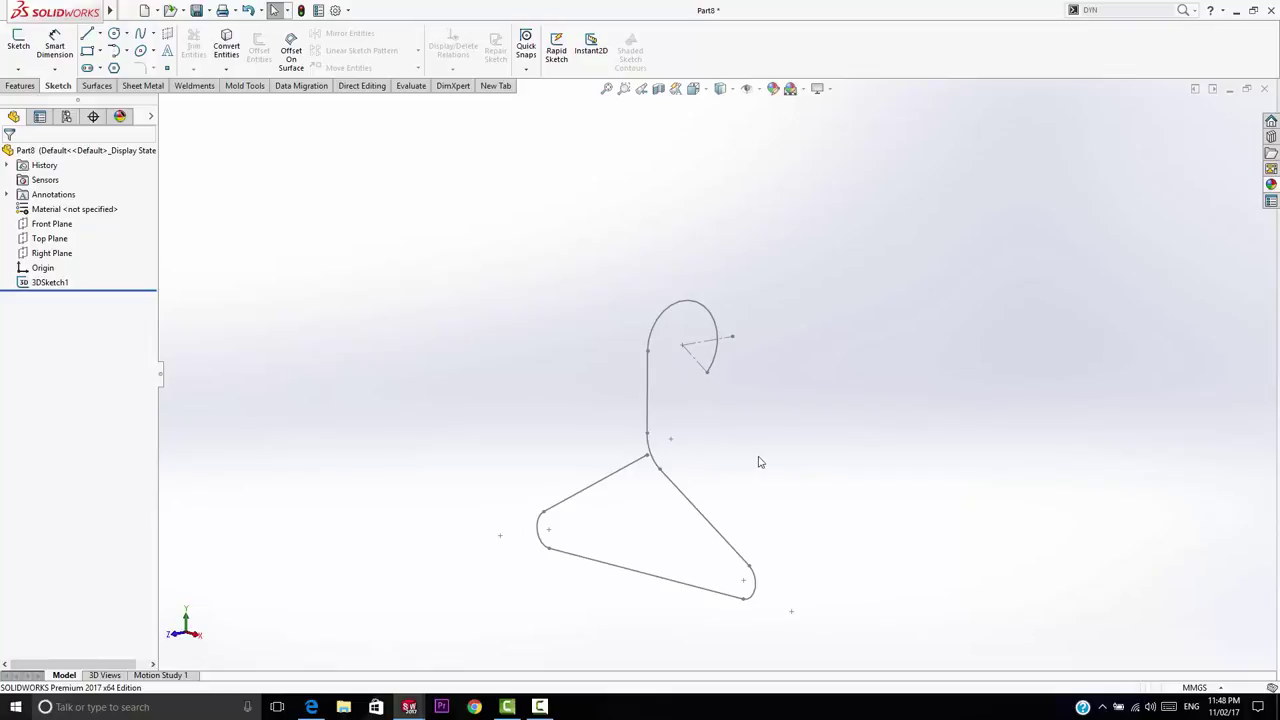
{"action": "mouse_move", "coordinate": [758, 325]}
{"action": "middle_mouse_down"}
{"action": "mouse_move", "coordinate": [654, 426]}
{"action": "mouse_move", "coordinate": [774, 431]}
{"action": "mouse_move", "coordinate": [724, 405]}
{"action": "middle_mouse_up"}
{"action": "left_click", "coordinate": [700, 303]}
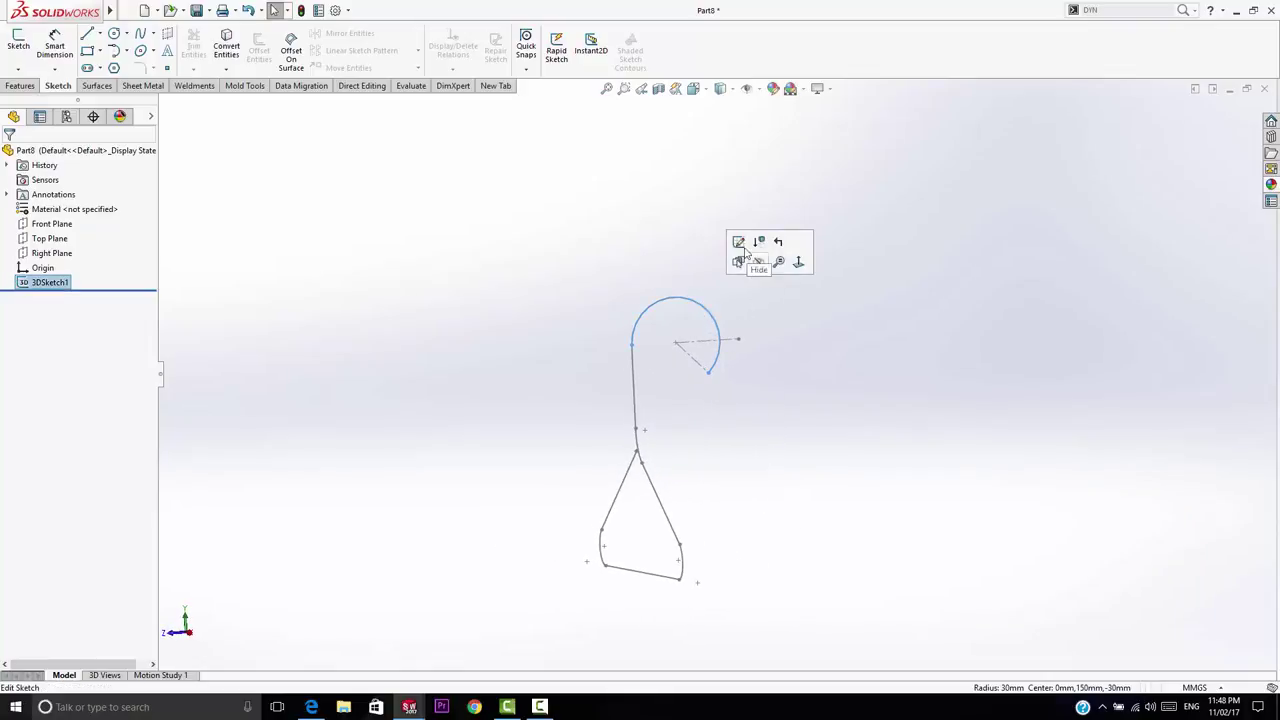
{"action": "left_click", "coordinate": [739, 248]}
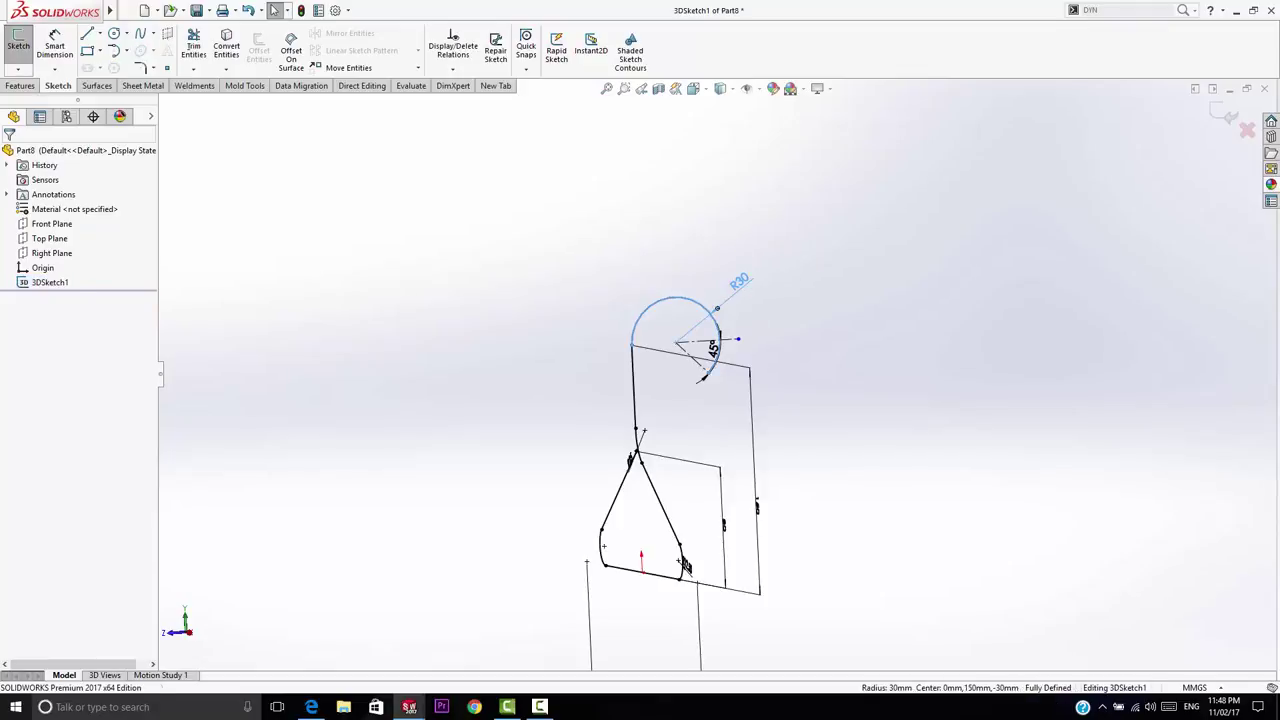
{"action": "double_click", "coordinate": [739, 281]}
{"action": "type", "text": "15"}
{"action": "key", "text": "Return"}
{"action": "left_click", "coordinate": [792, 407]}
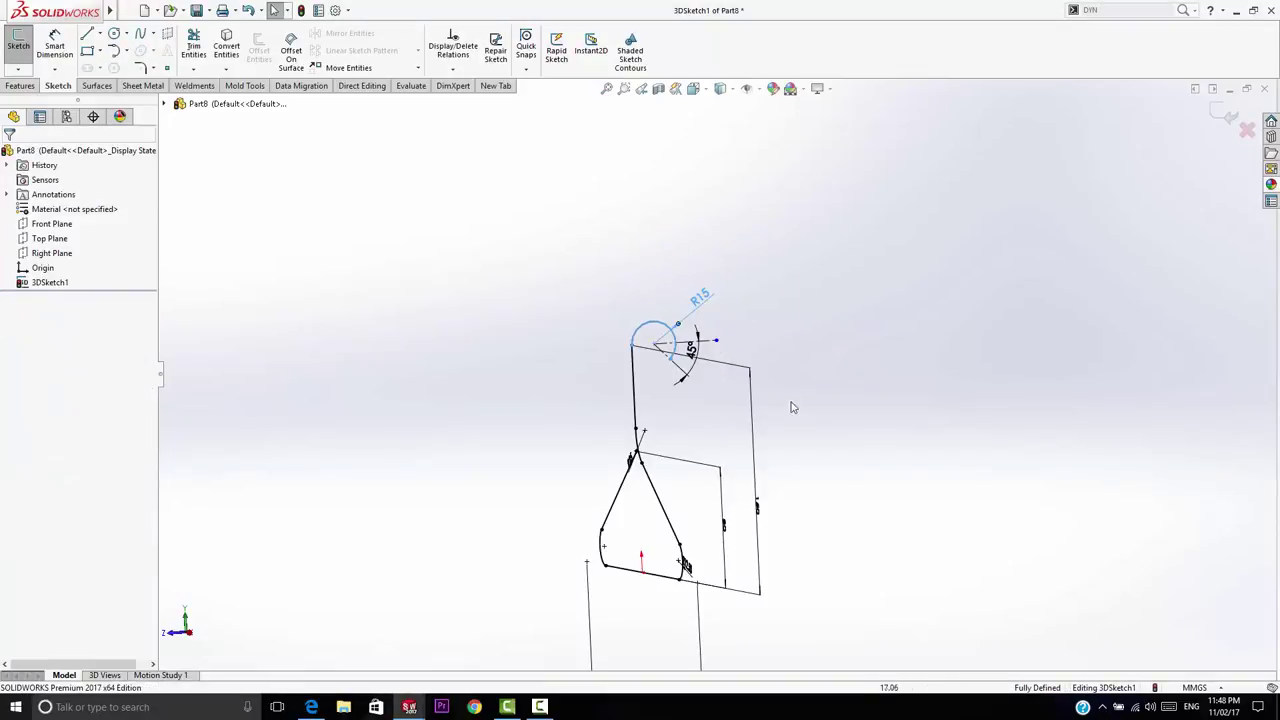
Exit the 3D sketch, inspect the hanger, and minimize the hanger part window.
{"action": "mouse_move", "coordinate": [792, 407]}
{"action": "middle_mouse_down"}
{"action": "mouse_move", "coordinate": [763, 429]}
{"action": "mouse_move", "coordinate": [874, 423]}
{"action": "mouse_move", "coordinate": [822, 432]}
{"action": "mouse_move", "coordinate": [929, 323]}
{"action": "mouse_move", "coordinate": [814, 400]}
{"action": "mouse_move", "coordinate": [737, 481]}
{"action": "middle_mouse_up"}
{"action": "left_click", "coordinate": [1218, 118]}
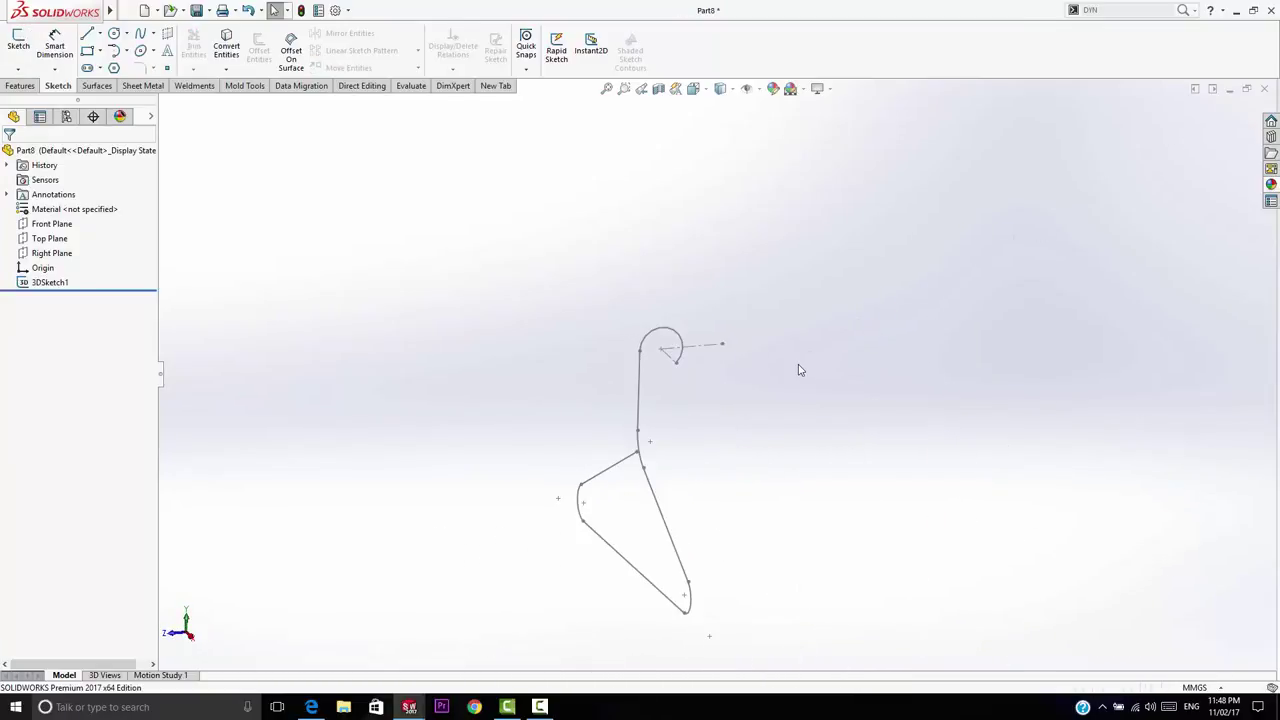
{"action": "mouse_move", "coordinate": [774, 413]}
{"action": "middle_mouse_down"}
{"action": "mouse_move", "coordinate": [737, 337]}
{"action": "mouse_move", "coordinate": [643, 409]}
{"action": "mouse_move", "coordinate": [683, 363]}
{"action": "mouse_move", "coordinate": [759, 363]}
{"action": "mouse_move", "coordinate": [743, 357]}
{"action": "mouse_move", "coordinate": [750, 370]}
{"action": "middle_mouse_up"}
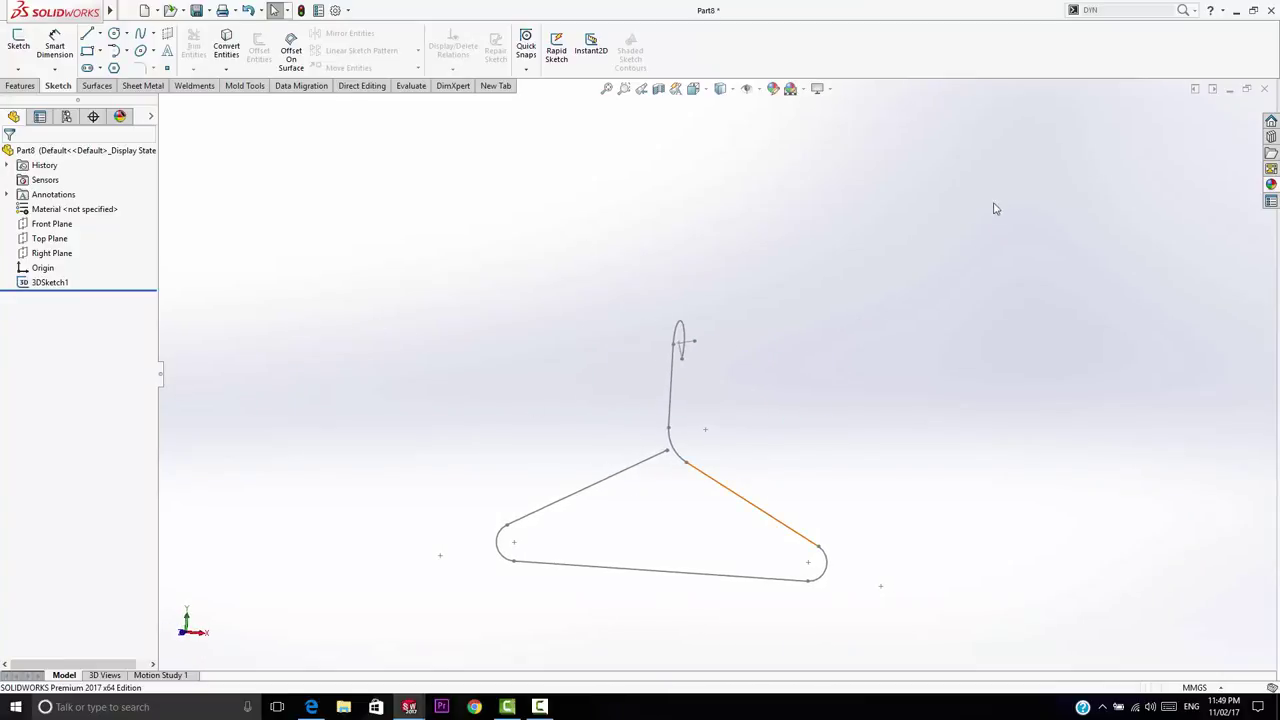
{"action": "left_click", "coordinate": [1230, 91]}
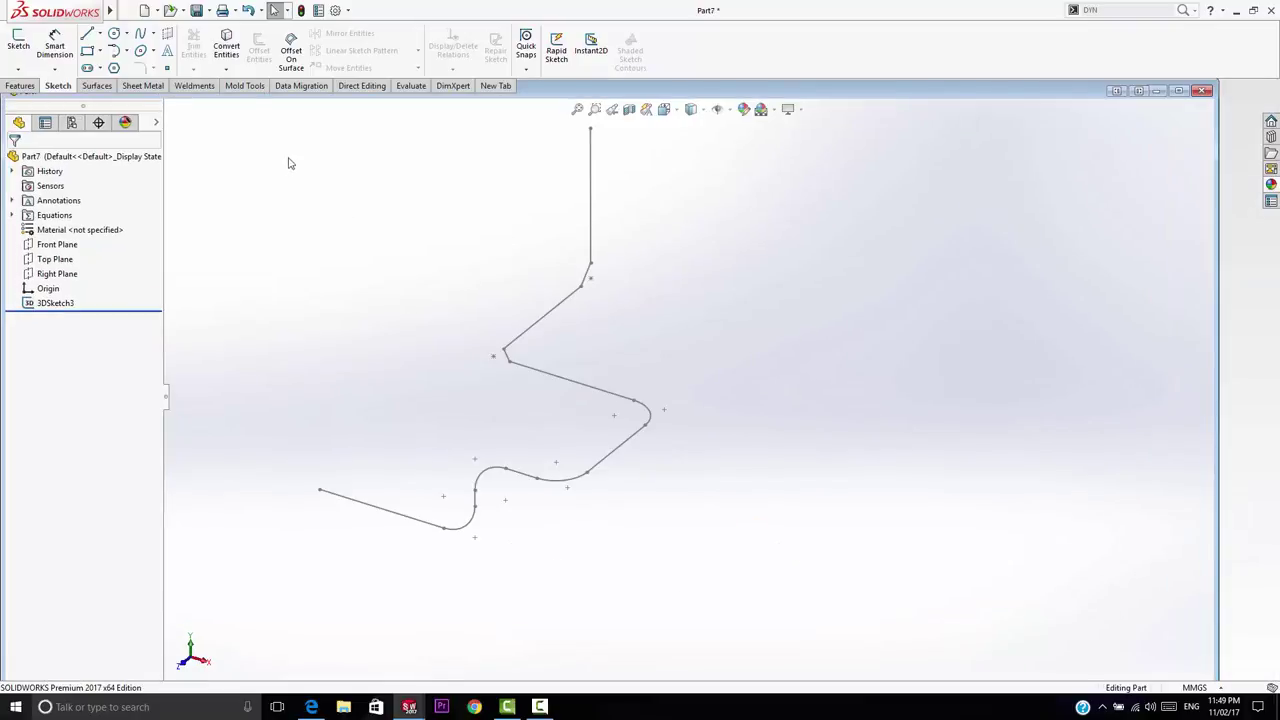
Create a new part and start a 3D sketch.
{"action": "left_click", "coordinate": [144, 10]}
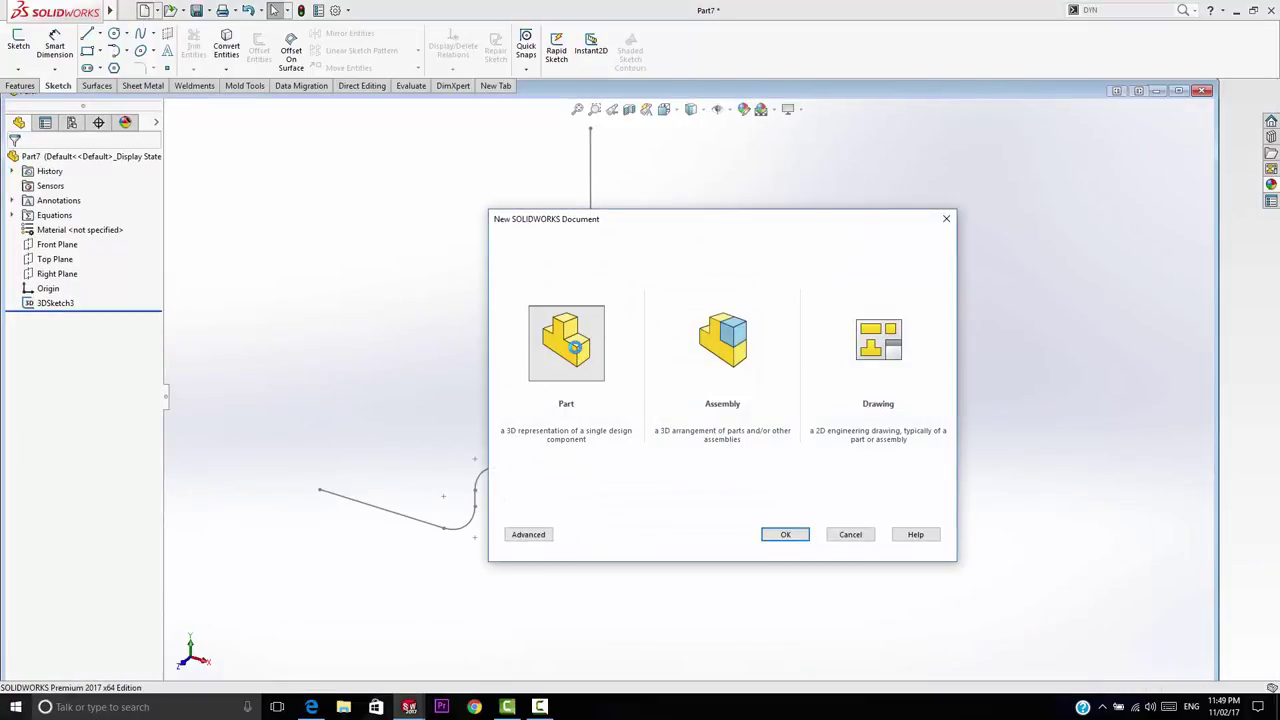
{"action": "double_click", "coordinate": [575, 347]}
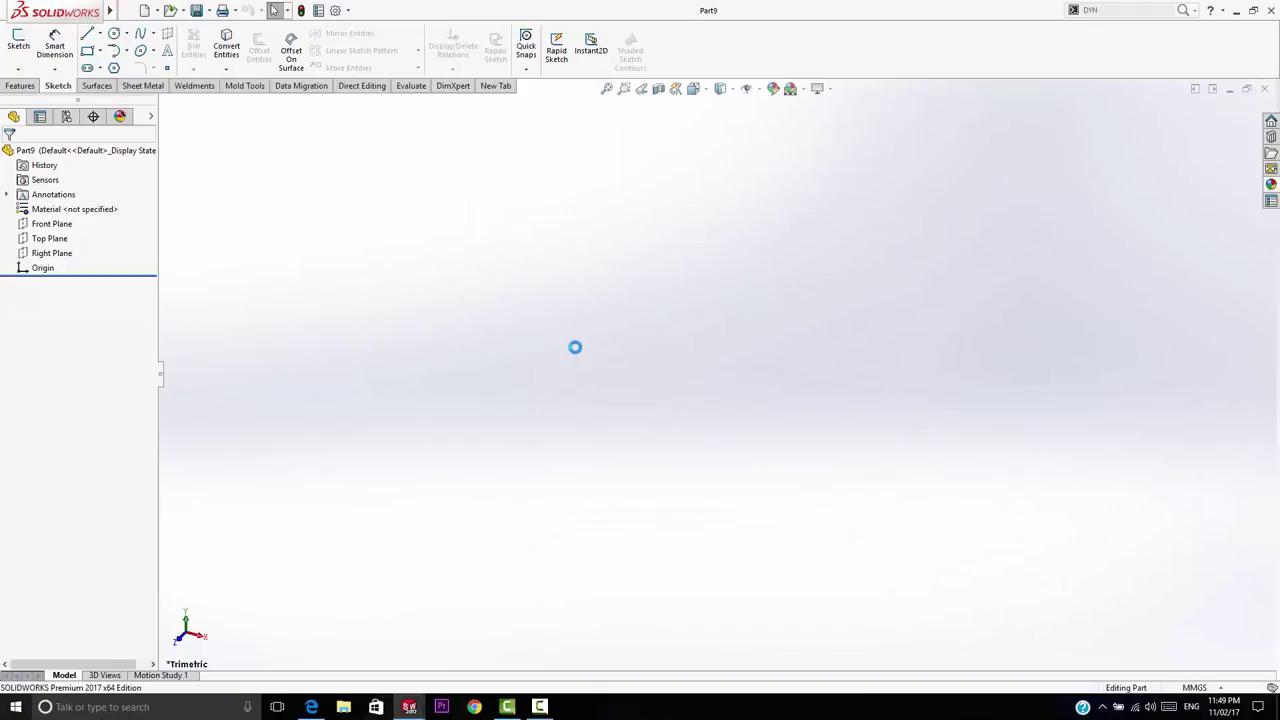
{"action": "left_click", "coordinate": [18, 69]}
{"action": "left_click", "coordinate": [40, 101]}
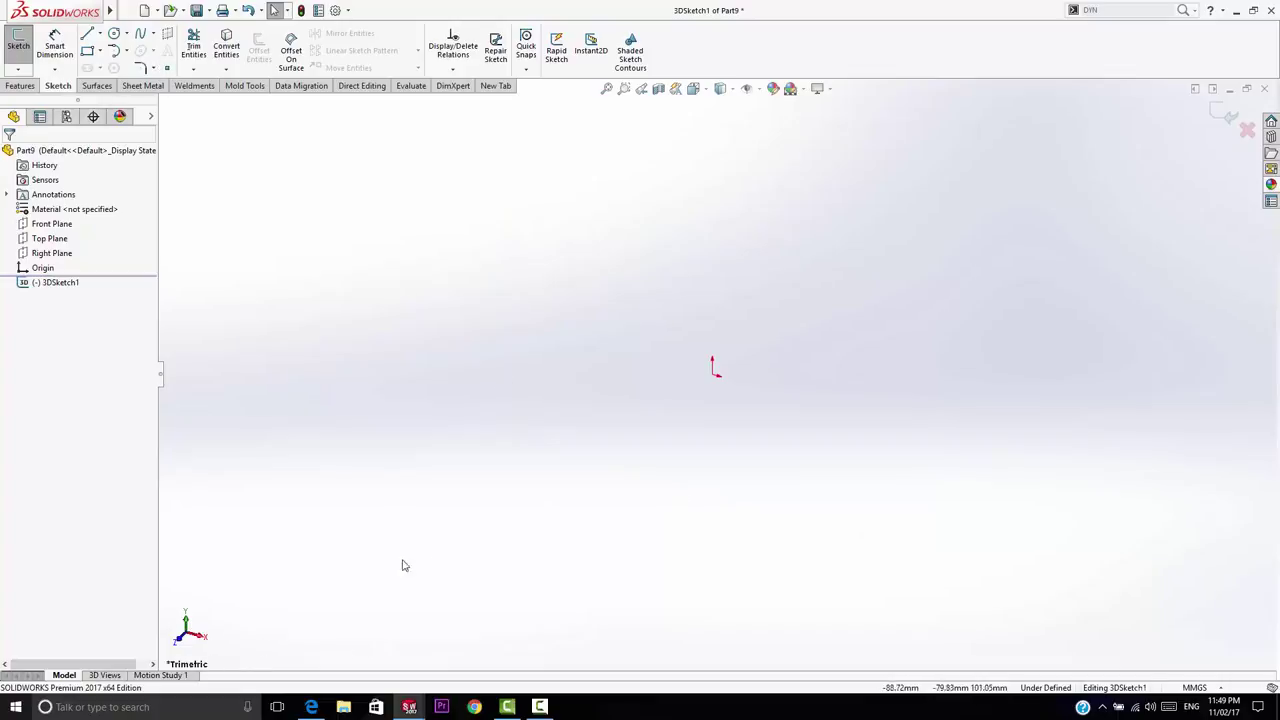
Draw a closed five-line house outline starting and ending at the origin.
{"action": "left_click", "coordinate": [87, 35]}
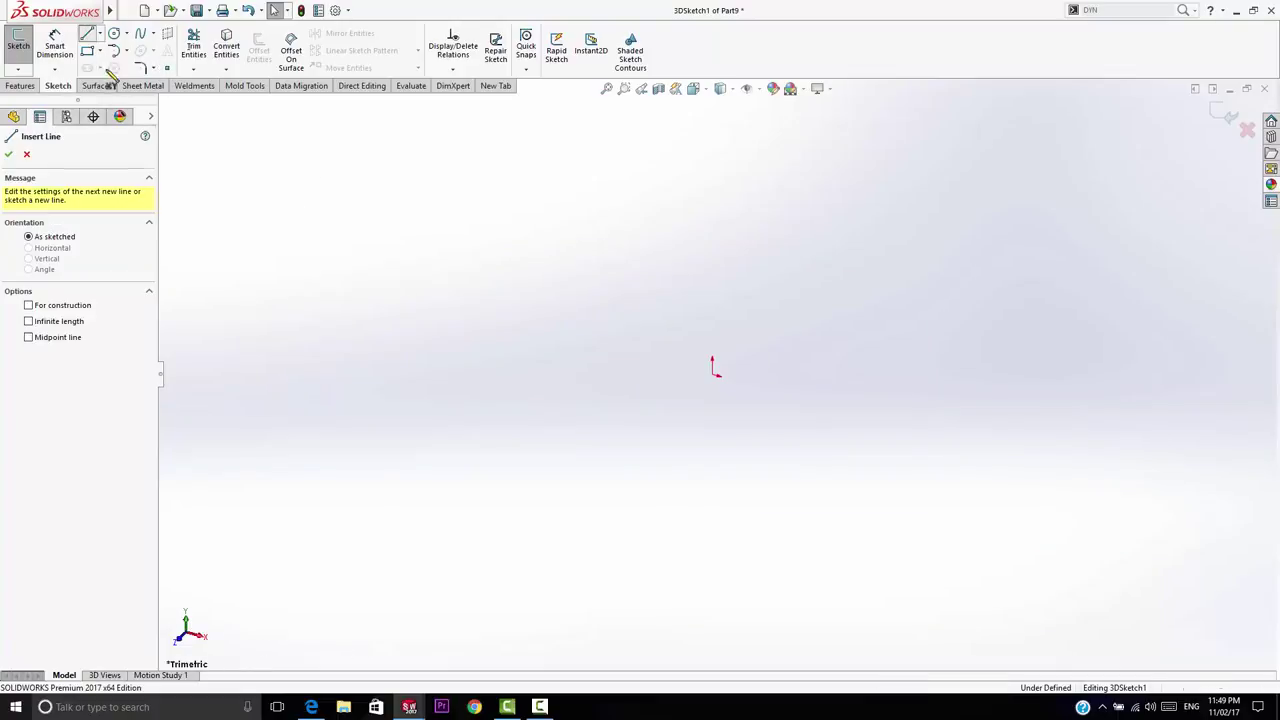
{"action": "left_click", "coordinate": [710, 376]}
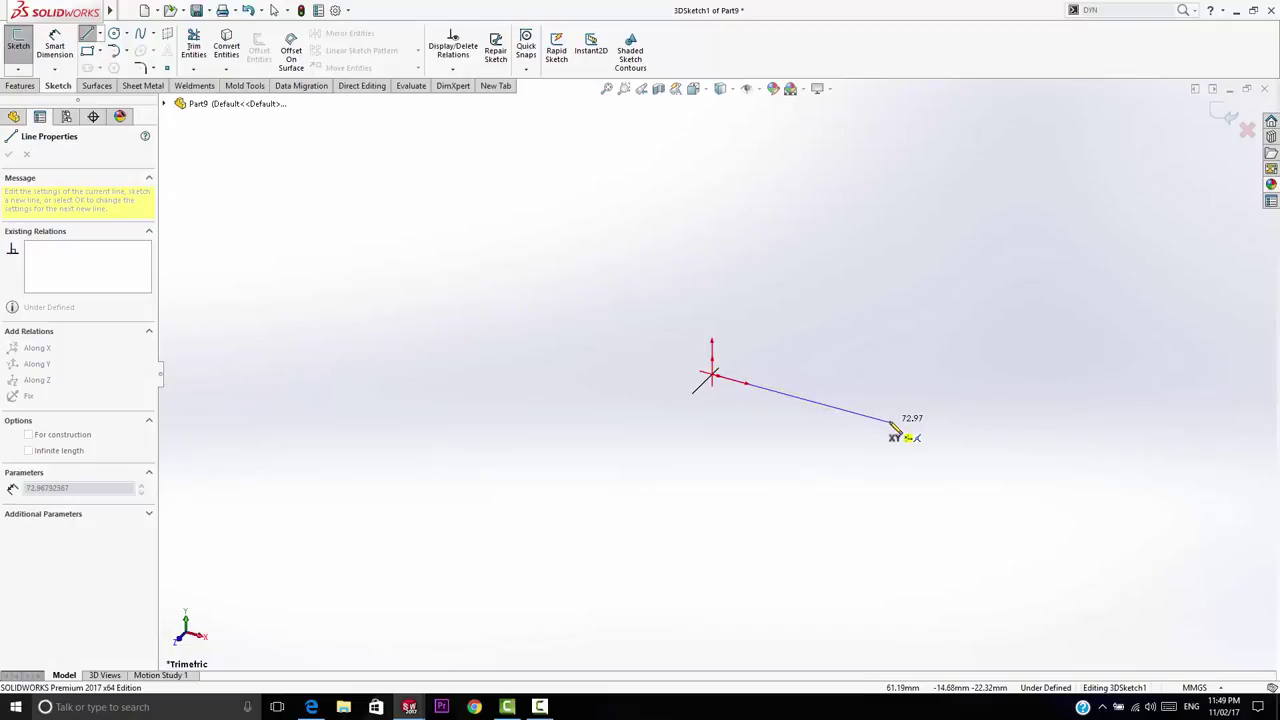
{"action": "left_click", "coordinate": [889, 421]}
{"action": "left_click", "coordinate": [889, 283]}
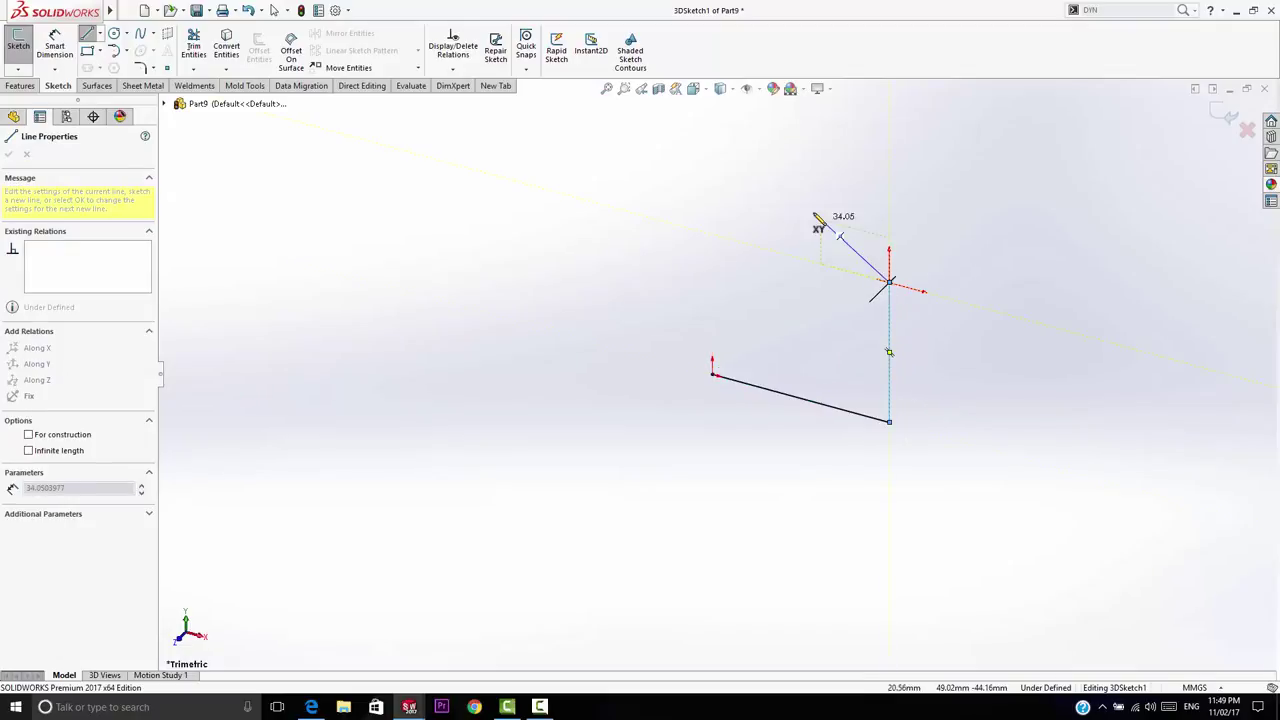
{"action": "left_click", "coordinate": [792, 166]}
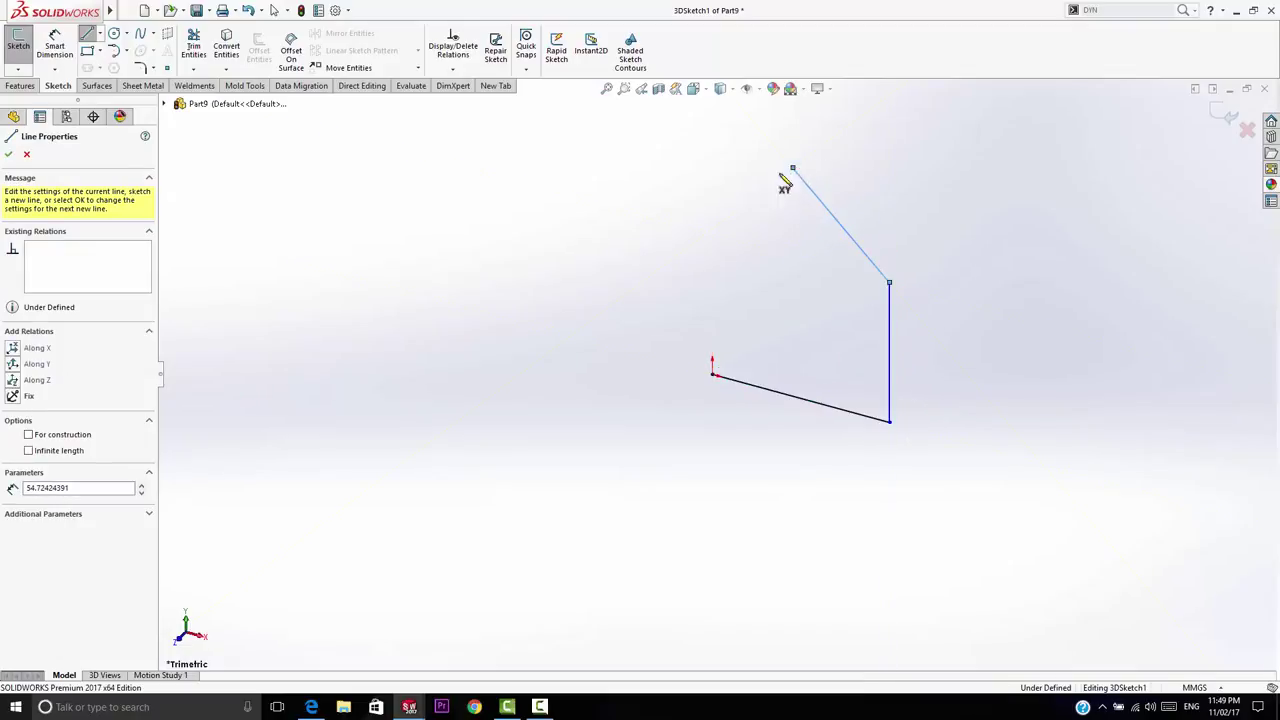
{"action": "left_click", "coordinate": [713, 227]}
{"action": "left_click", "coordinate": [712, 376]}
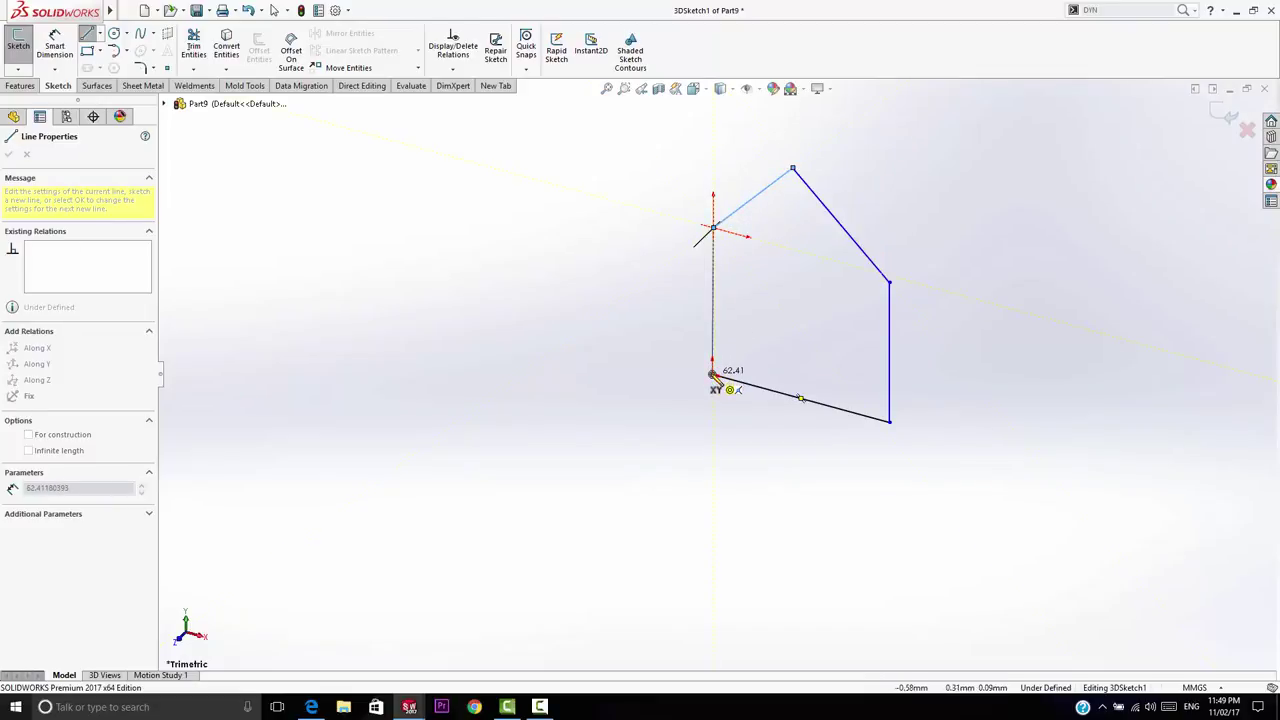
{"action": "right_click", "coordinate": [664, 335]}
{"action": "left_click", "coordinate": [686, 336]}
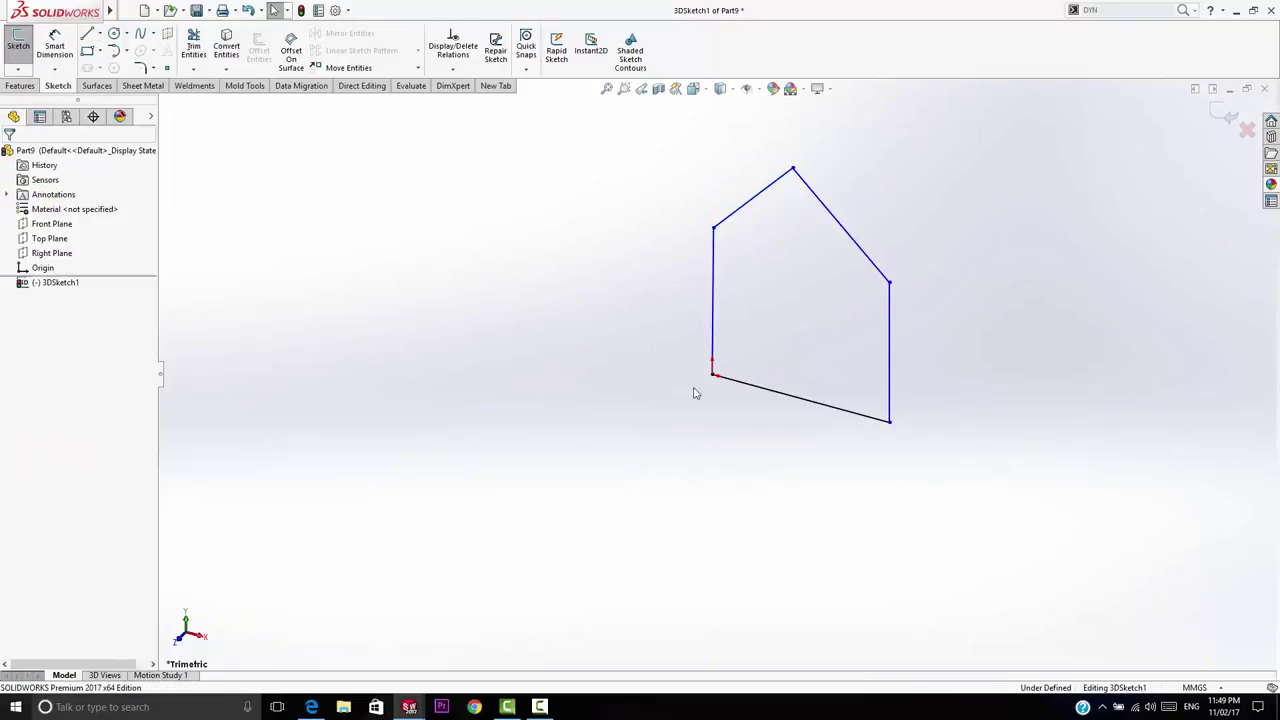
Make the left wall run along Y and the two roof lines equal length.
{"action": "left_click", "coordinate": [714, 268]}
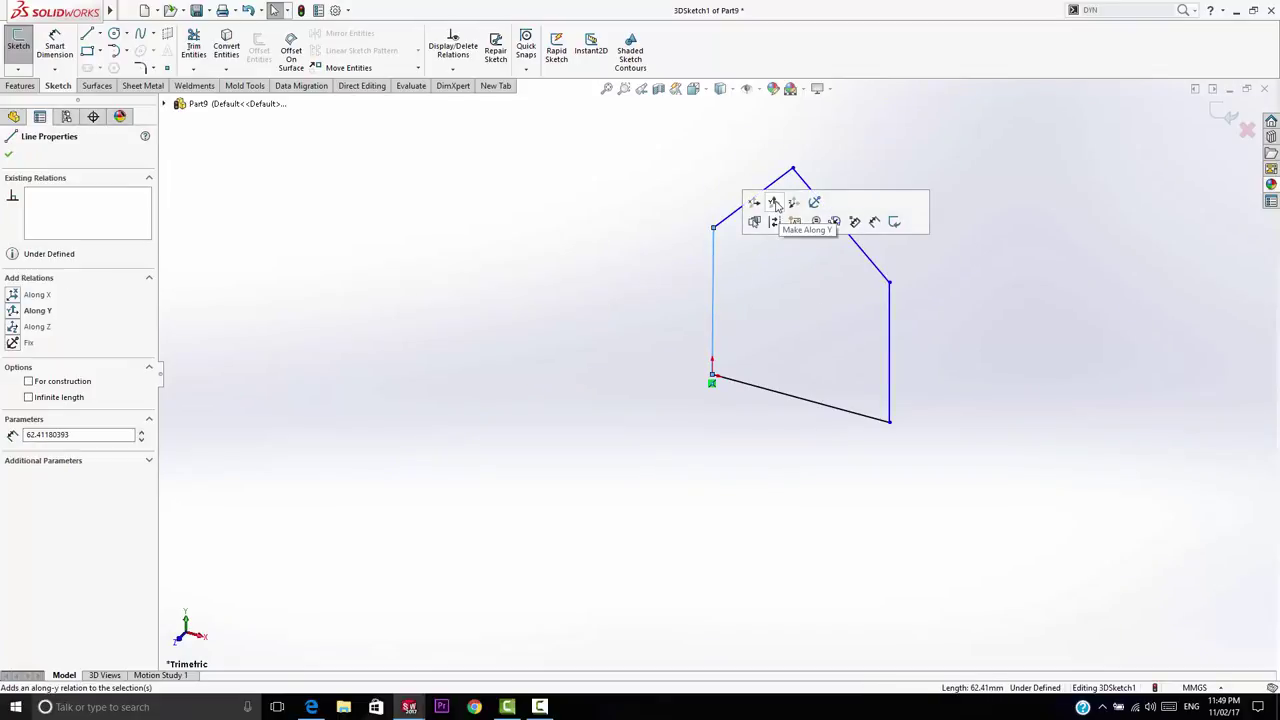
{"action": "left_click", "coordinate": [776, 206]}
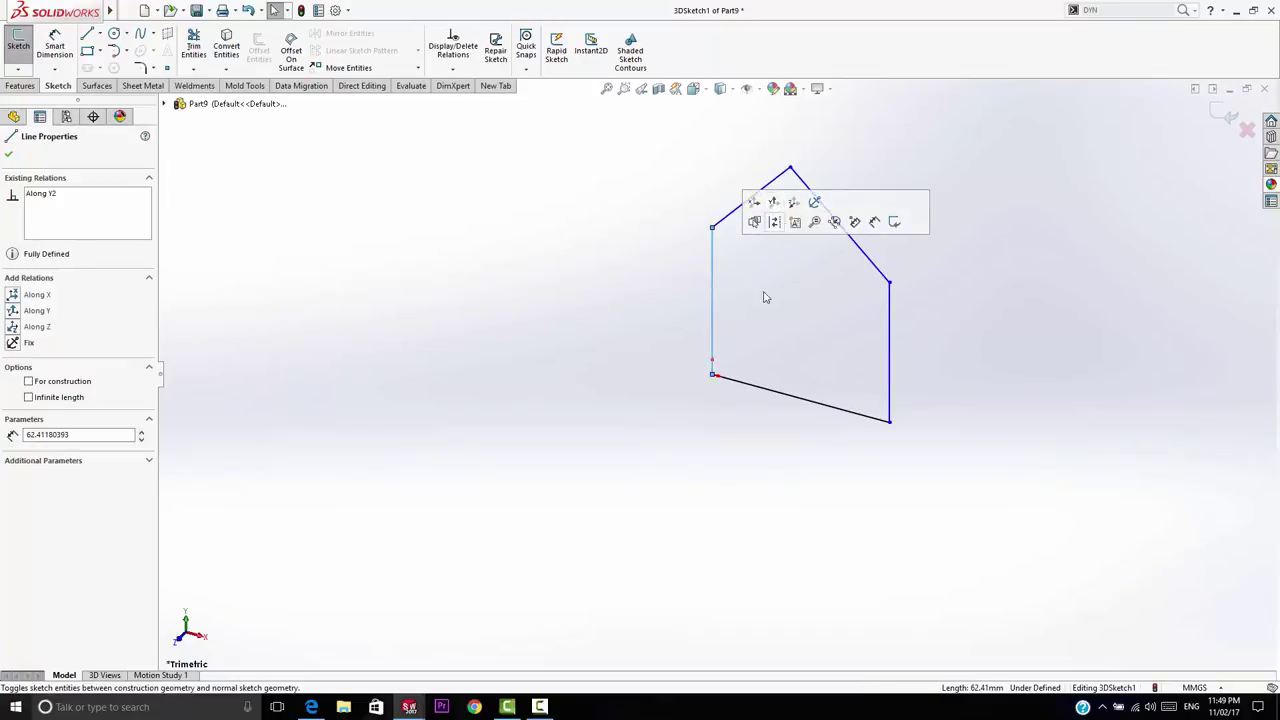
{"action": "left_click", "coordinate": [928, 268]}
{"action": "left_click_drag", "start_coordinate": [830, 148], "coordinate": [750, 198]}
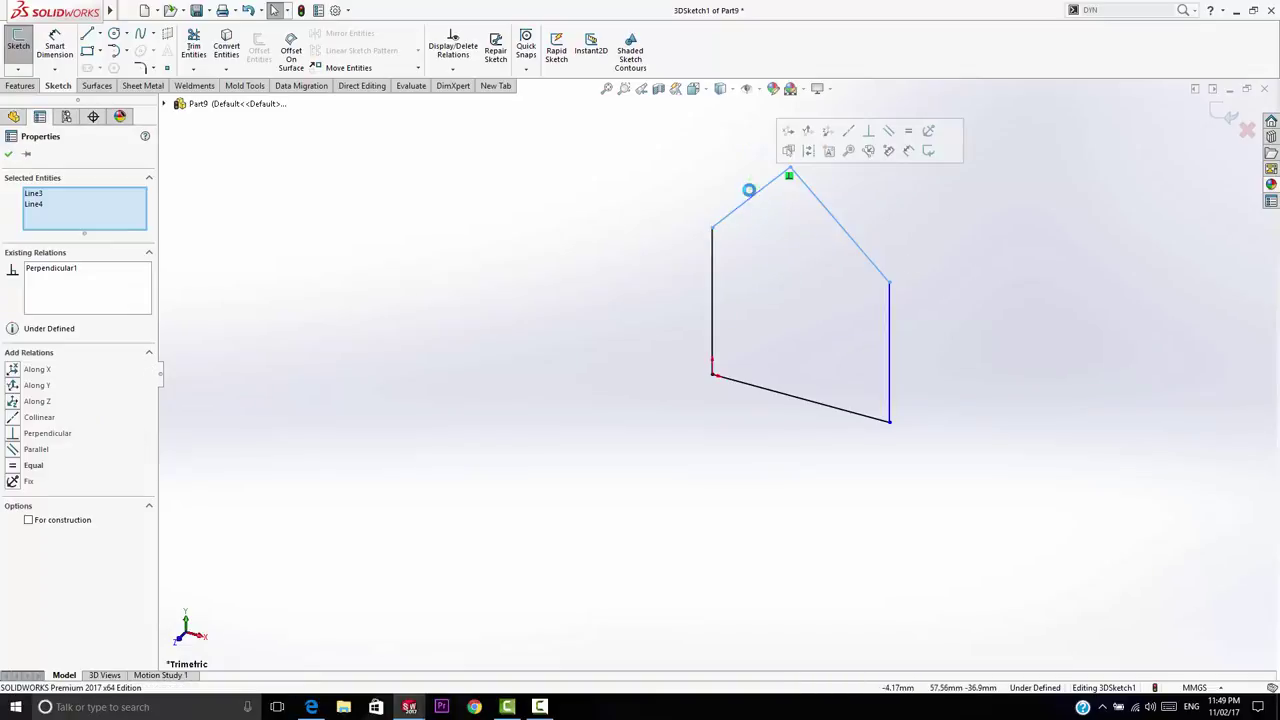
{"action": "left_click", "coordinate": [909, 131]}
{"action": "left_click", "coordinate": [822, 193]}
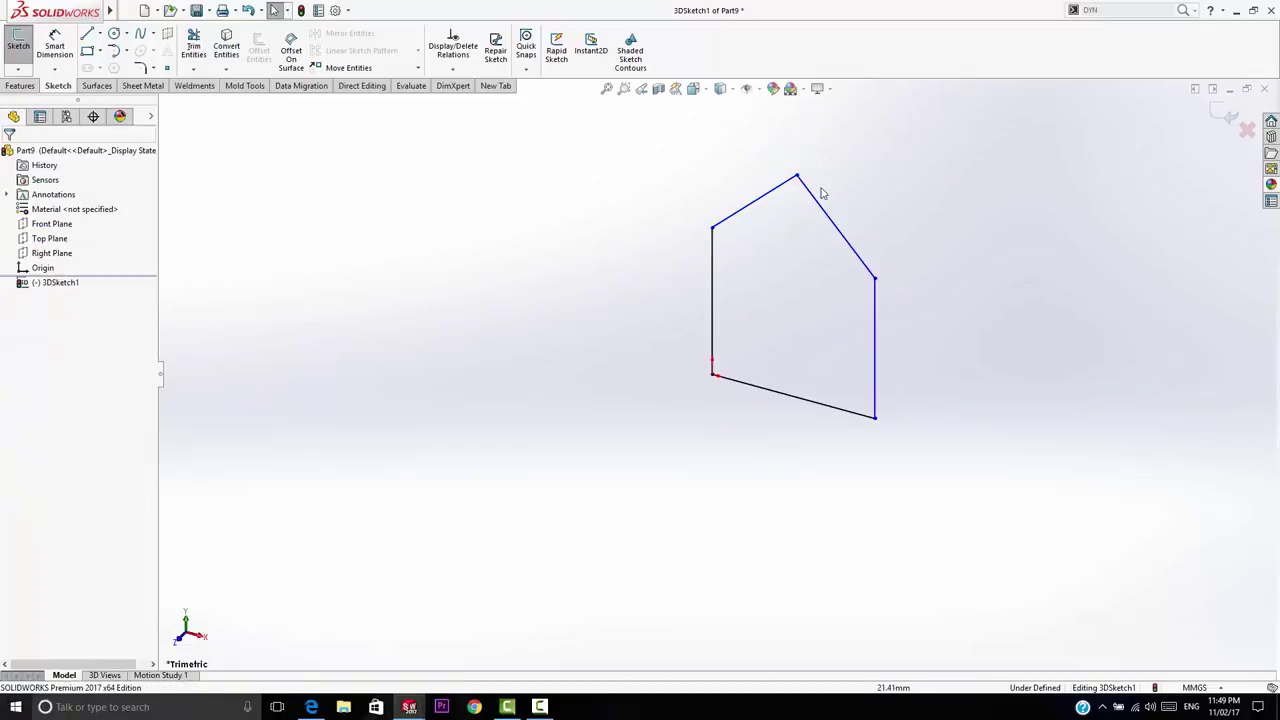
{"action": "mouse_move", "coordinate": [798, 176]}
{"action": "left_mouse_down"}
{"action": "mouse_move", "coordinate": [856, 128]}
{"action": "mouse_move", "coordinate": [799, 205]}
{"action": "mouse_move", "coordinate": [862, 168]}
{"action": "mouse_move", "coordinate": [794, 156]}
{"action": "mouse_move", "coordinate": [846, 206]}
{"action": "mouse_move", "coordinate": [771, 156]}
{"action": "mouse_move", "coordinate": [811, 175]}
{"action": "left_mouse_up"}
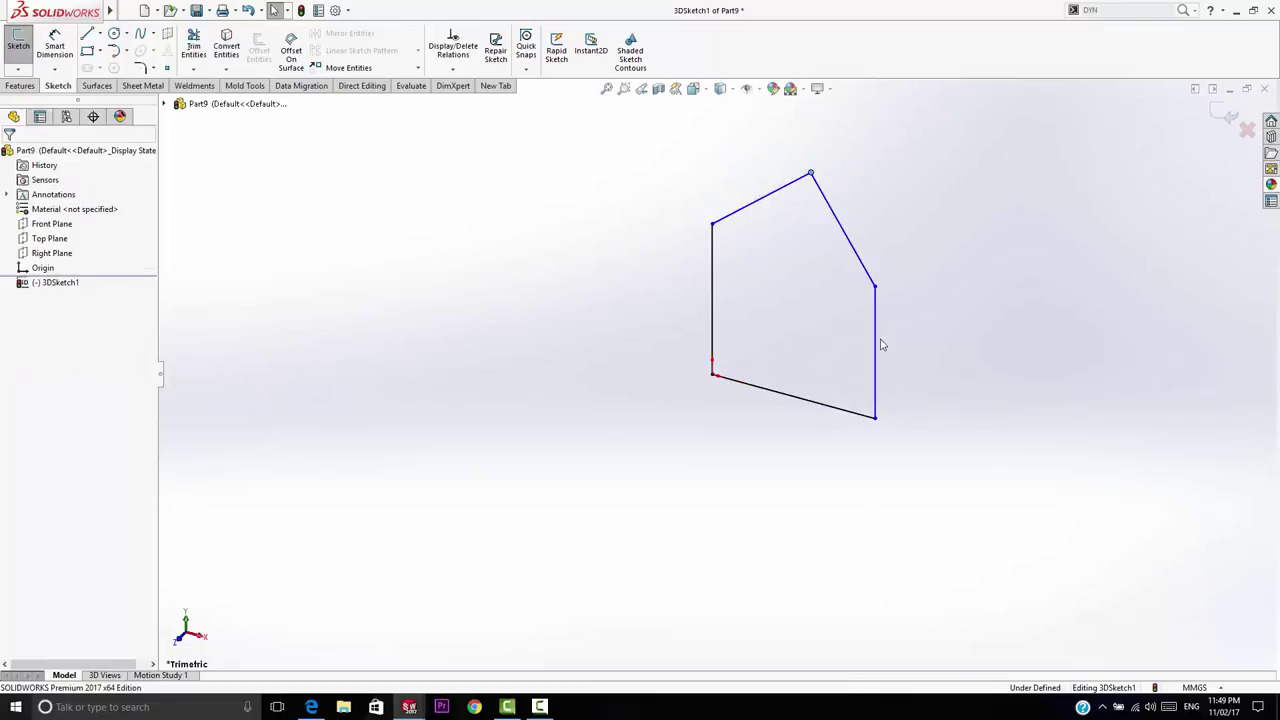
Relate the paired walls and roof lines, then drag the peak and right corners to reshape the outline.
{"action": "left_click_drag", "start_coordinate": [914, 322], "coordinate": [629, 344]}
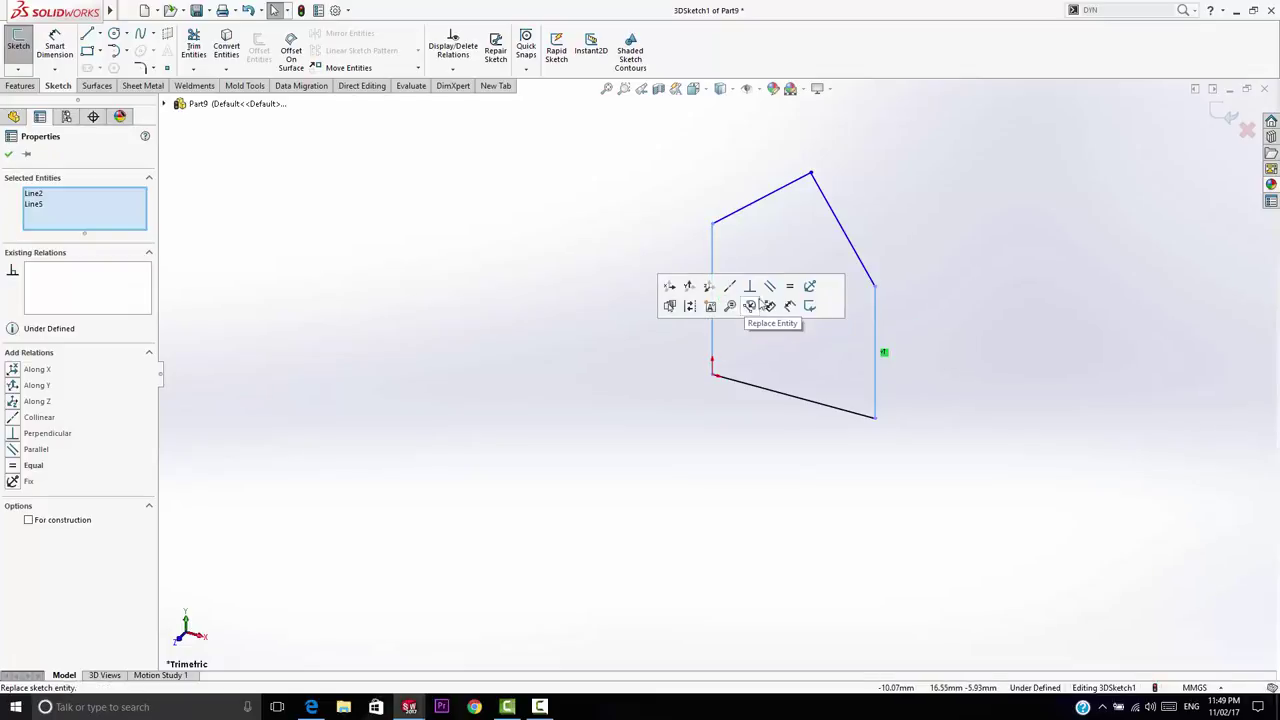
{"action": "left_click", "coordinate": [797, 288]}
{"action": "left_click", "coordinate": [784, 176]}
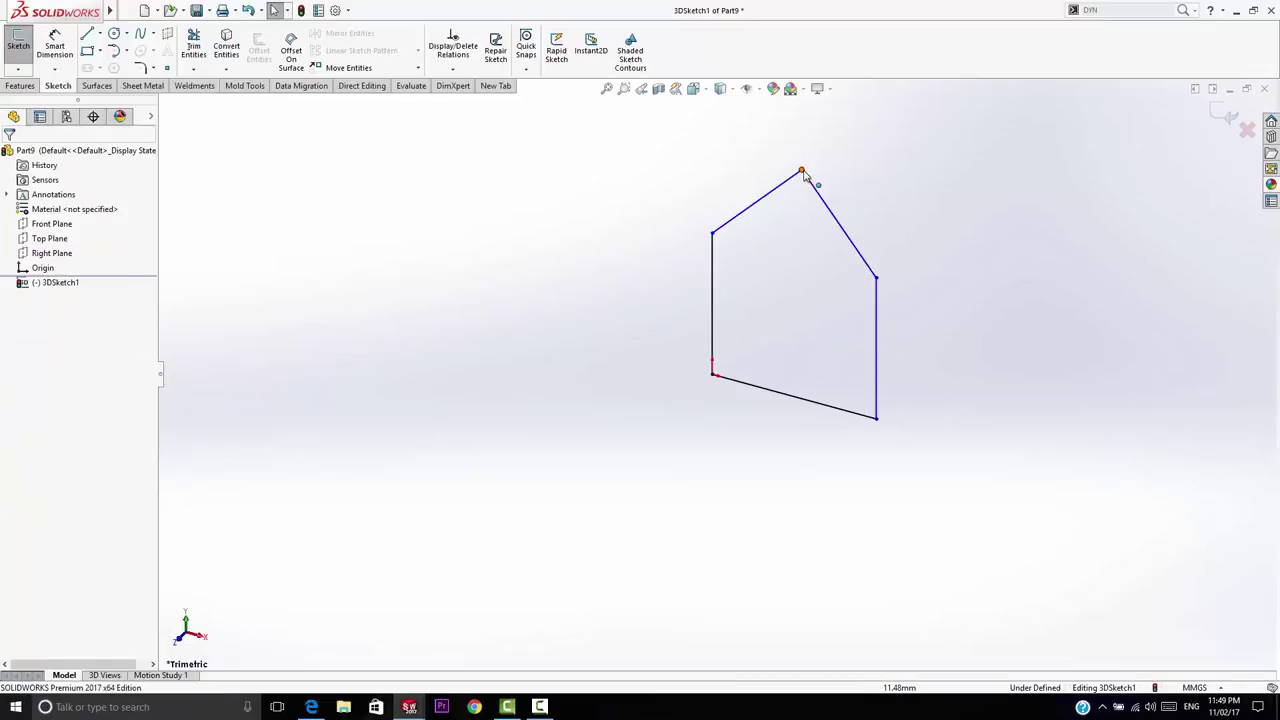
{"action": "mouse_move", "coordinate": [801, 172]}
{"action": "left_mouse_down"}
{"action": "mouse_move", "coordinate": [691, 166]}
{"action": "mouse_move", "coordinate": [846, 191]}
{"action": "mouse_move", "coordinate": [884, 115]}
{"action": "mouse_move", "coordinate": [865, 150]}
{"action": "mouse_move", "coordinate": [860, 130]}
{"action": "left_mouse_up"}
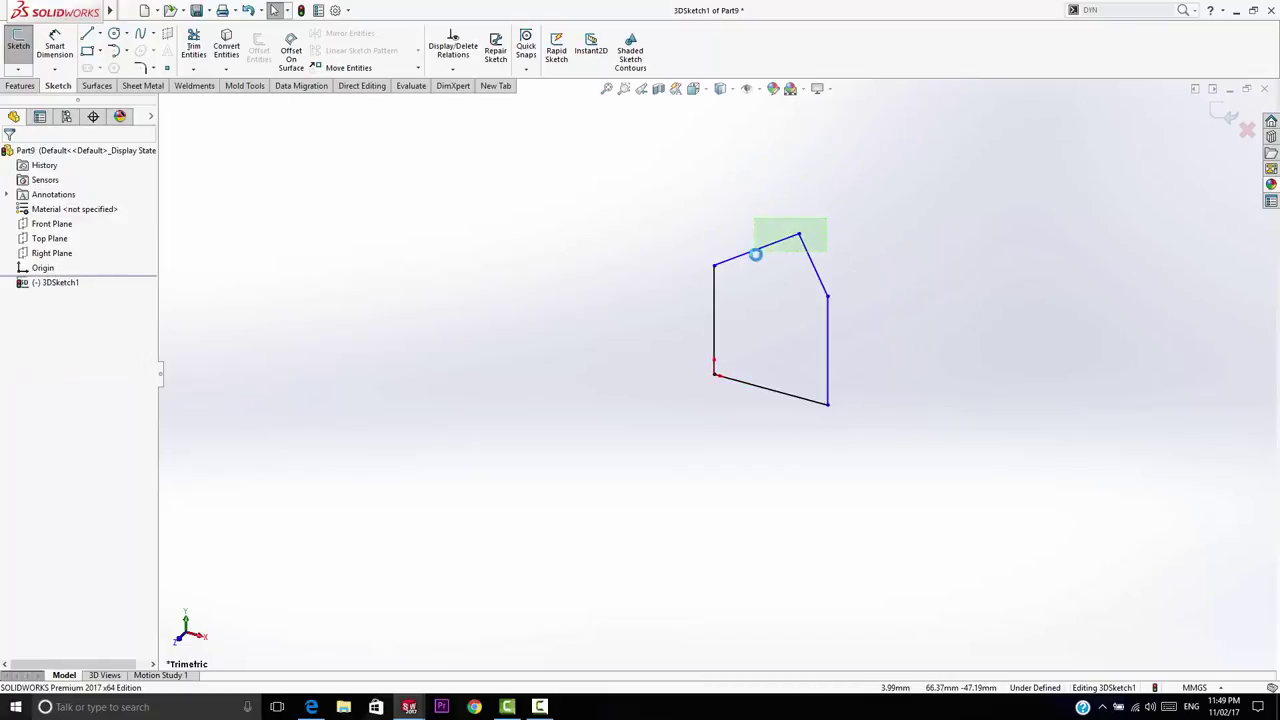
{"action": "left_click_drag", "start_coordinate": [755, 255], "coordinate": [755, 255]}
{"action": "left_click", "coordinate": [926, 203]}
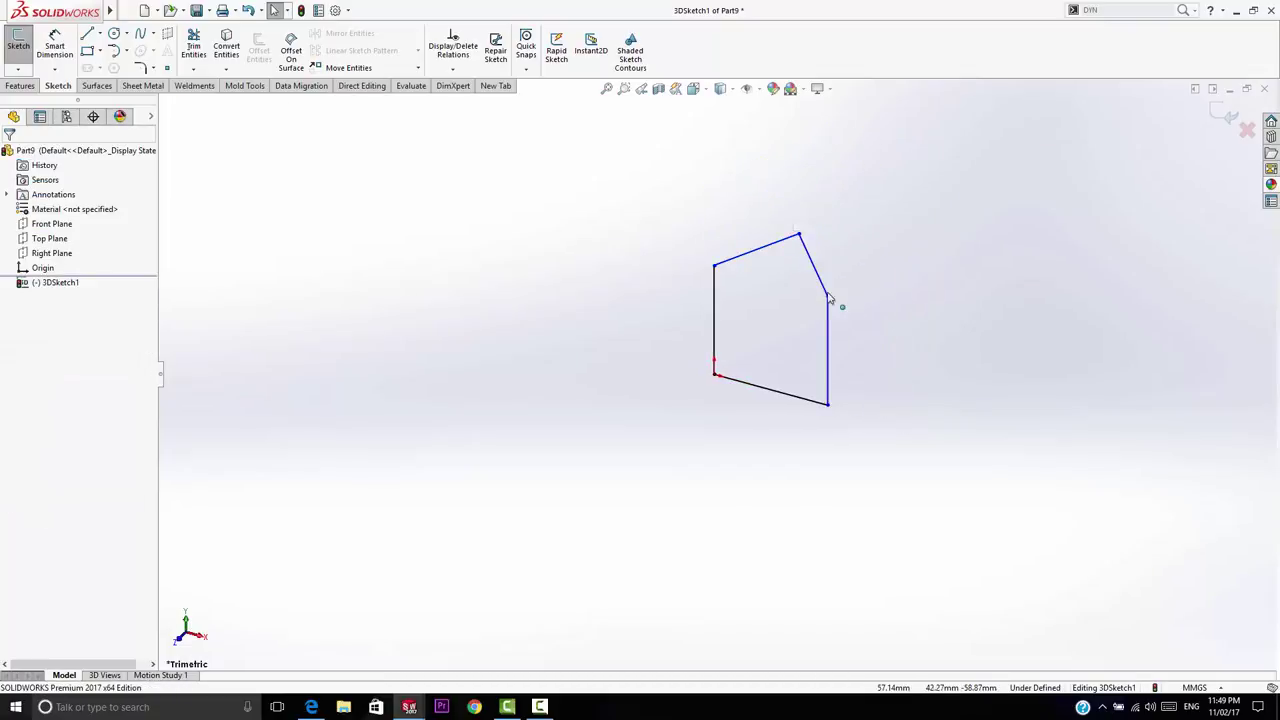
{"action": "mouse_move", "coordinate": [827, 296]}
{"action": "left_mouse_down"}
{"action": "mouse_move", "coordinate": [900, 251]}
{"action": "mouse_move", "coordinate": [823, 274]}
{"action": "mouse_move", "coordinate": [900, 280]}
{"action": "left_mouse_up"}
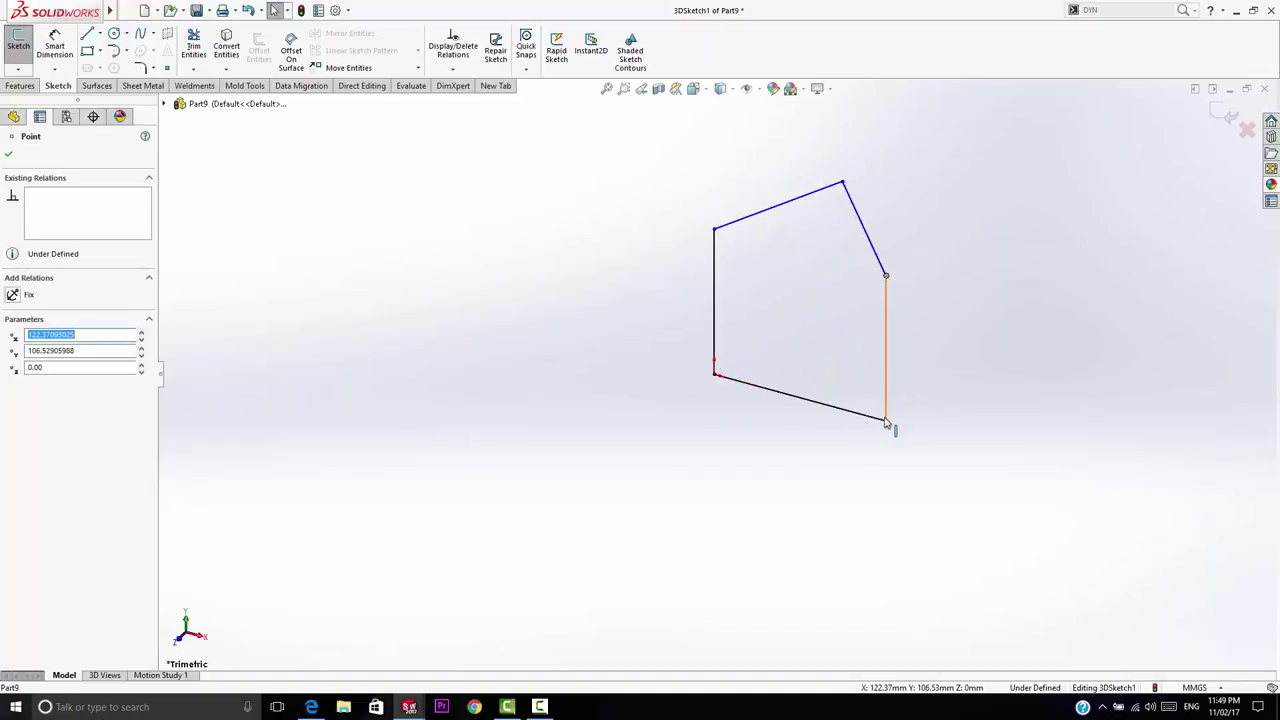
{"action": "left_click_drag", "start_coordinate": [934, 428], "coordinate": [909, 427]}
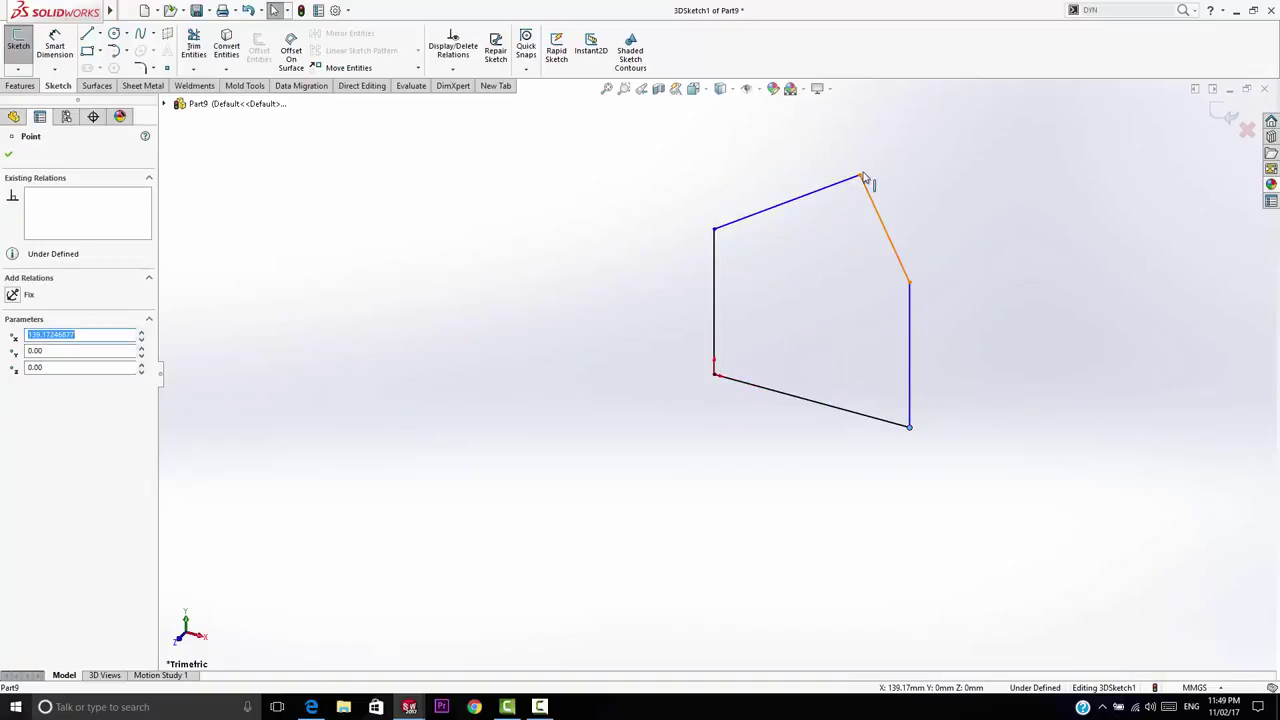
{"action": "mouse_move", "coordinate": [937, 286]}
{"action": "middle_mouse_down"}
{"action": "mouse_move", "coordinate": [826, 303]}
{"action": "mouse_move", "coordinate": [736, 389]}
{"action": "mouse_move", "coordinate": [997, 323]}
{"action": "mouse_move", "coordinate": [717, 286]}
{"action": "mouse_move", "coordinate": [851, 283]}
{"action": "mouse_move", "coordinate": [834, 269]}
{"action": "mouse_move", "coordinate": [623, 291]}
{"action": "mouse_move", "coordinate": [900, 289]}
{"action": "mouse_move", "coordinate": [917, 316]}
{"action": "mouse_move", "coordinate": [922, 306]}
{"action": "middle_mouse_up"}
Delete all five outline lines and switch to the Trimetric view.
{"action": "left_click_drag", "start_coordinate": [946, 143], "coordinate": [650, 446]}
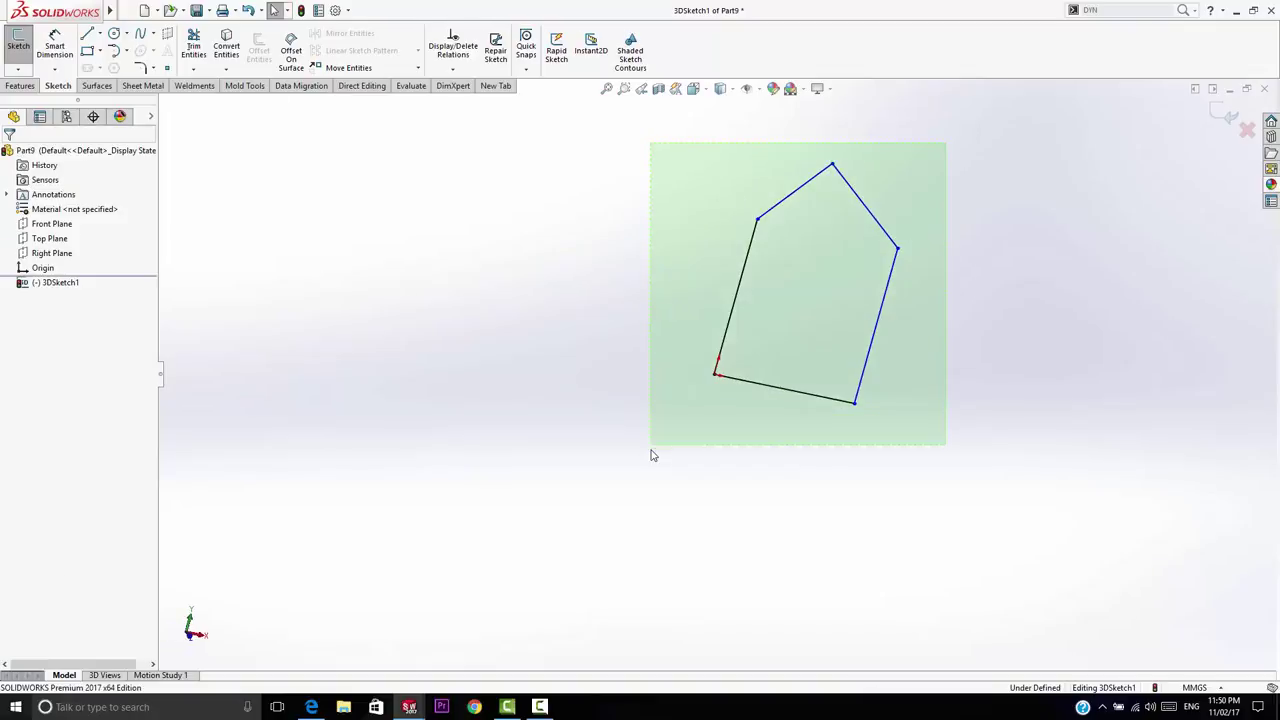
{"action": "key", "text": "Delete"}
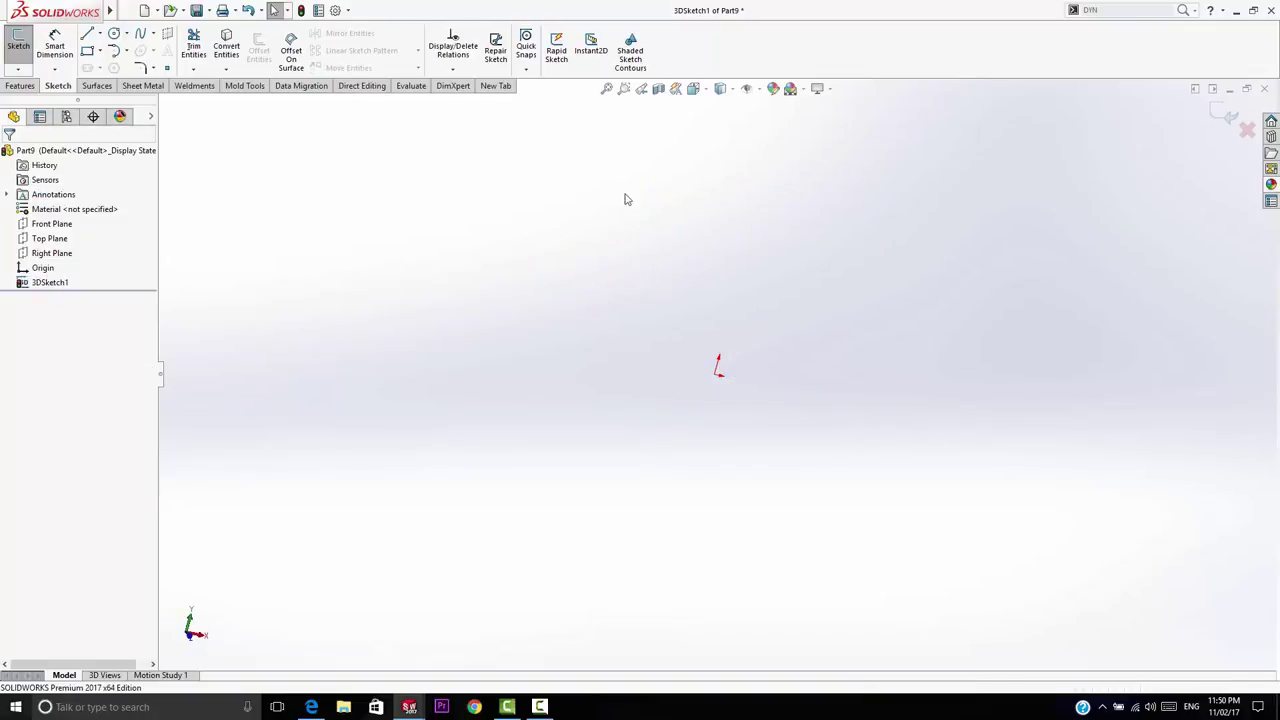
{"action": "left_click", "coordinate": [699, 89]}
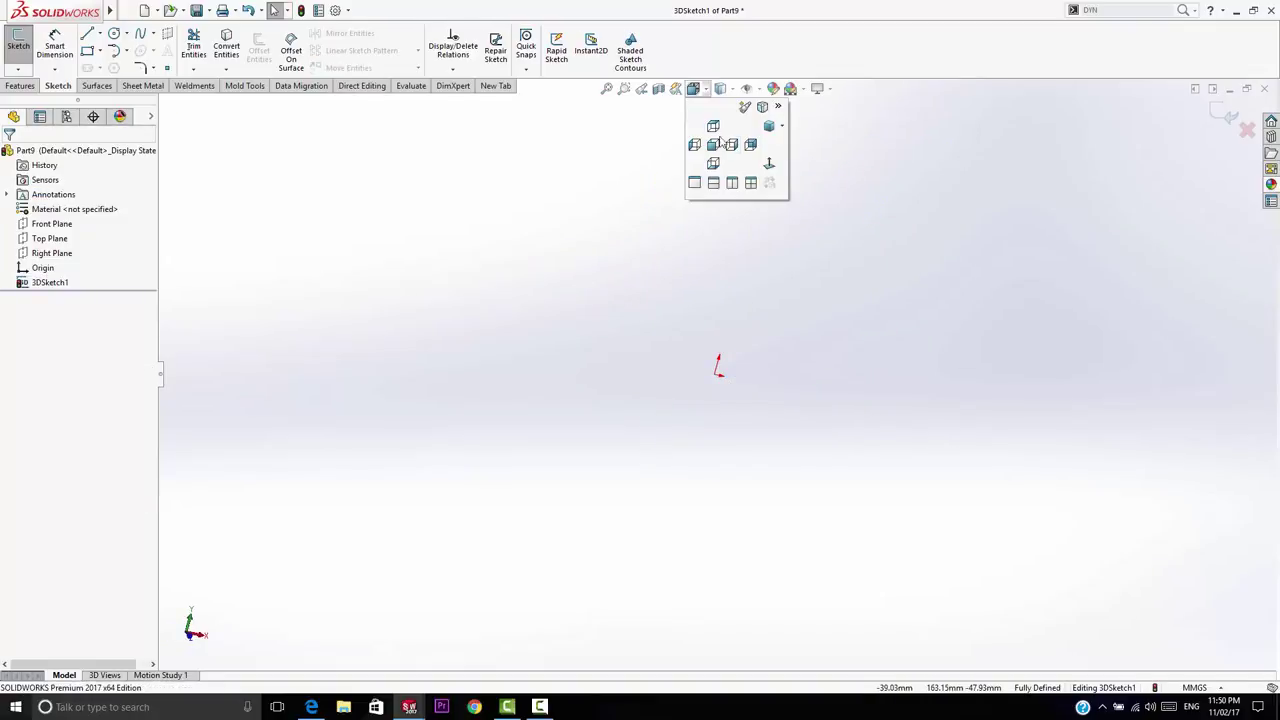
{"action": "left_click", "coordinate": [781, 127]}
{"action": "left_click", "coordinate": [800, 174]}
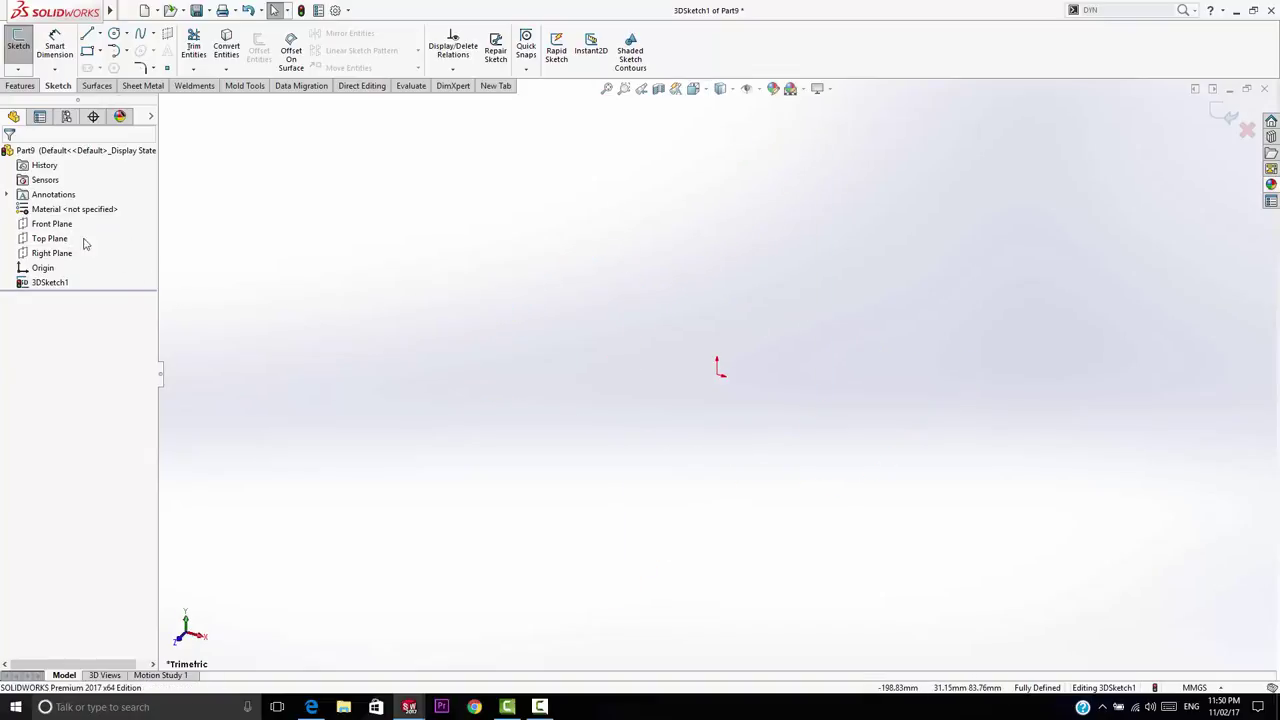
View the Front Plane face-on.
{"action": "left_click", "coordinate": [55, 224]}
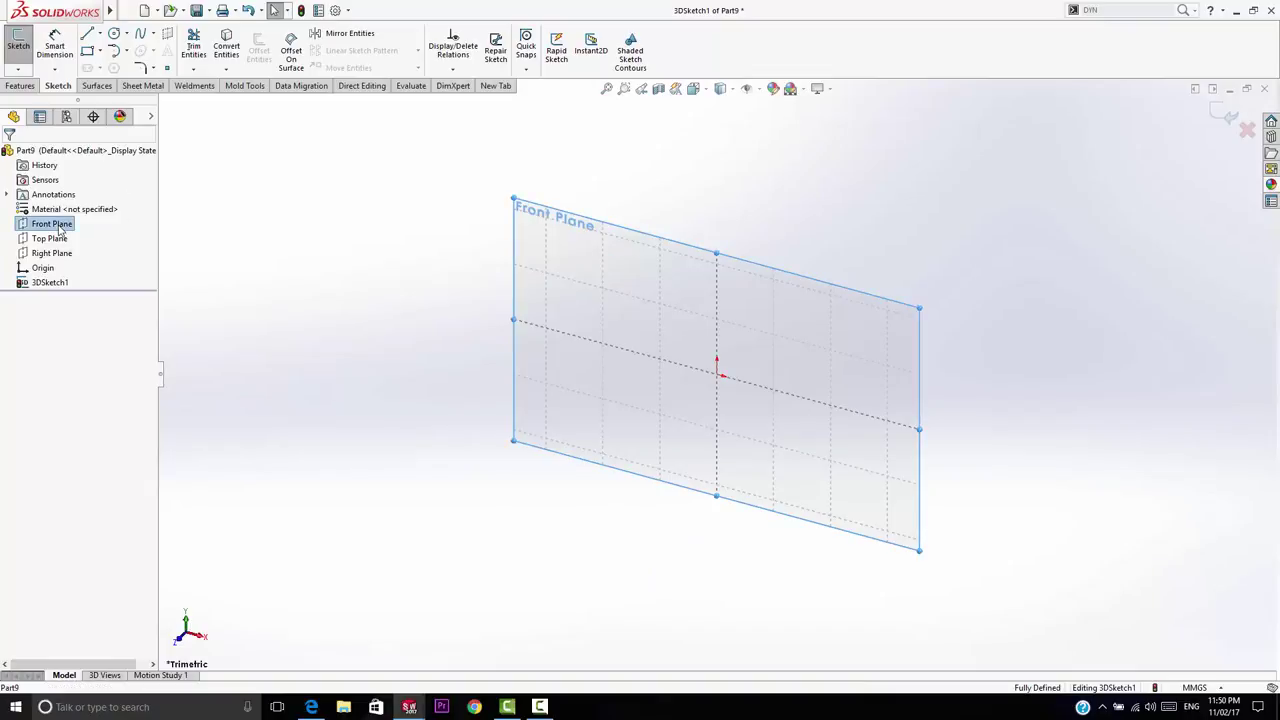
{"action": "left_click", "coordinate": [768, 164]}
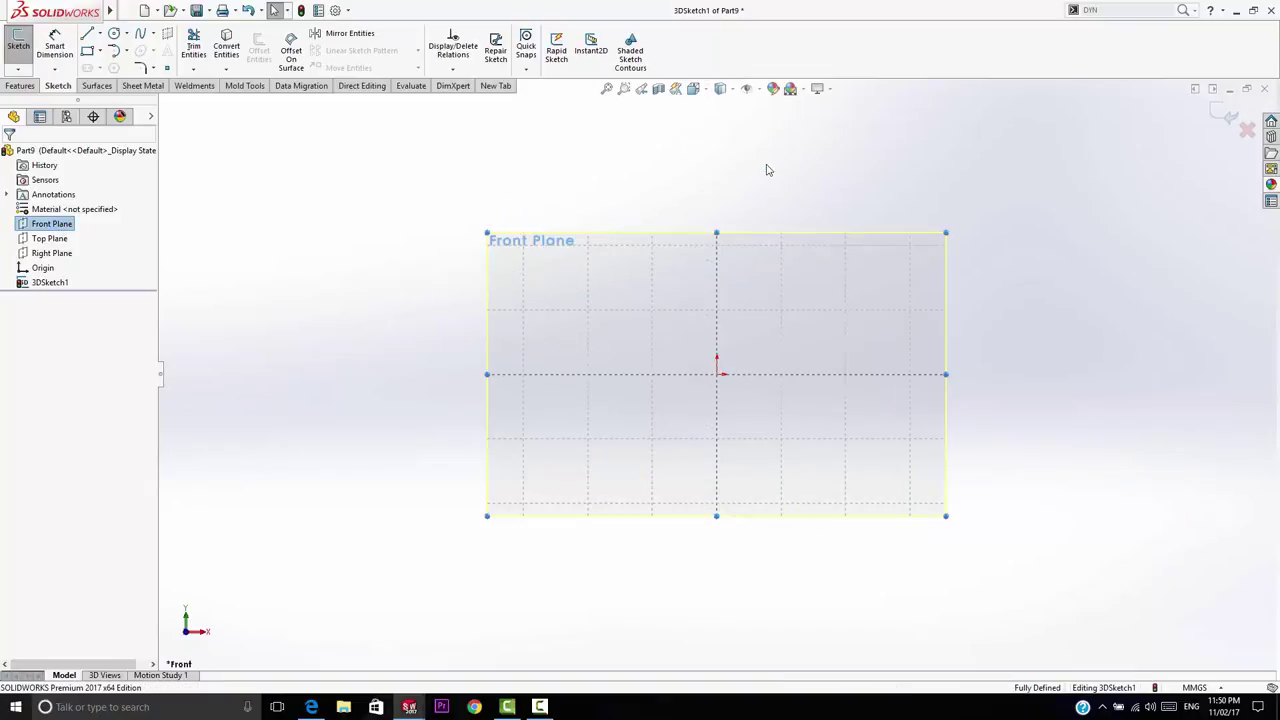
{"action": "left_click", "coordinate": [450, 362]}
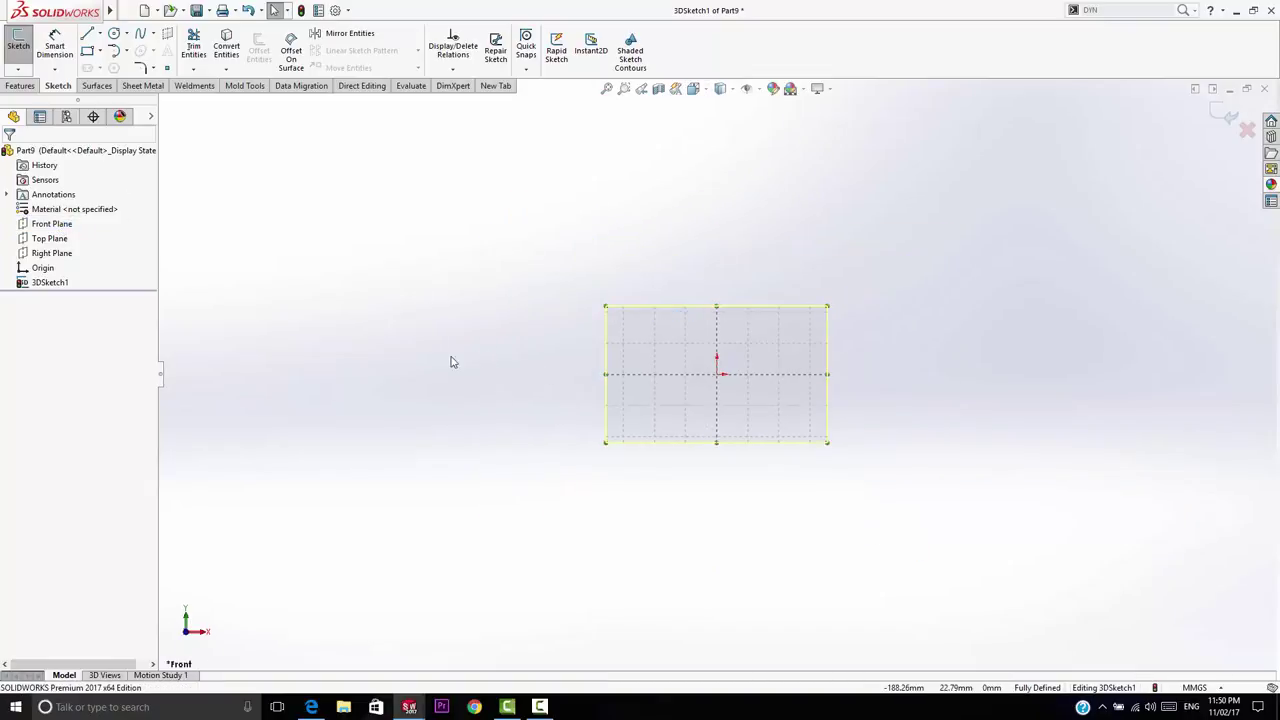
Draw the closed five-line house outline from the origin: floor, right wall, roof peak, left slope, back down.
{"action": "left_click", "coordinate": [88, 34]}
{"action": "left_click", "coordinate": [718, 376]}
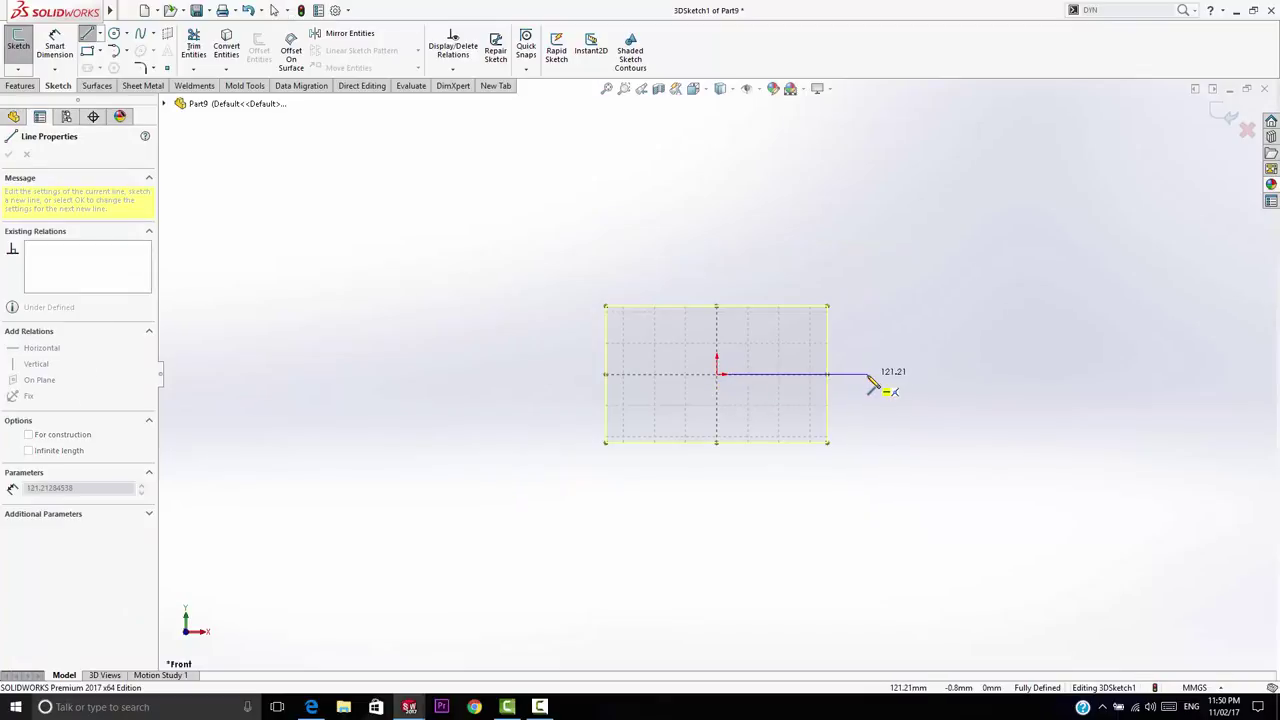
{"action": "left_click", "coordinate": [878, 374]}
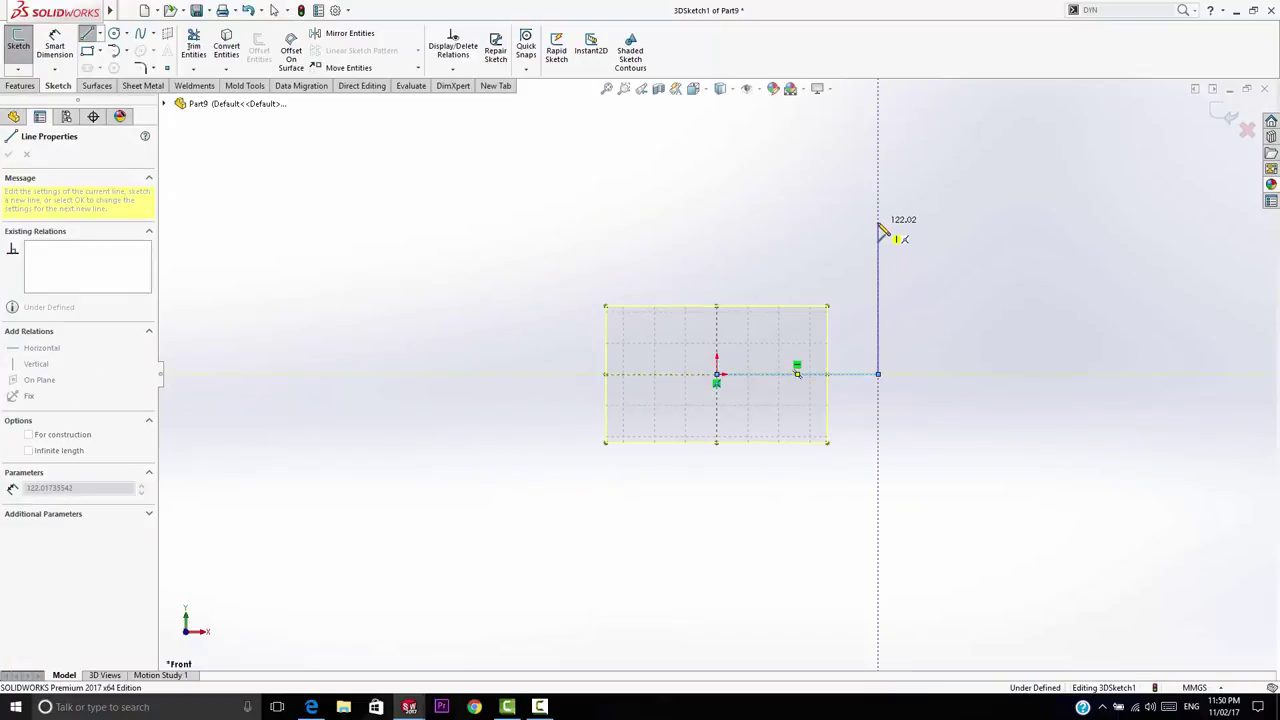
{"action": "left_click", "coordinate": [878, 221]}
{"action": "left_click", "coordinate": [786, 133]}
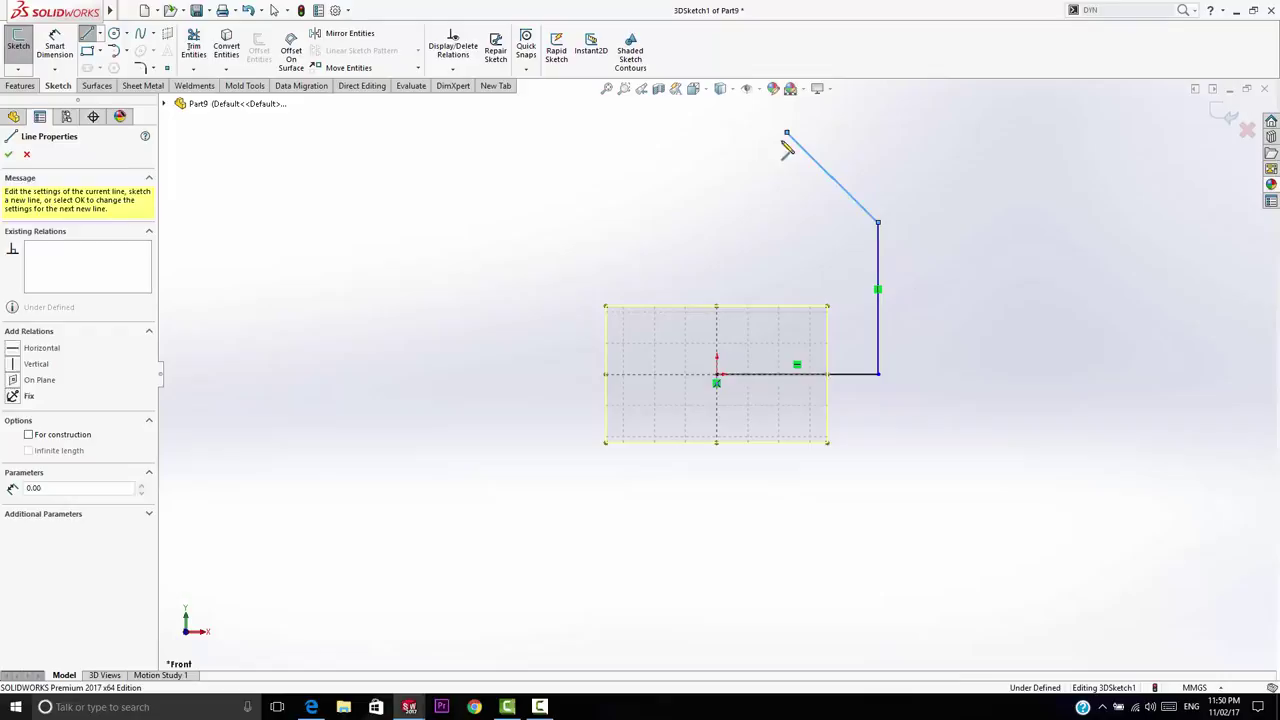
{"action": "left_click", "coordinate": [716, 205]}
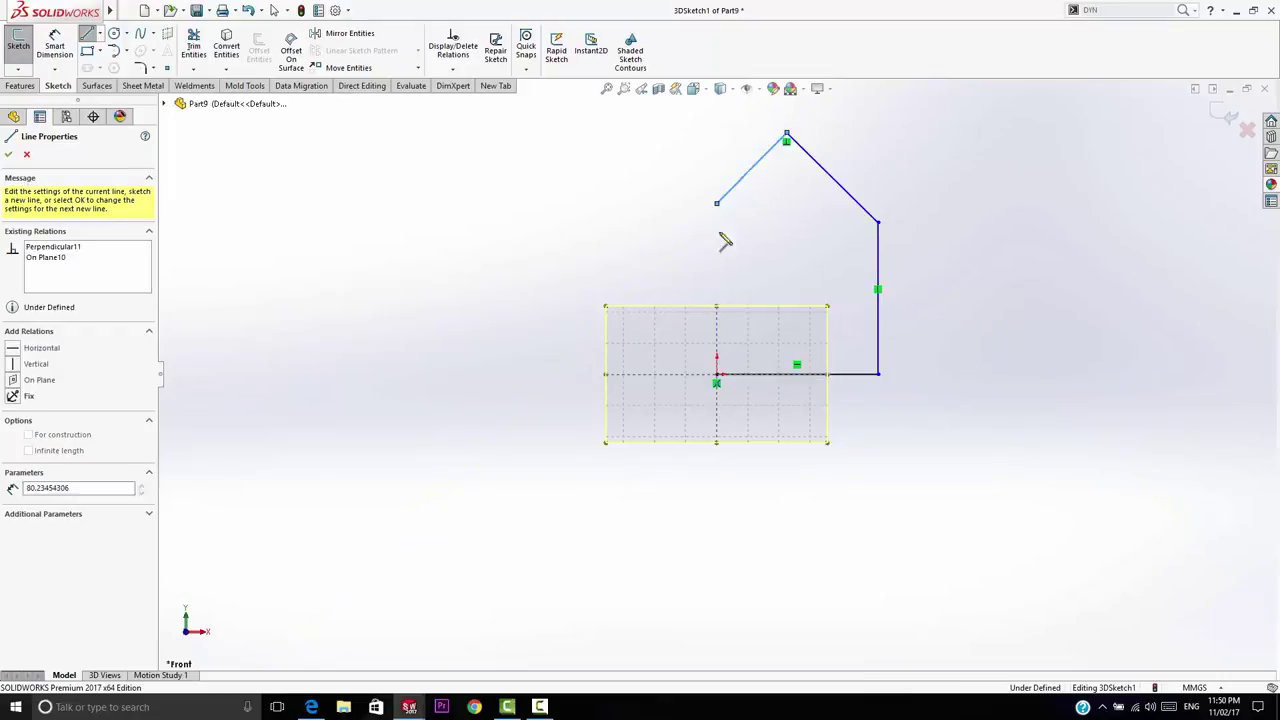
{"action": "left_click", "coordinate": [717, 375]}
{"action": "right_click", "coordinate": [920, 349]}
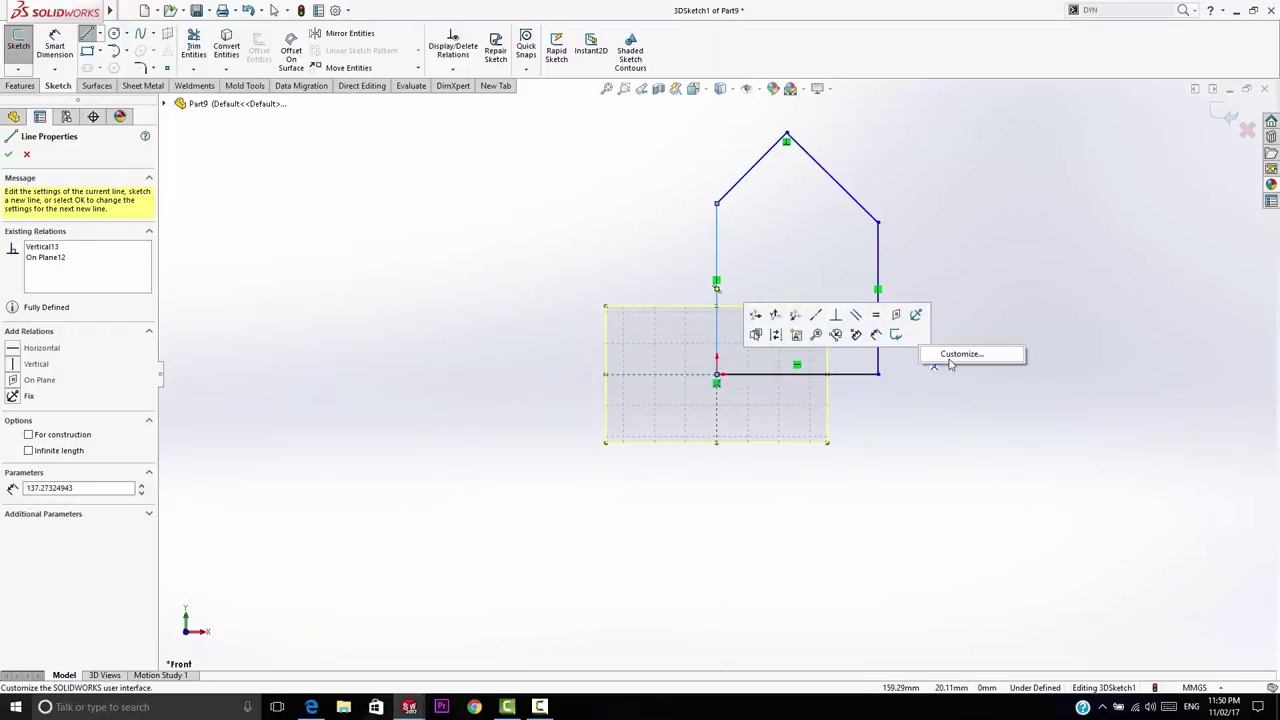
{"action": "right_click", "coordinate": [938, 270]}
{"action": "left_click", "coordinate": [958, 272]}
Add Equal relations to the two vertical walls and to the two roof slopes.
{"action": "left_click_drag", "start_coordinate": [923, 286], "coordinate": [640, 234]}
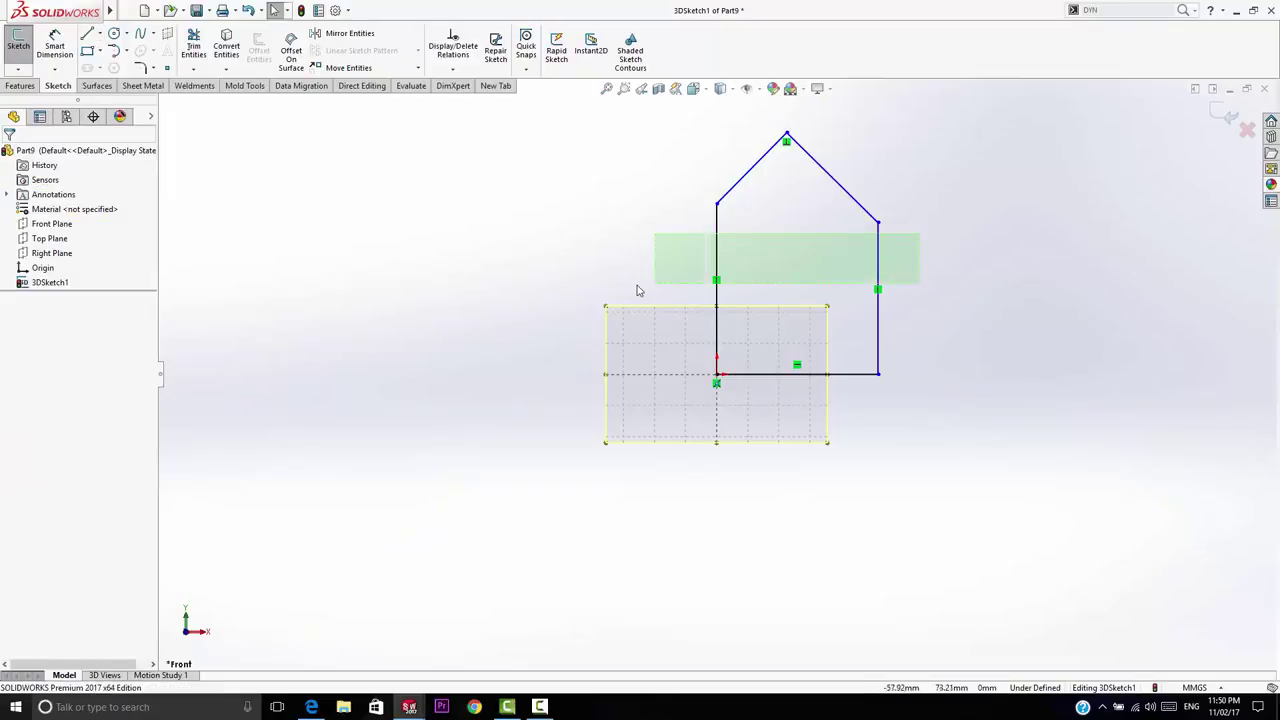
{"action": "left_click", "coordinate": [795, 225]}
{"action": "left_click", "coordinate": [934, 351]}
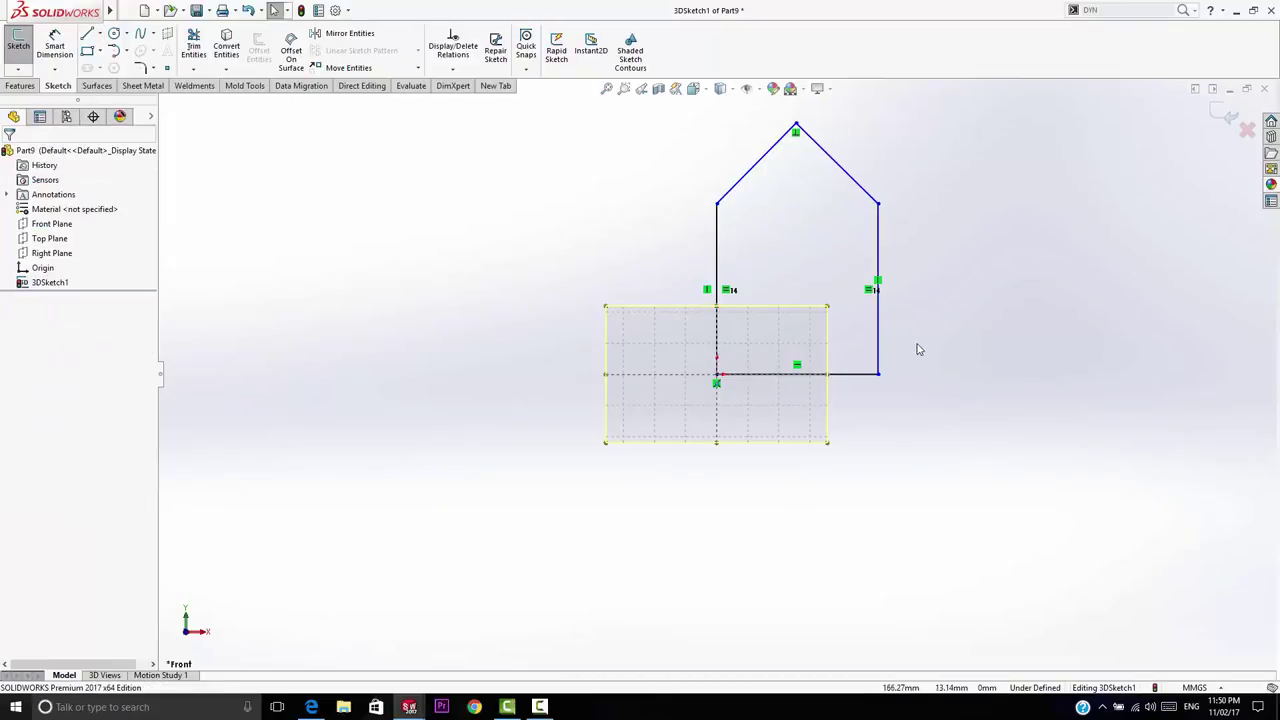
{"action": "left_click_drag", "start_coordinate": [764, 237], "coordinate": [663, 283]}
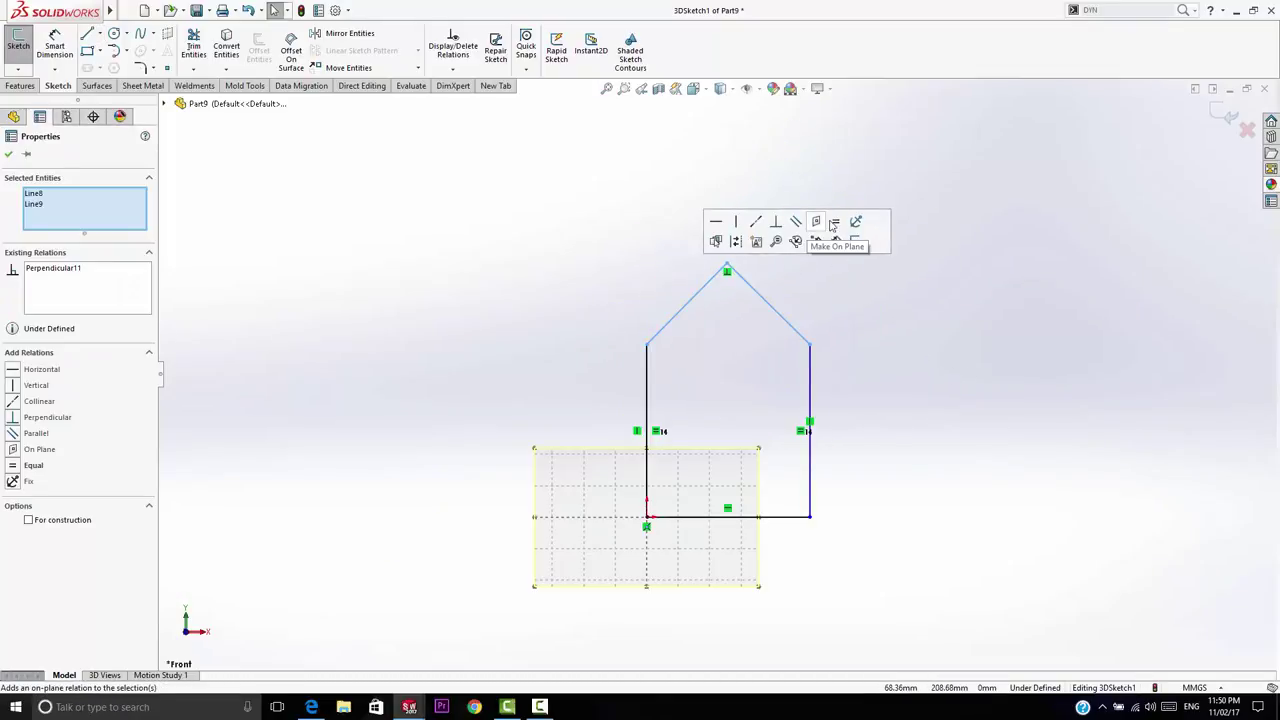
{"action": "left_click", "coordinate": [835, 222]}
{"action": "left_click", "coordinate": [921, 496]}
Dimension the floor line at 100 and the left wall height at 120.
{"action": "right_click_drag", "start_coordinate": [908, 510], "coordinate": [896, 317]}
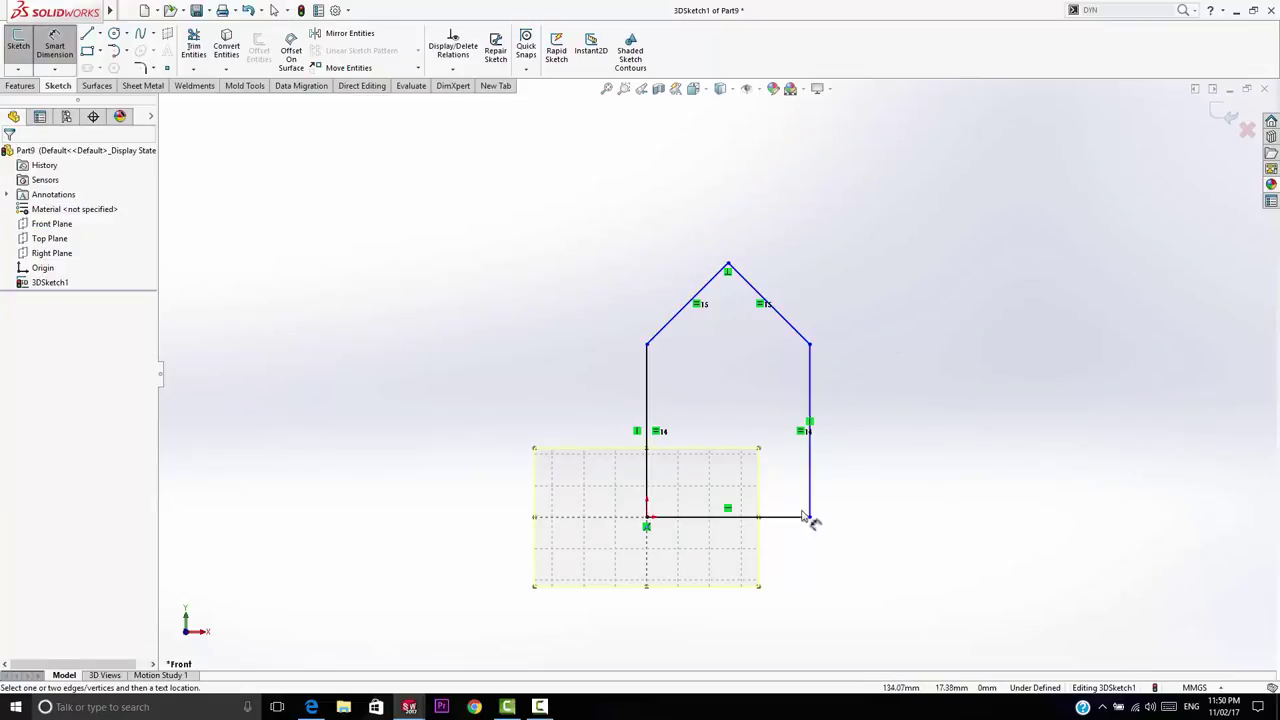
{"action": "left_click", "coordinate": [795, 520]}
{"action": "left_click", "coordinate": [780, 600]}
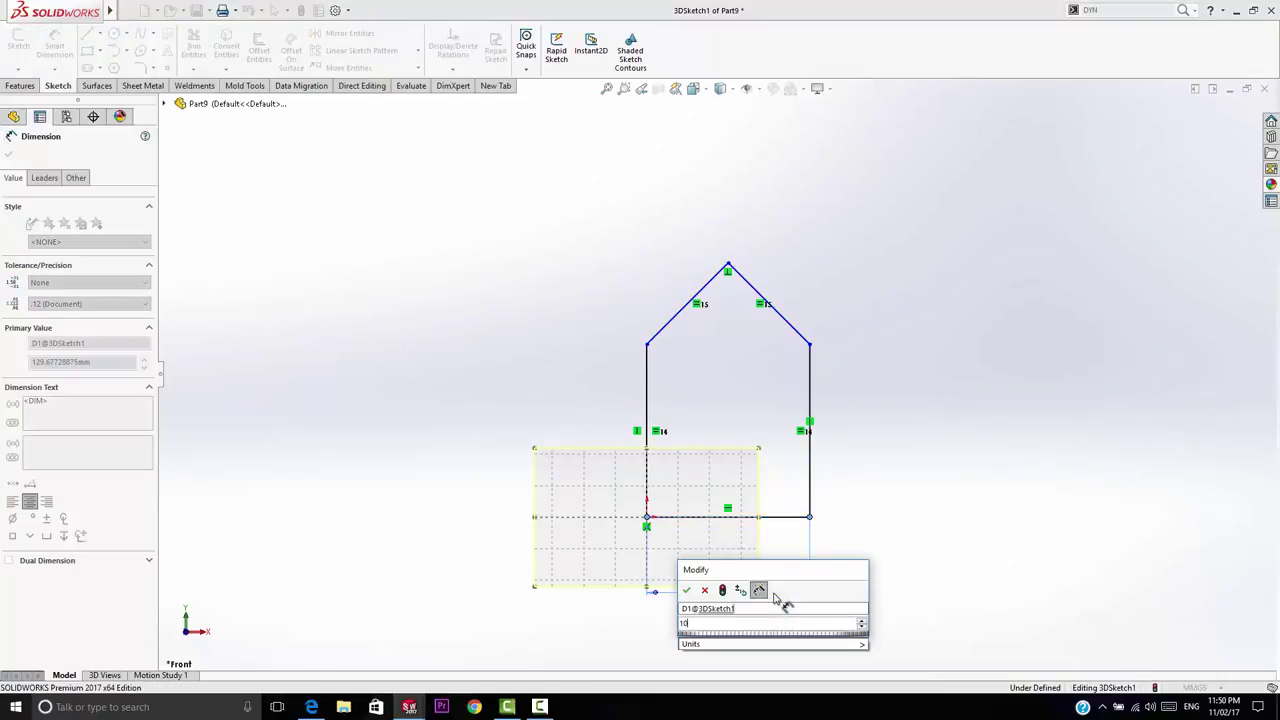
{"action": "left_click", "coordinate": [650, 397]}
{"action": "key", "text": "Tab"}
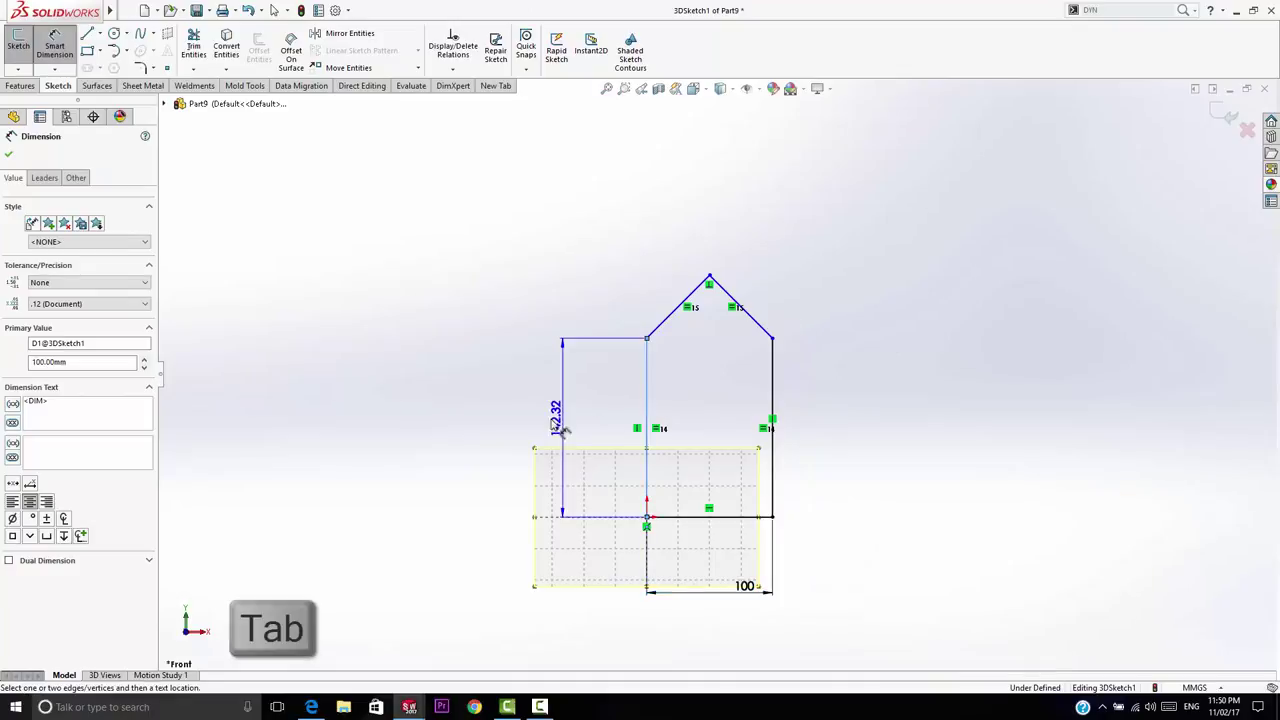
{"action": "left_click", "coordinate": [550, 422]}
{"action": "type", "text": "120"}
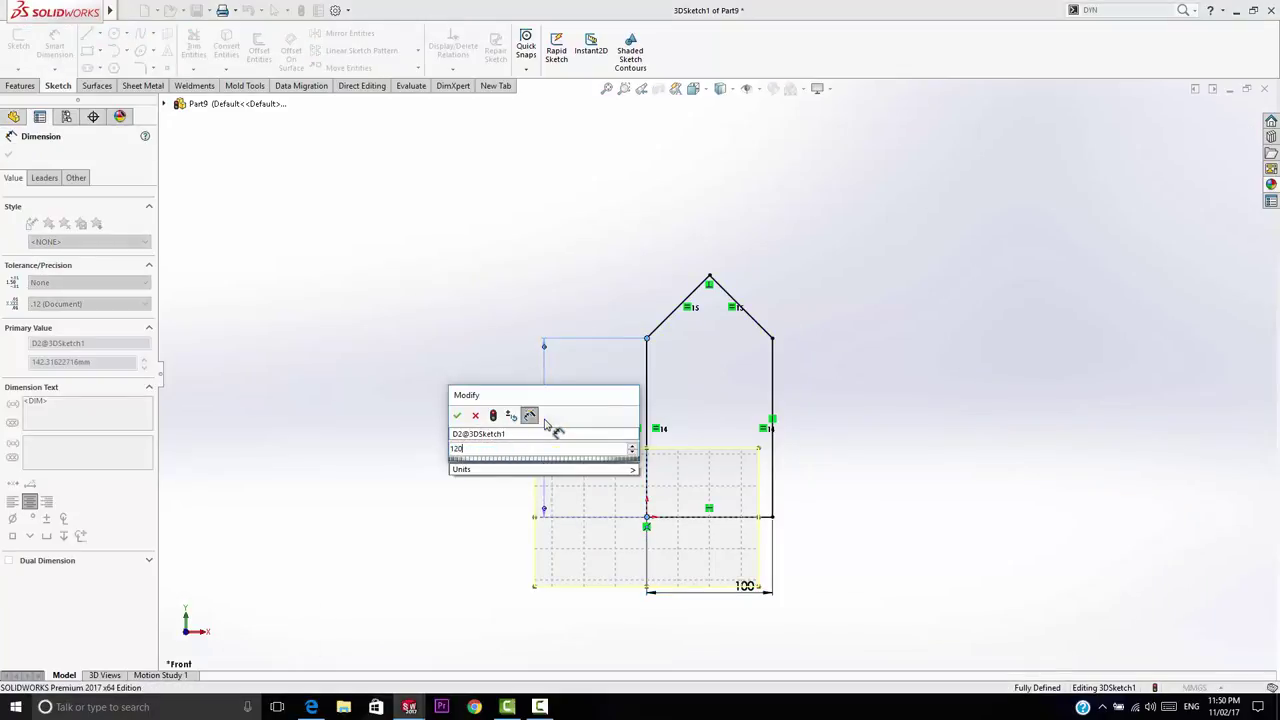
{"action": "key", "text": "Return"}
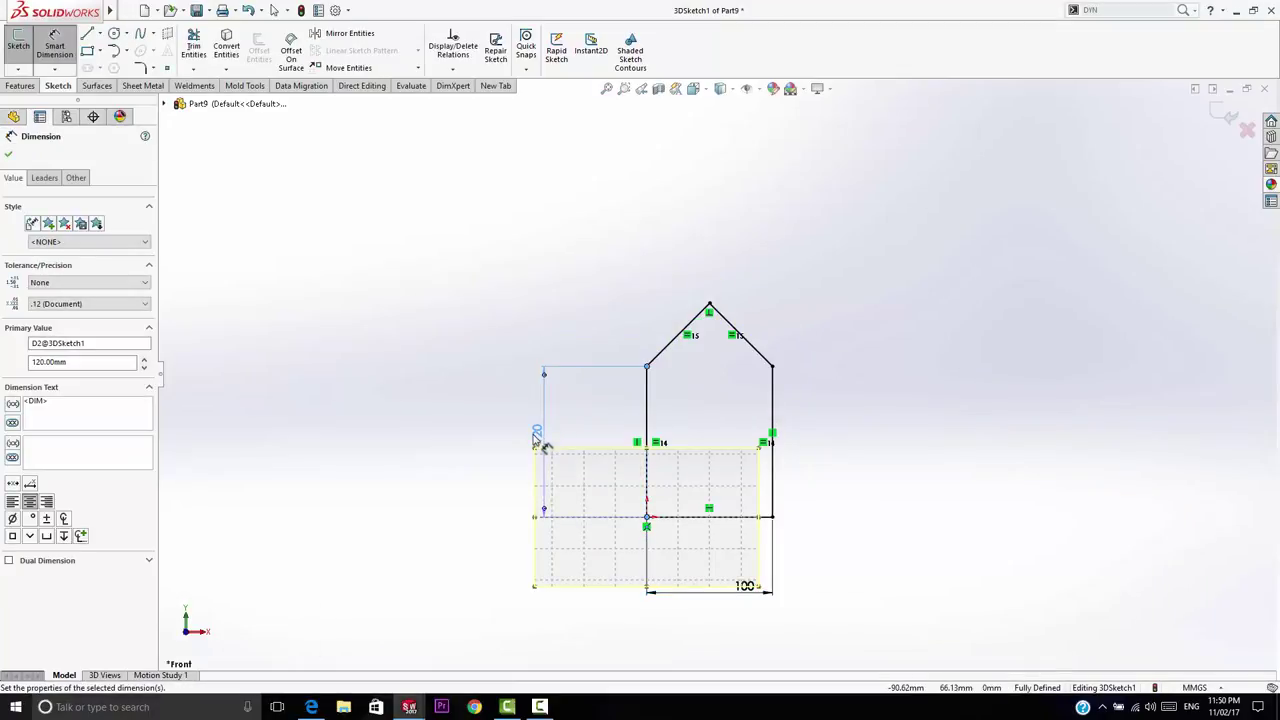
Change the wall height dimension from 120 to 100, leaving the outline fully defined.
{"action": "double_click", "coordinate": [537, 437]}
{"action": "type", "text": "100"}
{"action": "key", "text": "Return"}
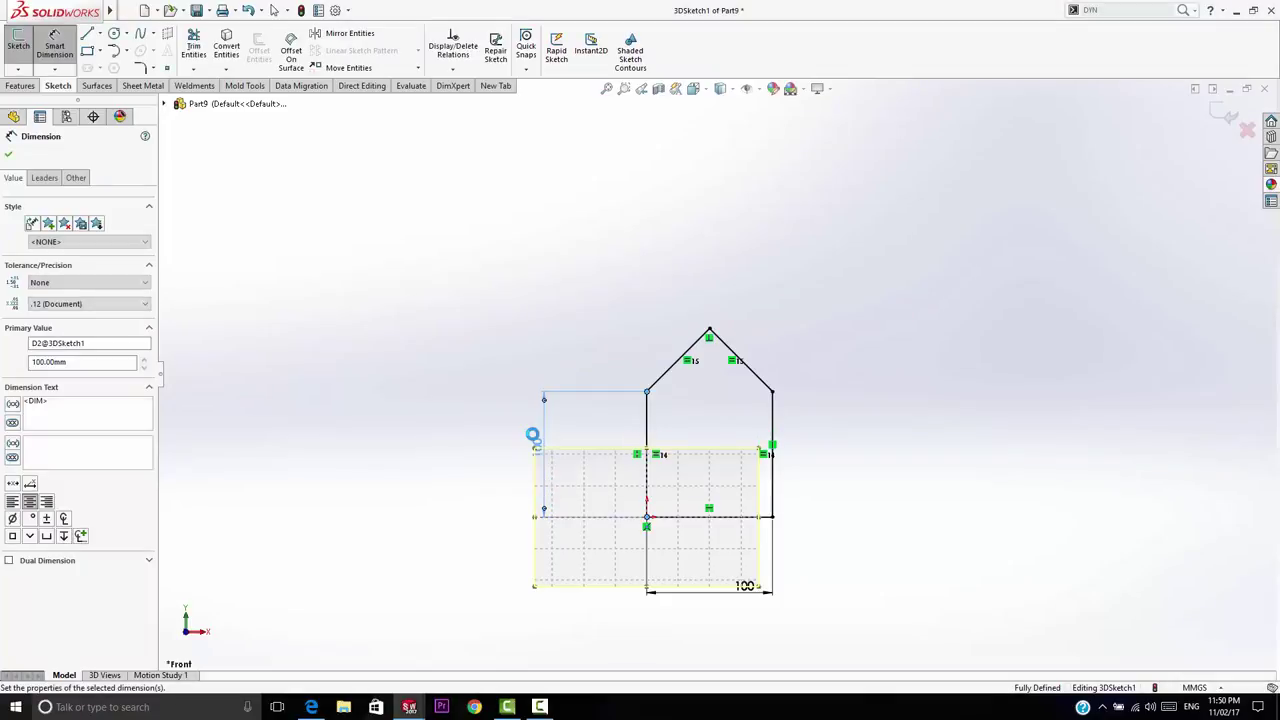
{"action": "left_click", "coordinate": [866, 381]}
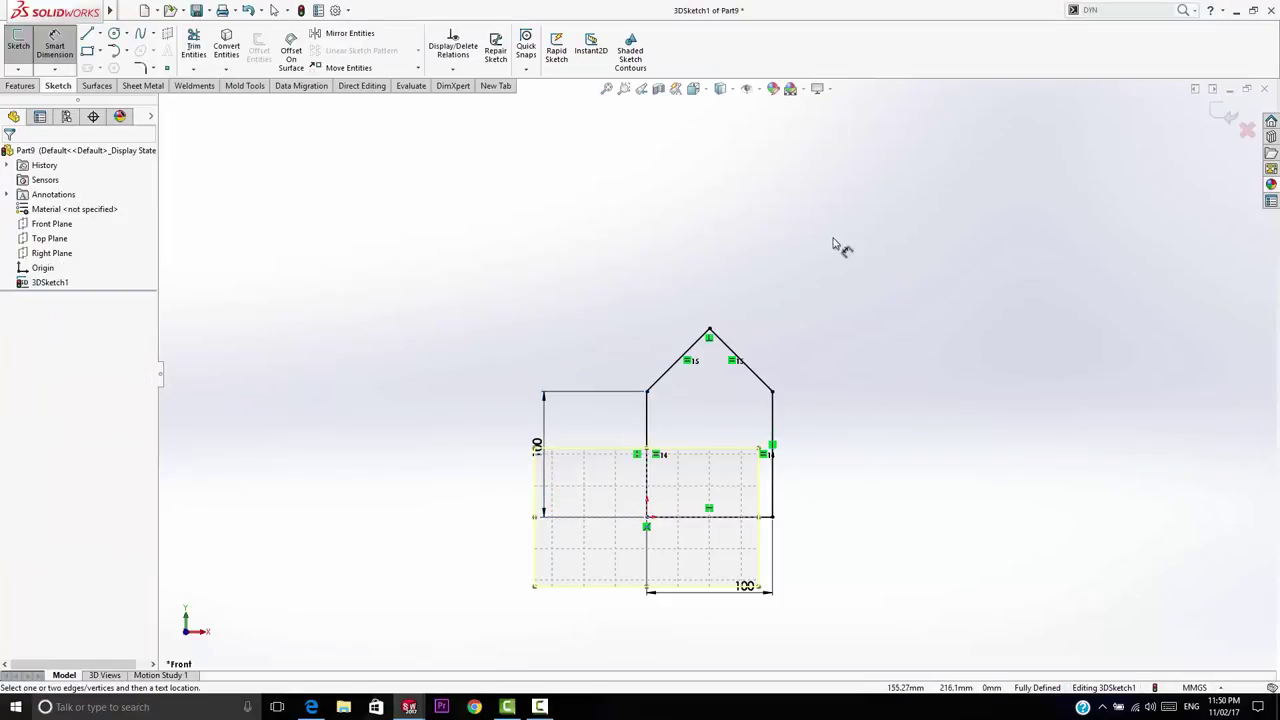
{"action": "right_click", "coordinate": [832, 242]}
{"action": "left_click", "coordinate": [870, 285]}
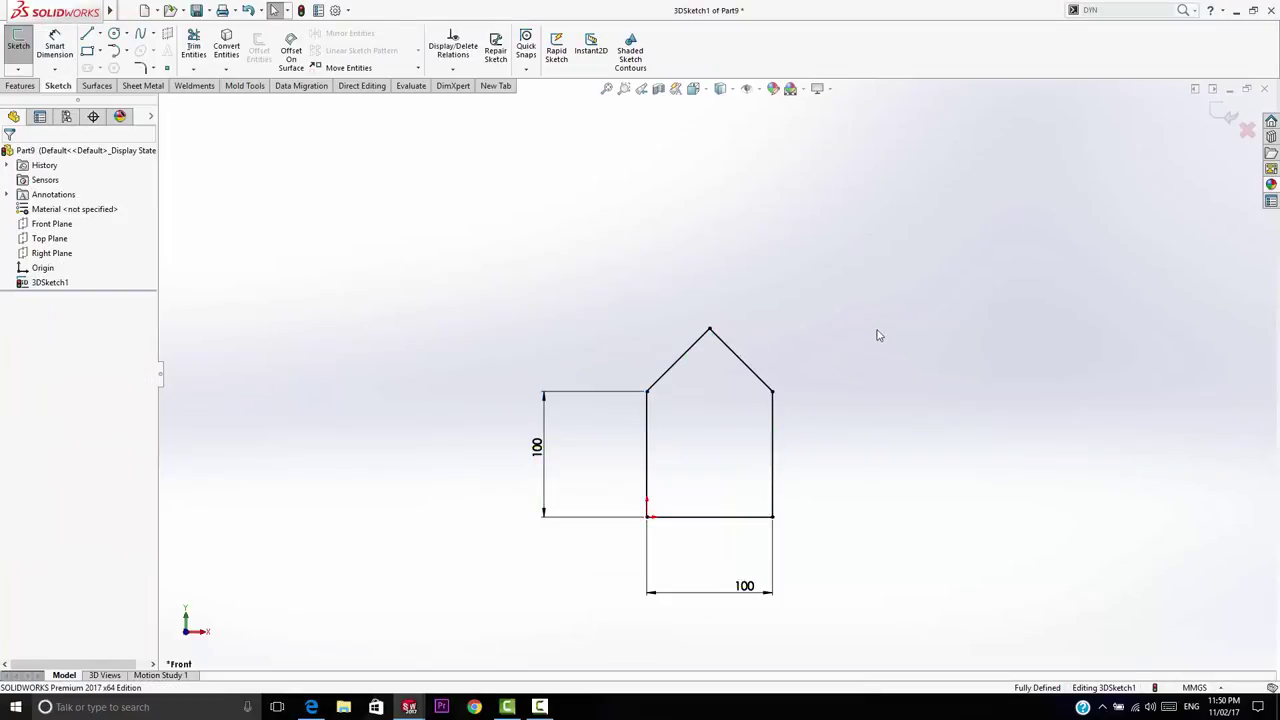
{"action": "middle_click_drag", "start_coordinate": [884, 469], "coordinate": [662, 313]}
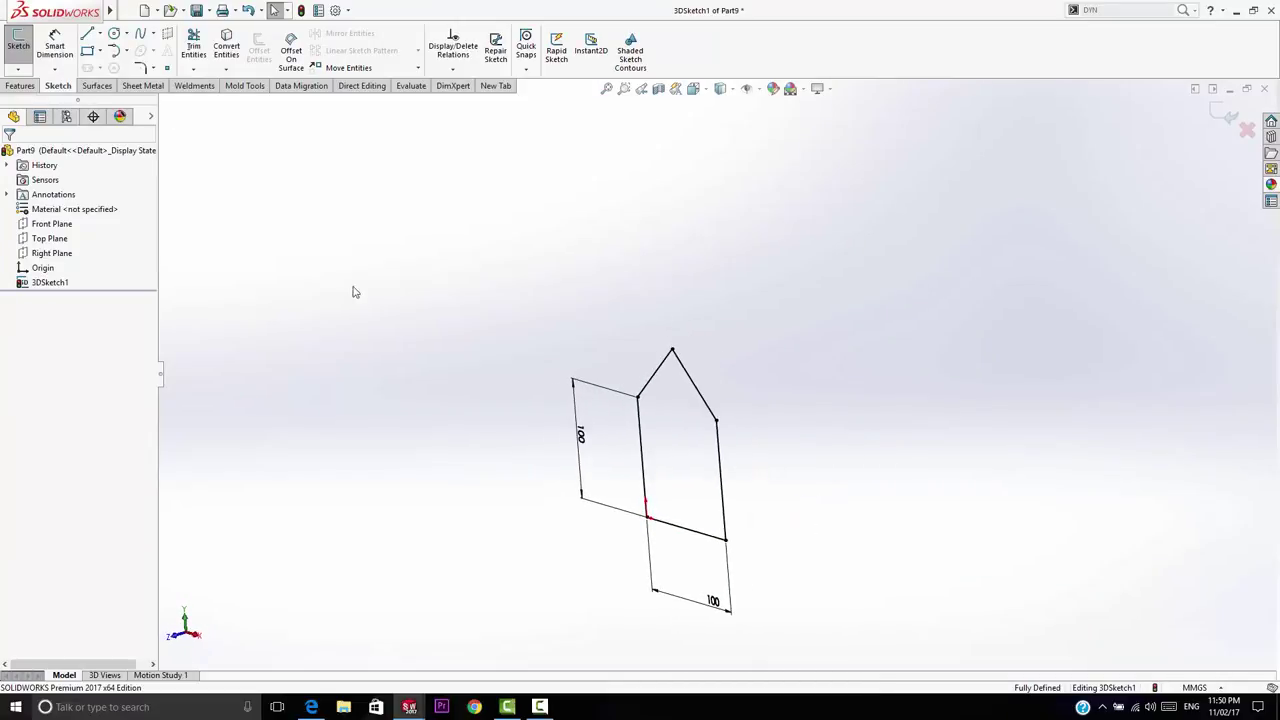
{"action": "middle_click_drag", "start_coordinate": [353, 292], "coordinate": [706, 420]}
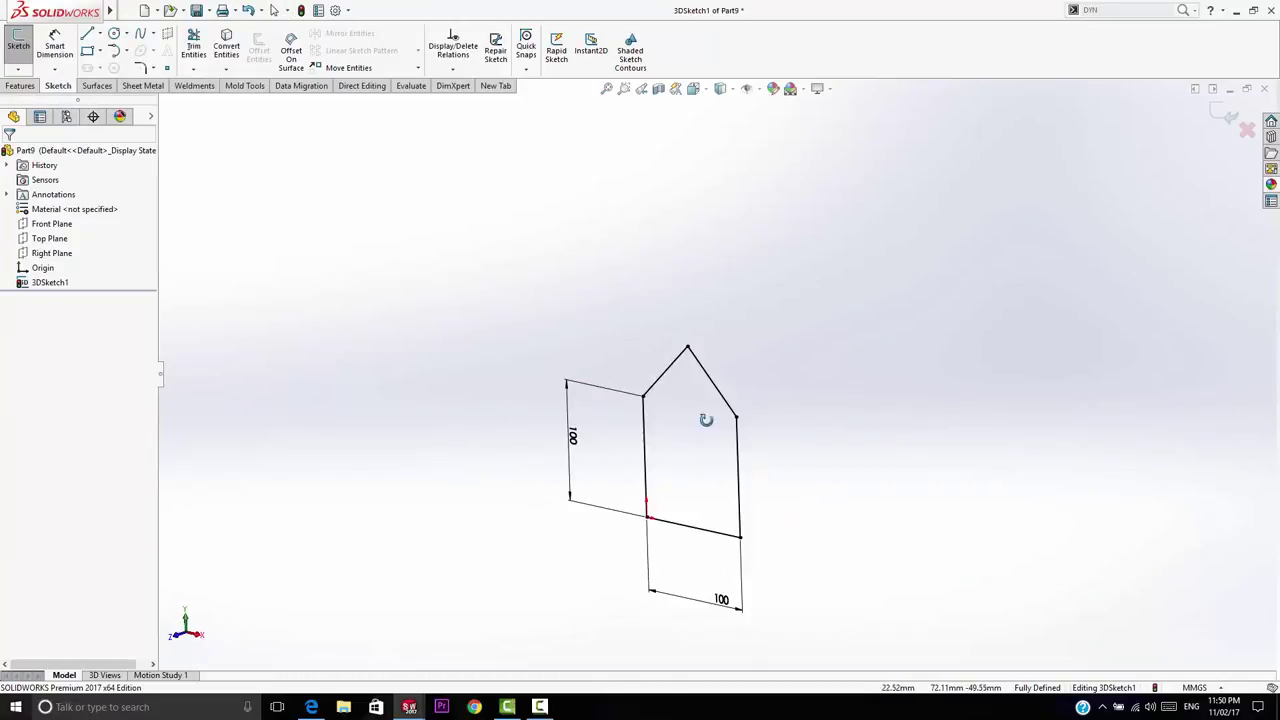
Create Plane2 offset 150 mm from the Front Plane, reversed to sit behind the house outline.
{"action": "left_click", "coordinate": [166, 36]}
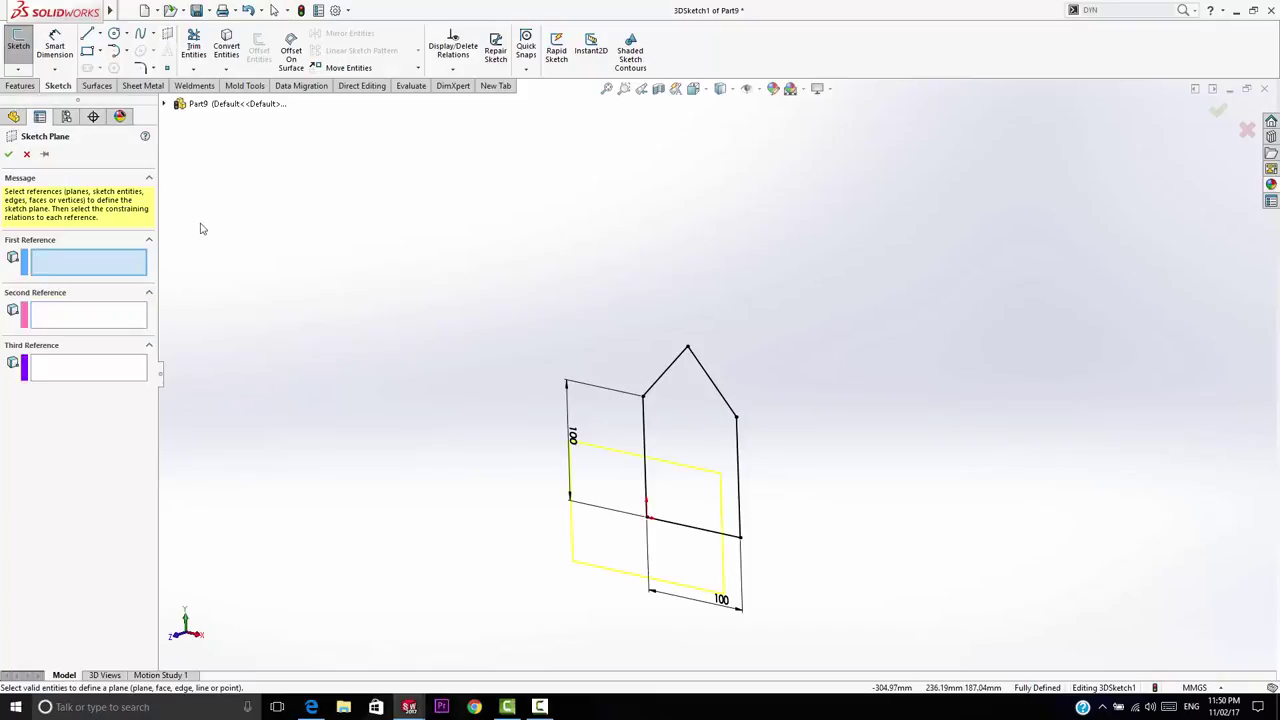
{"action": "left_click", "coordinate": [165, 104]}
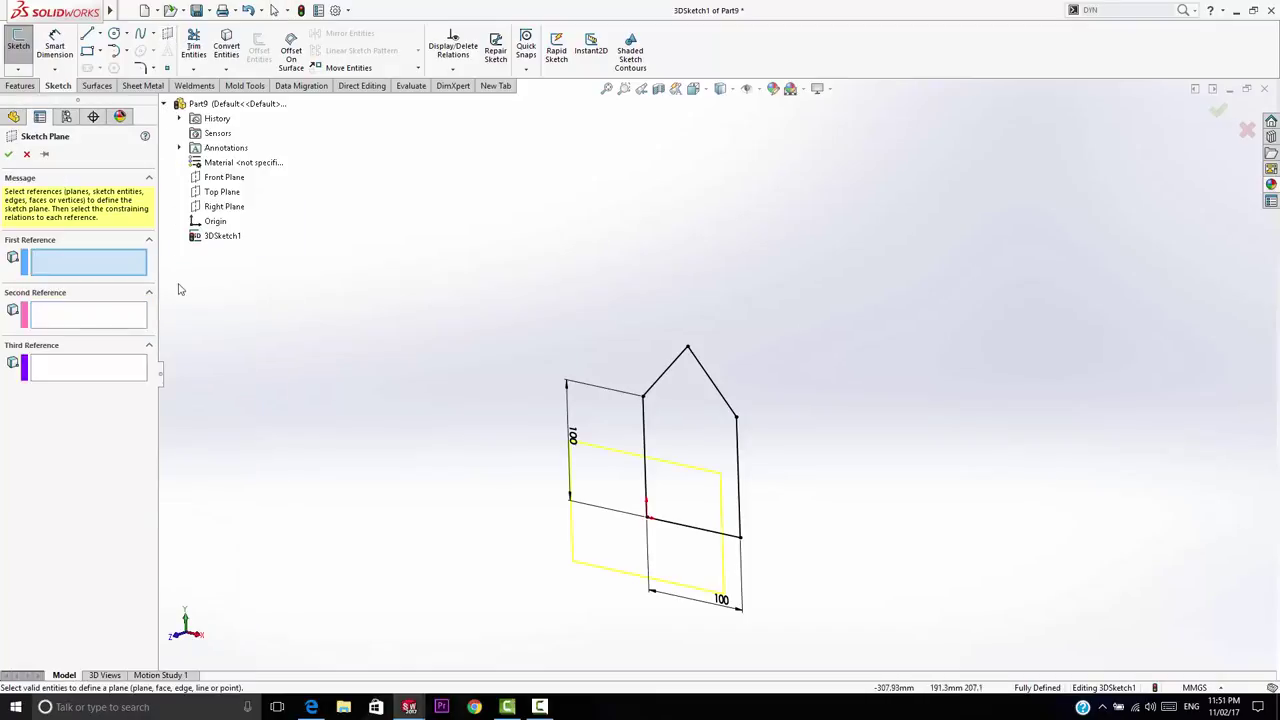
{"action": "key", "text": "Tab"}
{"action": "left_click", "coordinate": [224, 177]}
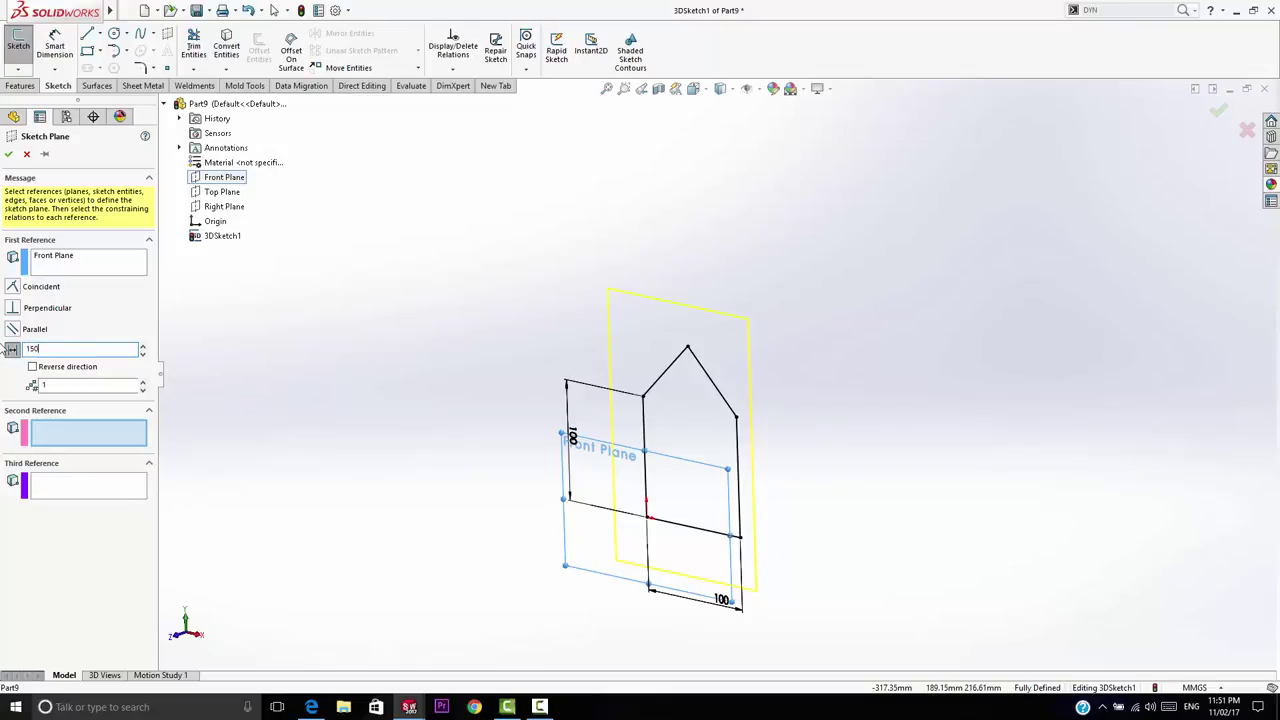
{"action": "key", "text": "Return"}
{"action": "middle_click_drag", "start_coordinate": [425, 446], "coordinate": [127, 403]}
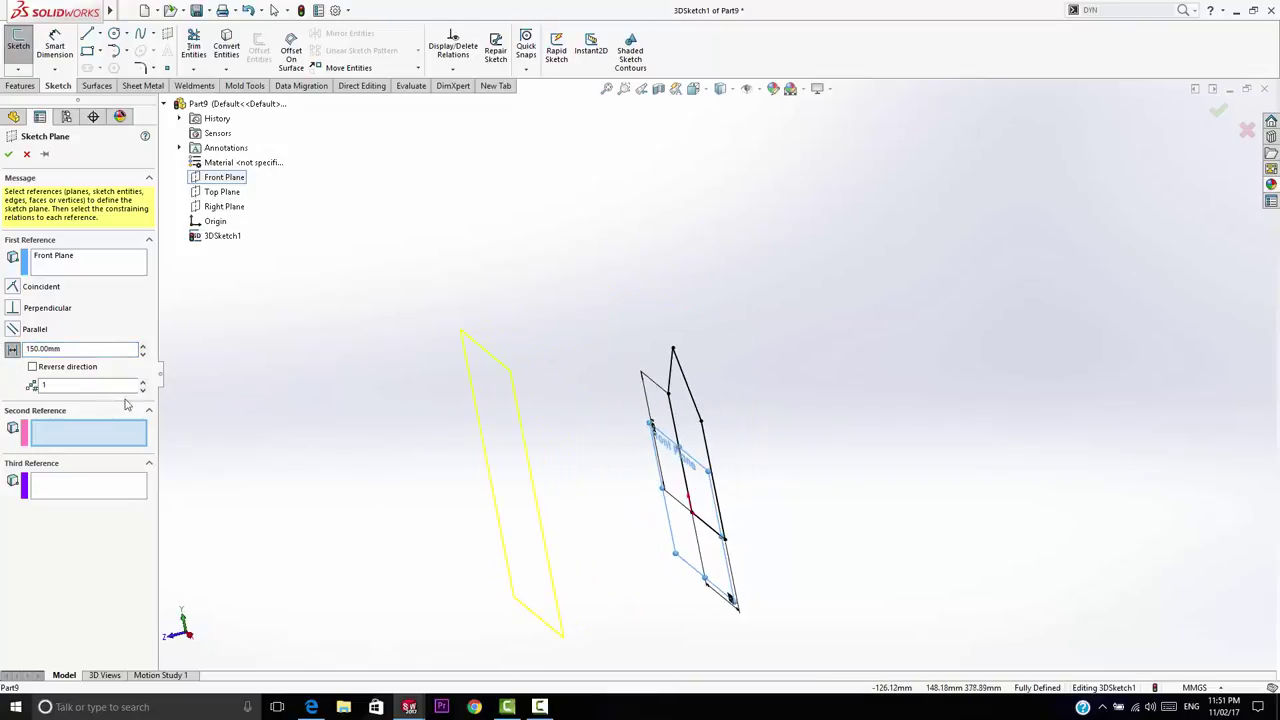
{"action": "left_click", "coordinate": [33, 368]}
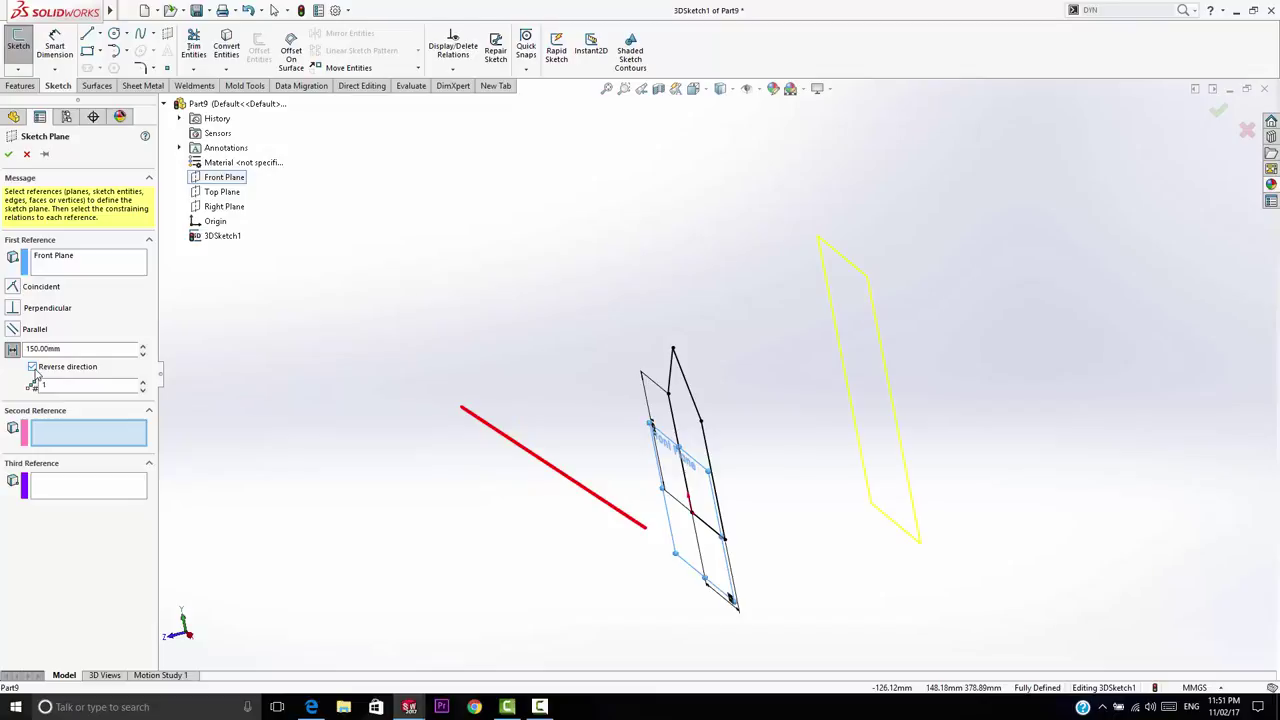
{"action": "left_click", "coordinate": [10, 155]}
{"action": "mouse_move", "coordinate": [520, 423]}
{"action": "middle_mouse_down"}
{"action": "mouse_move", "coordinate": [766, 420]}
{"action": "mouse_move", "coordinate": [691, 391]}
{"action": "mouse_move", "coordinate": [740, 403]}
{"action": "middle_mouse_up"}
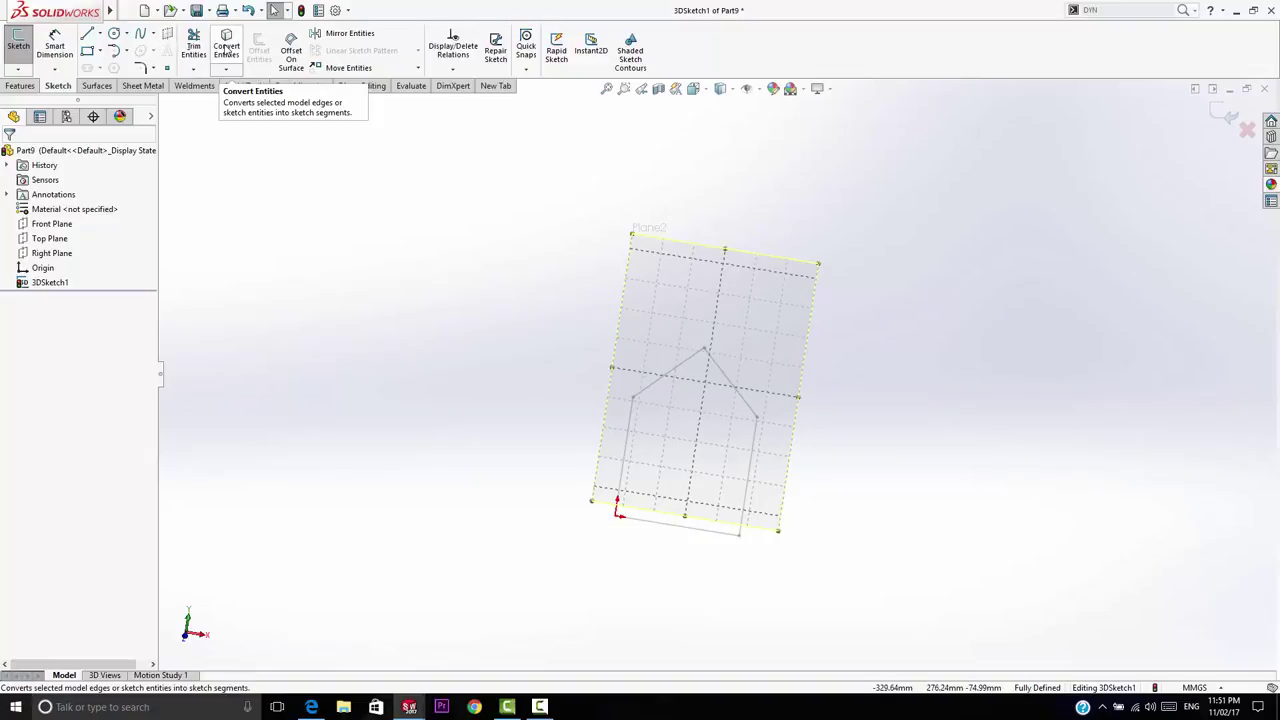
{"action": "middle_click_drag", "start_coordinate": [391, 363], "coordinate": [420, 360]}
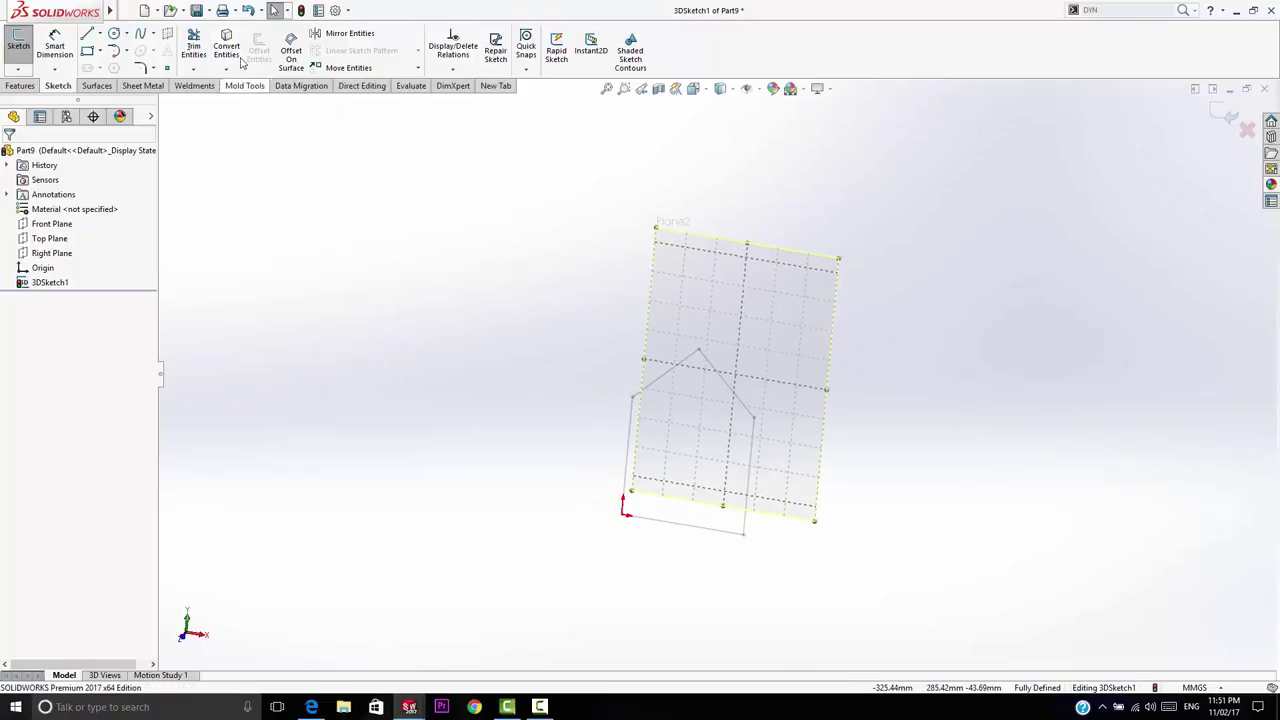
{"action": "left_click", "coordinate": [227, 48]}
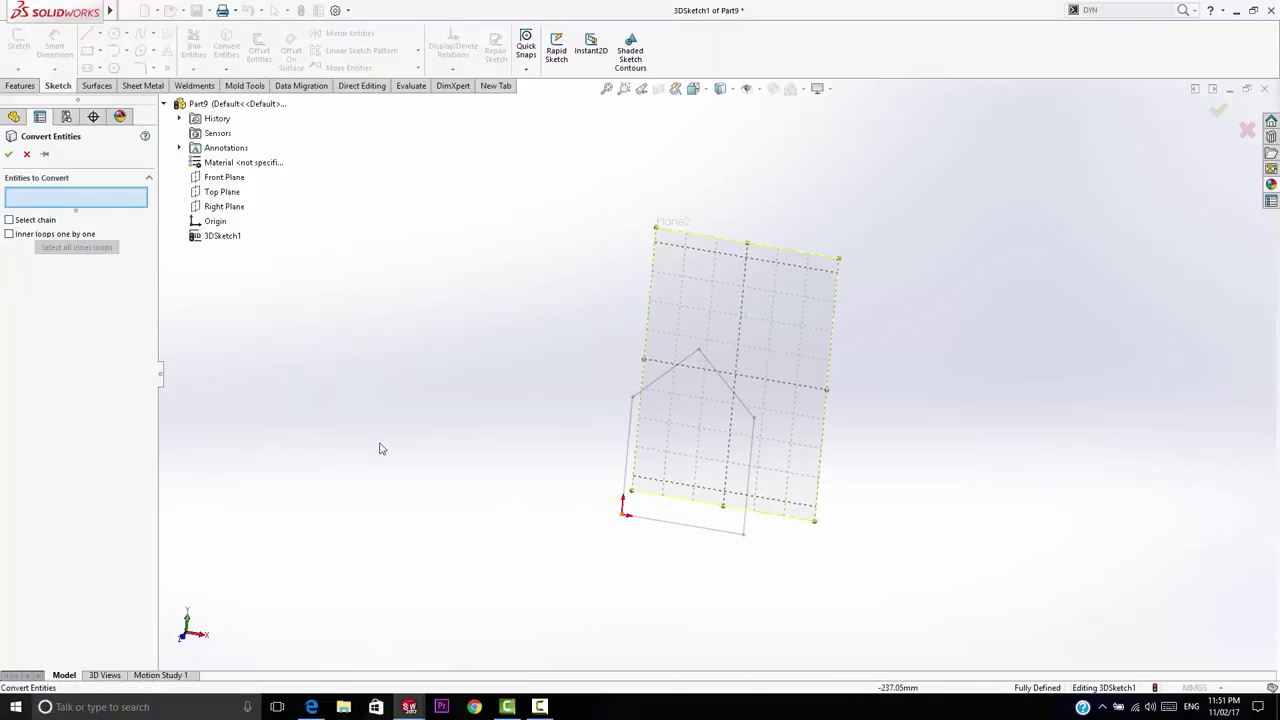
Convert the floor, both wall lines and both roof slopes onto Plane2 with Convert Entities.
{"action": "left_click", "coordinate": [680, 526]}
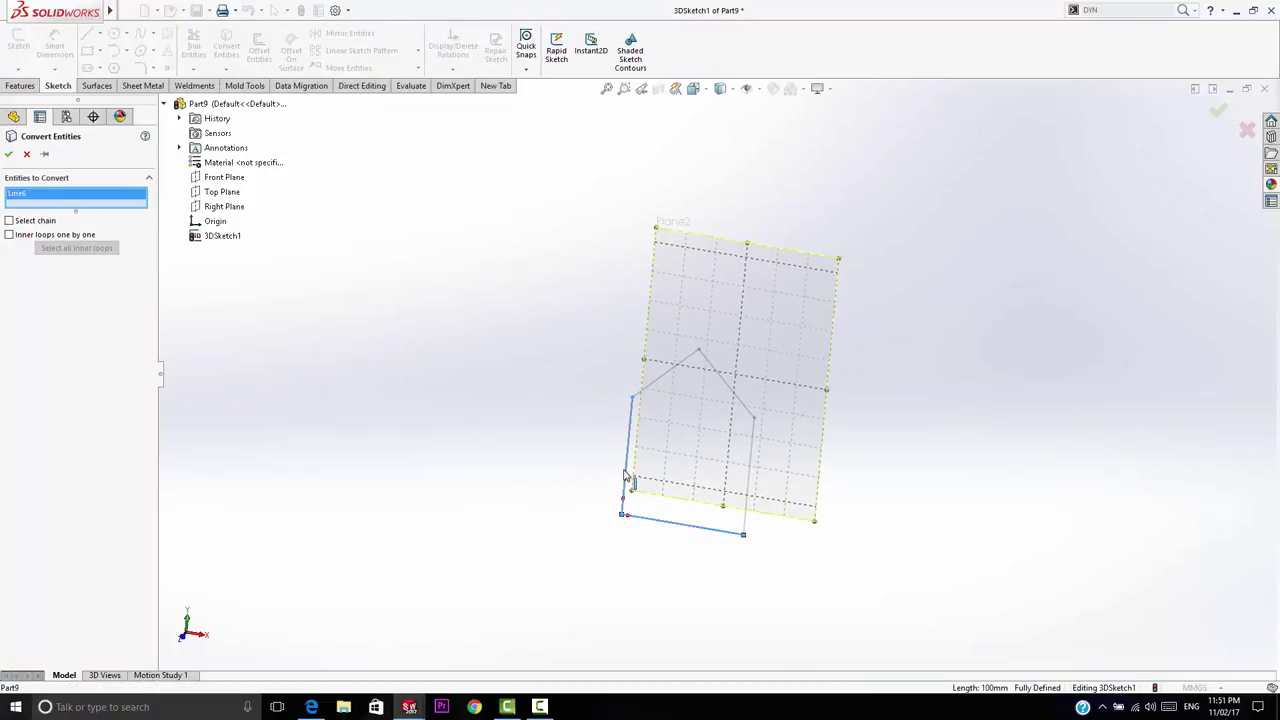
{"action": "left_click", "coordinate": [627, 470]}
{"action": "left_click", "coordinate": [667, 379]}
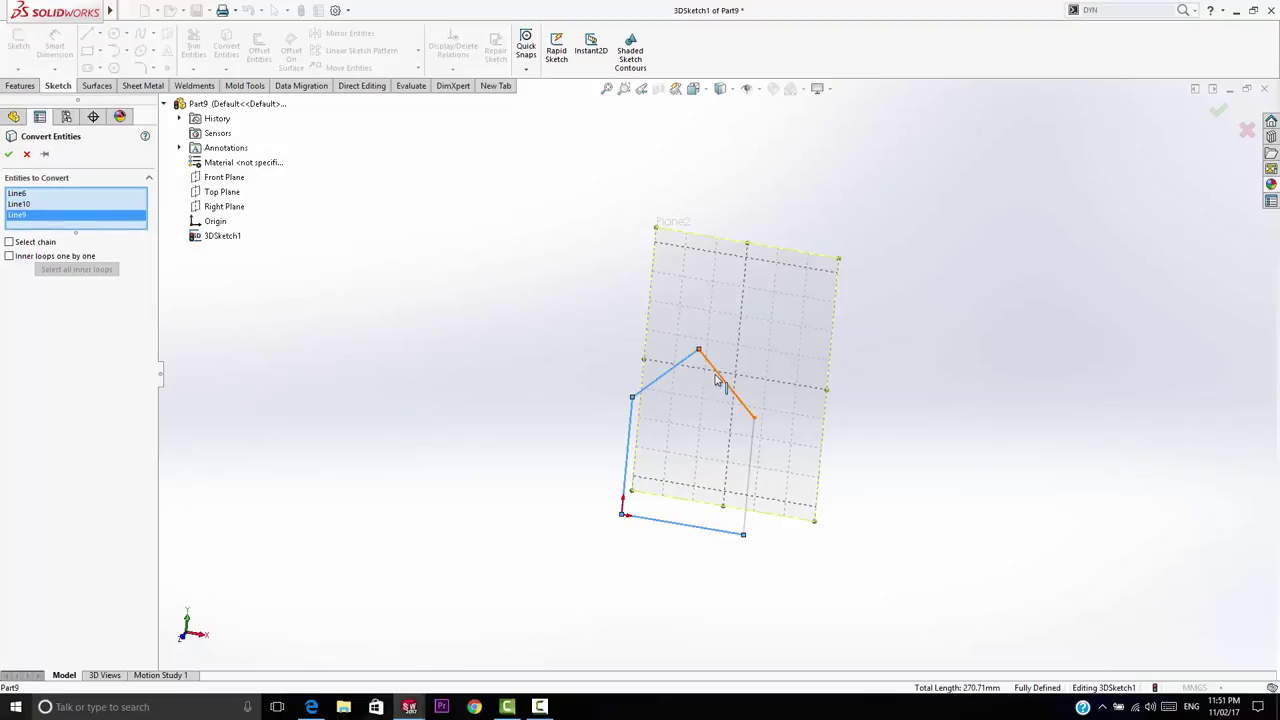
{"action": "left_click", "coordinate": [716, 378]}
{"action": "left_click", "coordinate": [753, 462]}
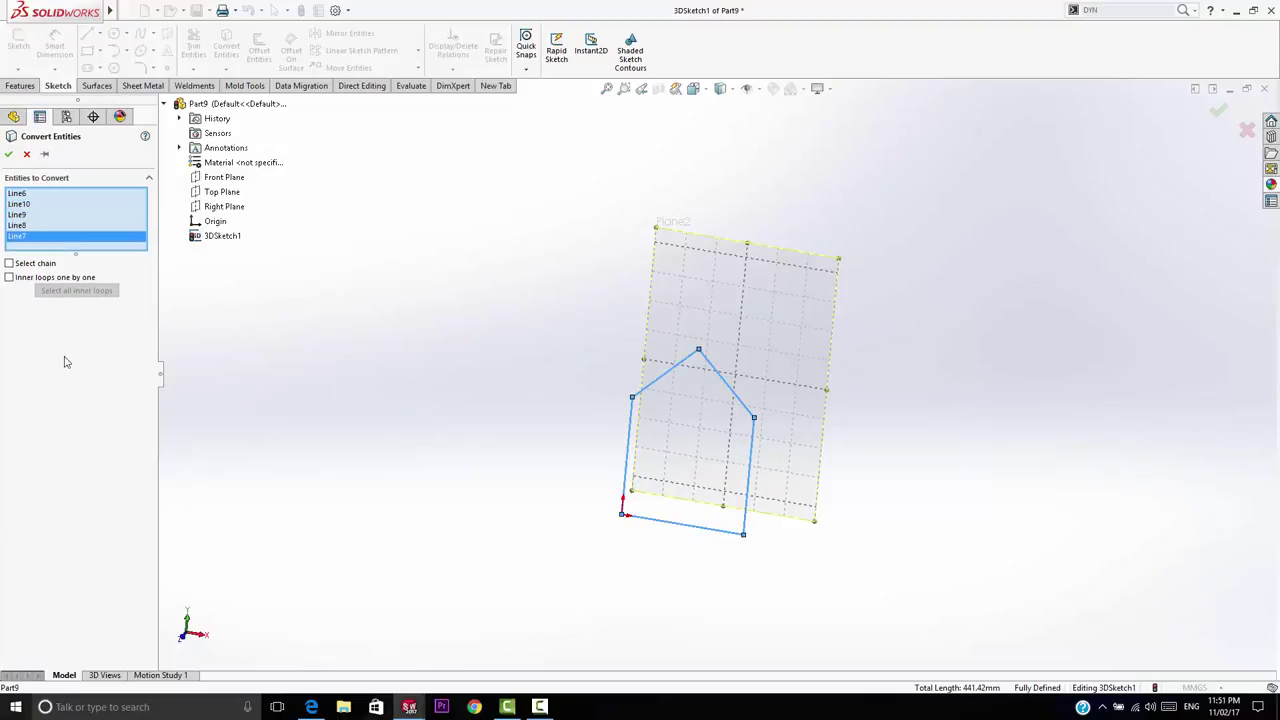
{"action": "left_click", "coordinate": [10, 157]}
{"action": "mouse_move", "coordinate": [429, 463]}
{"action": "middle_mouse_down"}
{"action": "mouse_move", "coordinate": [400, 463]}
{"action": "mouse_move", "coordinate": [454, 456]}
{"action": "mouse_move", "coordinate": [443, 443]}
{"action": "mouse_move", "coordinate": [413, 469]}
{"action": "middle_mouse_up"}
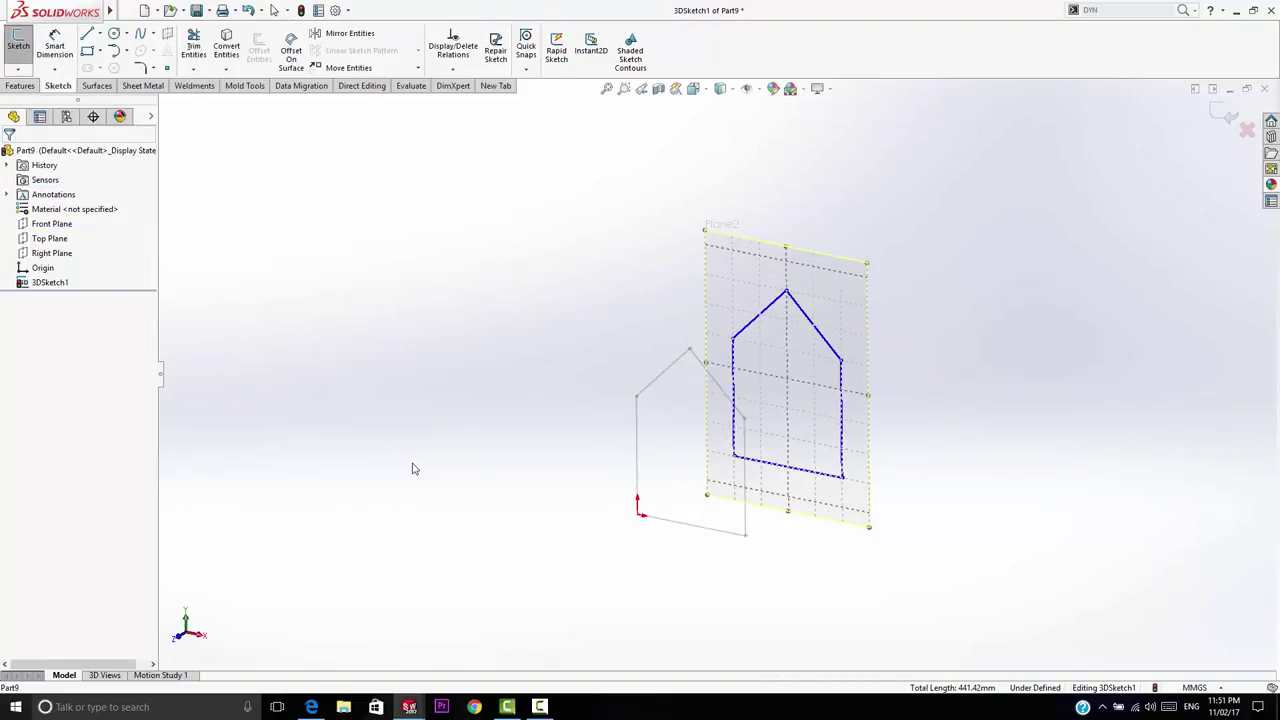
Draw depth lines from the front bottom-right corner, both eave corners and roof peak to the back outline.
{"action": "left_click", "coordinate": [88, 37]}
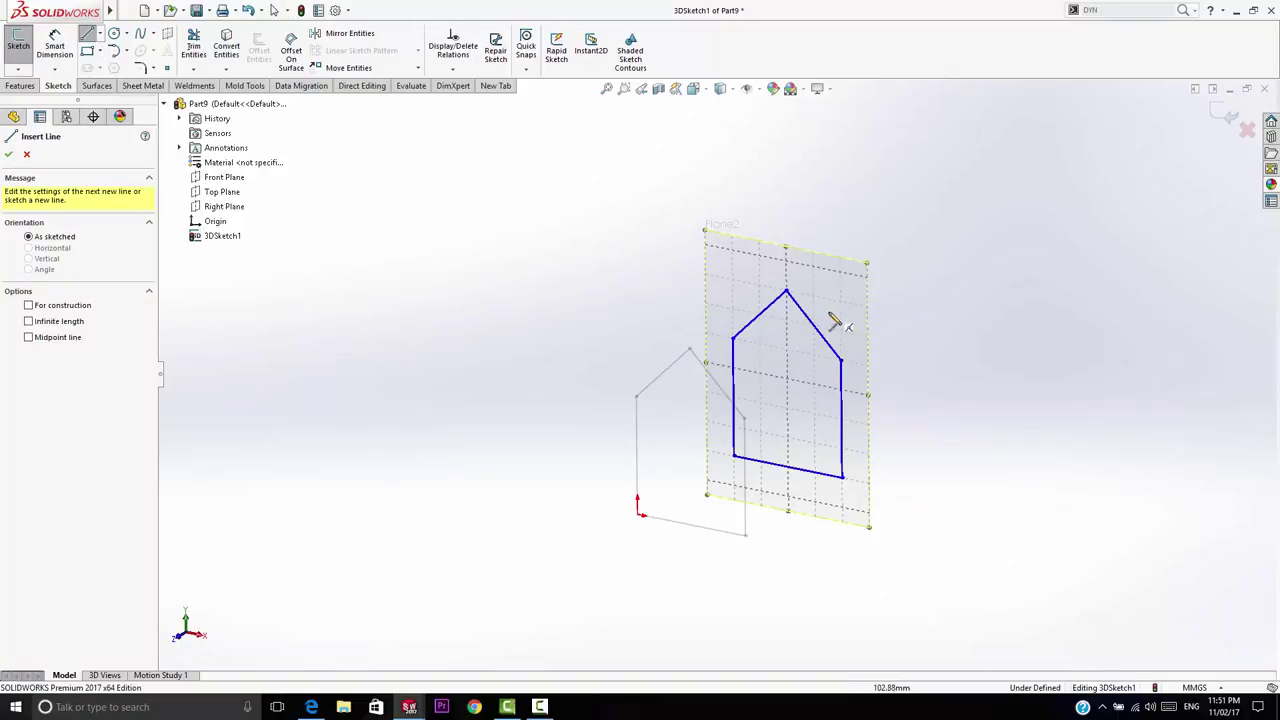
{"action": "key", "text": "Escape"}
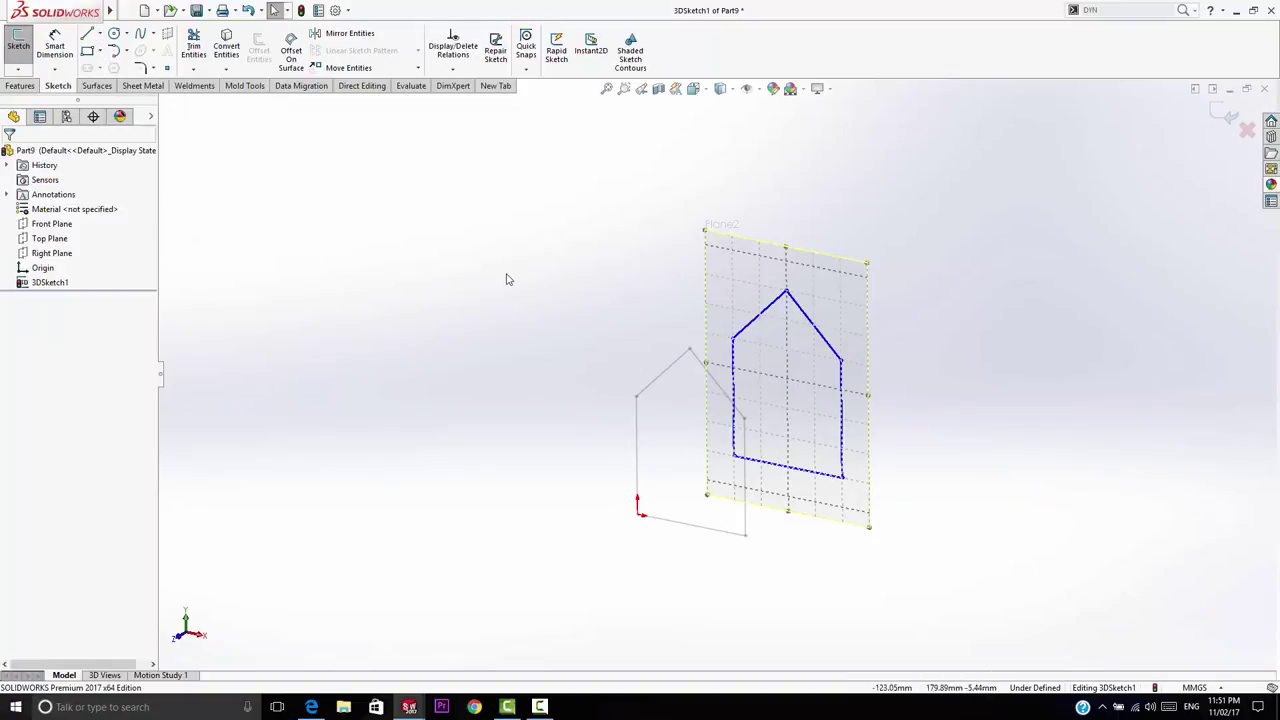
{"action": "key", "text": "Escape"}
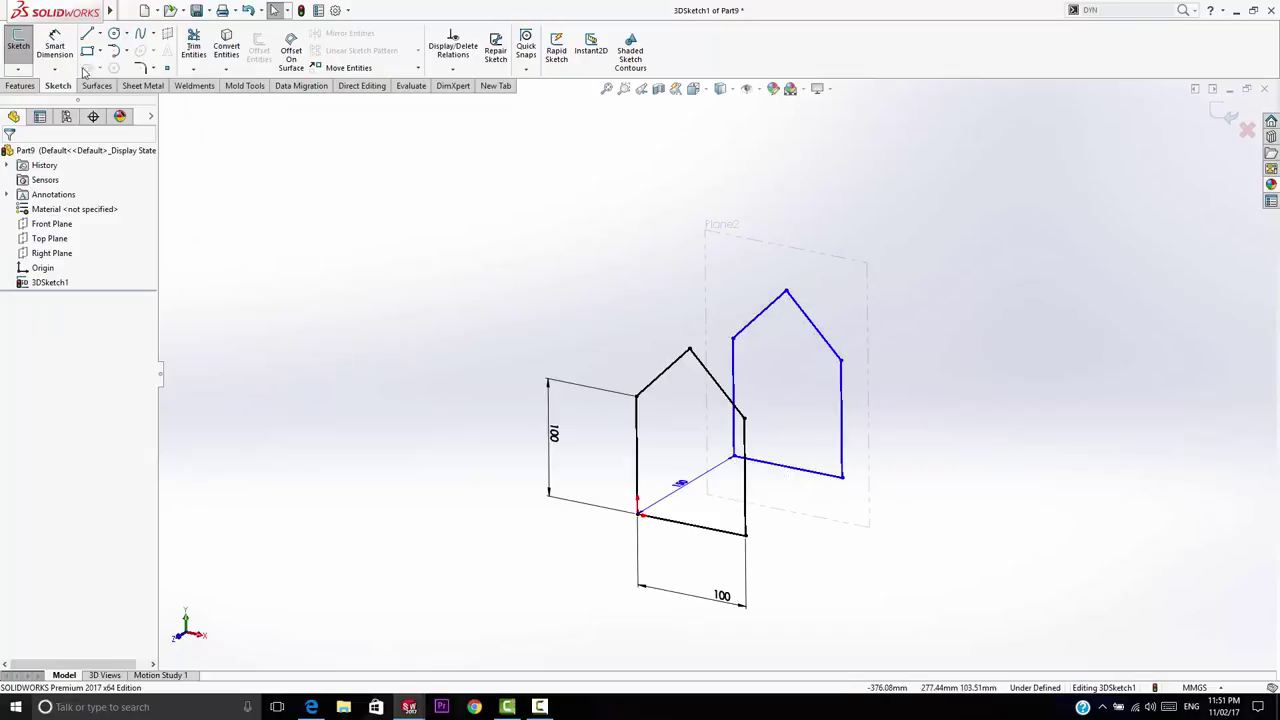
{"action": "left_click", "coordinate": [87, 37]}
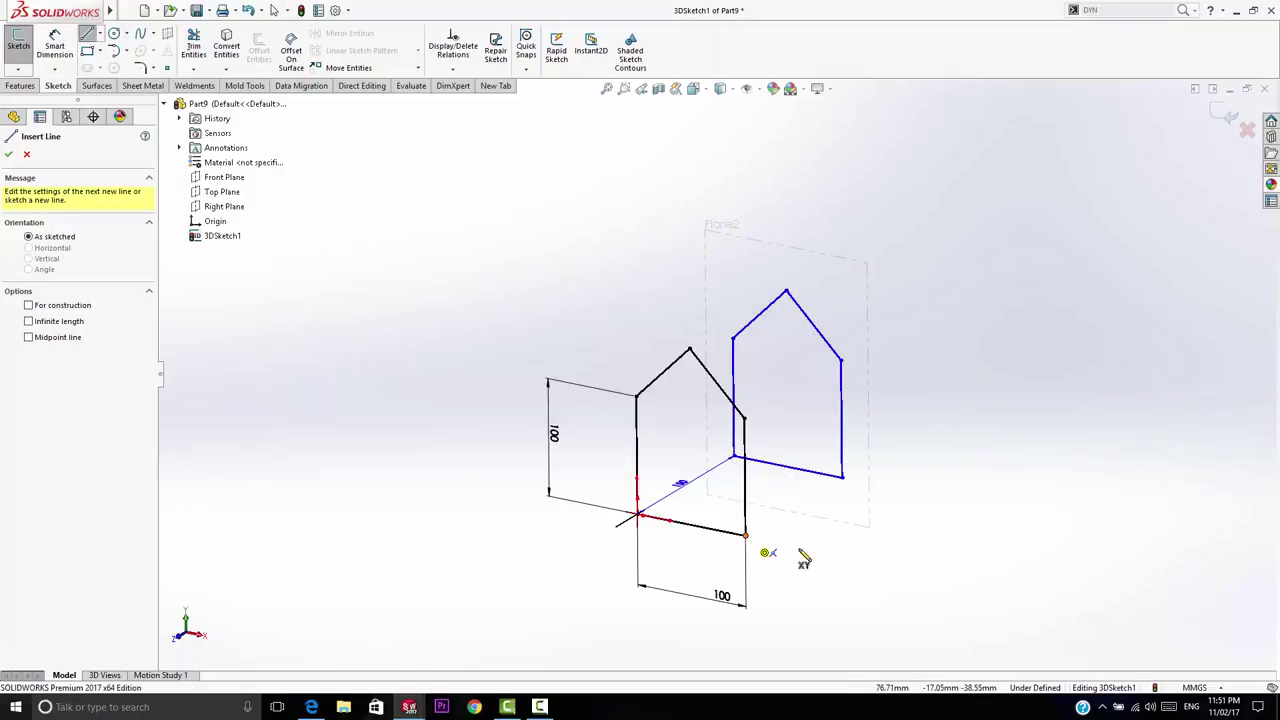
{"action": "left_click_drag", "start_coordinate": [745, 535], "coordinate": [843, 477]}
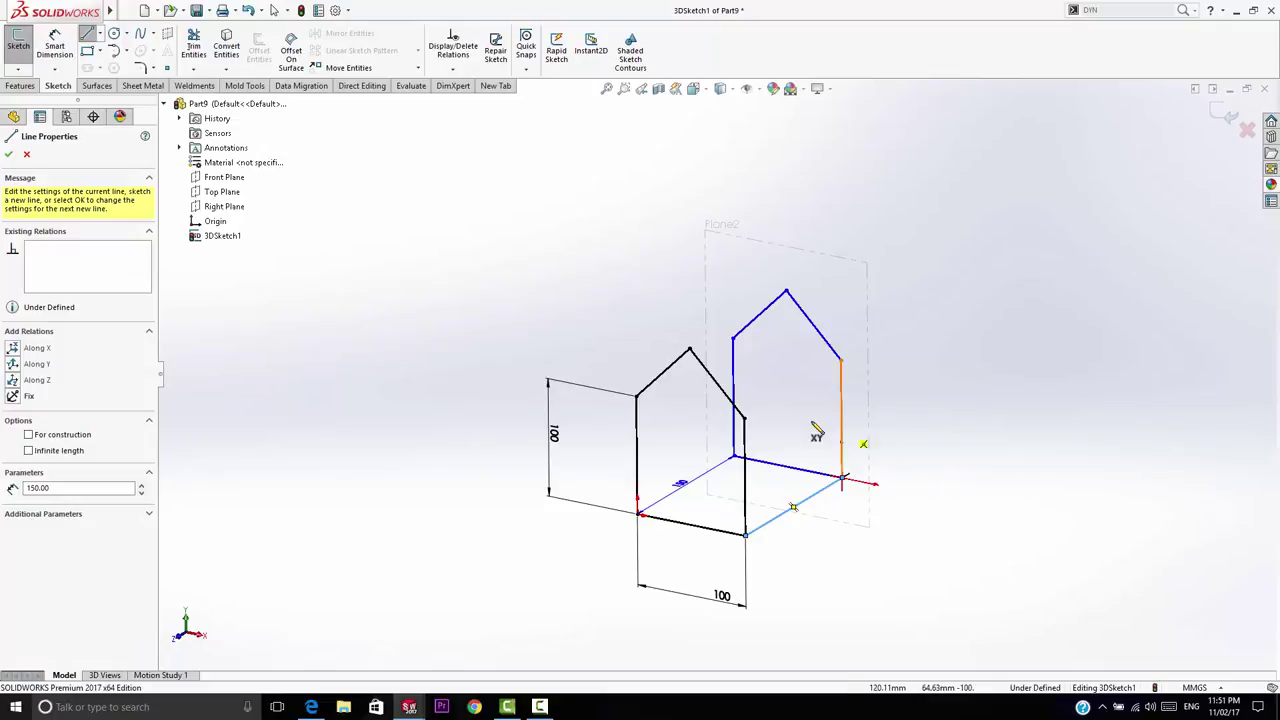
{"action": "left_click_drag", "start_coordinate": [745, 418], "coordinate": [843, 360]}
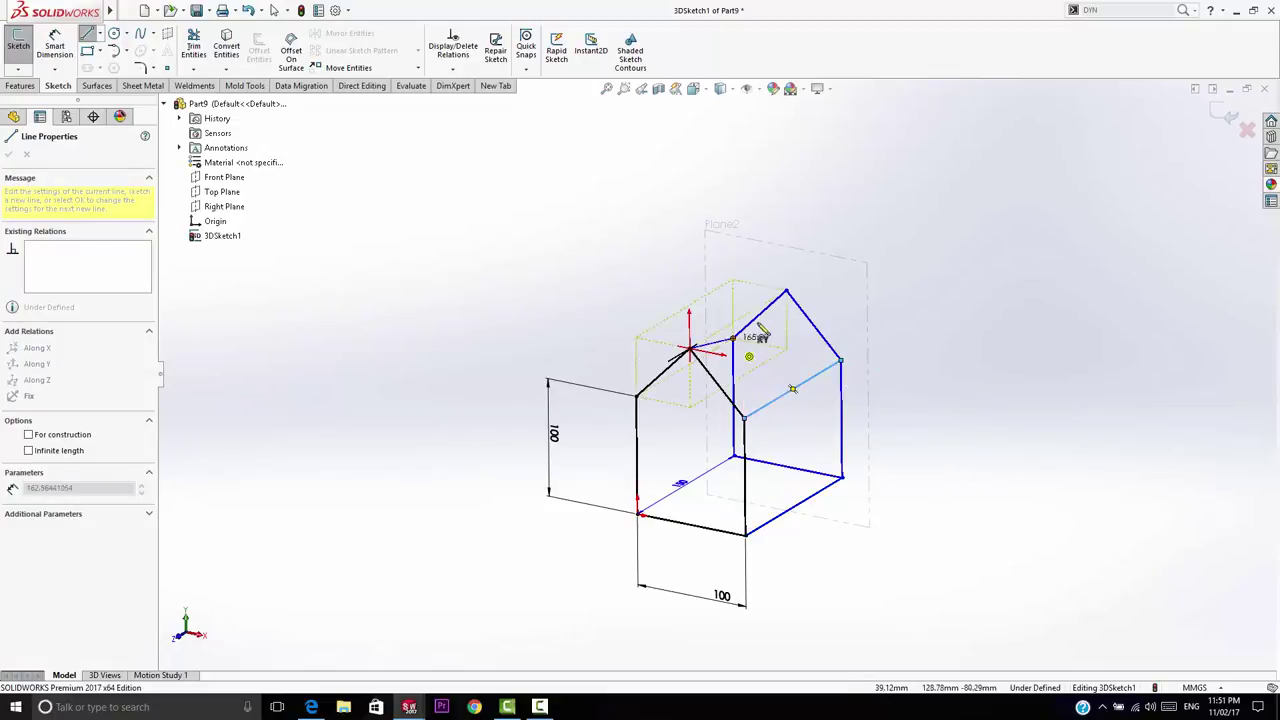
{"action": "left_click_drag", "start_coordinate": [690, 348], "coordinate": [787, 291]}
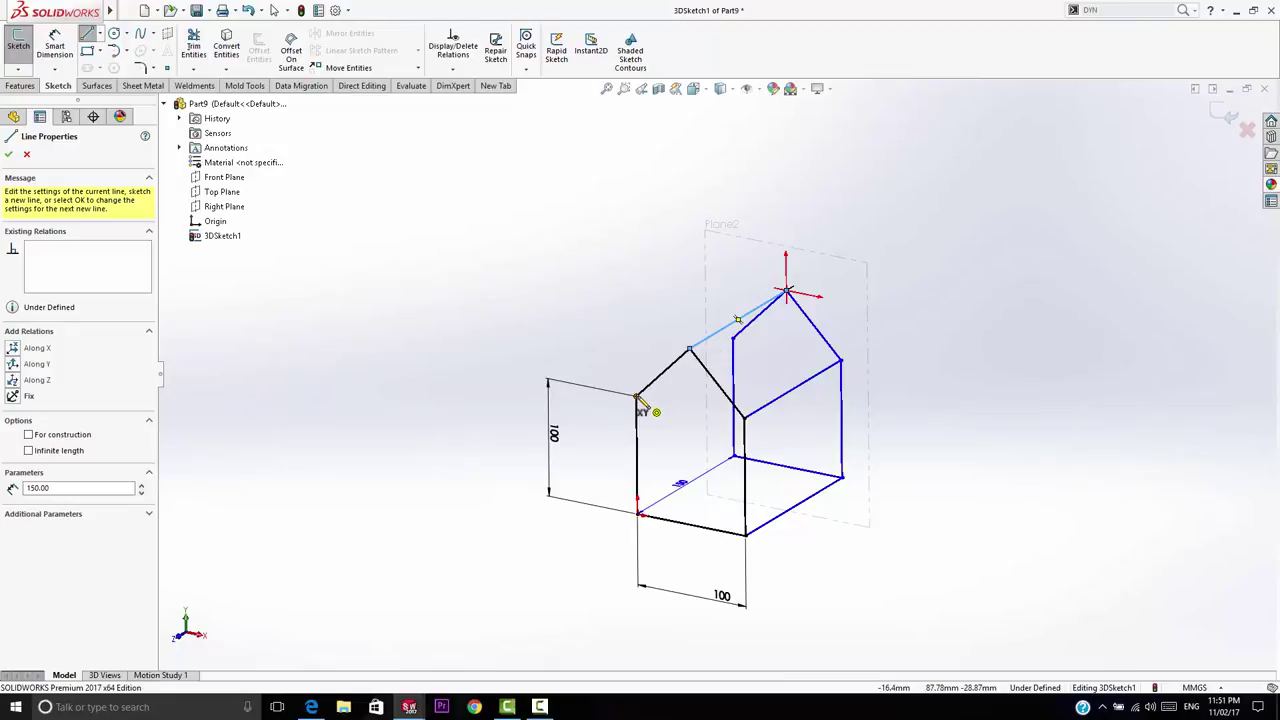
{"action": "left_click_drag", "start_coordinate": [638, 397], "coordinate": [856, 338]}
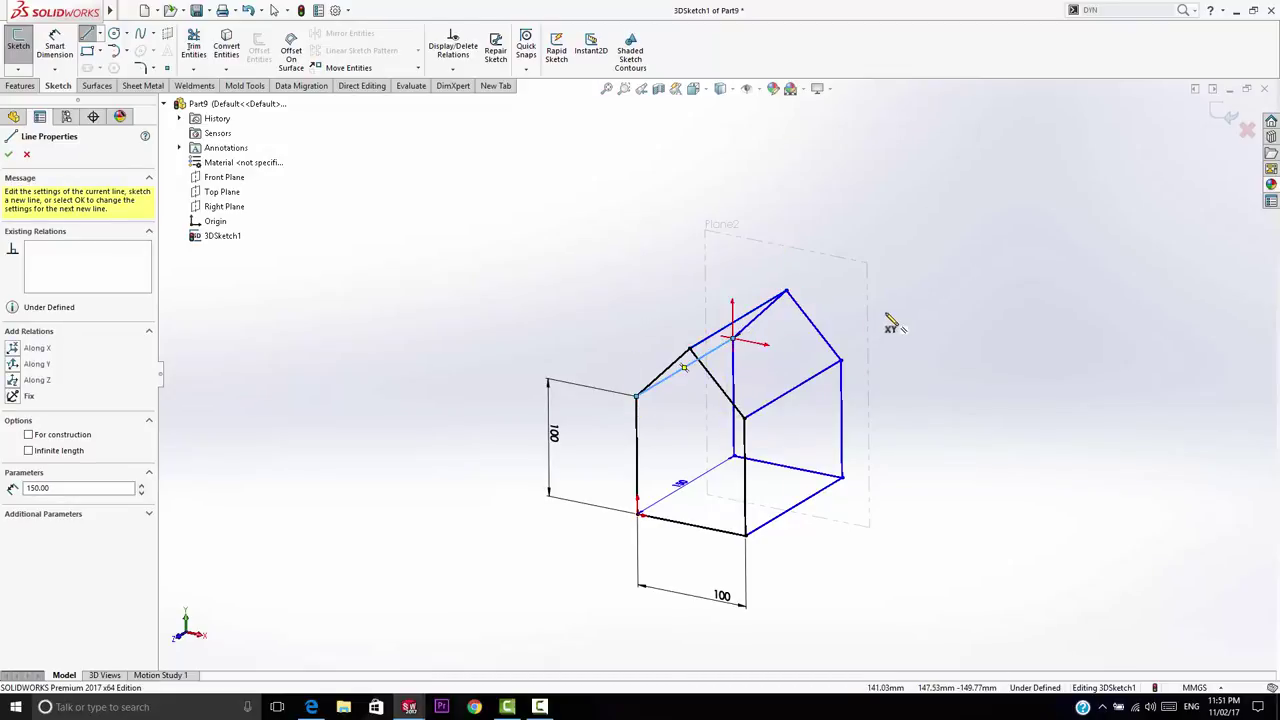
{"action": "right_click", "coordinate": [890, 322]}
{"action": "left_click", "coordinate": [924, 330]}
{"action": "mouse_move", "coordinate": [889, 500]}
{"action": "middle_mouse_down"}
{"action": "mouse_move", "coordinate": [829, 550]}
{"action": "mouse_move", "coordinate": [874, 528]}
{"action": "middle_mouse_up"}
Dimension a depth line as 150 mm and add the bottom-left depth line from the origin corner.
{"action": "left_click", "coordinate": [662, 462]}
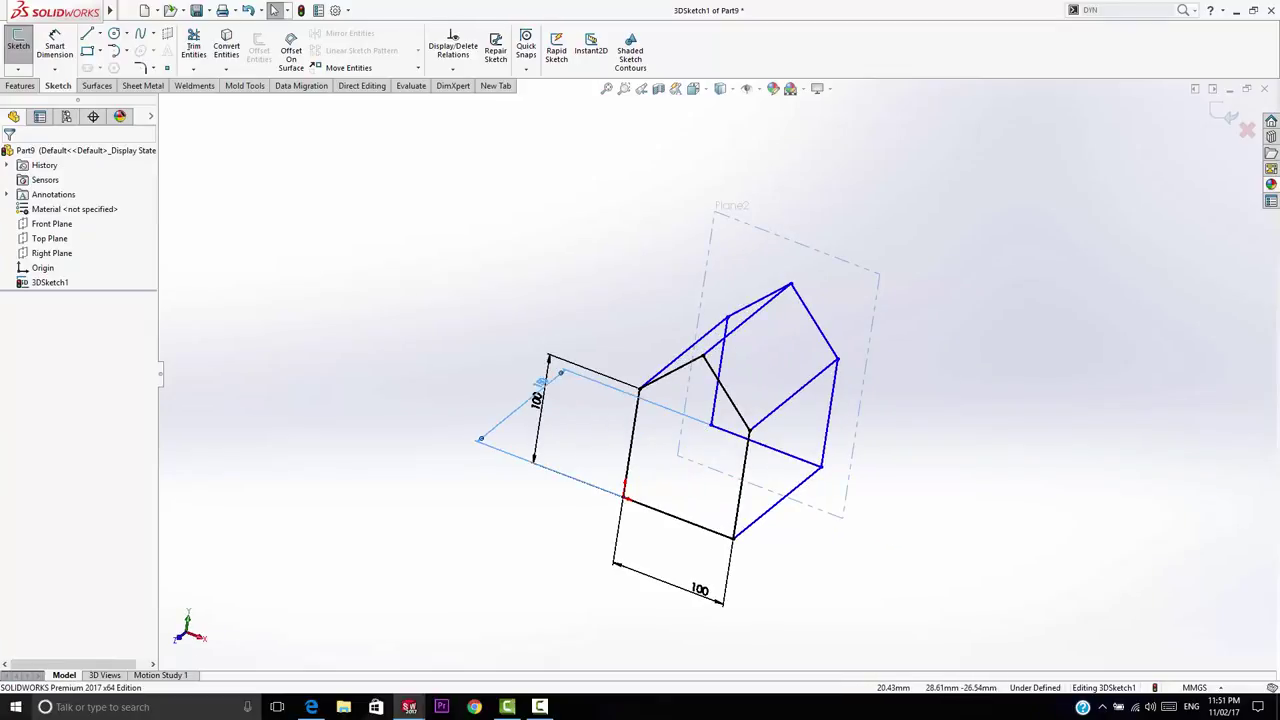
{"action": "left_click", "coordinate": [530, 430]}
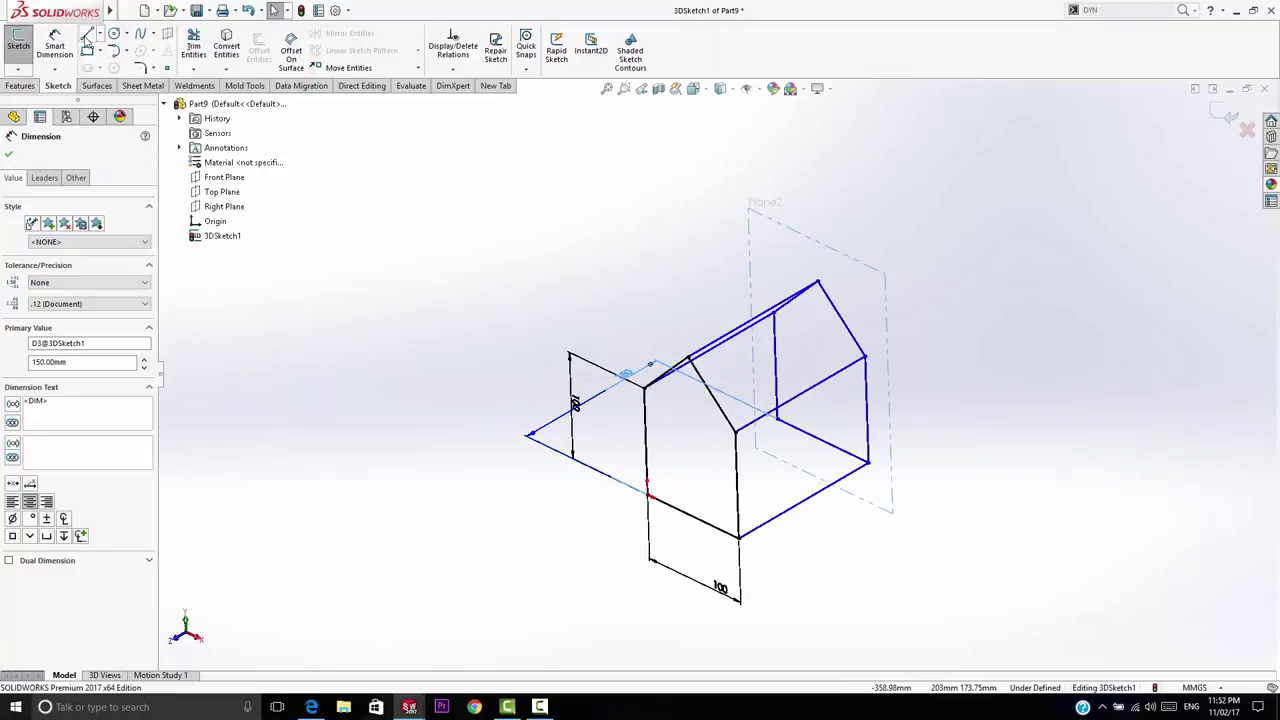
{"action": "left_click", "coordinate": [650, 497]}
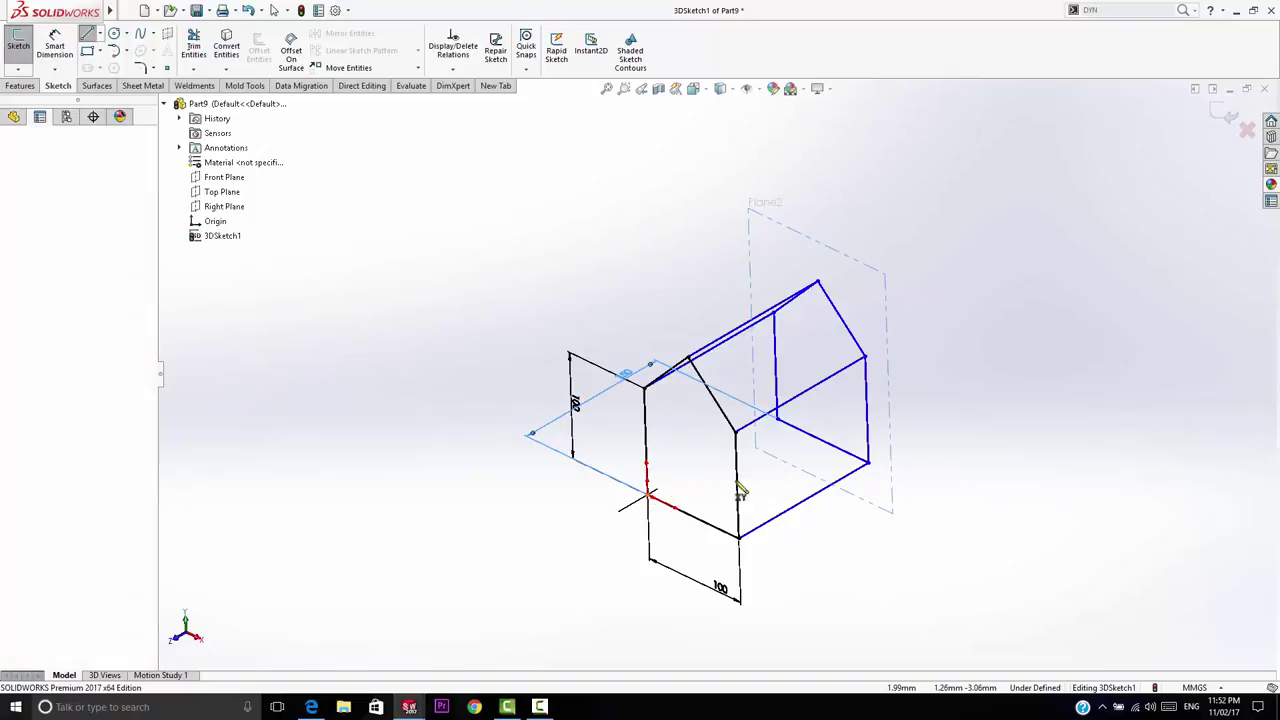
{"action": "left_click", "coordinate": [777, 418]}
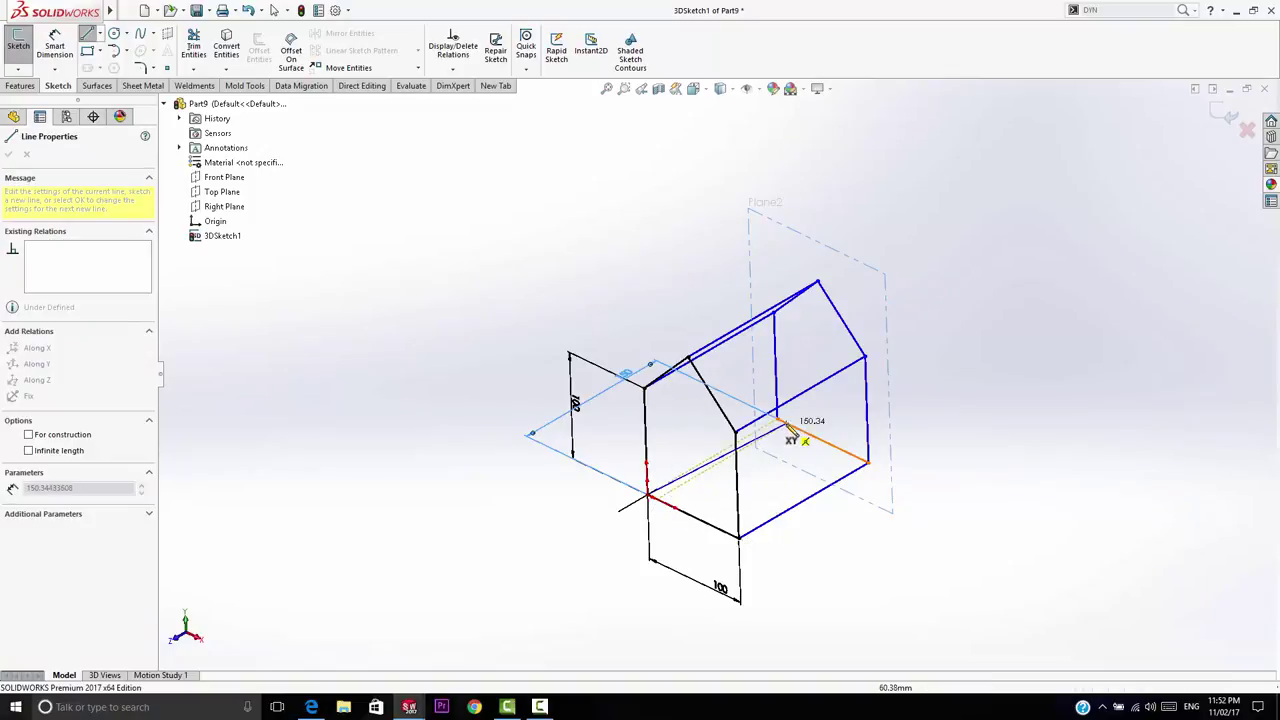
{"action": "right_click", "coordinate": [920, 366]}
{"action": "left_click", "coordinate": [932, 369]}
{"action": "mouse_move", "coordinate": [942, 518]}
{"action": "middle_mouse_down"}
{"action": "mouse_move", "coordinate": [811, 480]}
{"action": "mouse_move", "coordinate": [908, 463]}
{"action": "mouse_move", "coordinate": [834, 497]}
{"action": "mouse_move", "coordinate": [882, 498]}
{"action": "middle_mouse_up"}
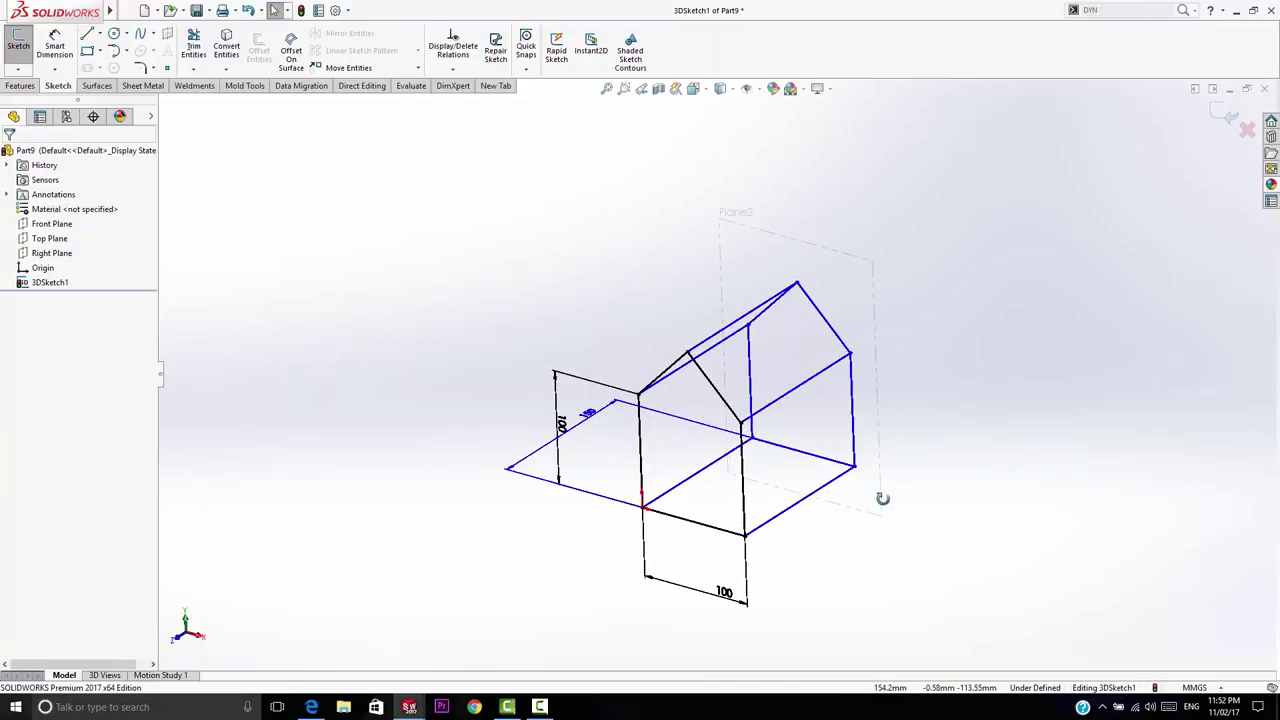
Apply Along Z relations to the depth edges and the roof ridge line.
{"action": "left_click", "coordinate": [790, 507]}
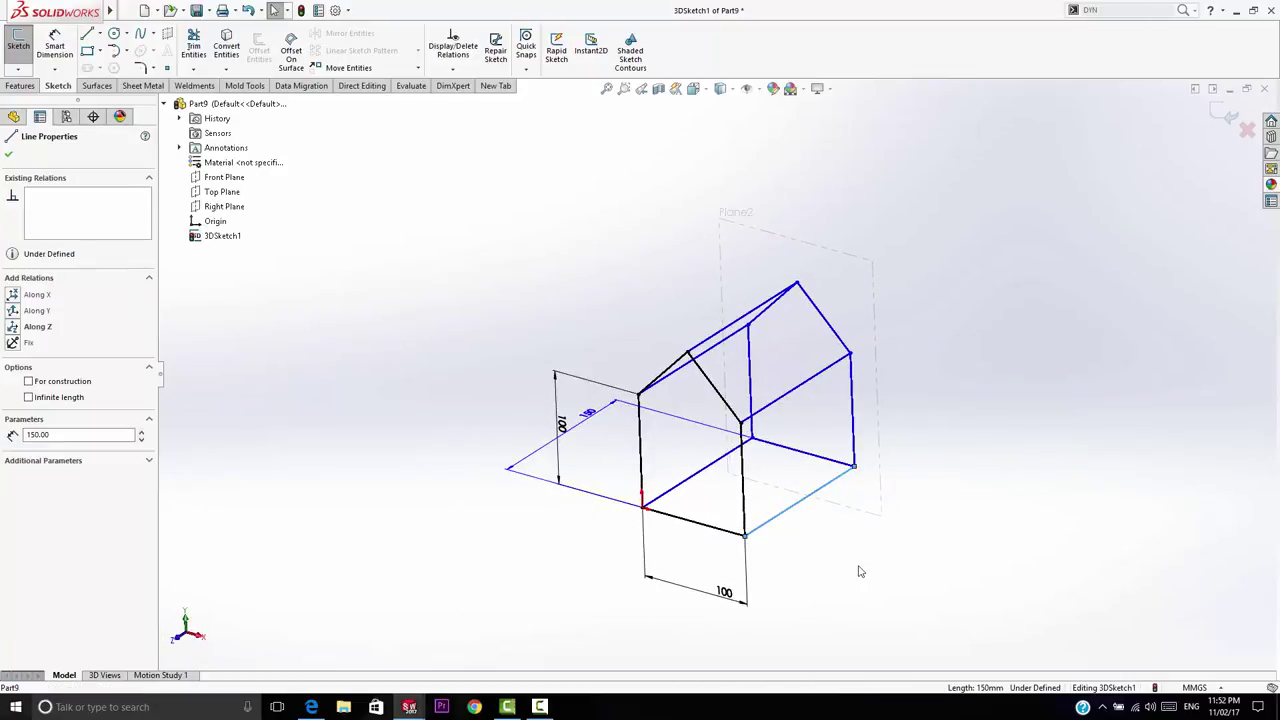
{"action": "left_click", "coordinate": [858, 571]}
{"action": "left_click", "coordinate": [780, 513]}
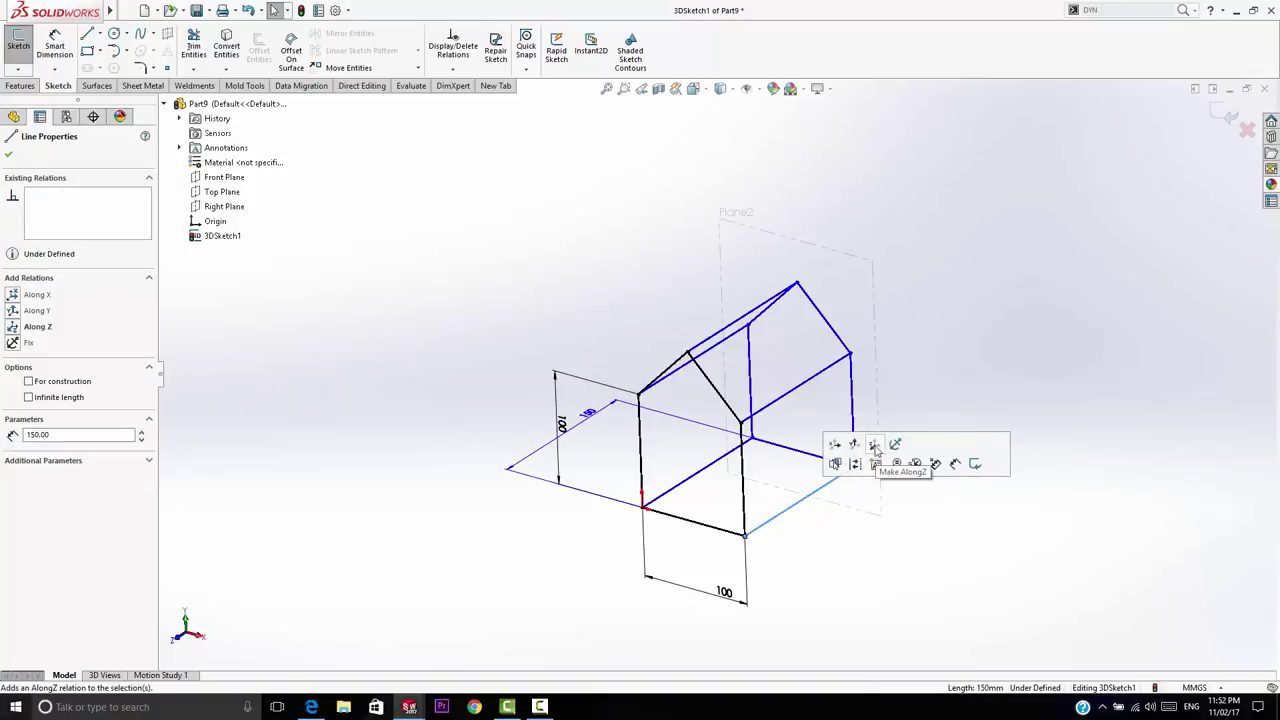
{"action": "left_click", "coordinate": [875, 447]}
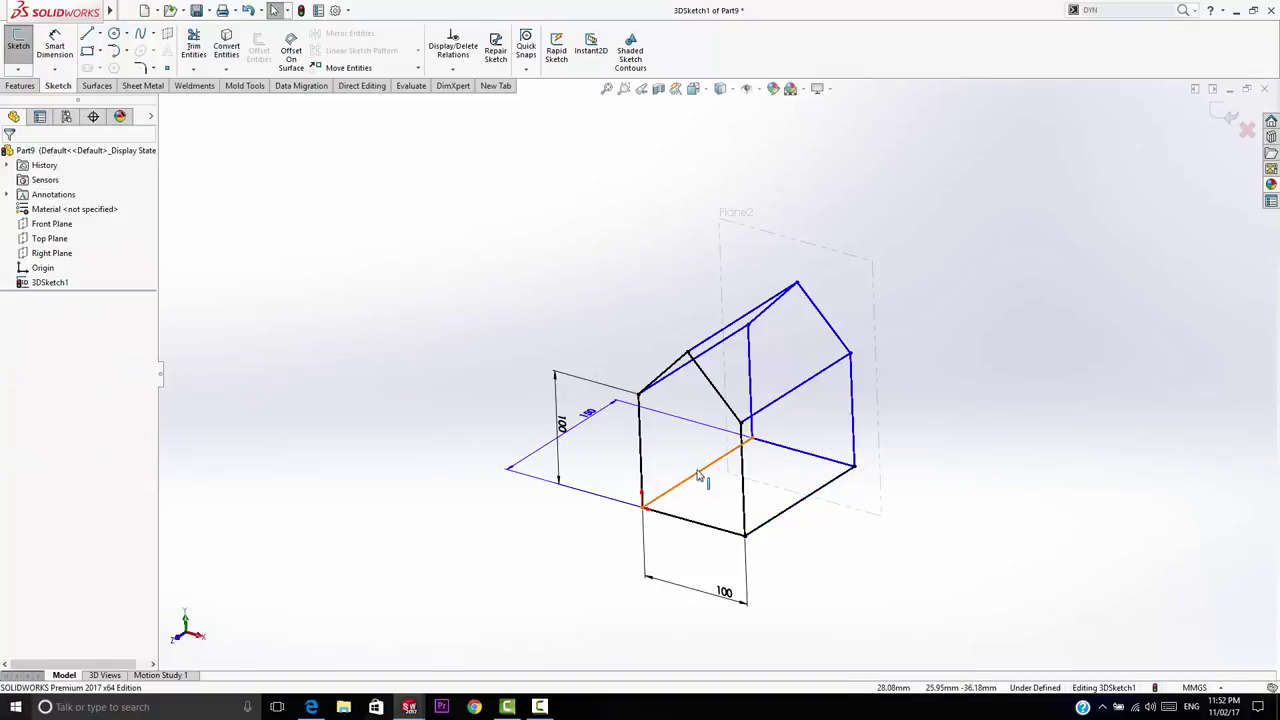
{"action": "left_click", "coordinate": [698, 474]}
{"action": "left_click", "coordinate": [792, 428]}
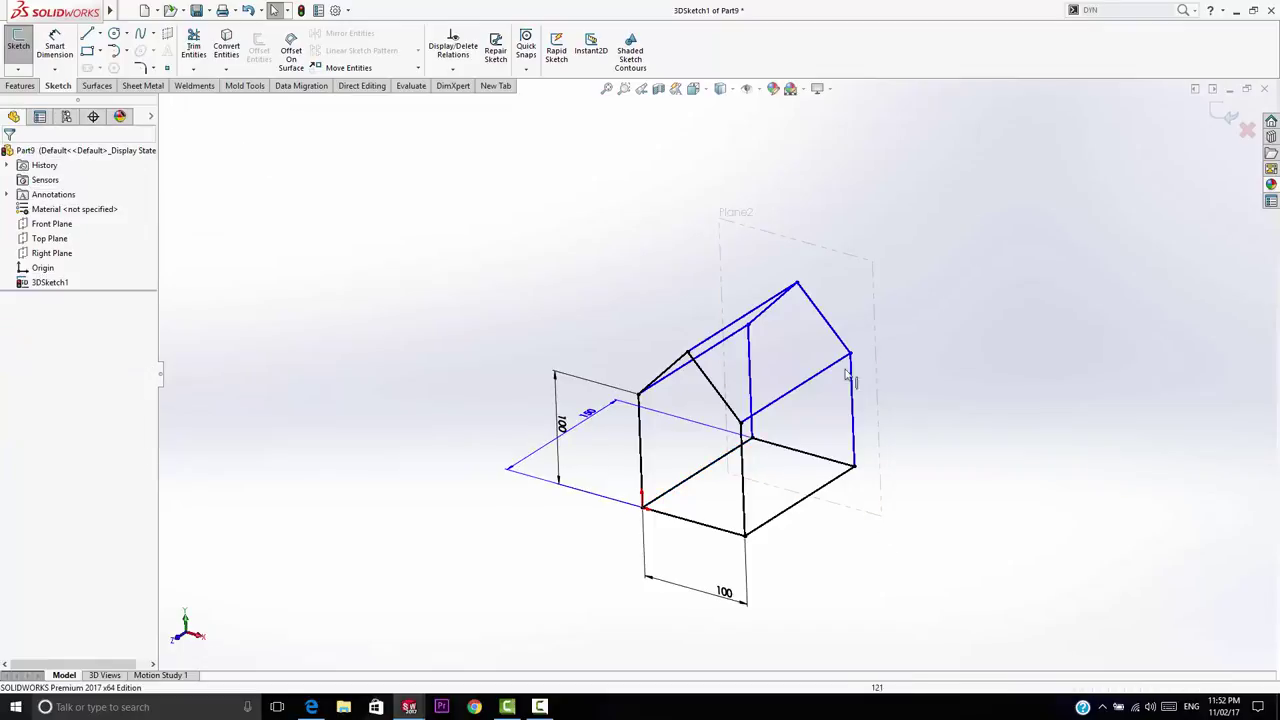
{"action": "left_click", "coordinate": [808, 393]}
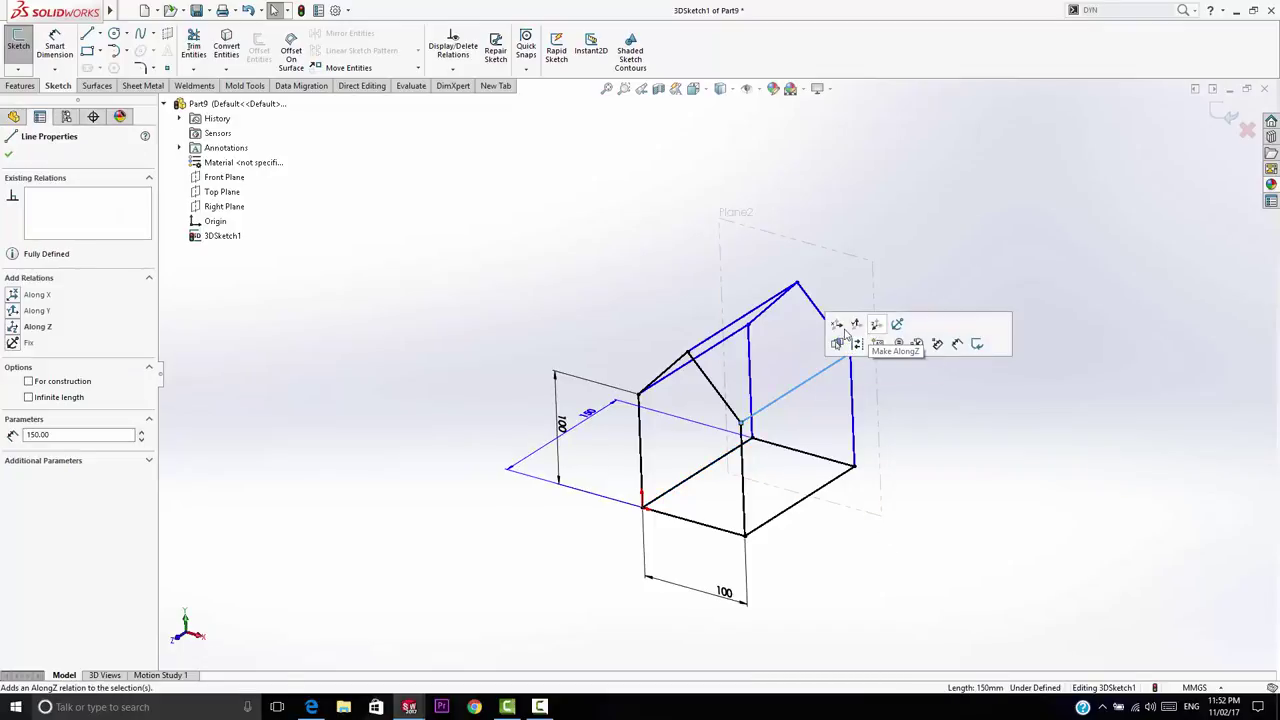
{"action": "left_click", "coordinate": [845, 331]}
{"action": "left_click", "coordinate": [790, 297]}
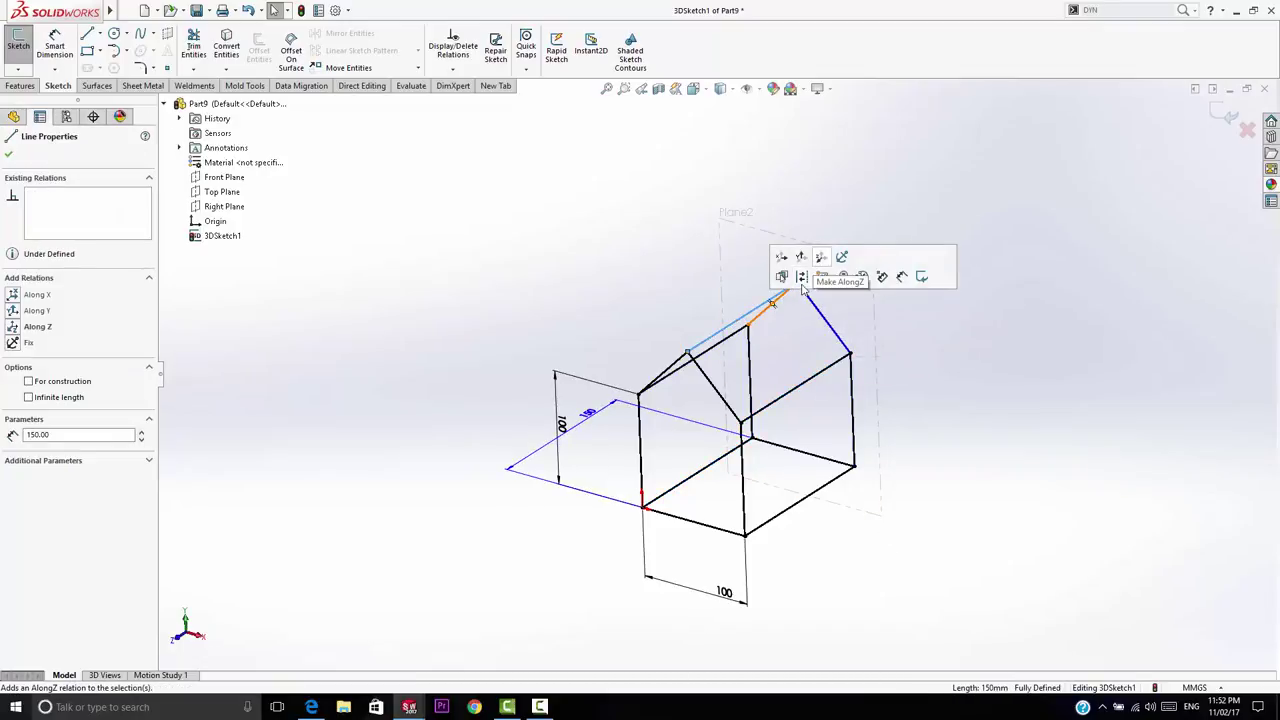
{"action": "left_click", "coordinate": [802, 282]}
{"action": "left_click", "coordinate": [978, 461]}
{"action": "middle_click_drag", "start_coordinate": [978, 461], "coordinate": [983, 491]}
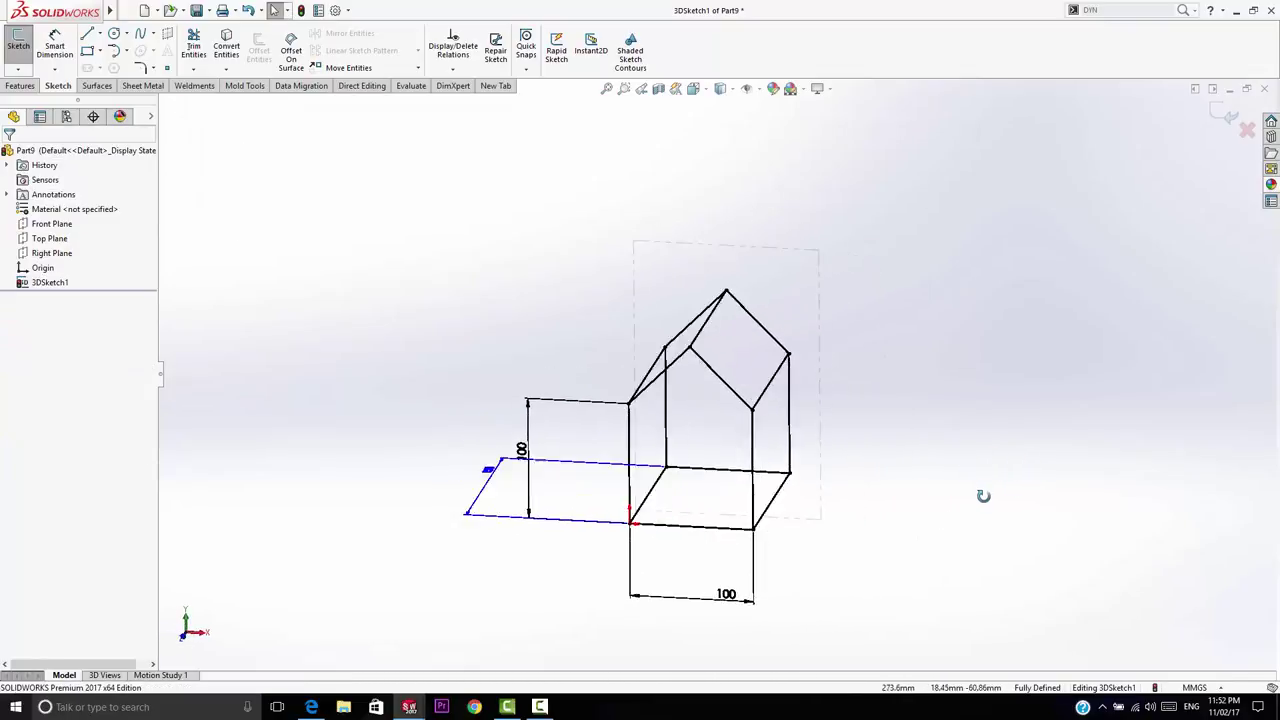
Draw a three-sided door outline rising from the front wall's bottom edge.
{"action": "key", "text": "Tab"}
{"action": "key", "text": "Tab"}
{"action": "key", "text": "Tab"}
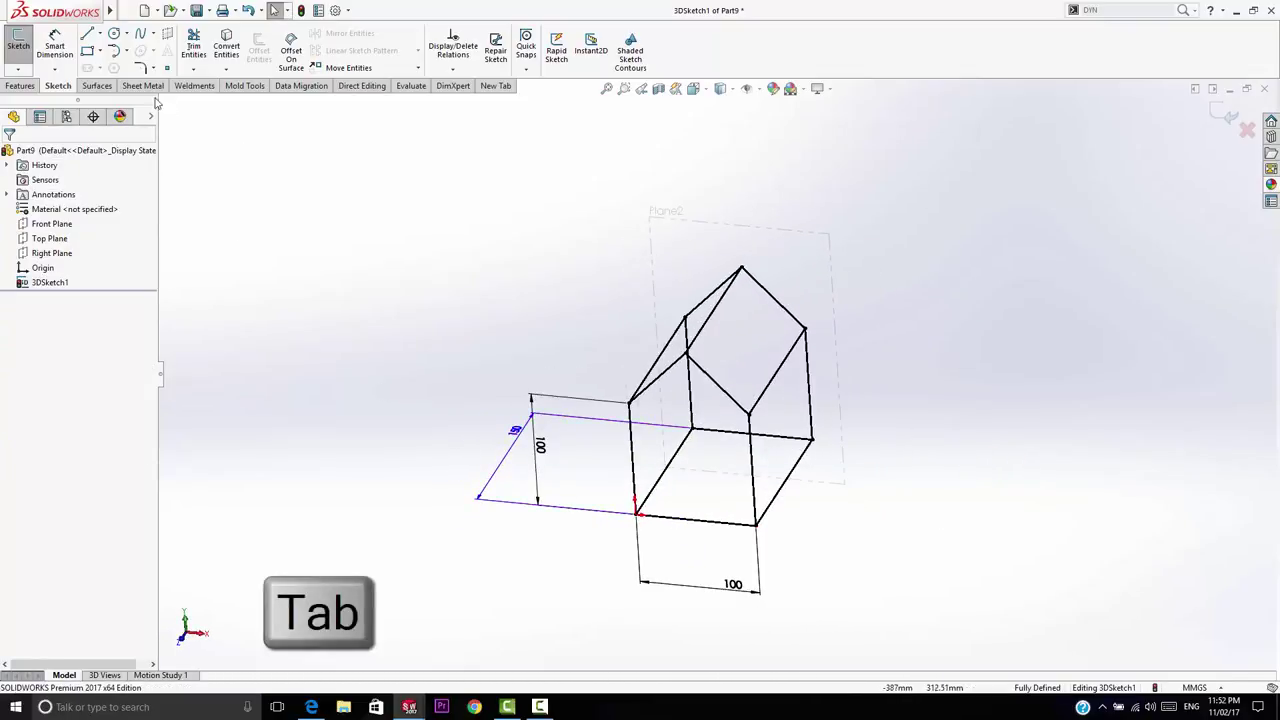
{"action": "left_click", "coordinate": [87, 36]}
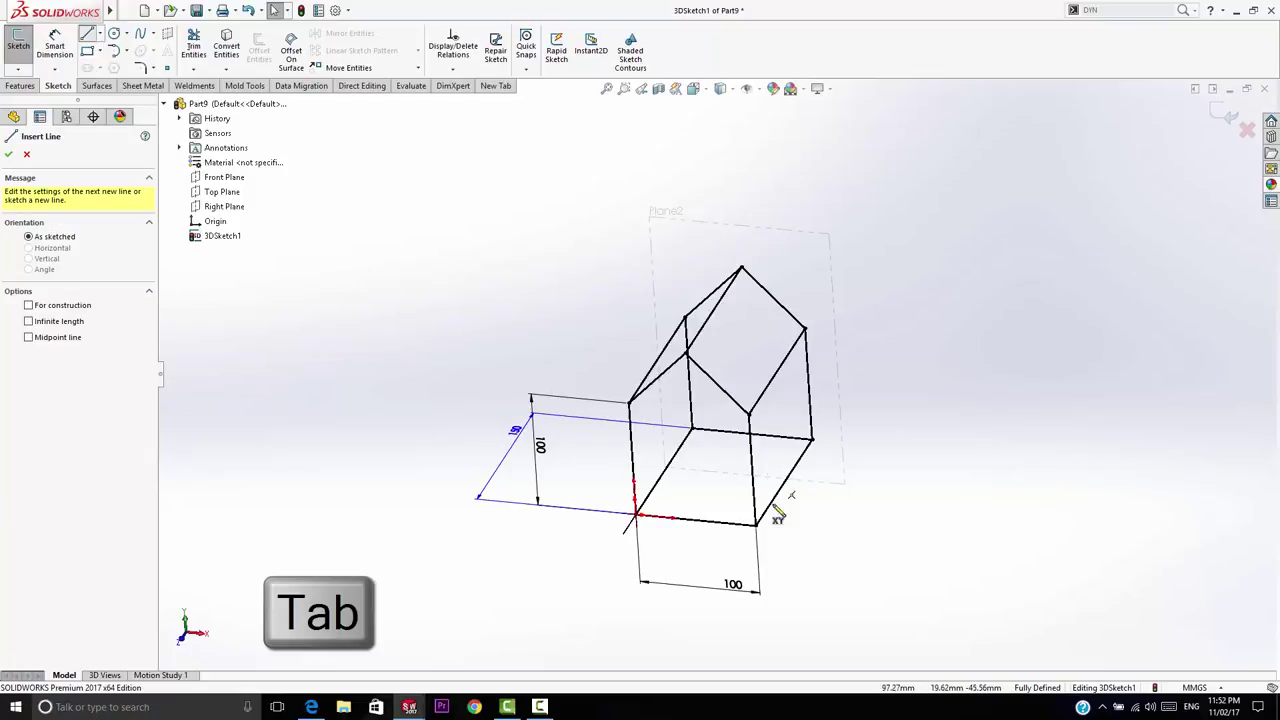
{"action": "left_click", "coordinate": [680, 519]}
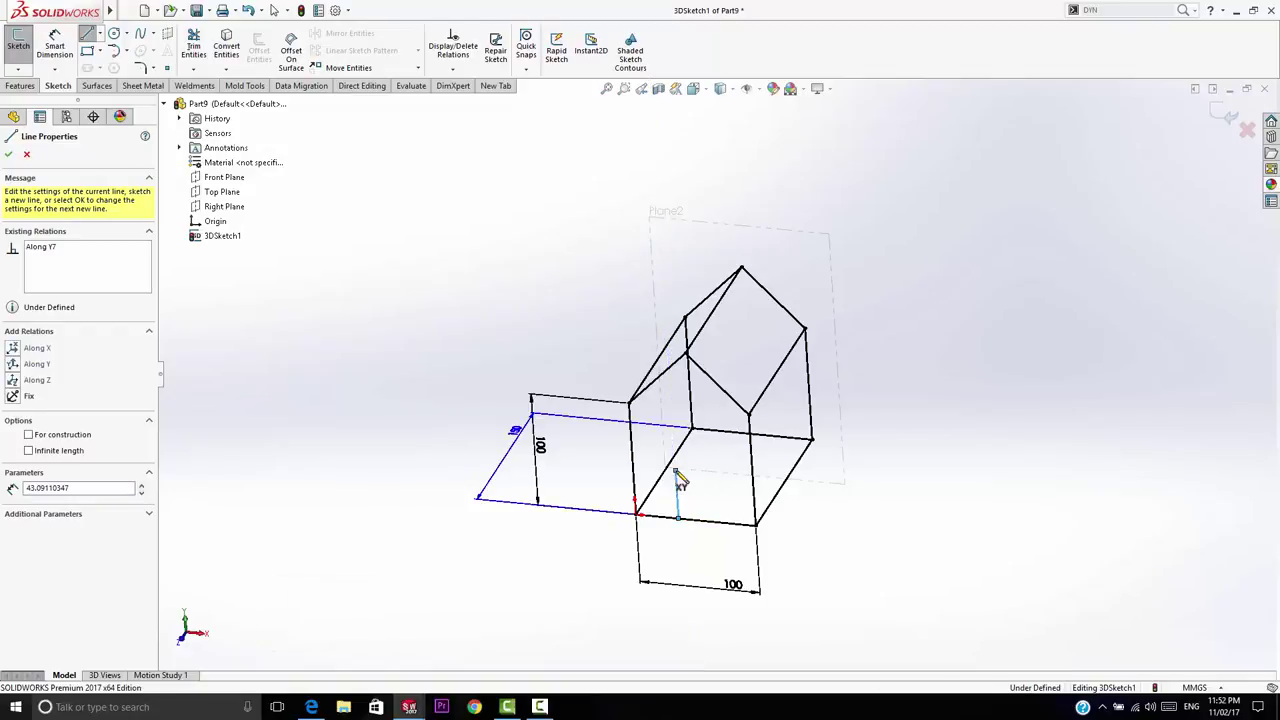
{"action": "left_click", "coordinate": [717, 519]}
{"action": "right_click", "coordinate": [788, 522]}
{"action": "left_click", "coordinate": [822, 531]}
{"action": "mouse_move", "coordinate": [822, 531]}
{"action": "middle_mouse_down"}
{"action": "mouse_move", "coordinate": [868, 503]}
{"action": "mouse_move", "coordinate": [834, 526]}
{"action": "middle_mouse_up"}
Dimension the door 30 wide and 50 tall.
{"action": "left_click", "coordinate": [54, 40]}
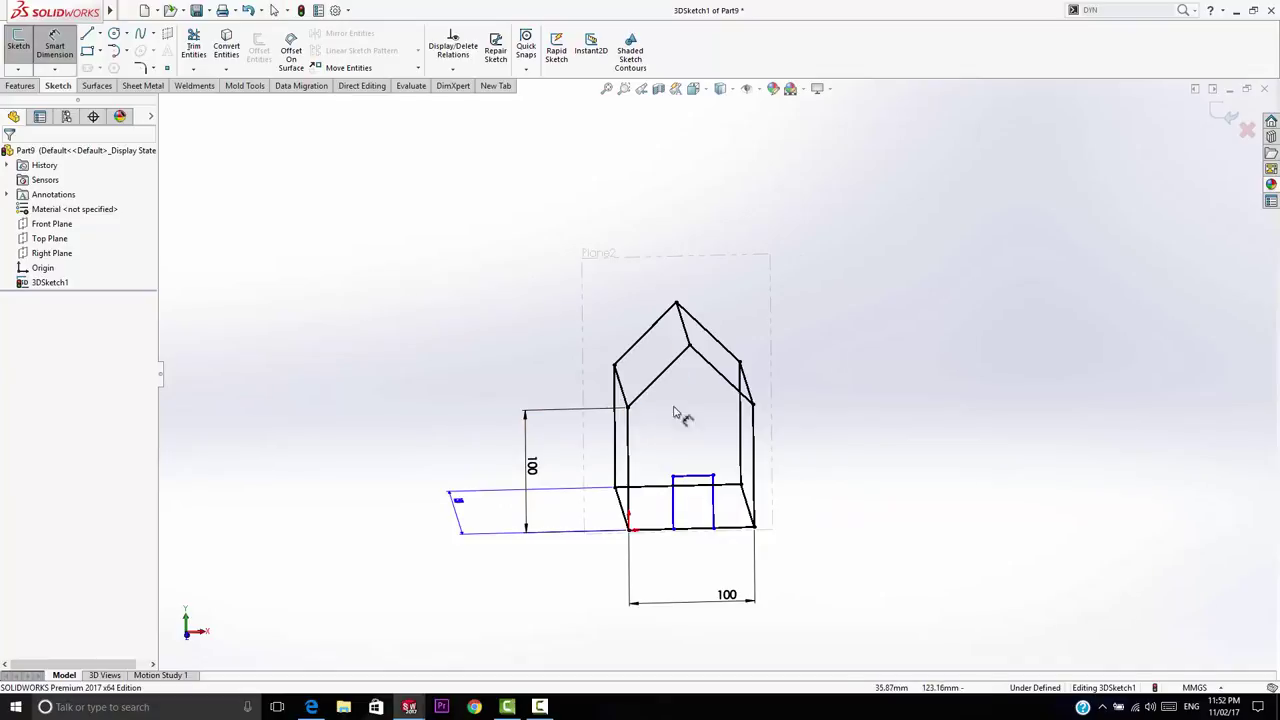
{"action": "left_click", "coordinate": [706, 485]}
{"action": "left_click", "coordinate": [692, 428]}
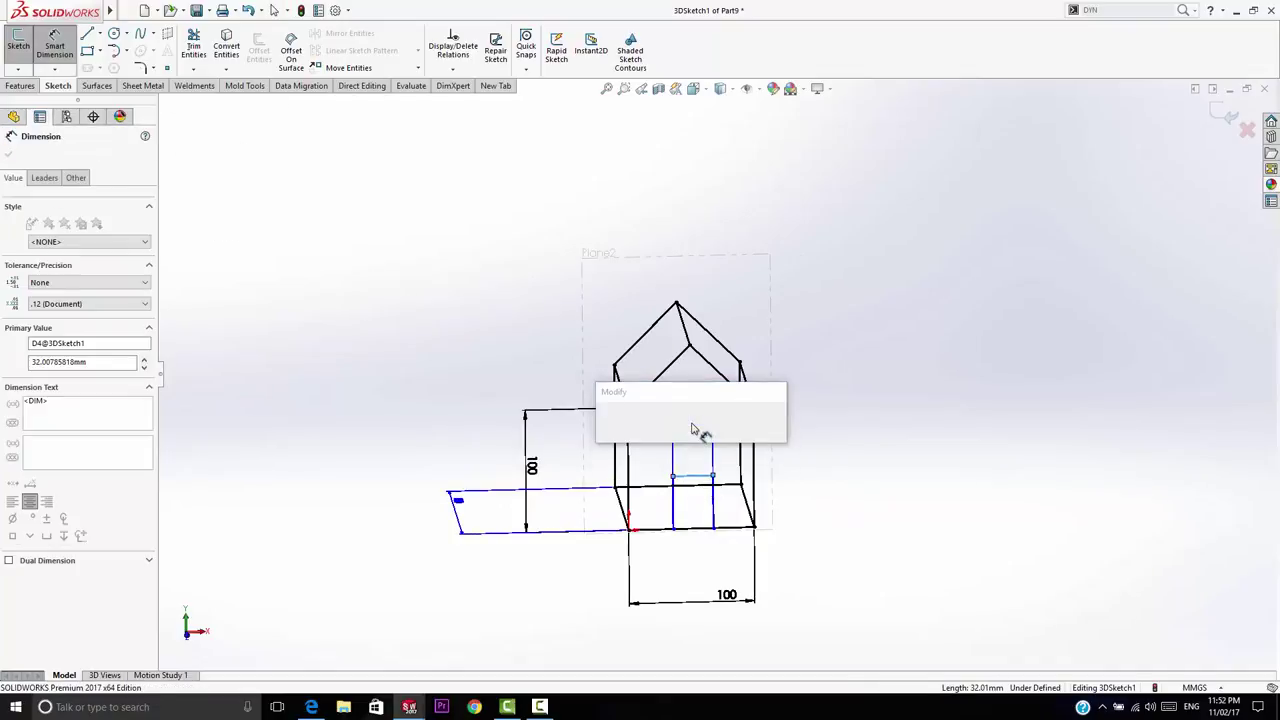
{"action": "type", "text": "30"}
{"action": "key", "text": "Return"}
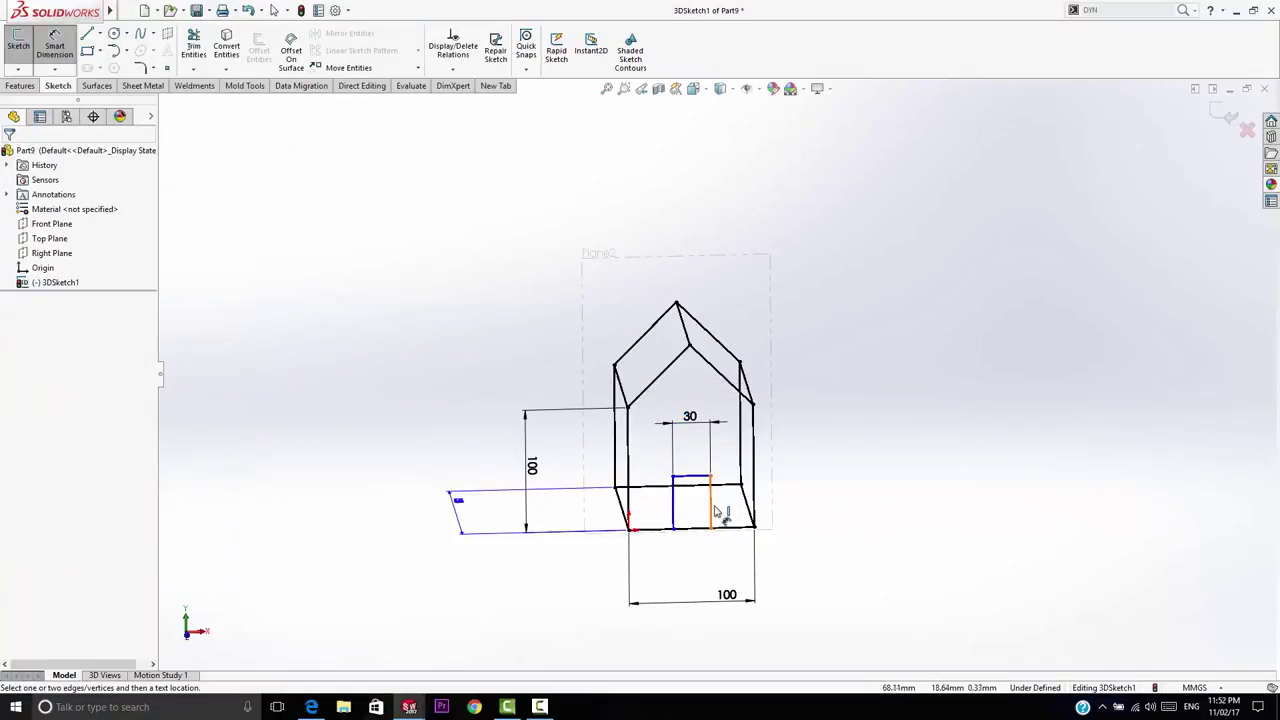
{"action": "left_click", "coordinate": [712, 510]}
{"action": "left_click", "coordinate": [822, 508]}
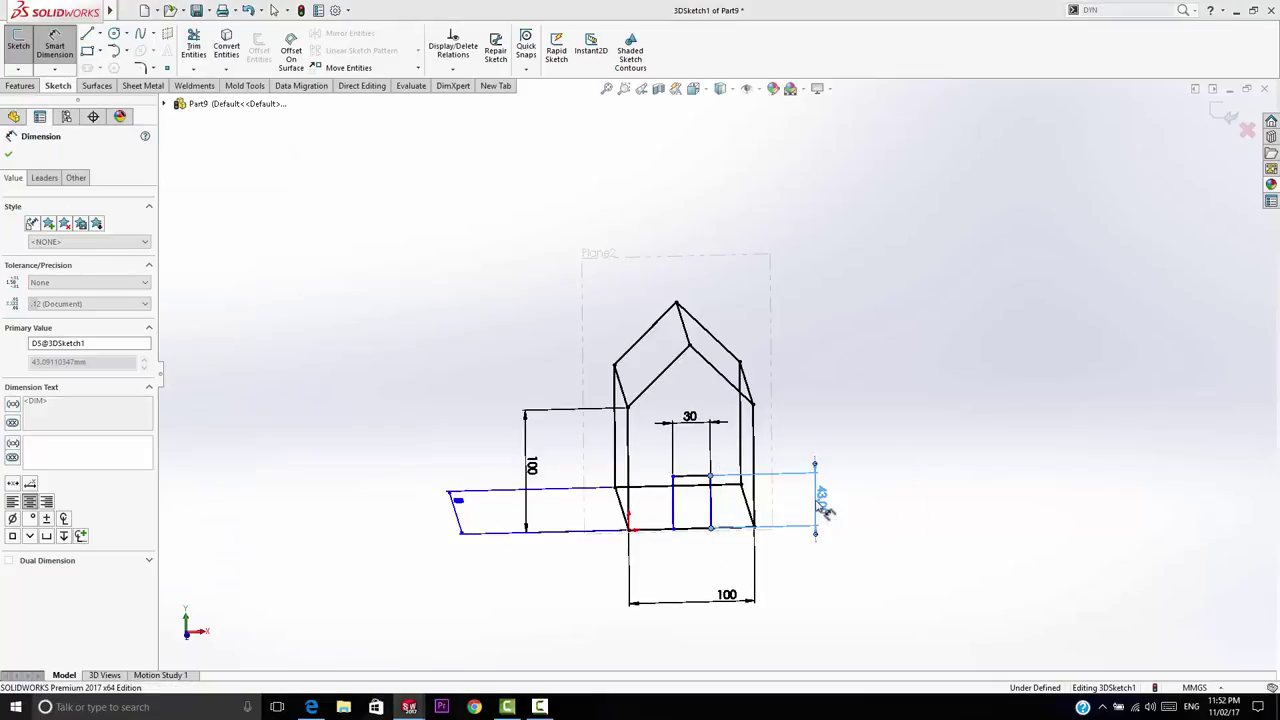
{"action": "type", "text": "50.00mm"}
{"action": "key", "text": "Return"}
Set the door's distance from the left wall edge to (100-30)/2, giving 35.
{"action": "left_click", "coordinate": [628, 470]}
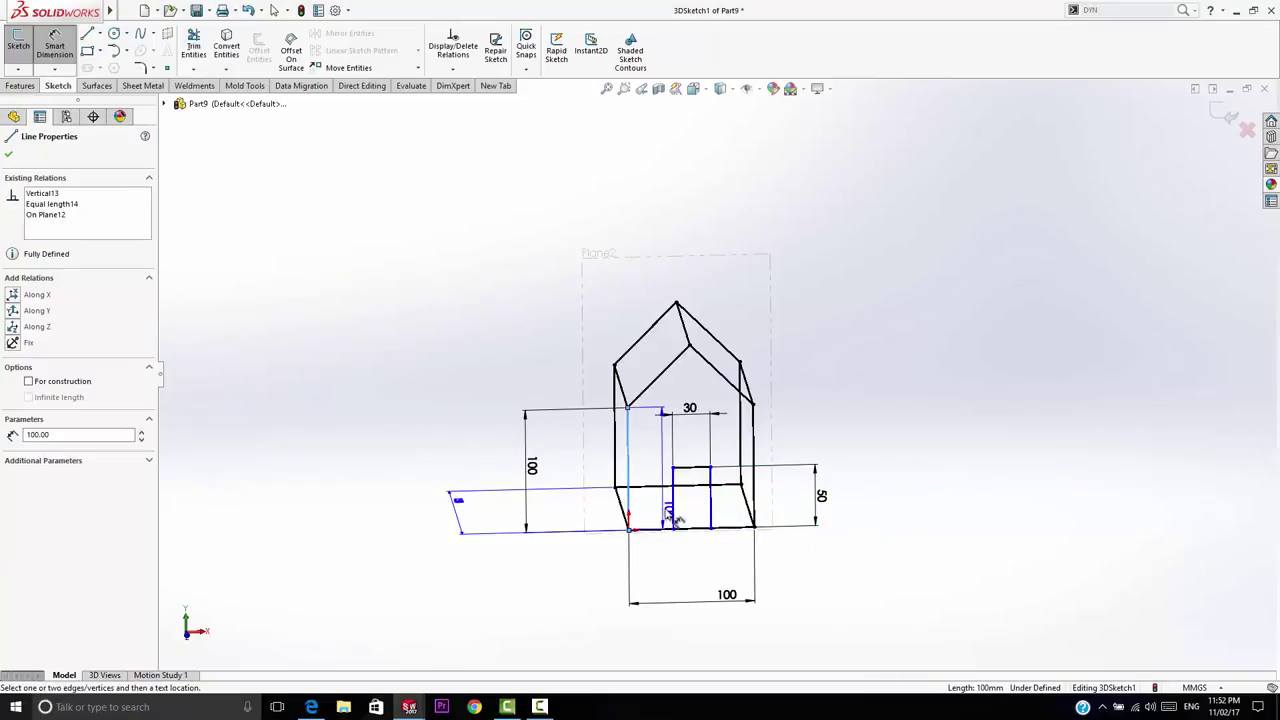
{"action": "left_click", "coordinate": [676, 508]}
{"action": "left_click", "coordinate": [662, 514]}
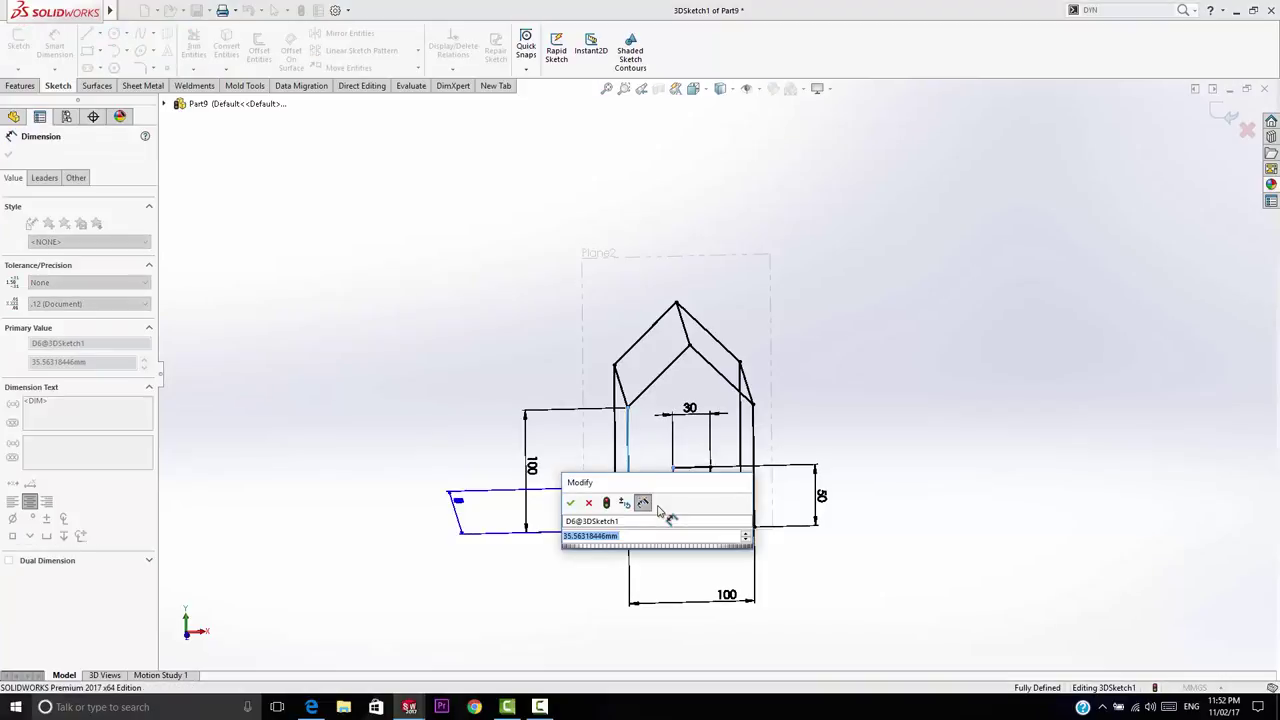
{"action": "type", "text": "100"}
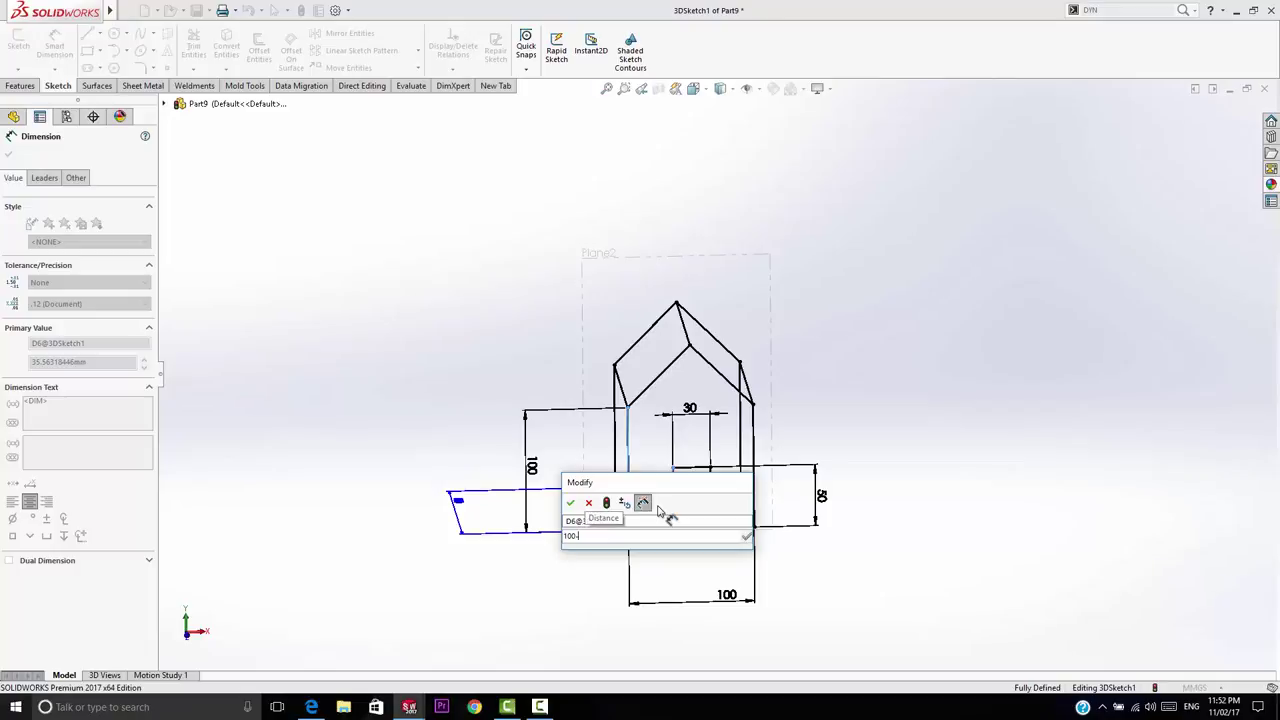
{"action": "type", "text": "-30"}
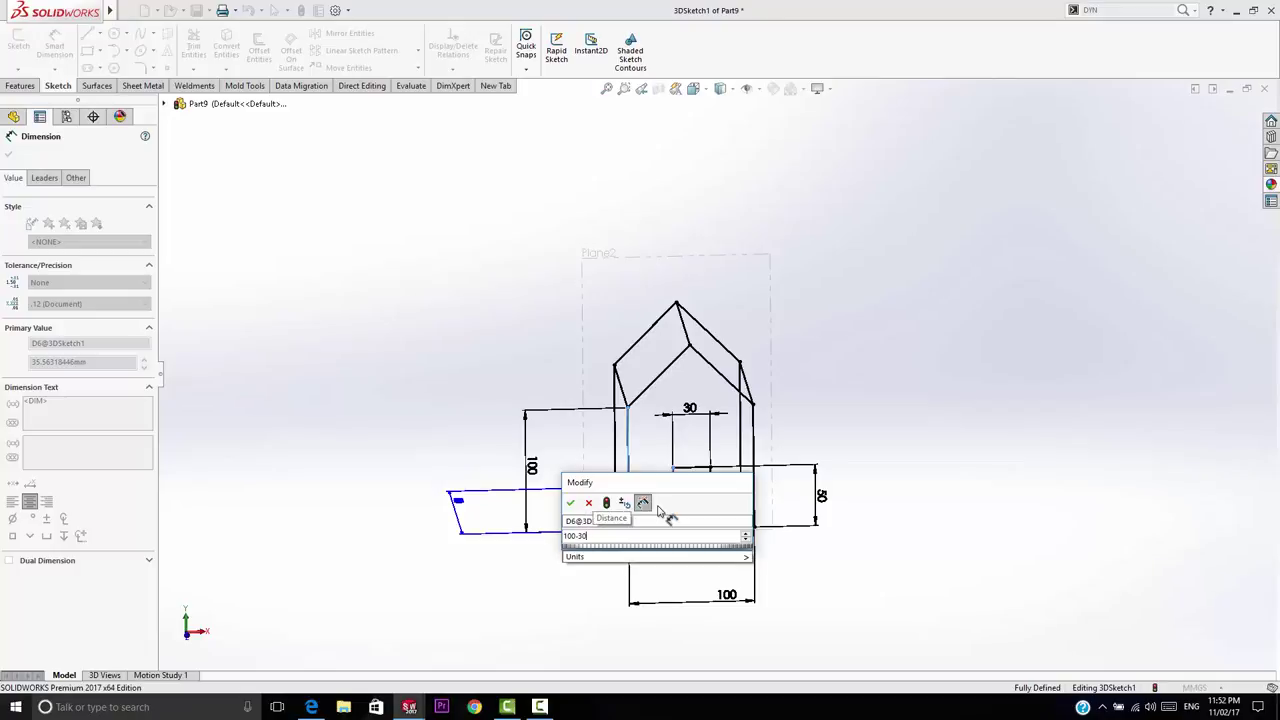
{"action": "type", "text": ")"}
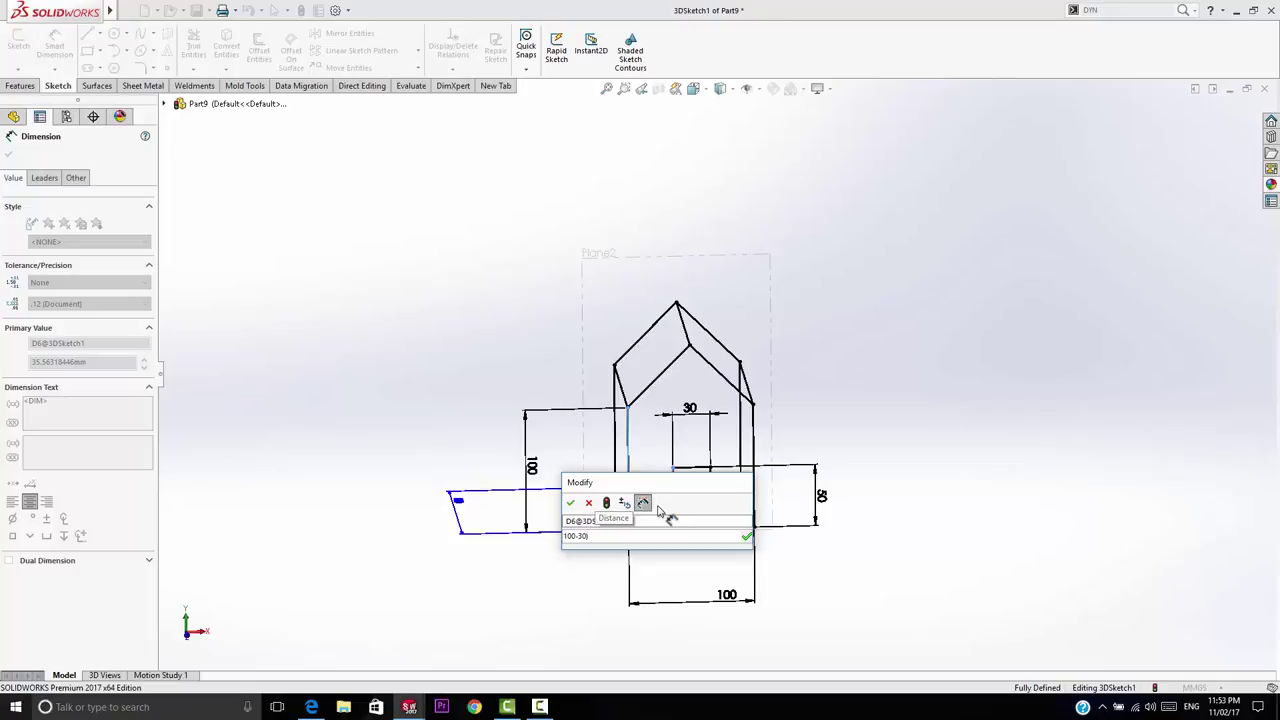
{"action": "key", "text": "Home"}
{"action": "type", "text": "("}
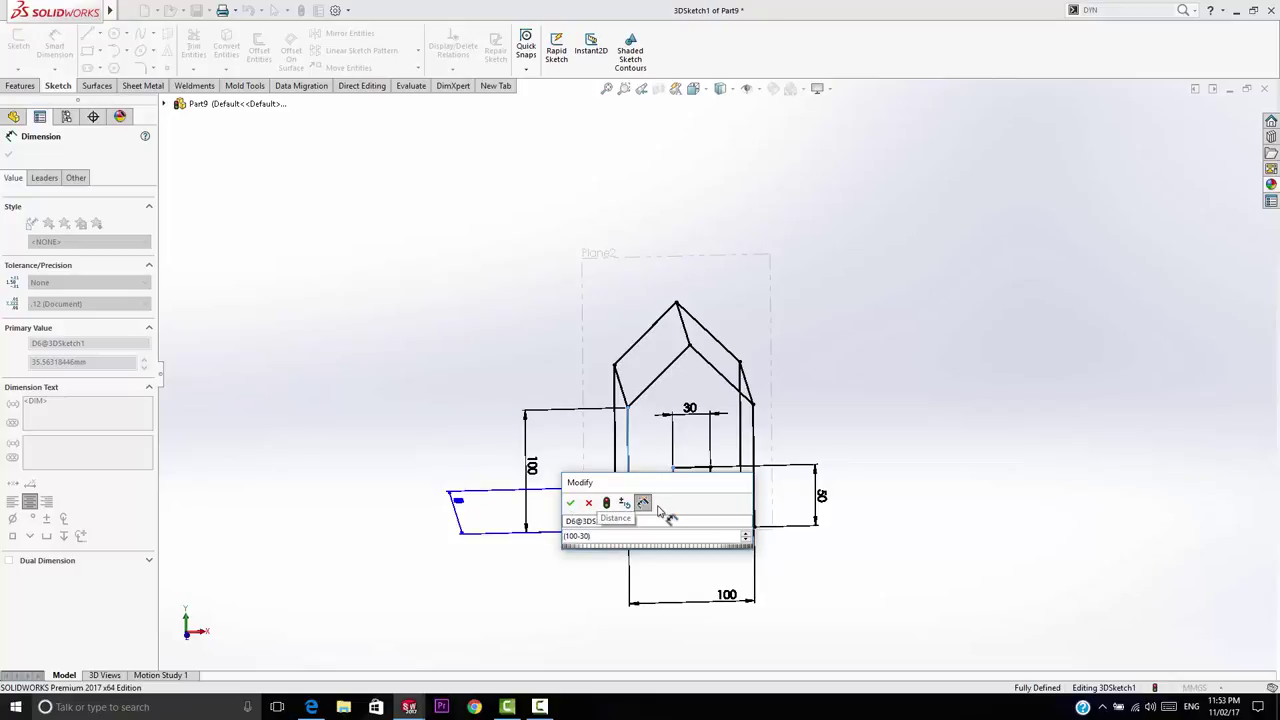
{"action": "type", "text": "/2"}
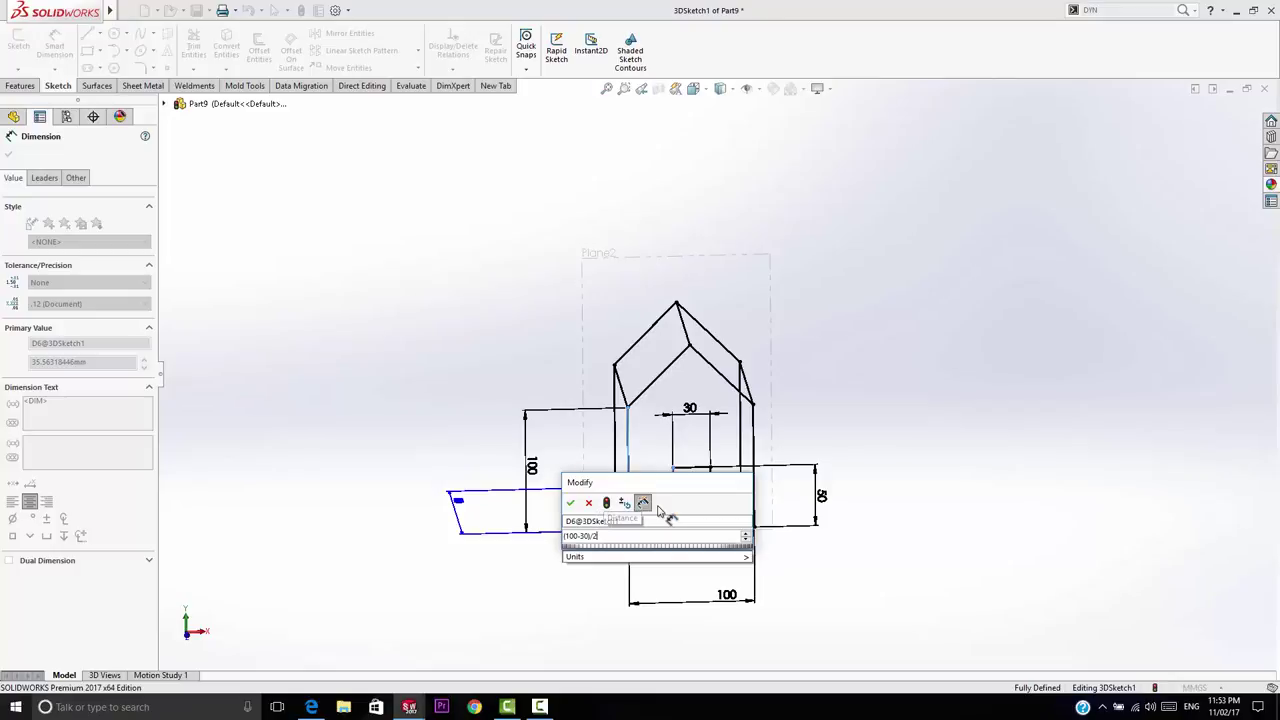
{"action": "key", "text": "Return"}
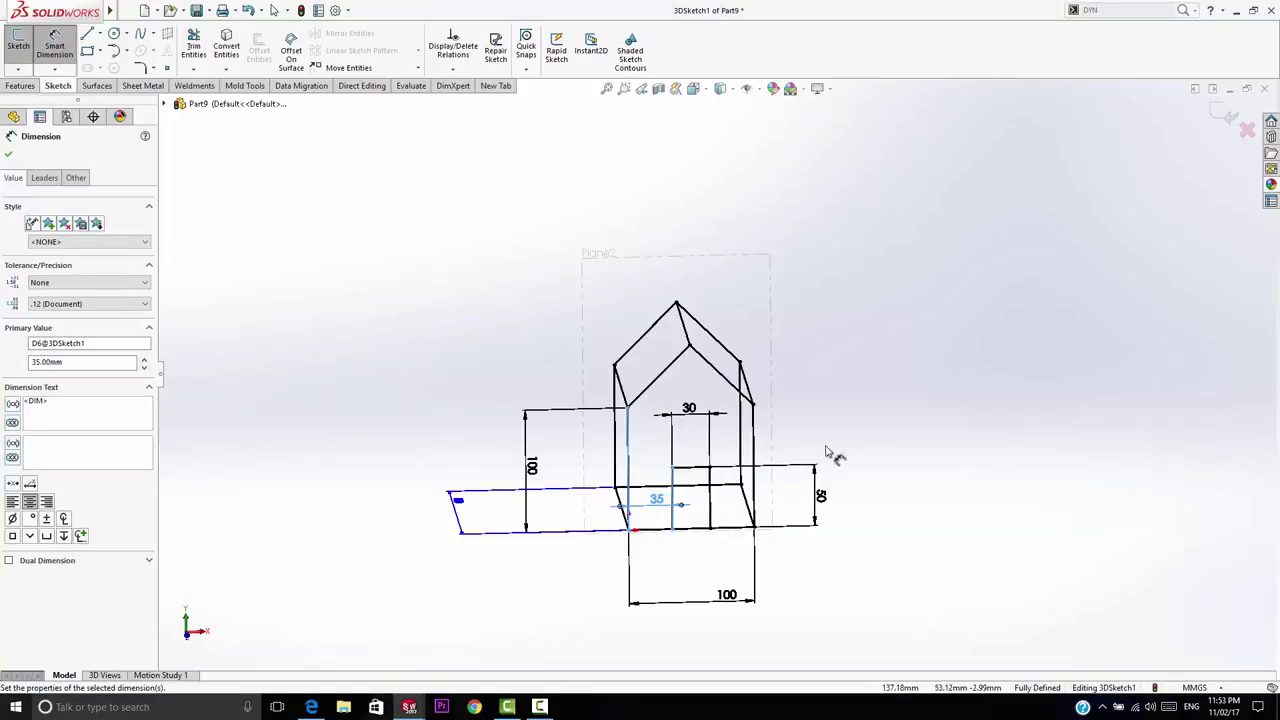
{"action": "left_click", "coordinate": [876, 440]}
{"action": "mouse_move", "coordinate": [908, 537]}
{"action": "middle_mouse_down"}
{"action": "mouse_move", "coordinate": [851, 508]}
{"action": "mouse_move", "coordinate": [890, 533]}
{"action": "middle_mouse_up"}
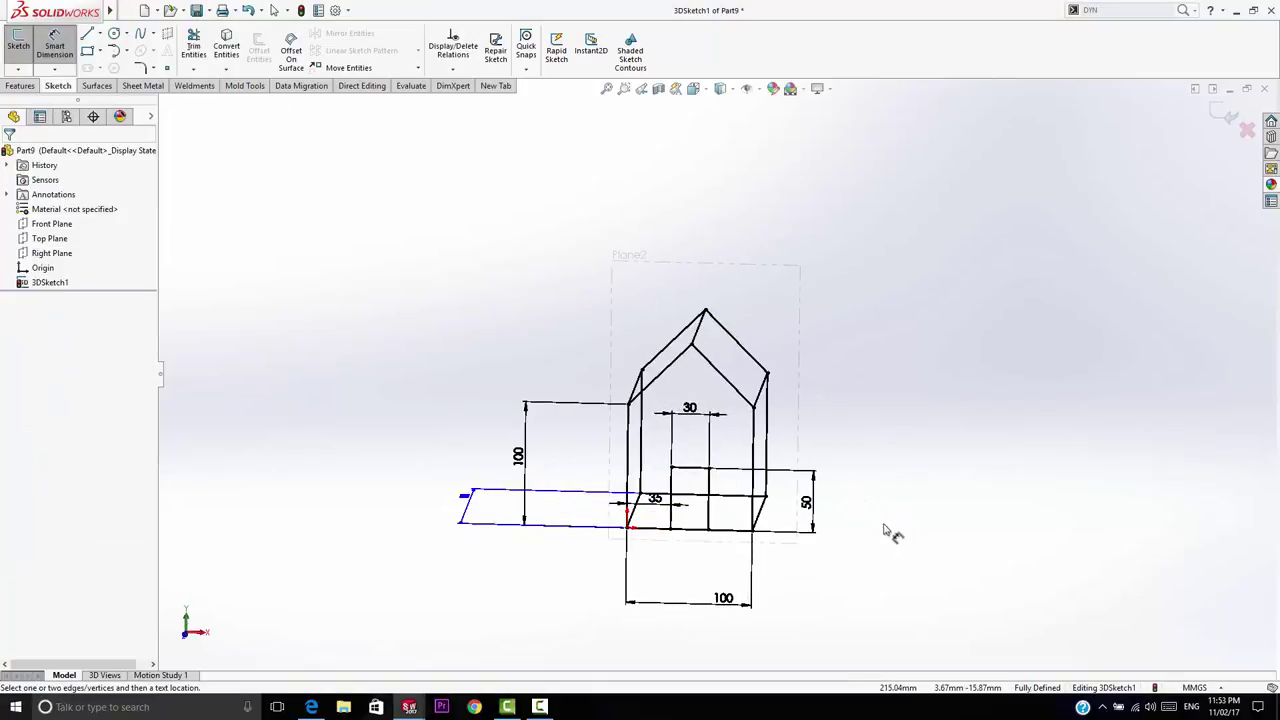
{"action": "left_click", "coordinate": [1224, 115]}
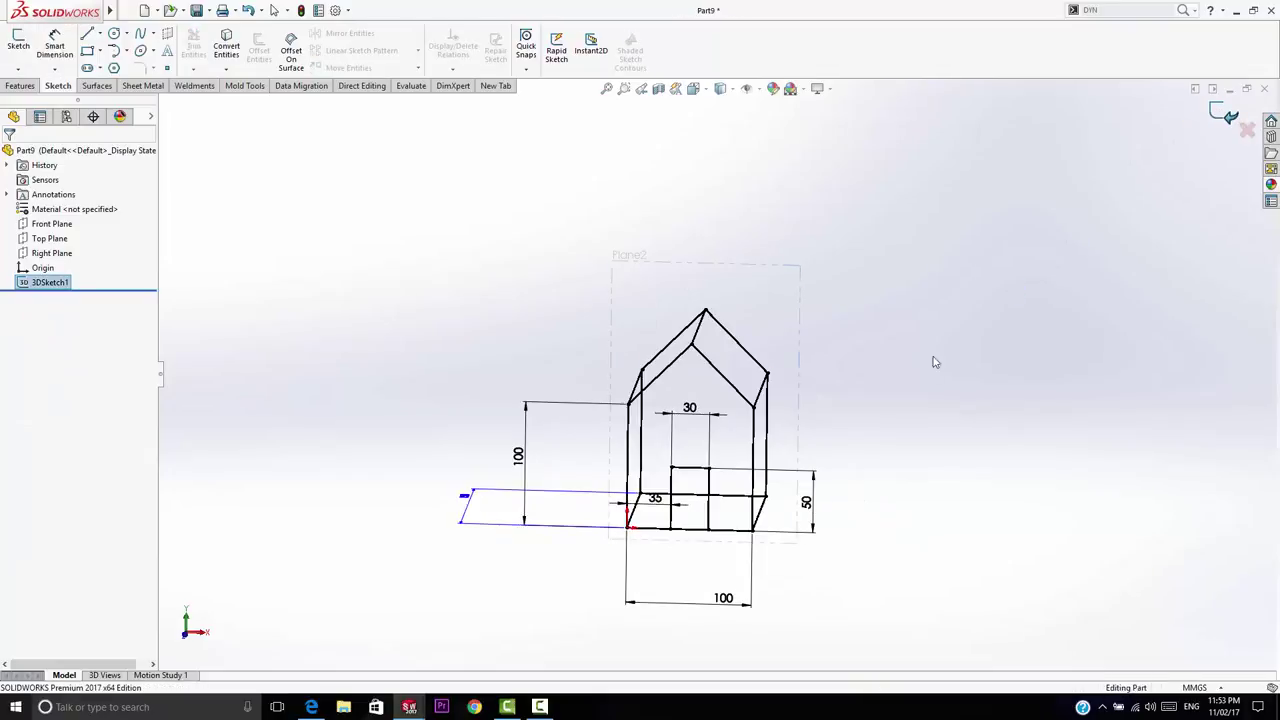
{"action": "left_click", "coordinate": [910, 382]}
{"action": "mouse_move", "coordinate": [910, 382]}
{"action": "middle_mouse_down"}
{"action": "mouse_move", "coordinate": [814, 449]}
{"action": "mouse_move", "coordinate": [820, 511]}
{"action": "mouse_move", "coordinate": [894, 363]}
{"action": "mouse_move", "coordinate": [846, 461]}
{"action": "mouse_move", "coordinate": [846, 491]}
{"action": "mouse_move", "coordinate": [886, 460]}
{"action": "mouse_move", "coordinate": [739, 428]}
{"action": "middle_mouse_up"}
{"action": "left_click", "coordinate": [733, 420]}
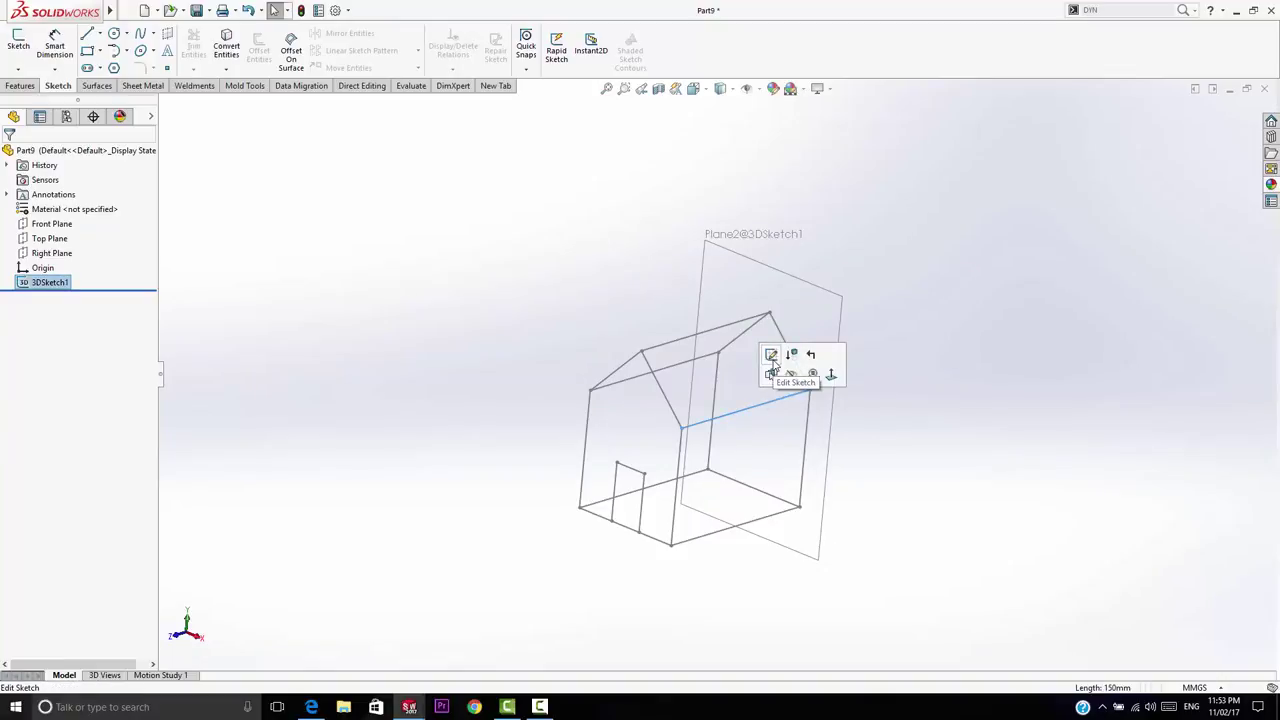